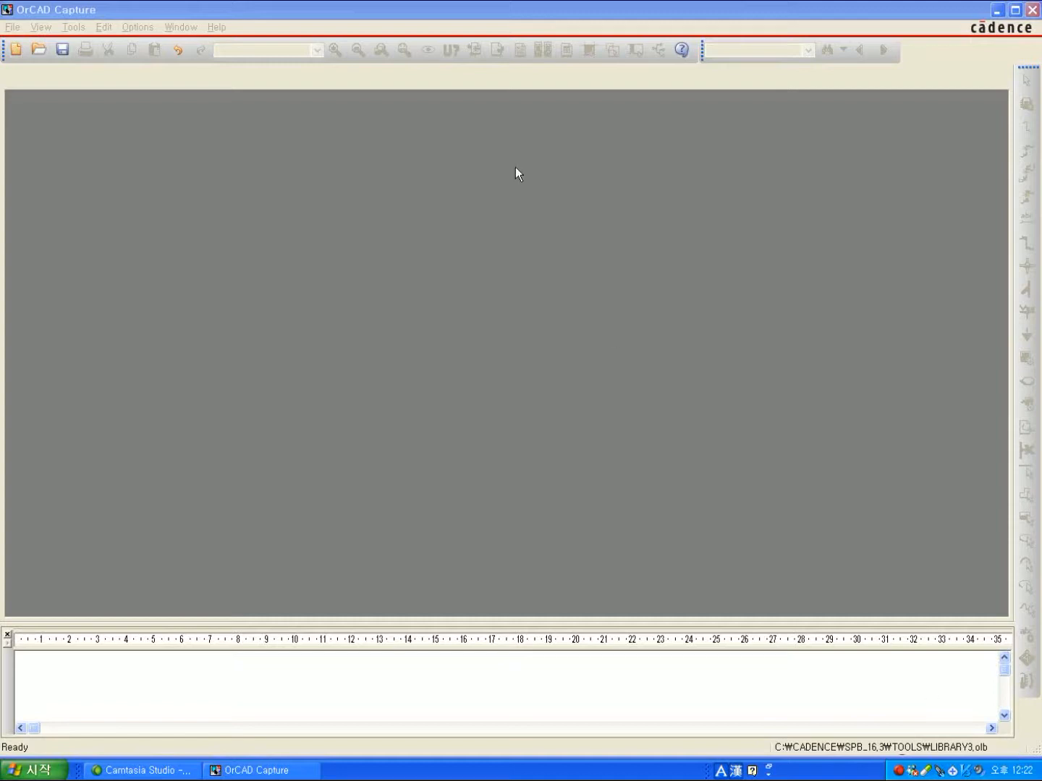
# - Create a new library and maximize its project window
pyautogui.click(5, 31)
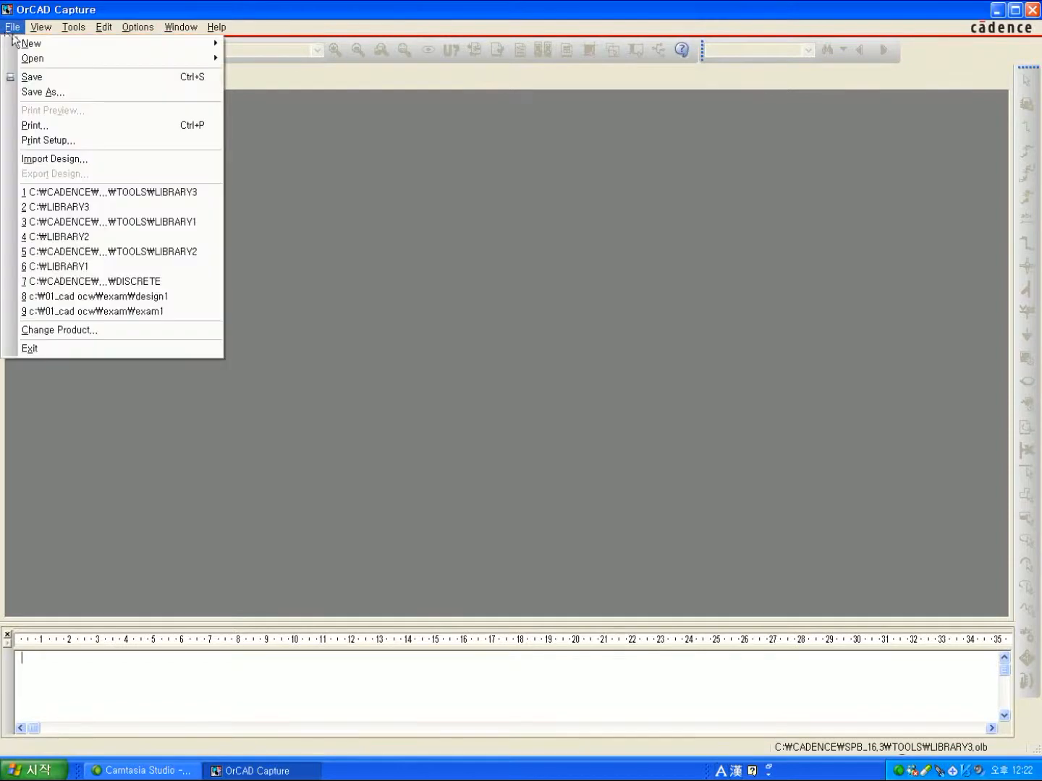
pyautogui.moveTo(48, 56)
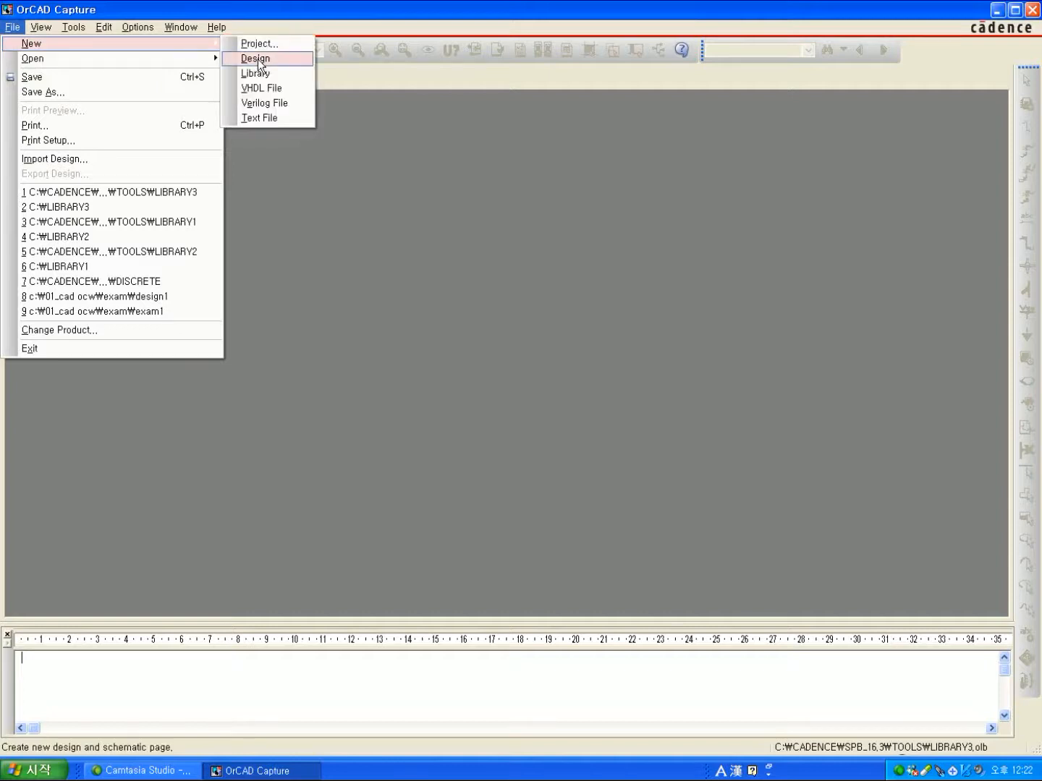
pyautogui.click(258, 86)
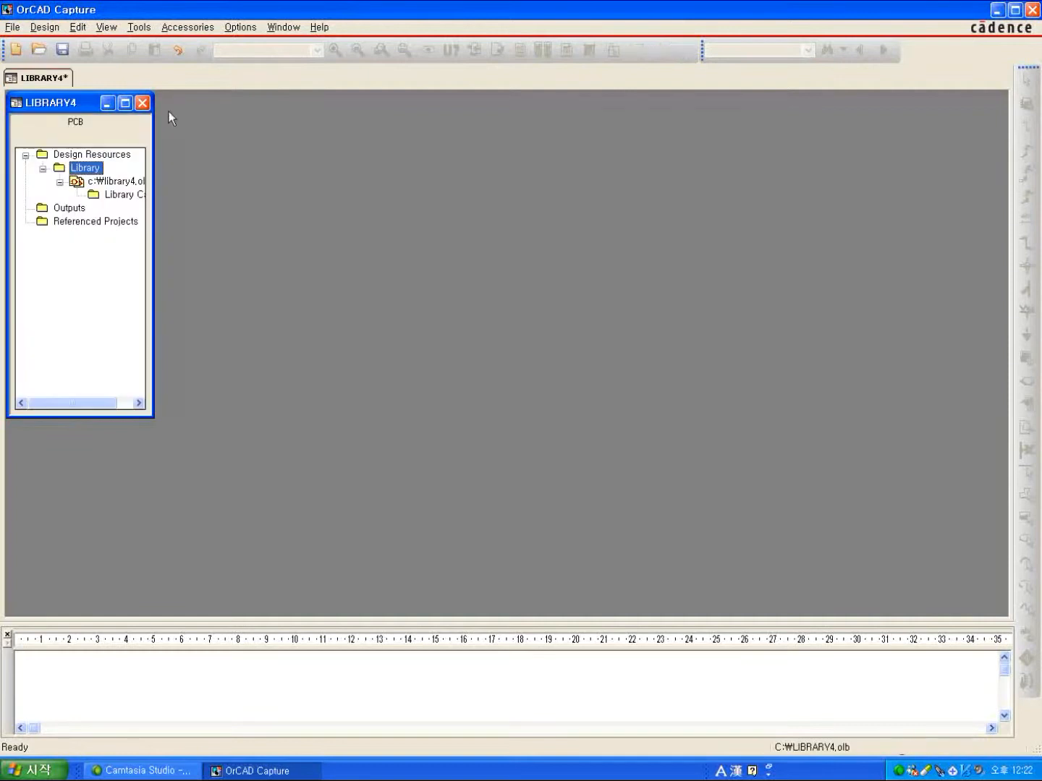
pyautogui.click(126, 102)
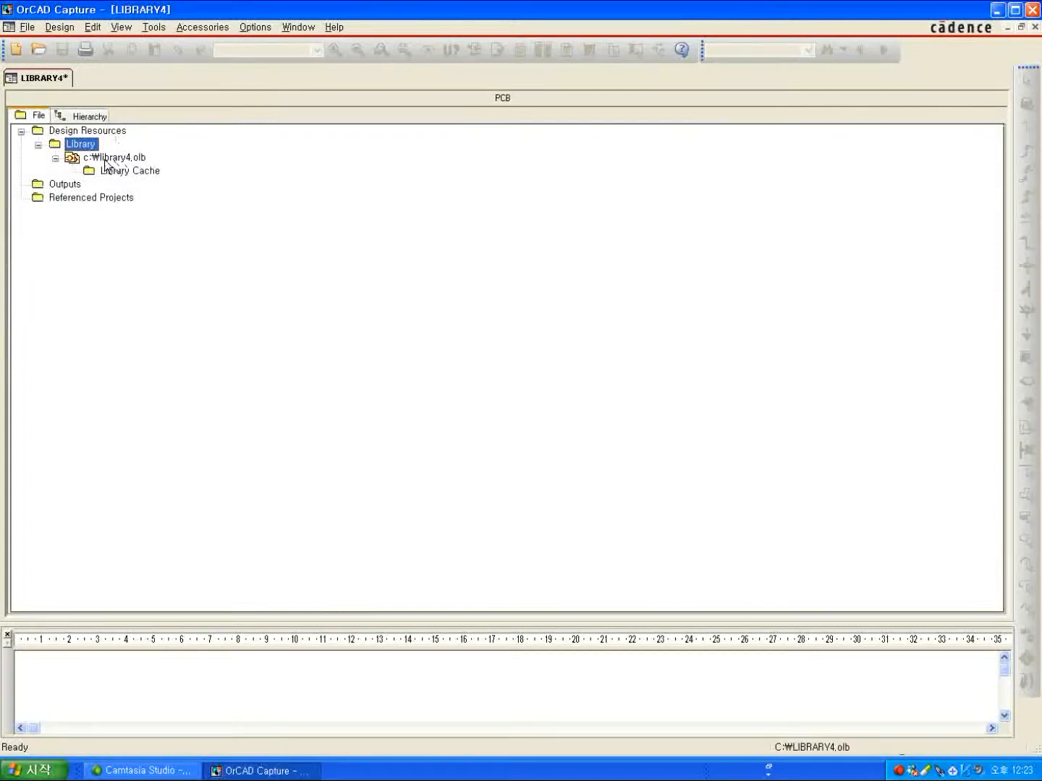
# - Create a new part named Test in library4.olb with two parts per package
pyautogui.click(105, 159)
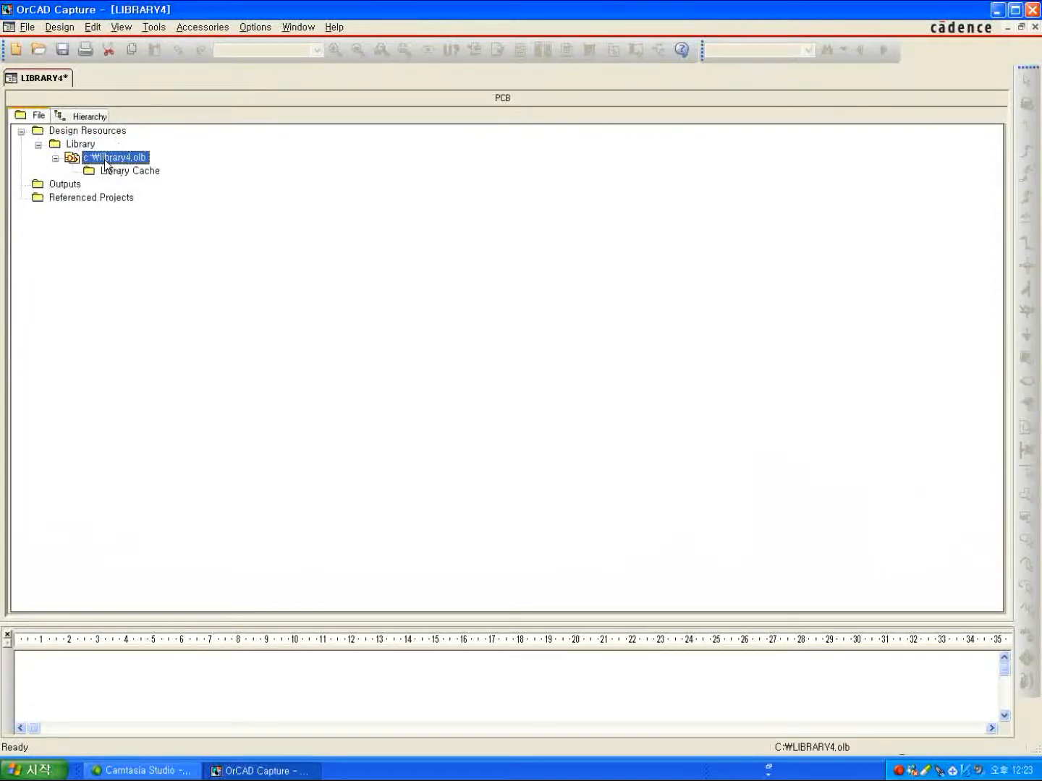
pyautogui.doubleClick(104, 160)
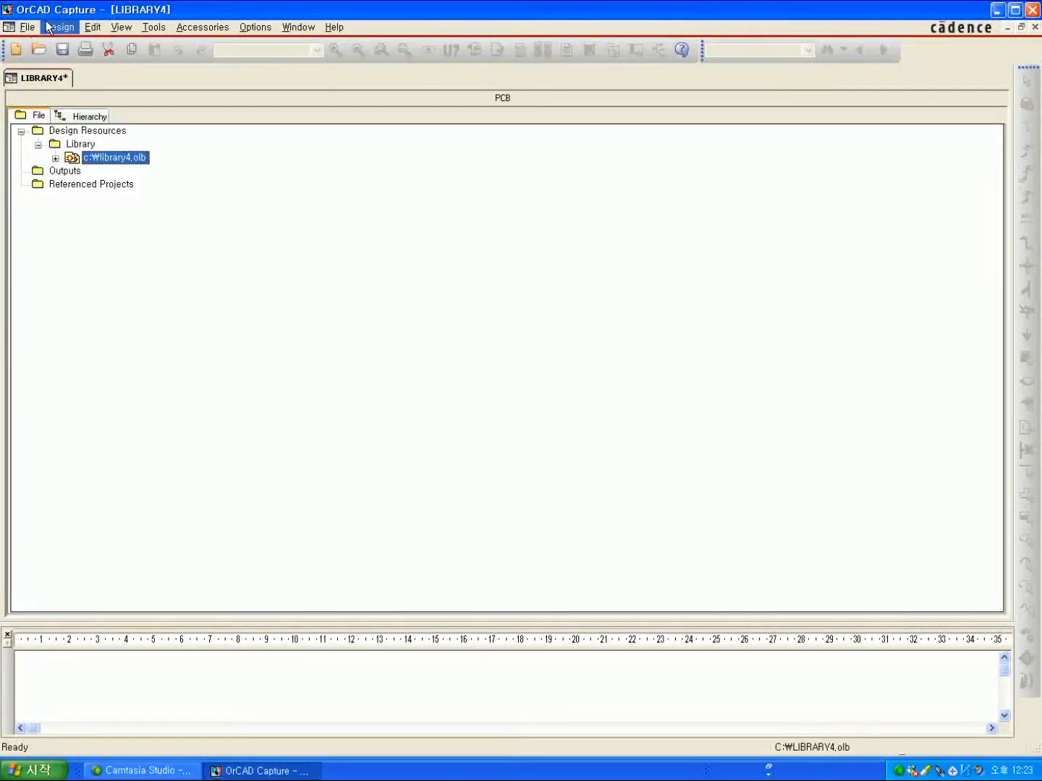
pyautogui.click(45, 29)
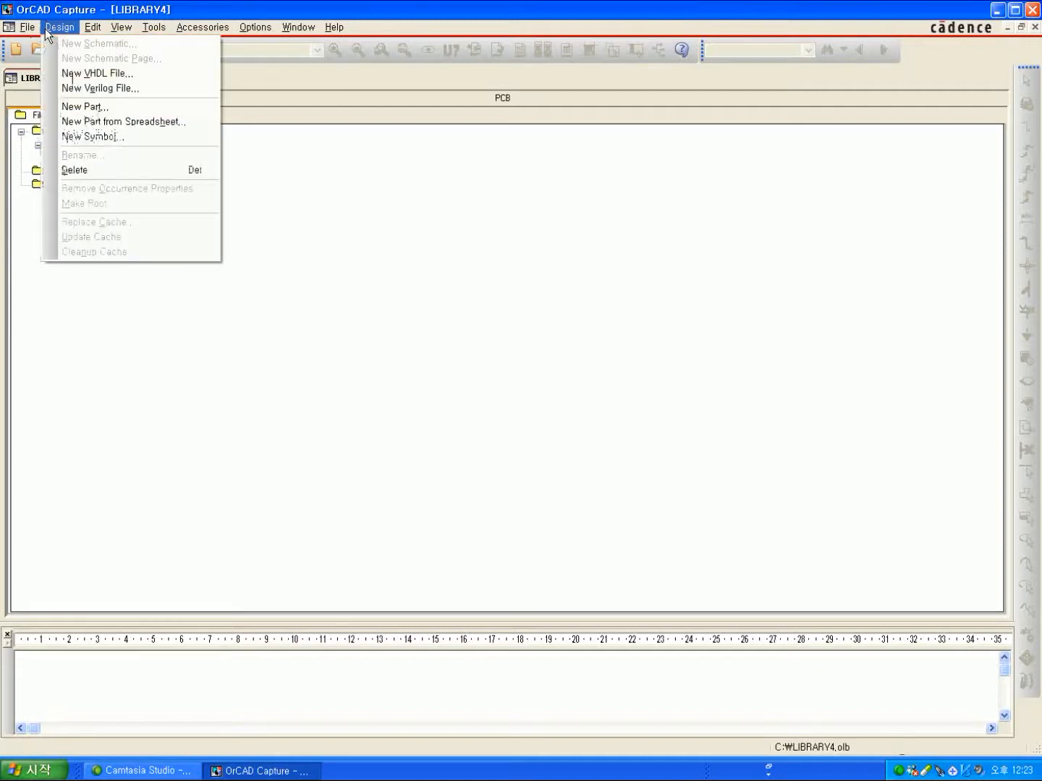
pyautogui.click(88, 108)
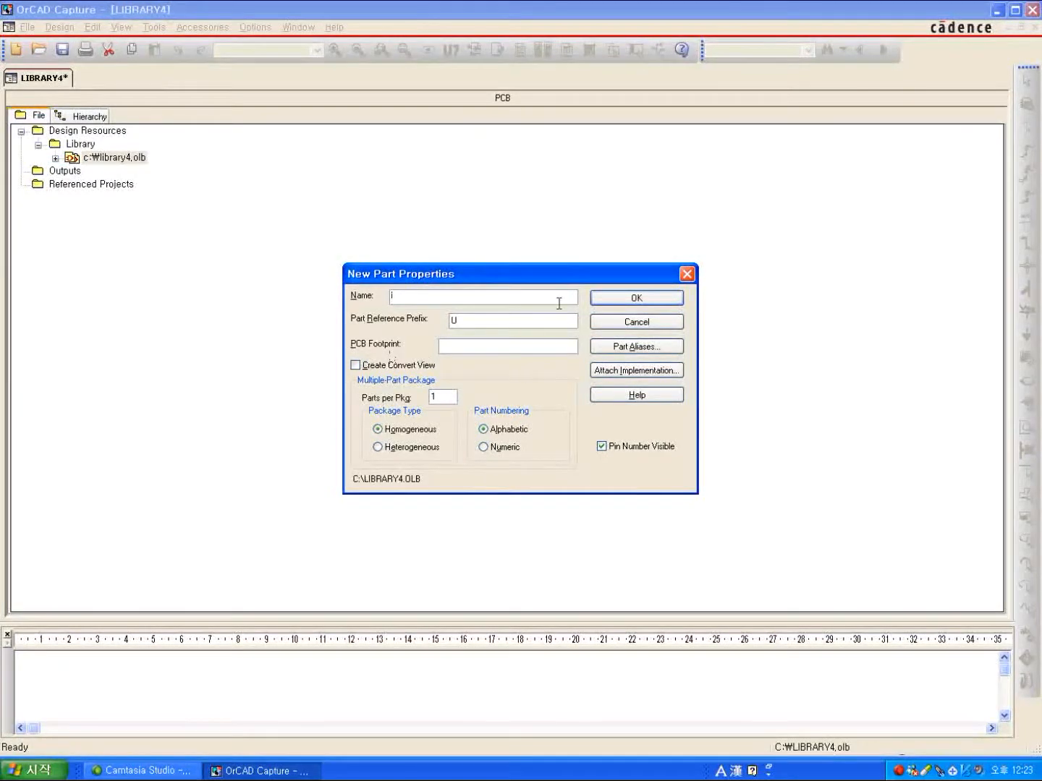
pyautogui.moveTo(564, 282); pyautogui.dragTo(534, 224)
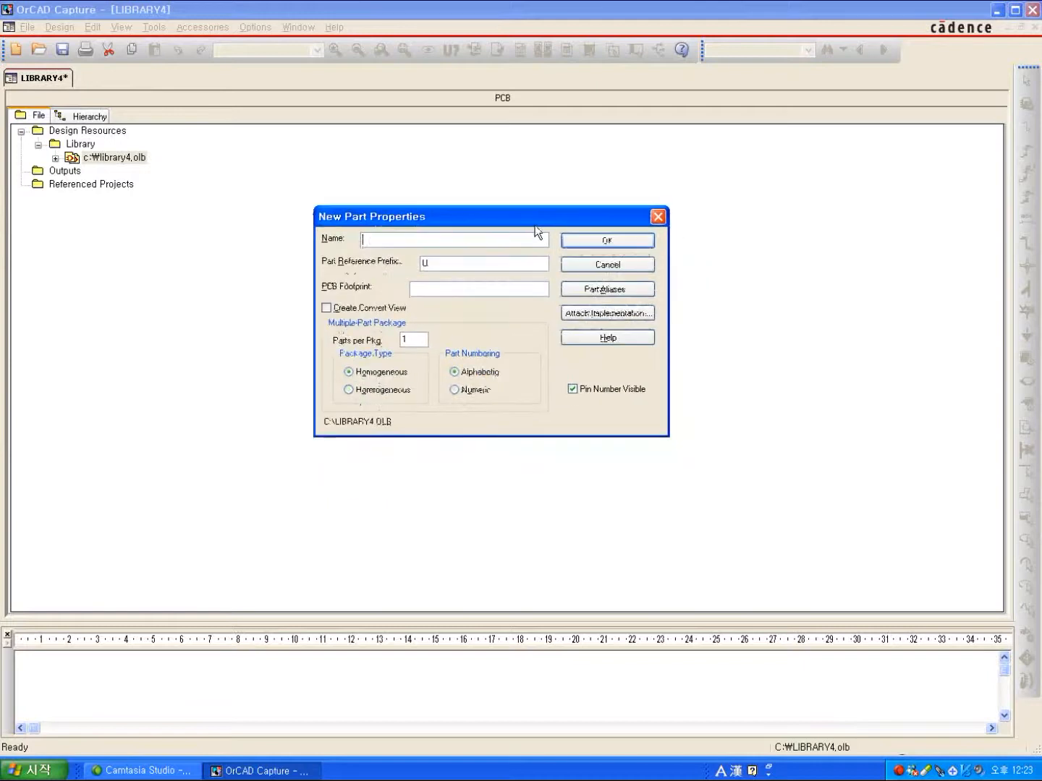
pyautogui.click(437, 263)
pyautogui.click(421, 342)
pyautogui.write('2')
pyautogui.press('BackSpace')
pyautogui.write('3')
pyautogui.press('BackSpace')
pyautogui.write('4')
pyautogui.write('T')
pyautogui.write('est')
pyautogui.click(640, 245)
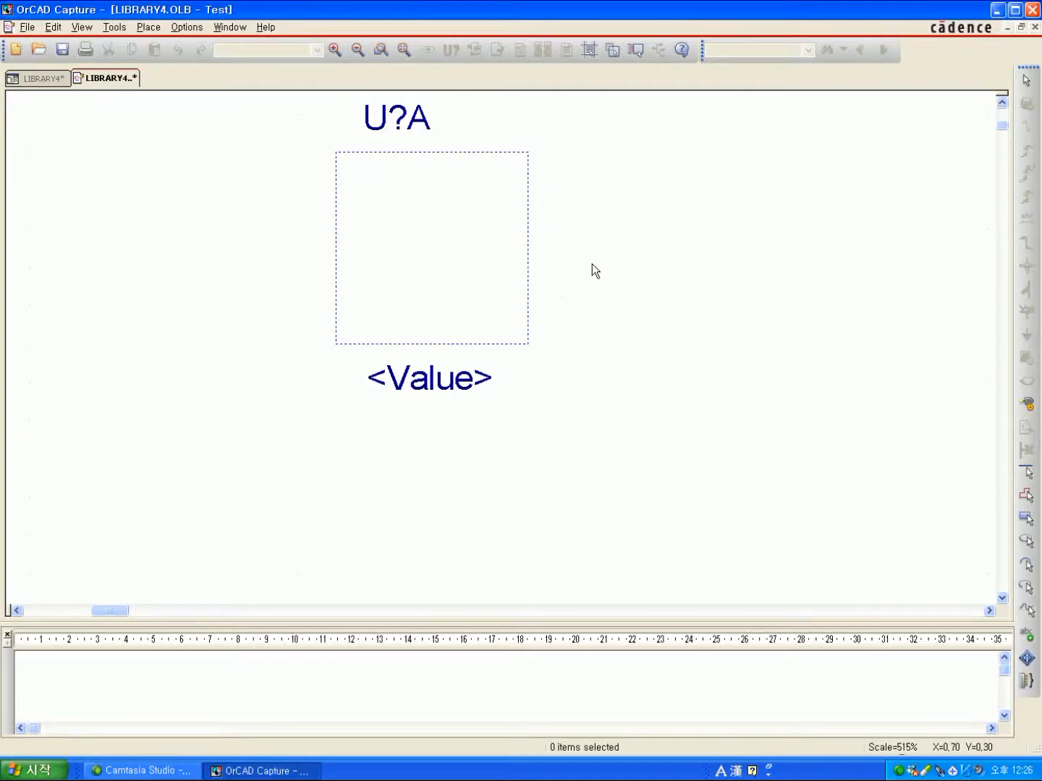
# - Resize the part's dashed body outline to about 0.4 wide by 0.5 high
pyautogui.click(383, 121)
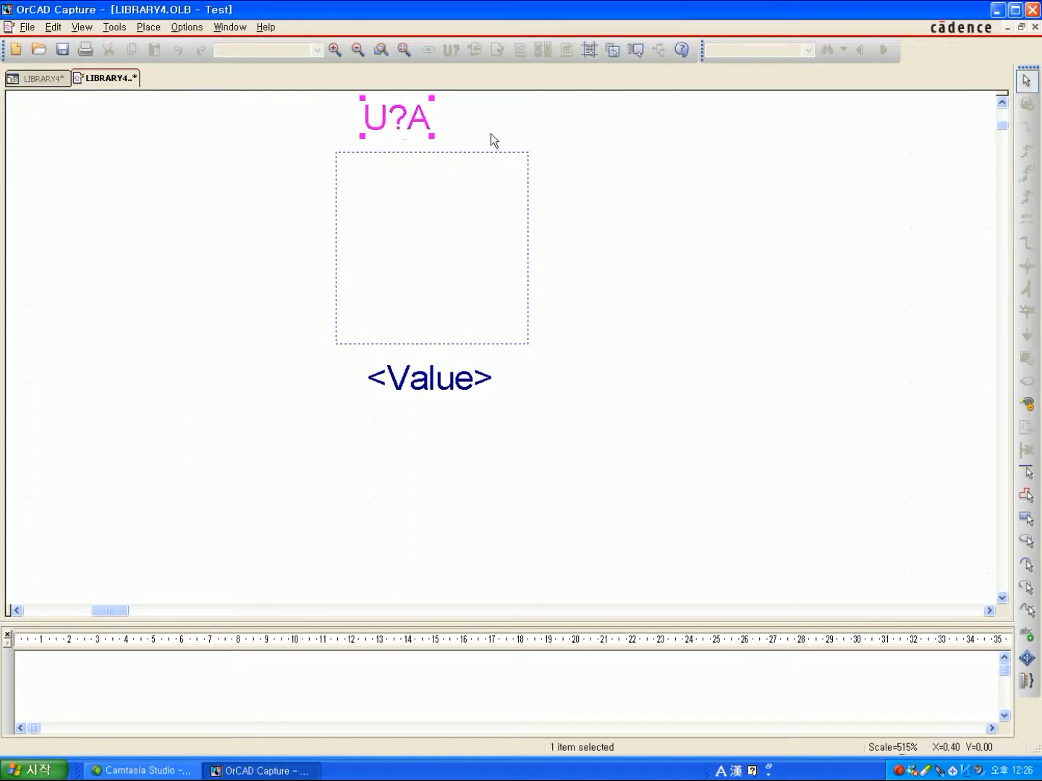
pyautogui.click(470, 197)
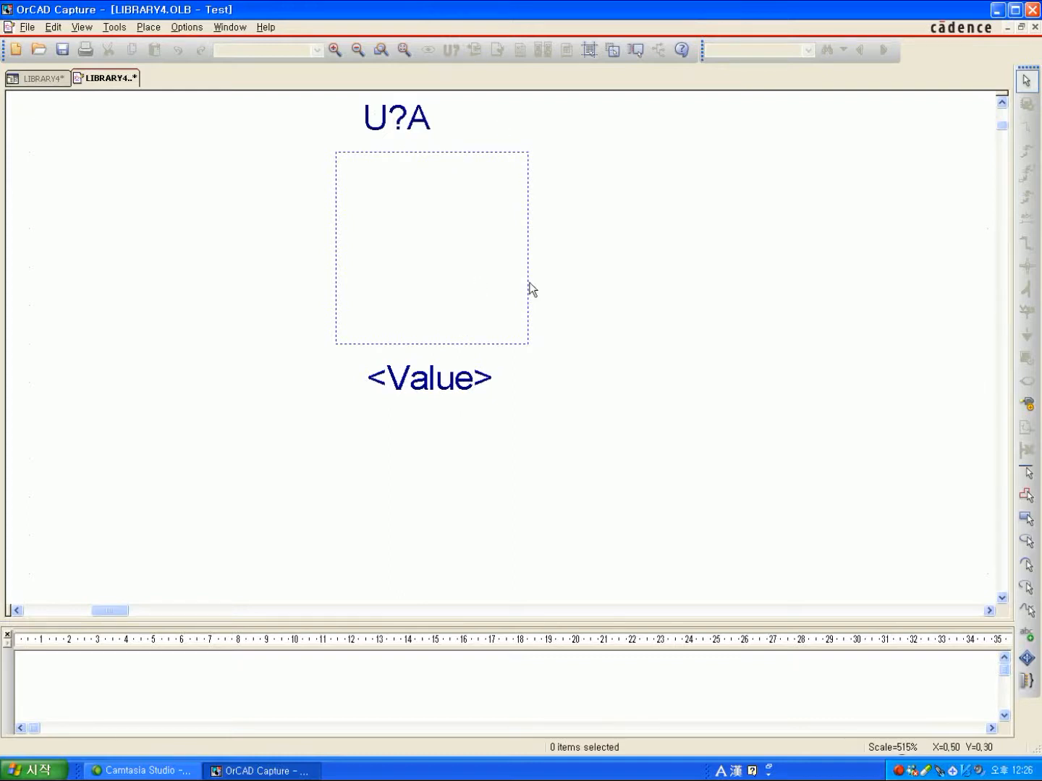
pyautogui.click(526, 344)
pyautogui.moveTo(510, 329)
pyautogui.mouseDown()
pyautogui.moveTo(499, 319)
pyautogui.moveTo(500, 342)
pyautogui.moveTo(528, 367)
pyautogui.moveTo(505, 342)
pyautogui.mouseUp()
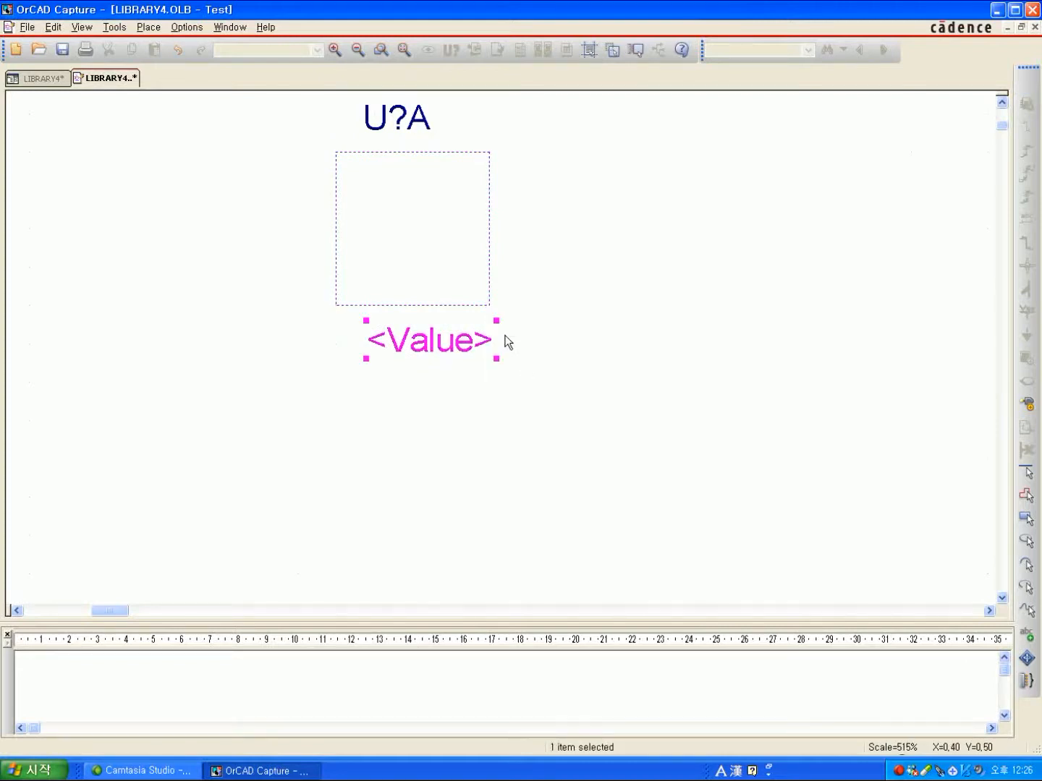
pyautogui.click(491, 254)
pyautogui.click(490, 273)
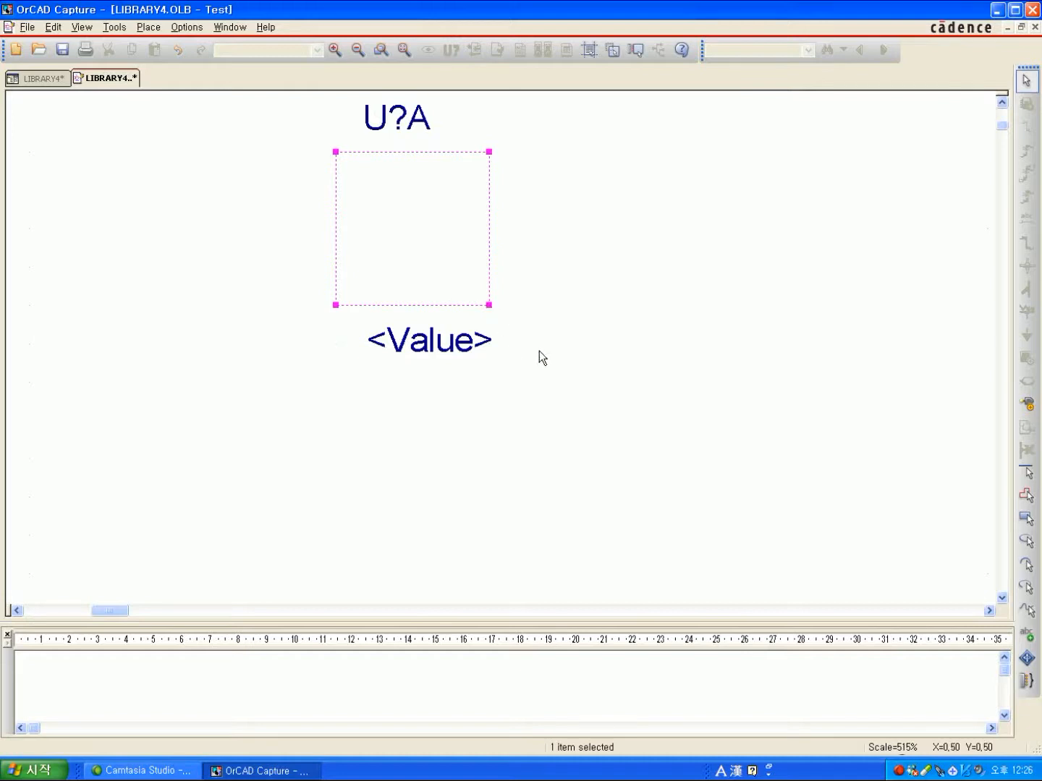
pyautogui.moveTo(489, 304); pyautogui.dragTo(489, 343)
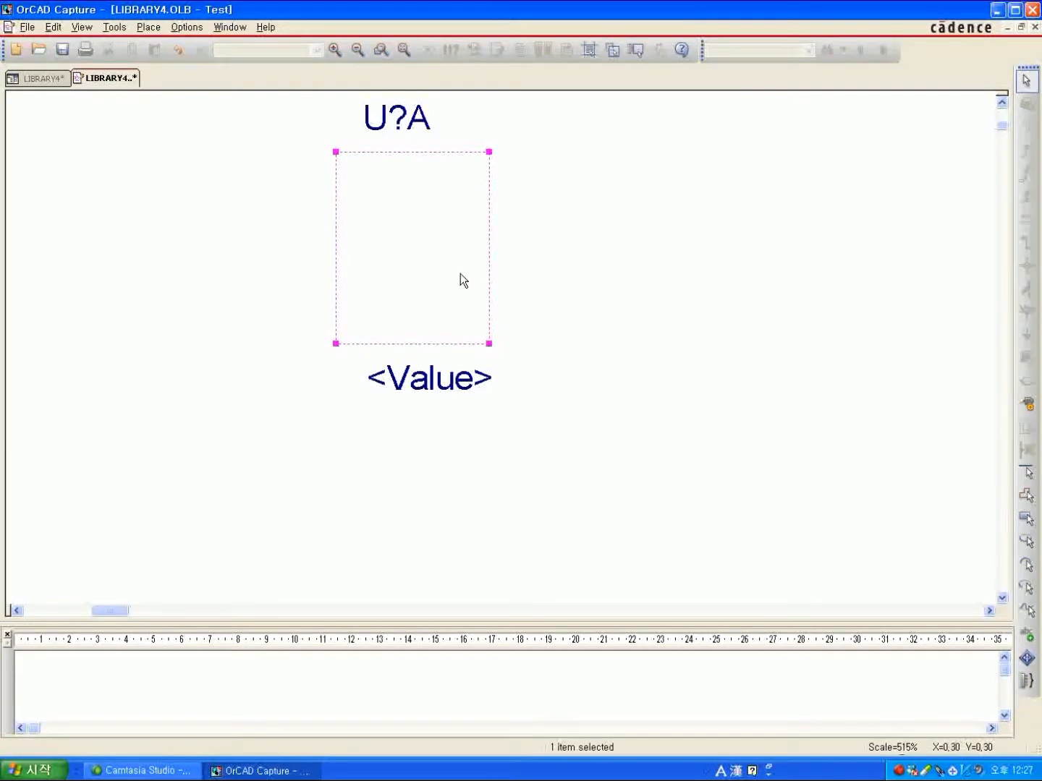
pyautogui.click(525, 246)
# - View all parts of the Test package together, and return to the single-part view
pyautogui.scroll(1, 498, 235)
pyautogui.scroll(-2, 499, 235)
pyautogui.scroll(3, 499, 230)
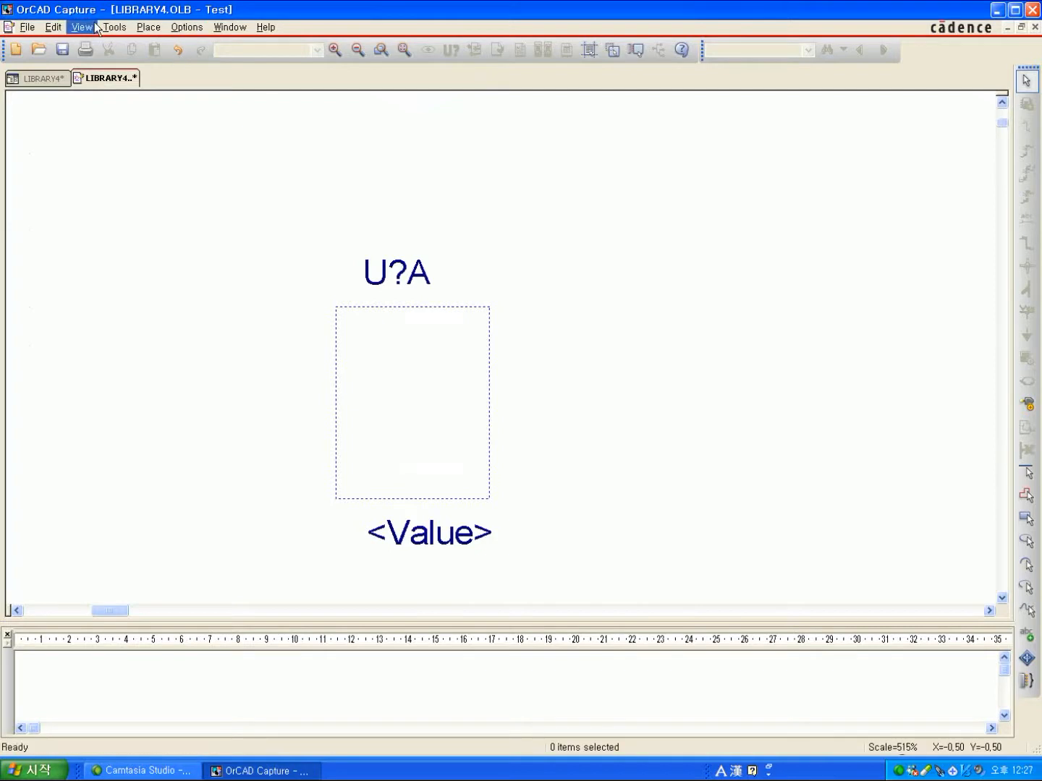
pyautogui.click(55, 30)
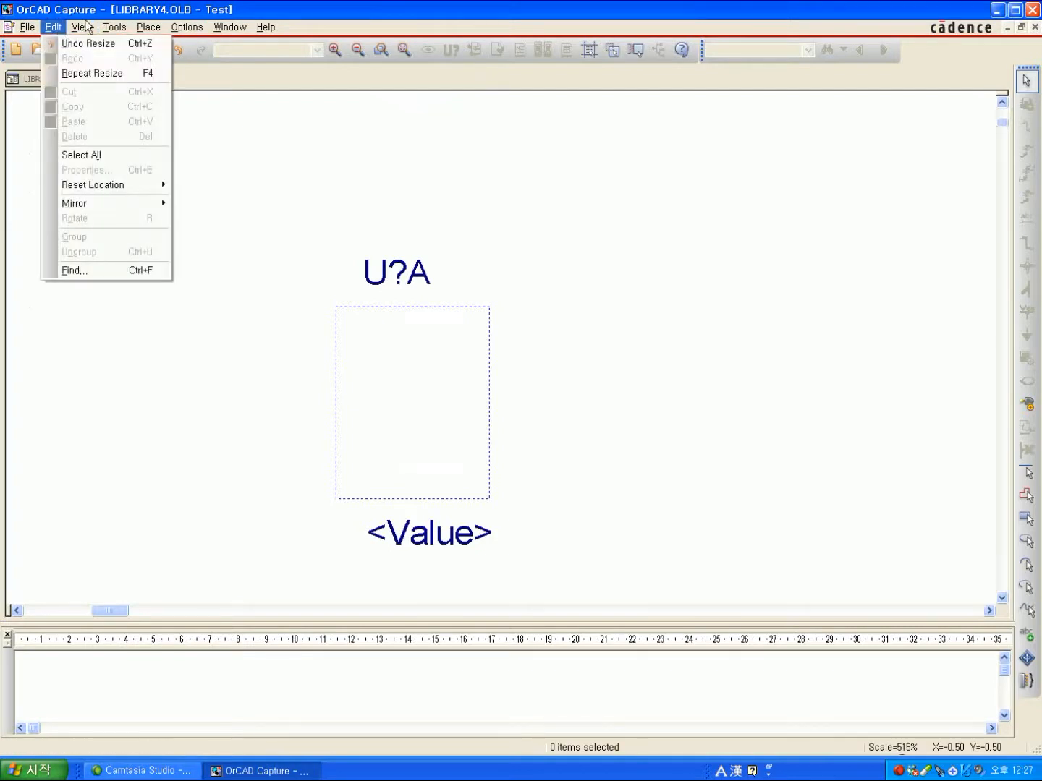
pyautogui.click(385, 230)
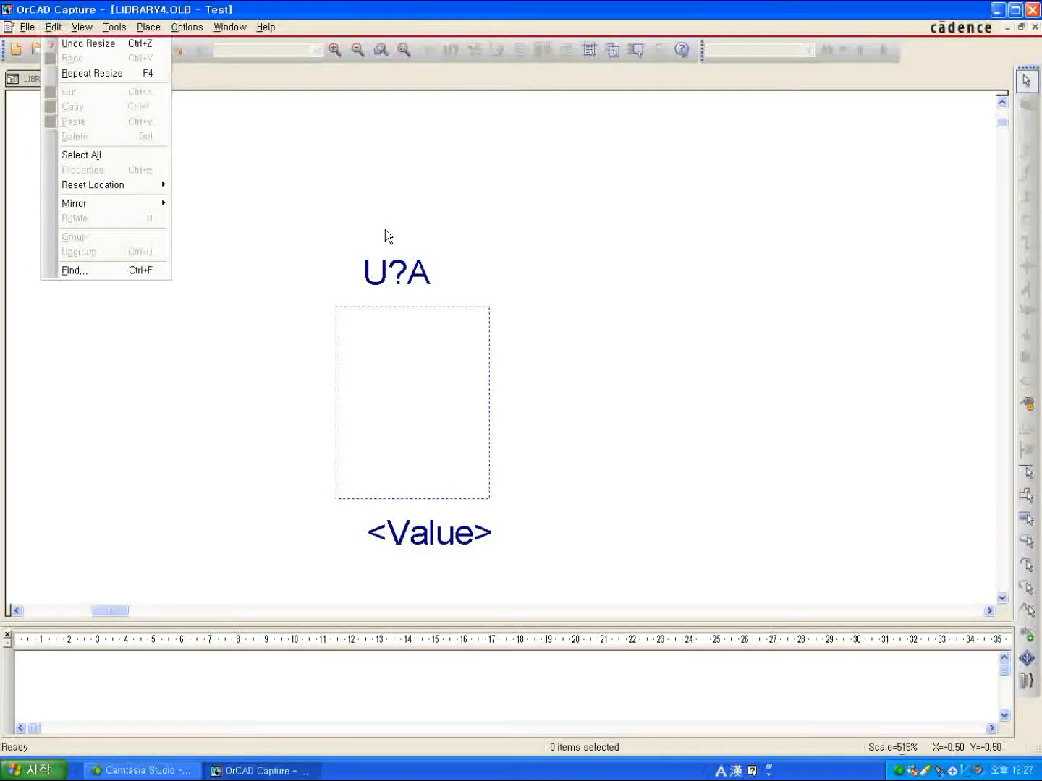
pyautogui.click(82, 27)
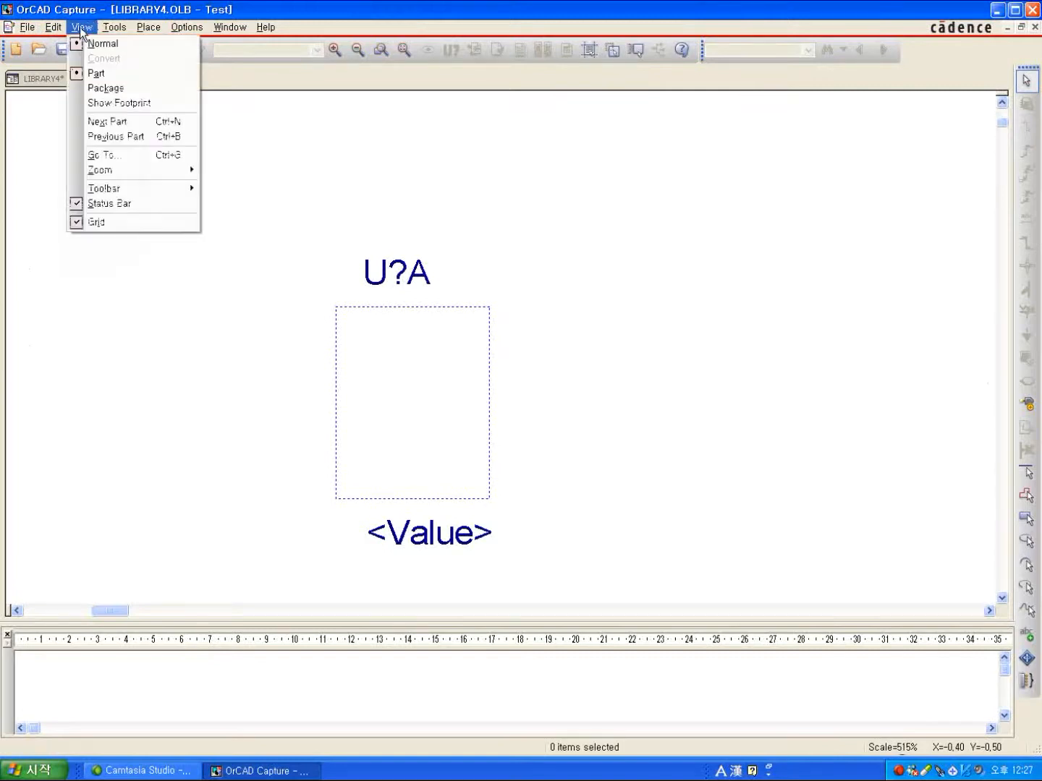
pyautogui.click(108, 89)
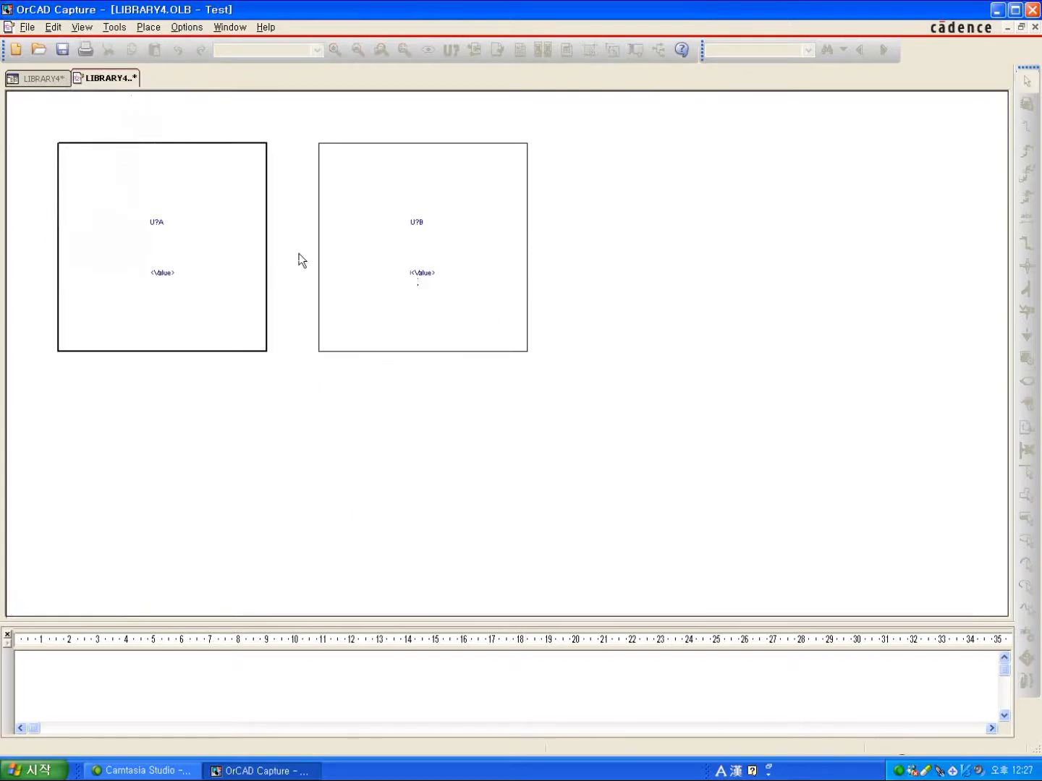
pyautogui.click(82, 28)
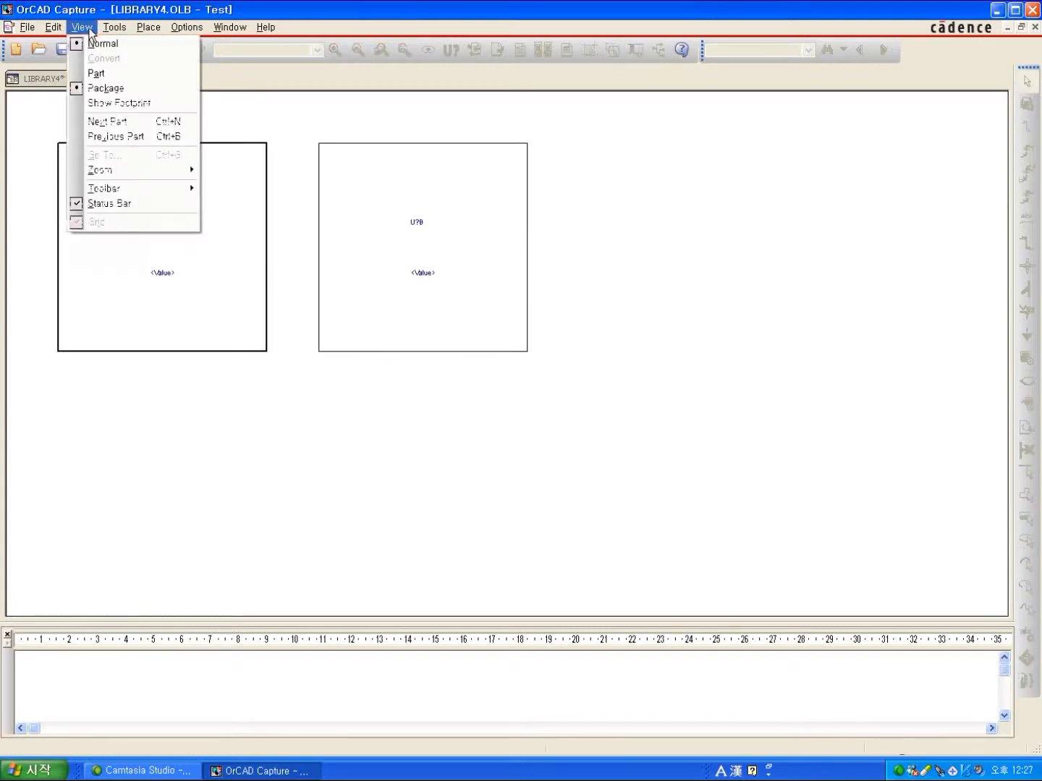
pyautogui.click(112, 78)
# - Draw four solid lines along the edges of the dashed body boundary to outline the part
pyautogui.click(351, 313)
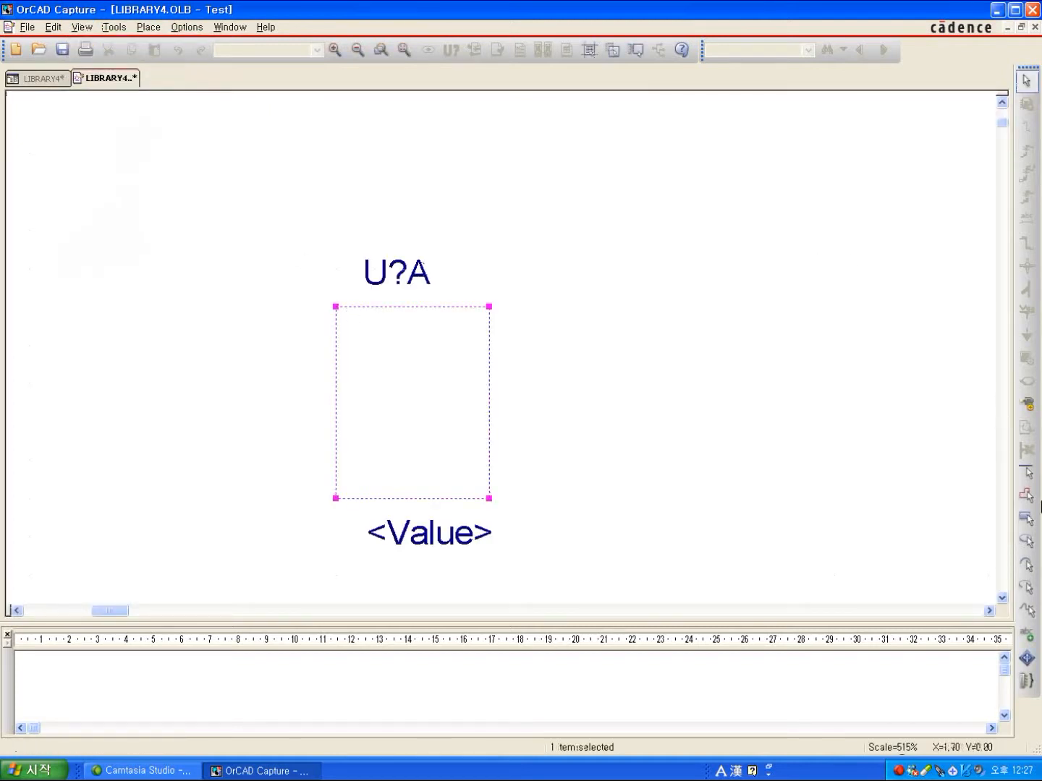
pyautogui.click(1028, 470)
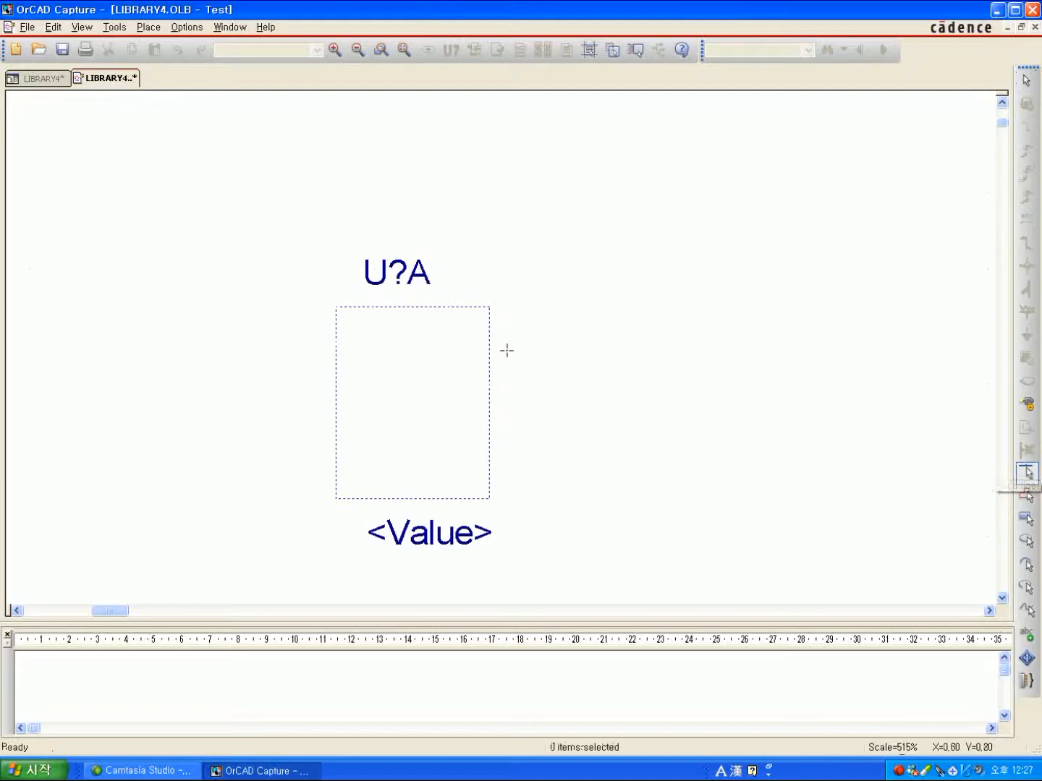
pyautogui.click(334, 306)
pyautogui.click(488, 304)
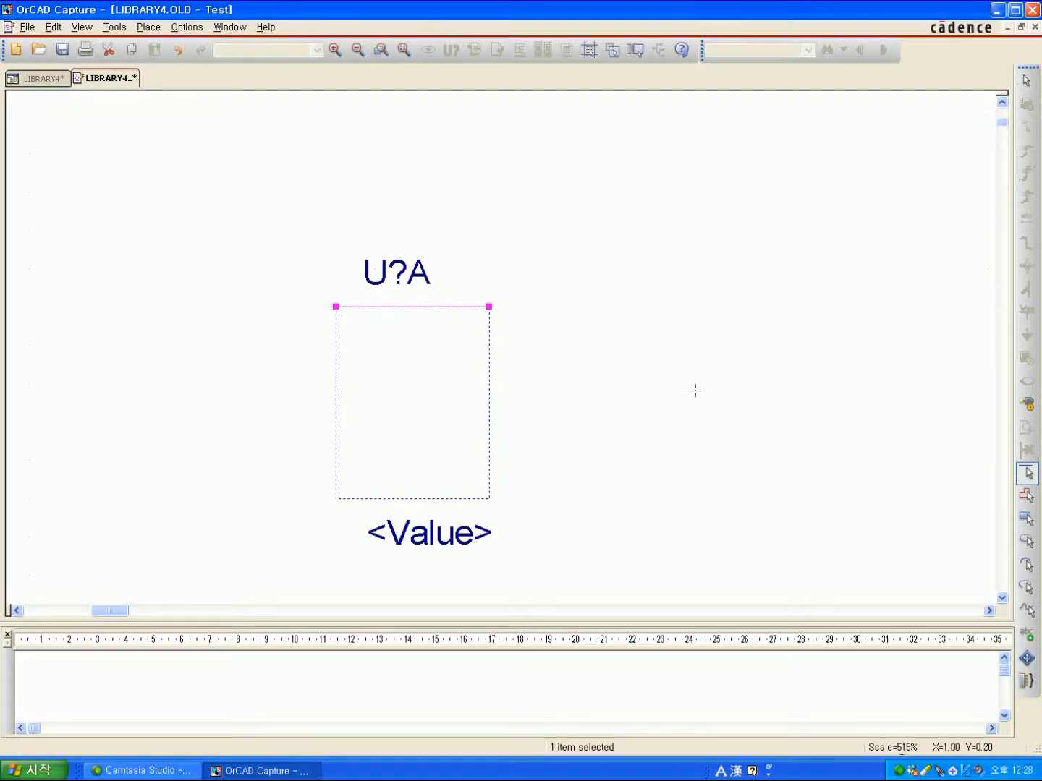
pyautogui.click(489, 306)
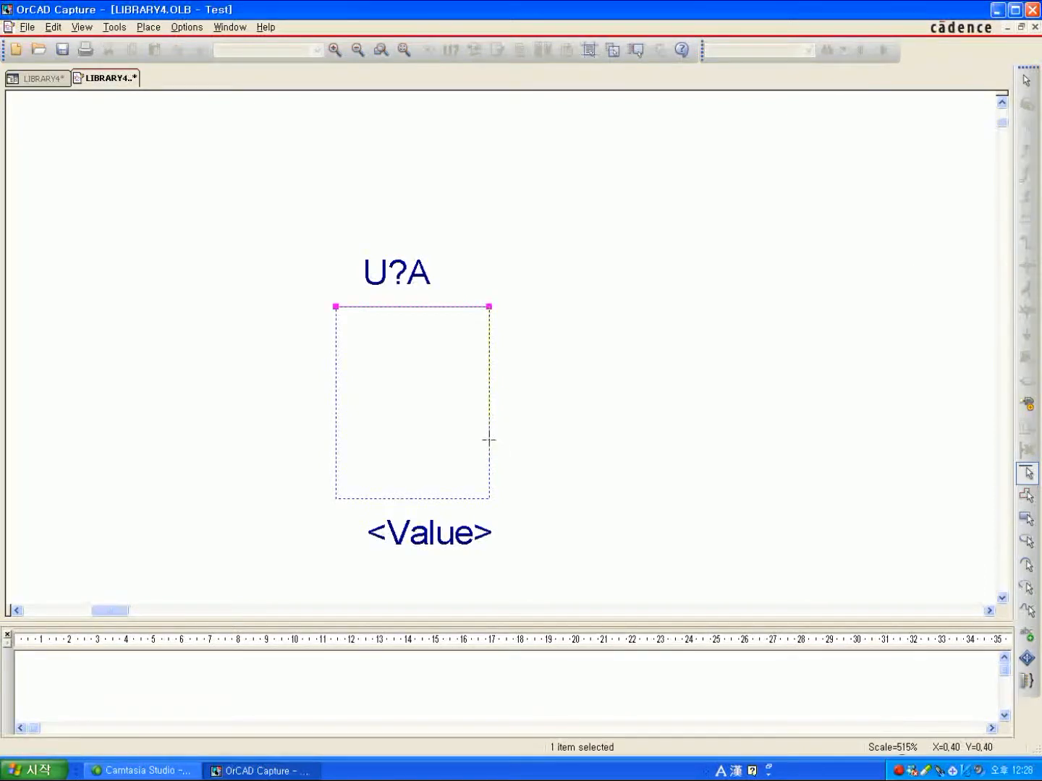
pyautogui.click(489, 497)
pyautogui.click(492, 500)
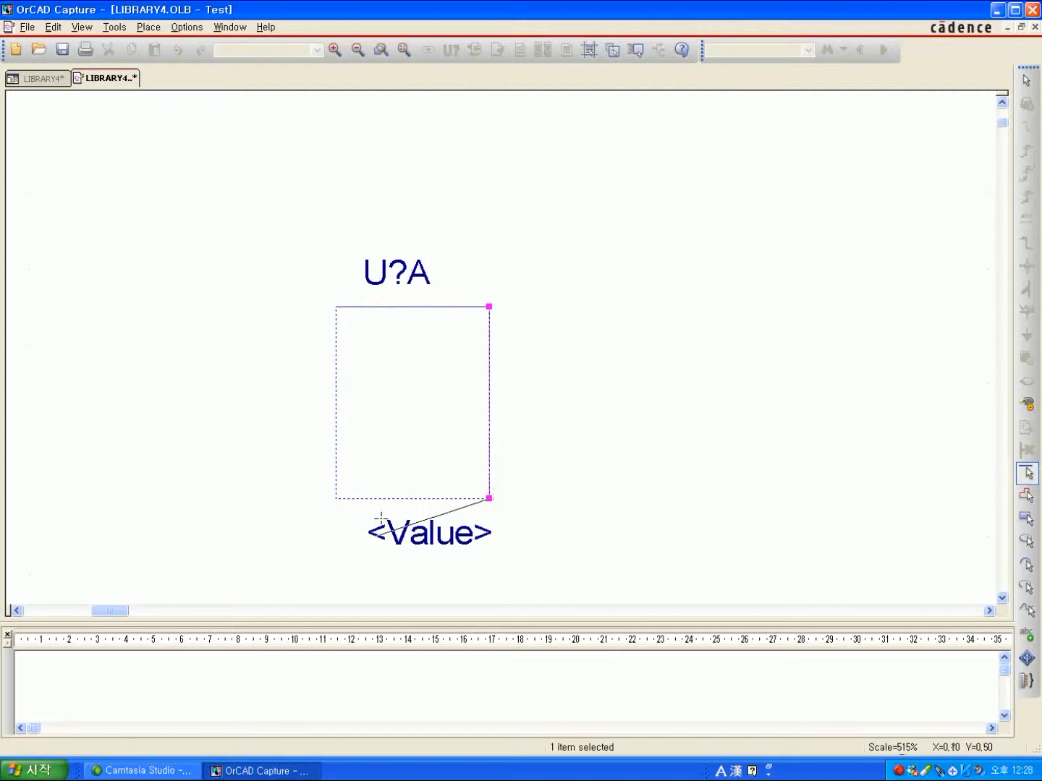
pyautogui.click(335, 494)
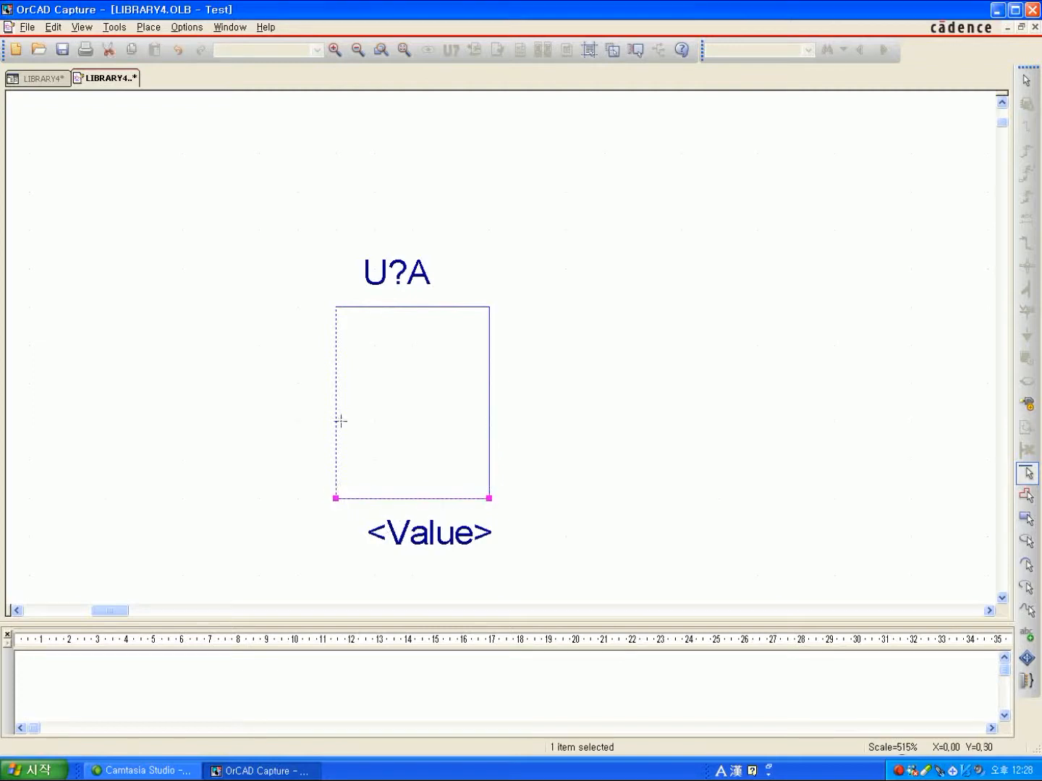
pyautogui.click(334, 308)
pyautogui.click(339, 495)
pyautogui.click(1025, 84)
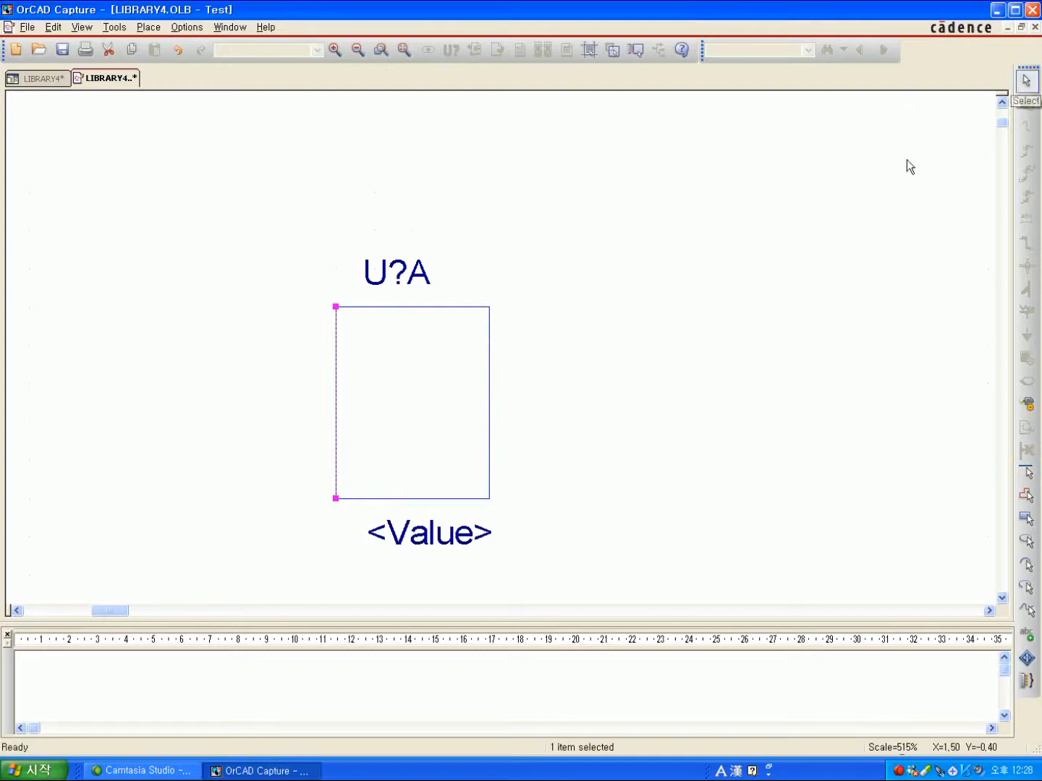
pyautogui.click(897, 170)
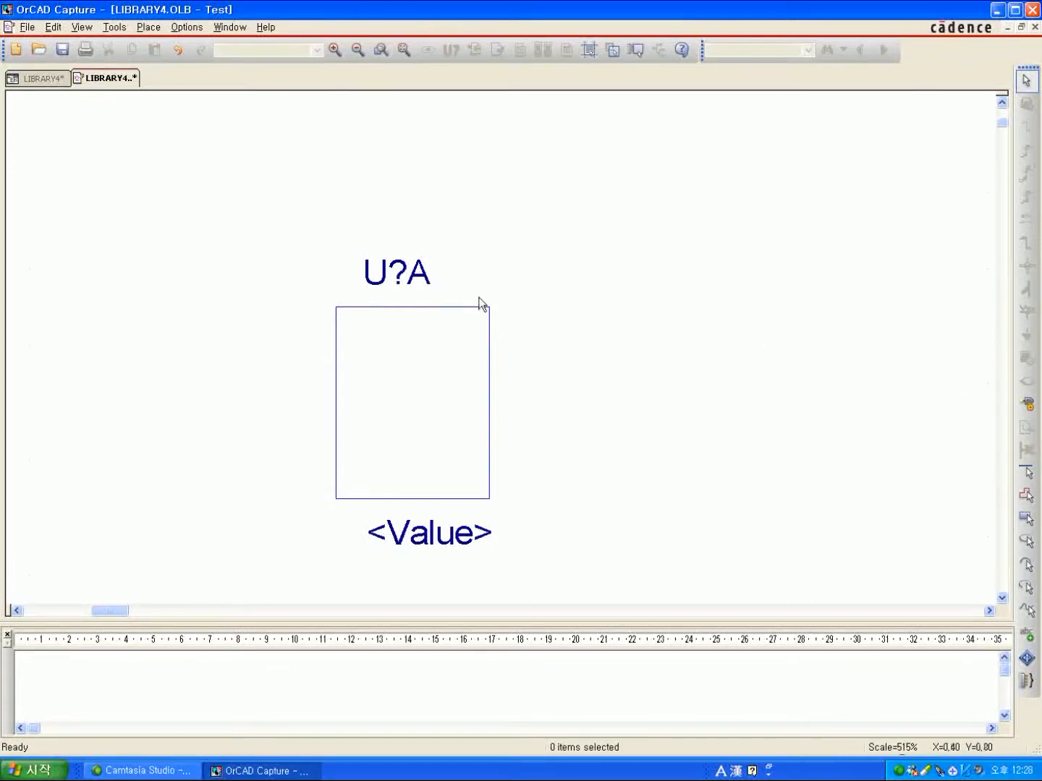
# - Start a new pin for the Test part and give it the name D0 and number 1
pyautogui.click(451, 311)
pyautogui.click(145, 28)
pyautogui.click(160, 44)
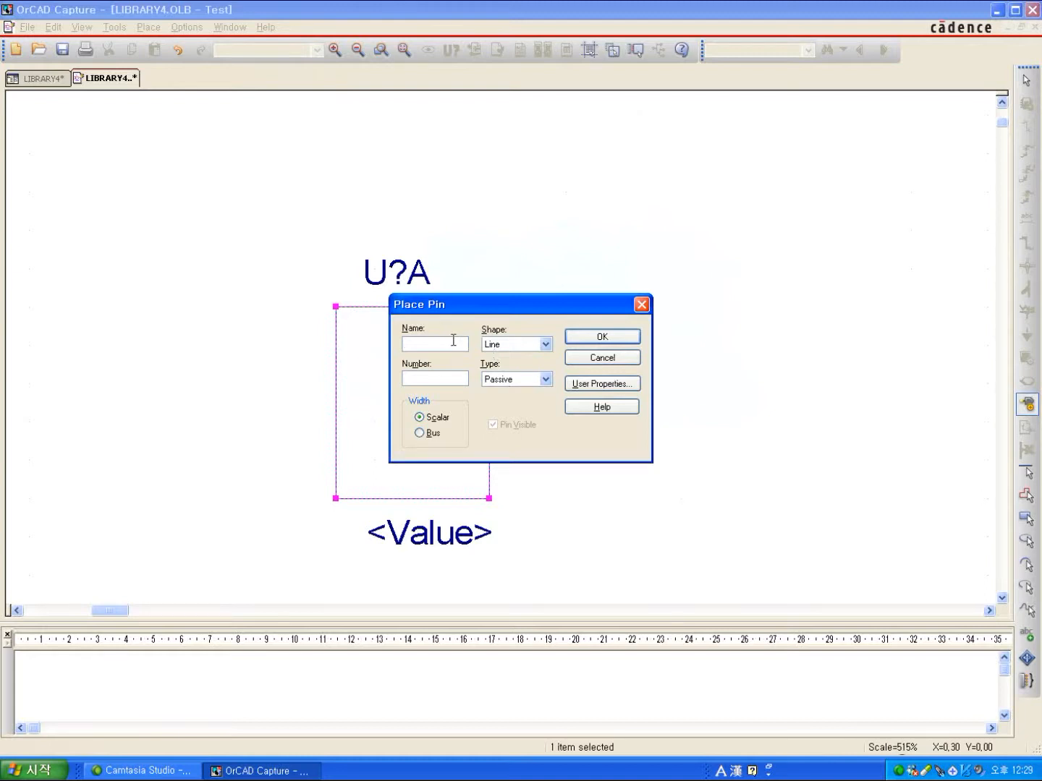
pyautogui.write('D0')
pyautogui.click(430, 377)
pyautogui.write('1')
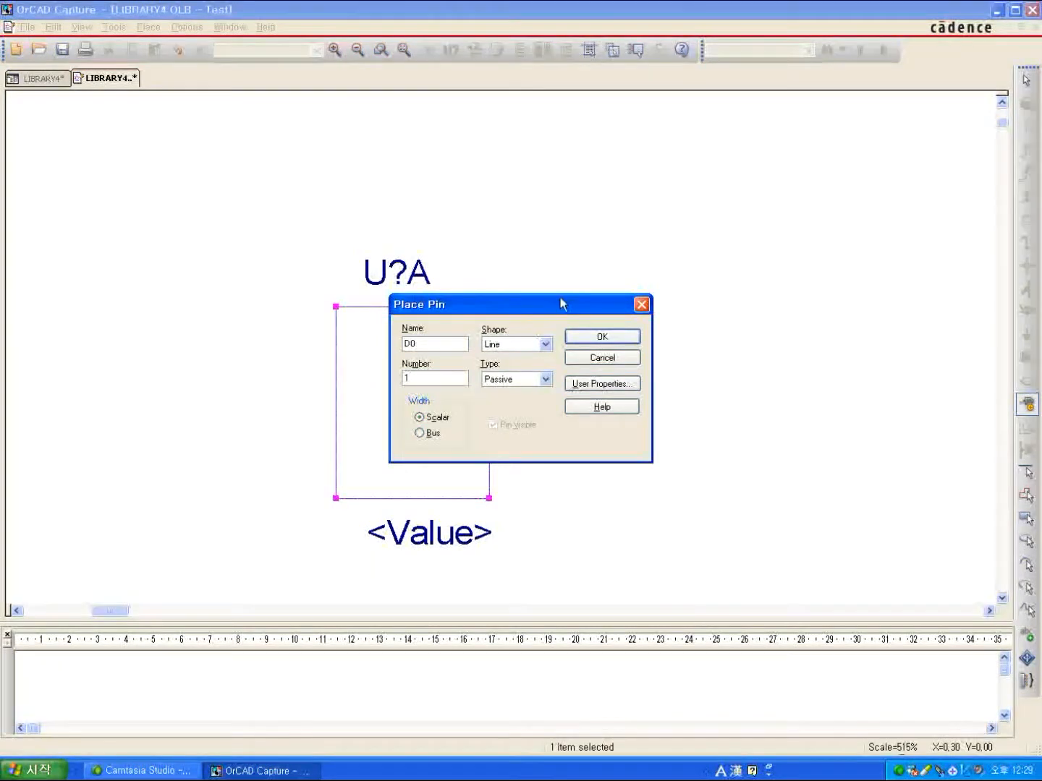
# - Review the pin's shape and type options, keeping the Line shape and Passive type
pyautogui.click(545, 345)
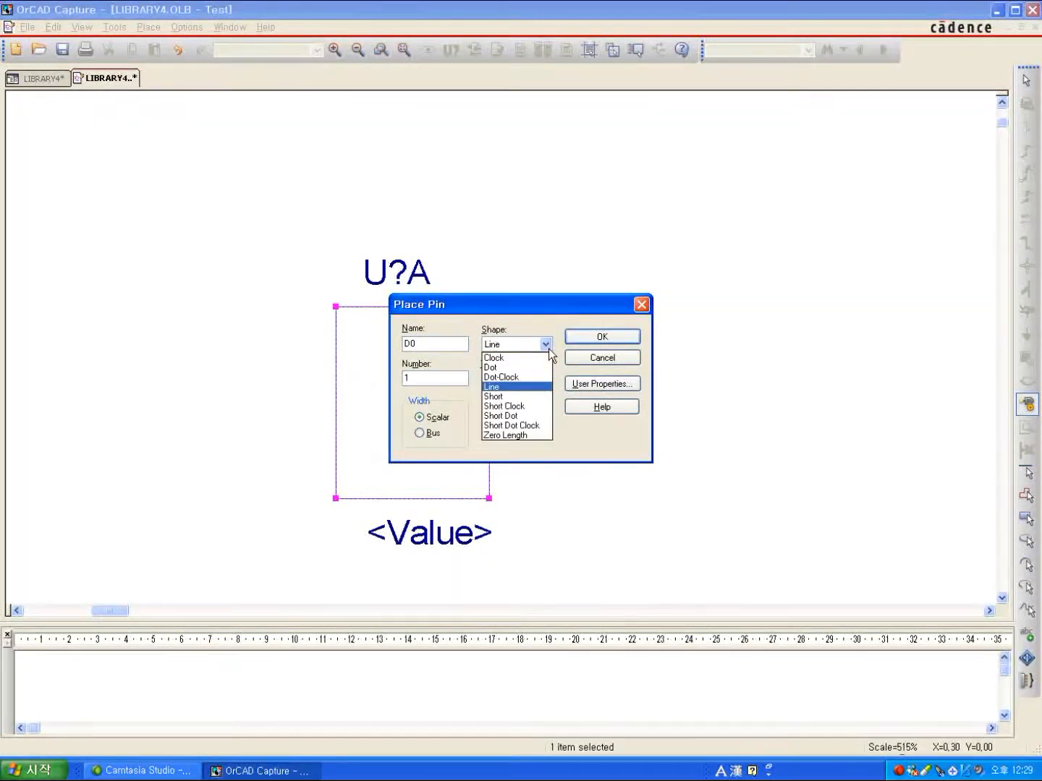
pyautogui.click(548, 349)
pyautogui.click(548, 348)
pyautogui.click(498, 389)
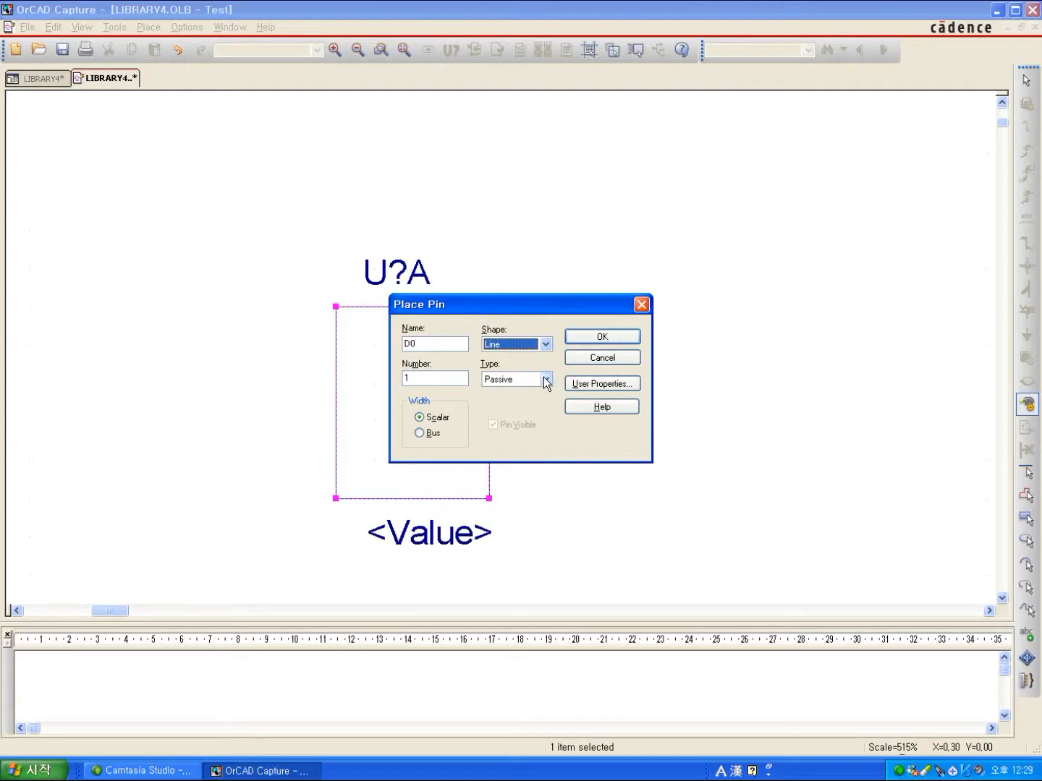
pyautogui.click(545, 381)
pyautogui.click(545, 380)
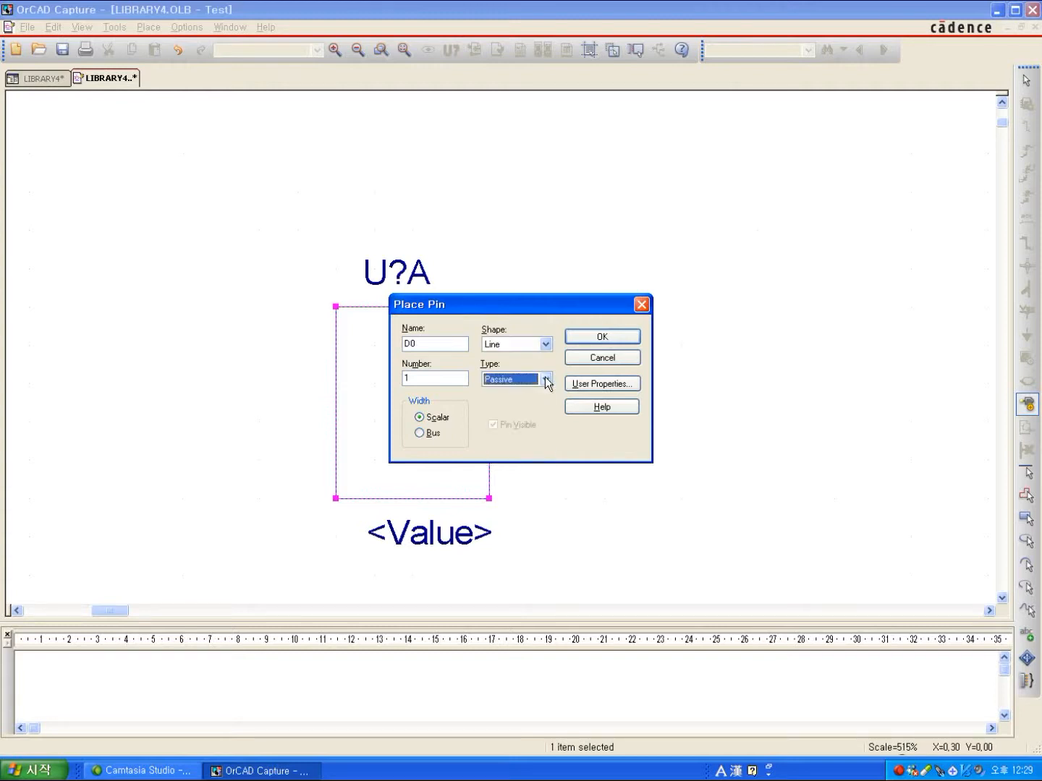
pyautogui.click(545, 379)
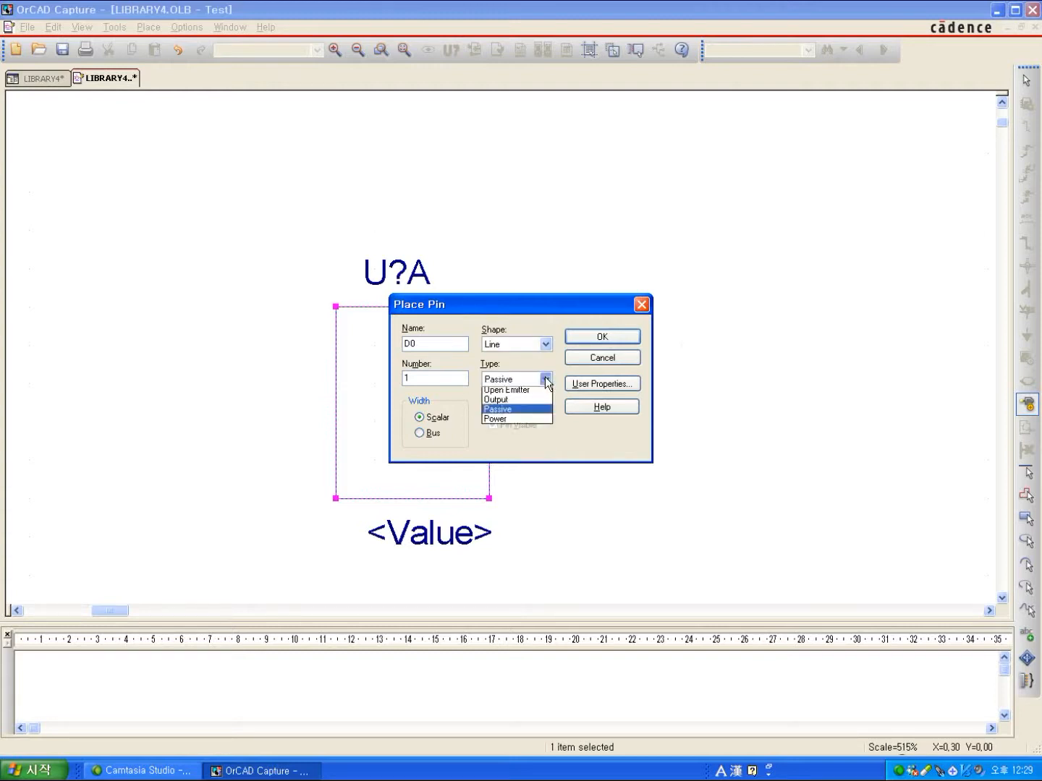
pyautogui.click(544, 378)
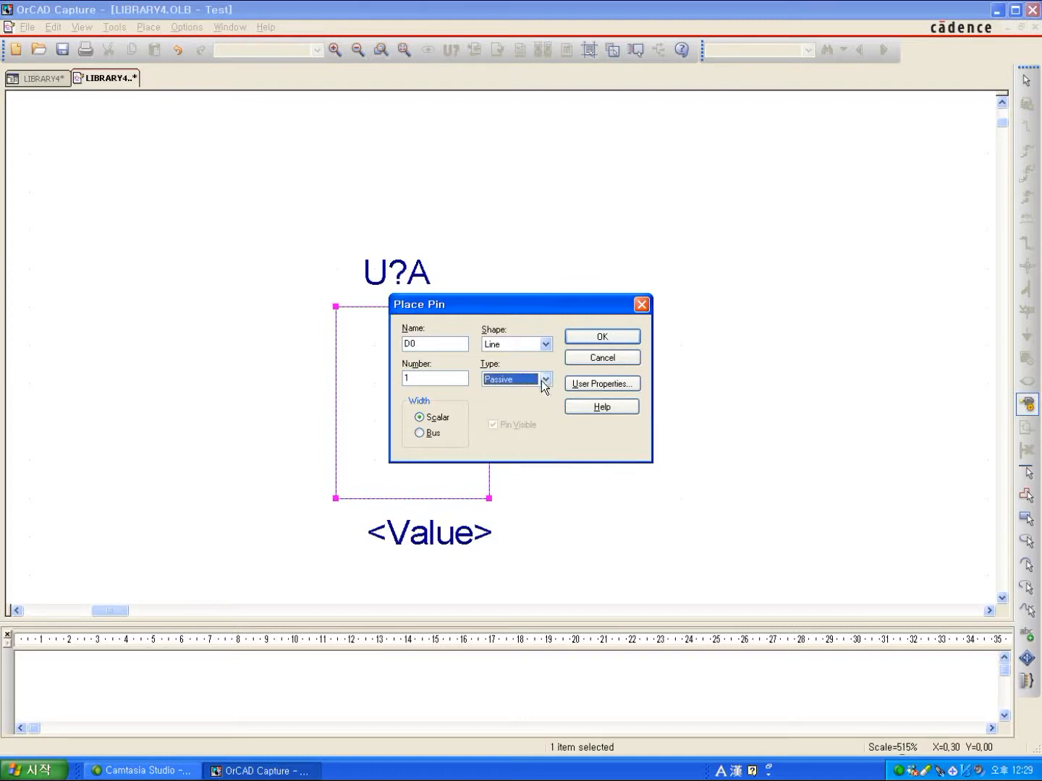
# - Place pin D0 on the right edge of the part body at about Y = 0.10 and finish placing pins
pyautogui.click(593, 342)
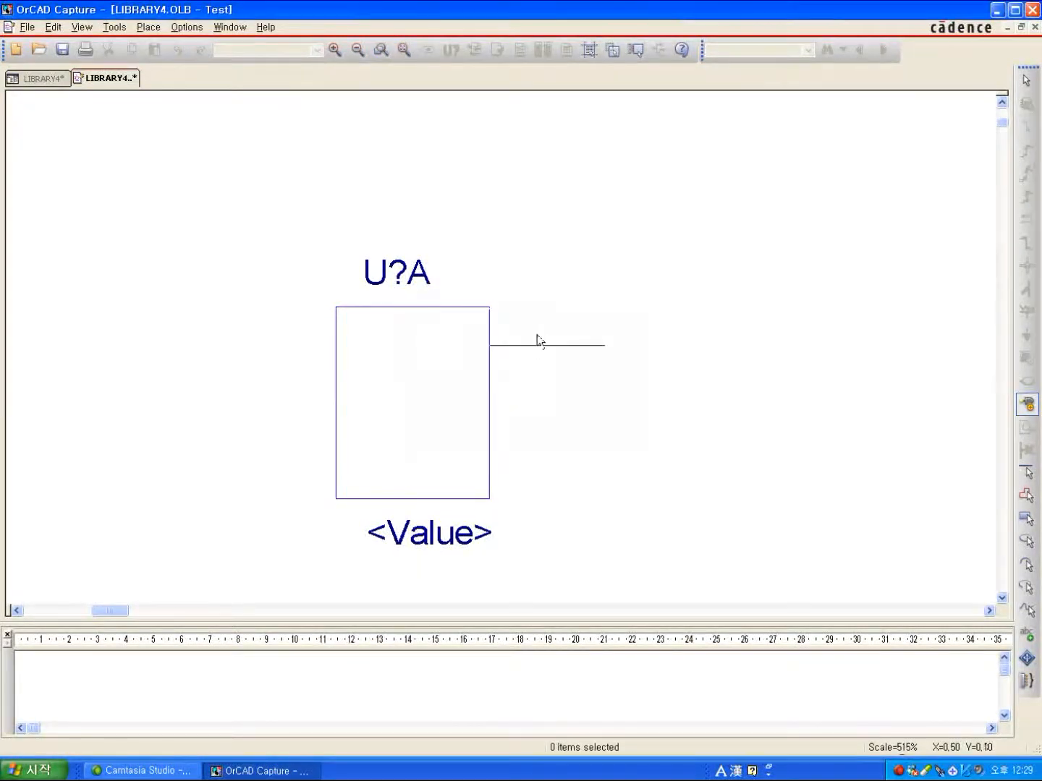
pyautogui.click(536, 337)
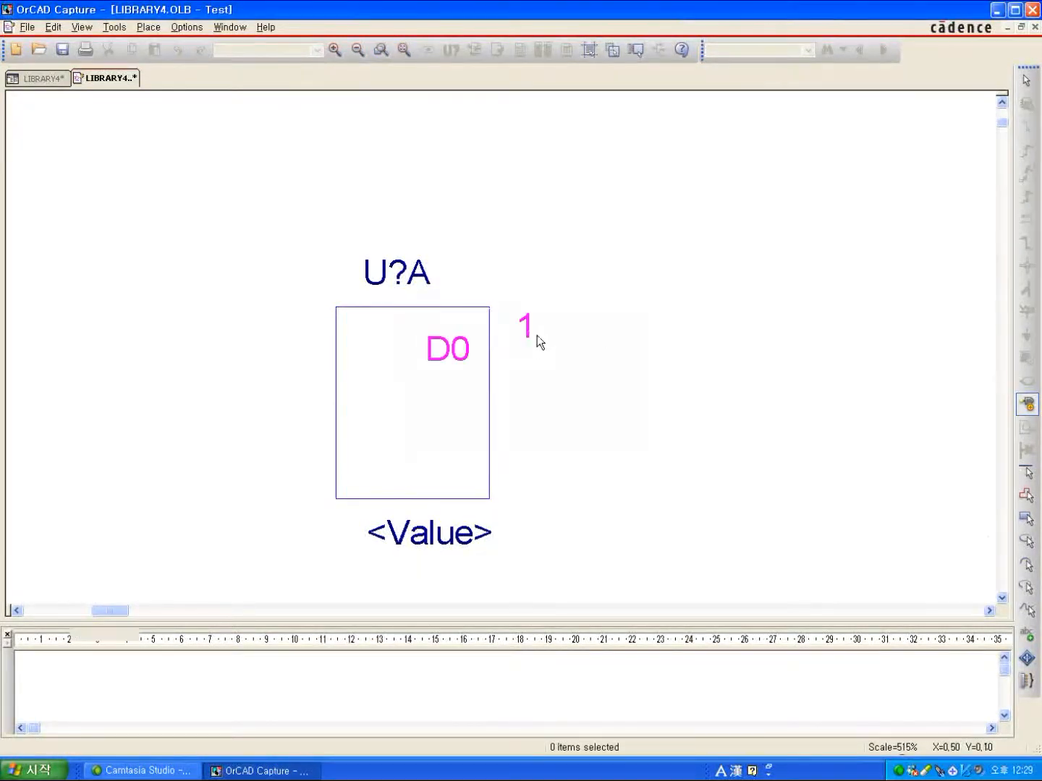
pyautogui.rightClick(676, 433)
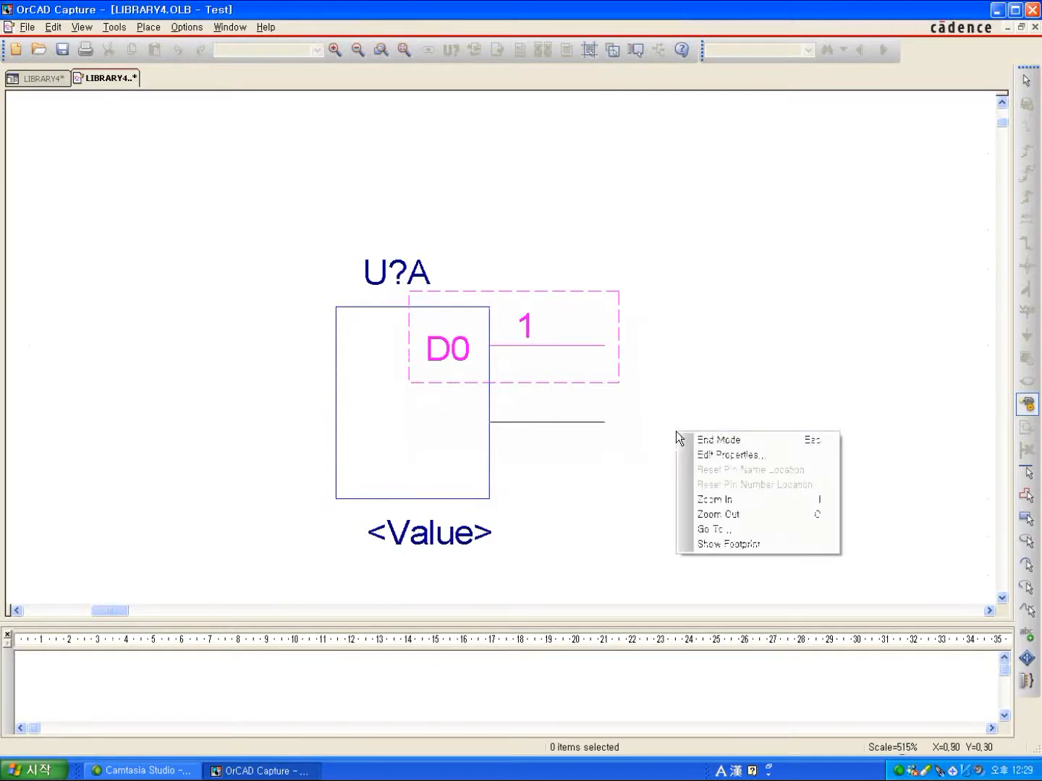
pyautogui.click(699, 440)
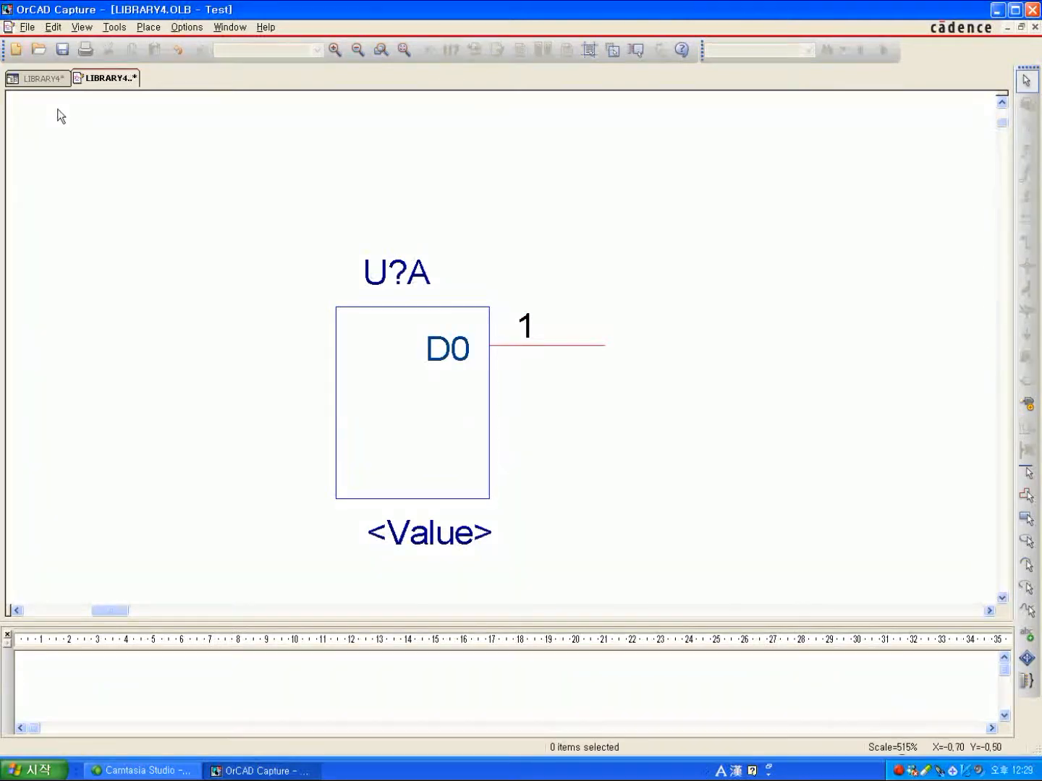
# - Save the Test part in LIBRARY4.OLB
pyautogui.click(29, 28)
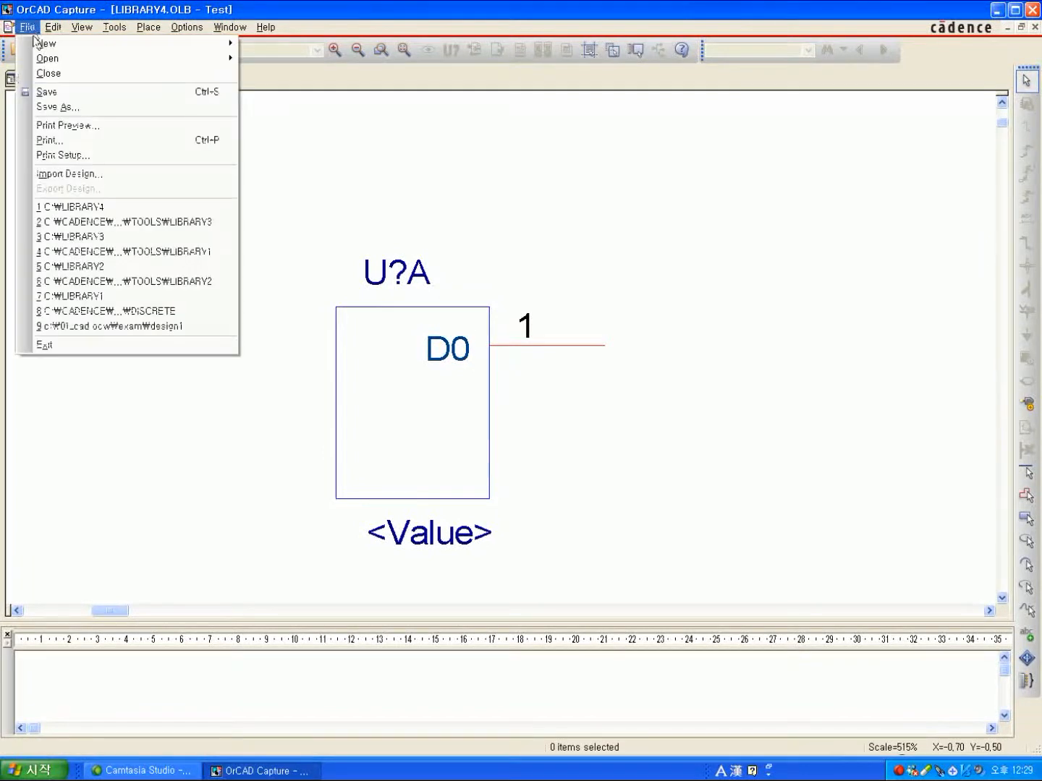
pyautogui.click(48, 93)
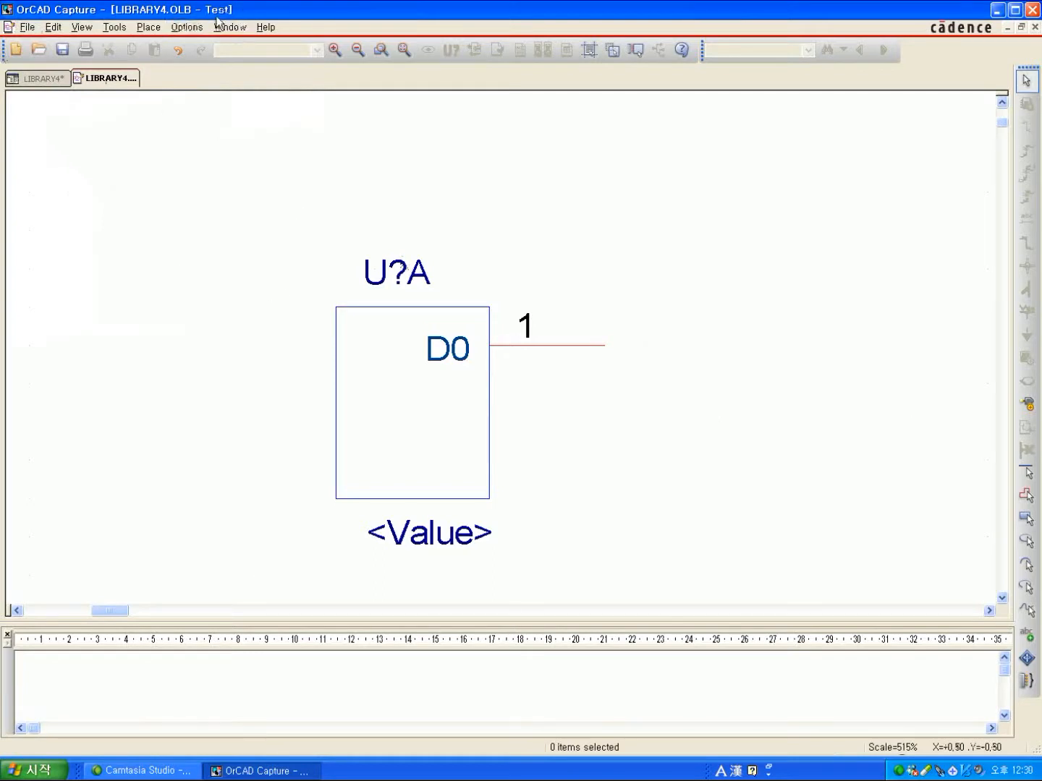
pyautogui.click(29, 34)
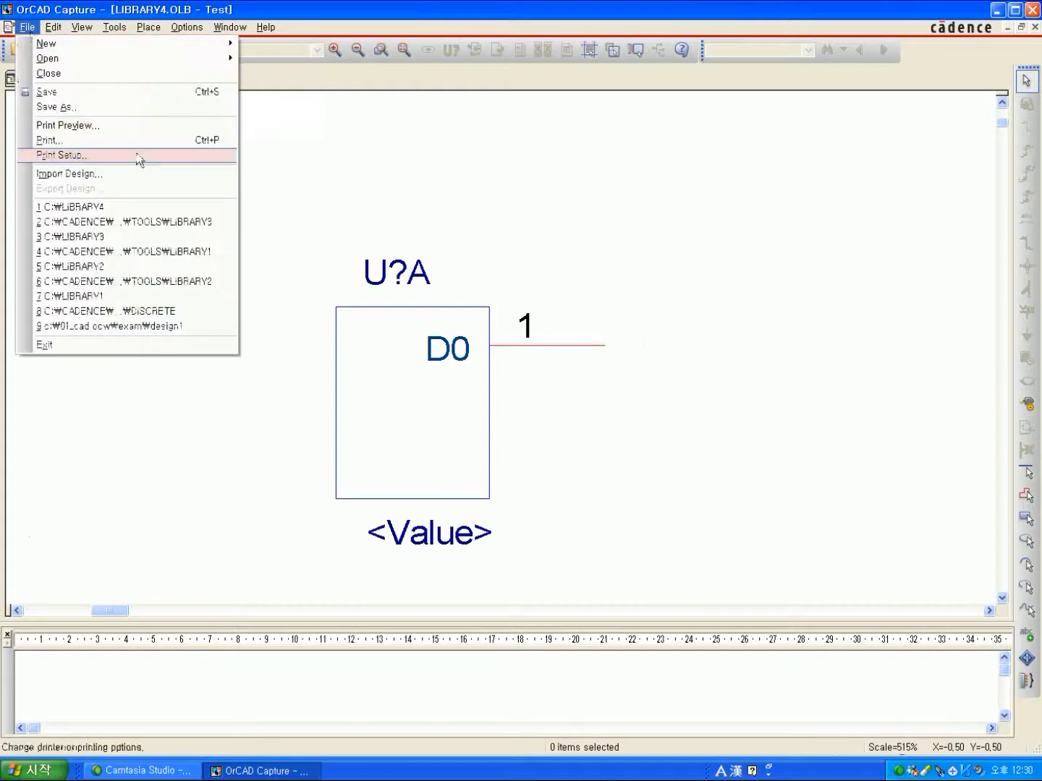
pyautogui.click(435, 171)
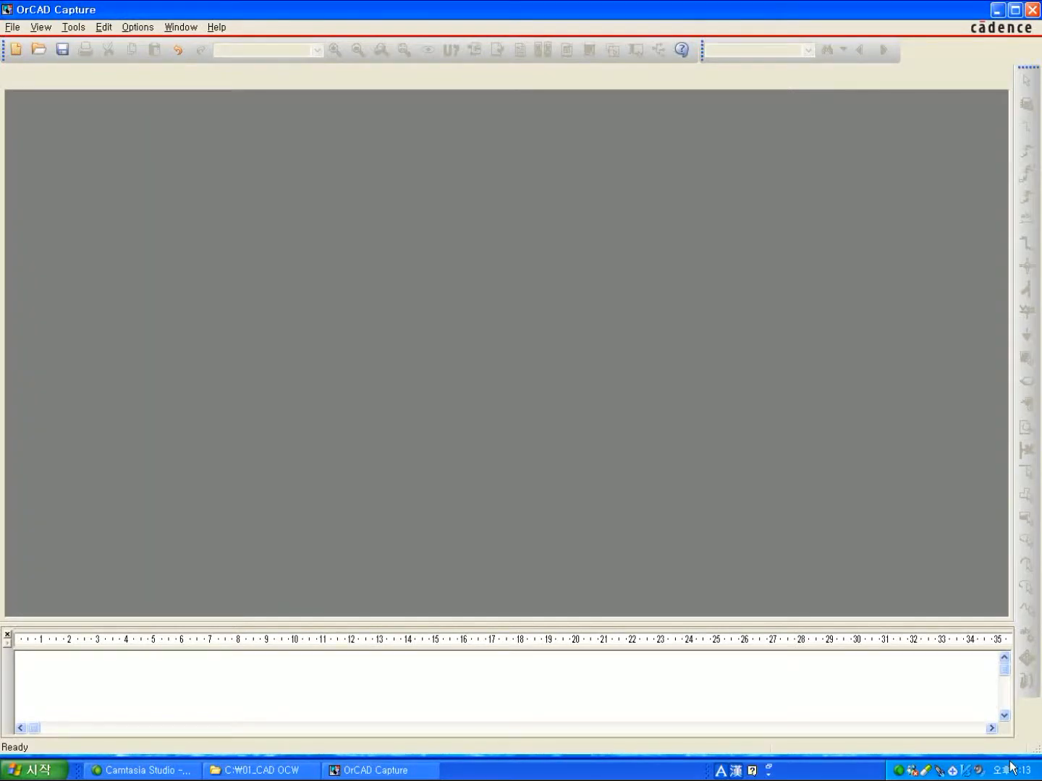
# - Open the existing GATE library from the library folder and maximize its window
pyautogui.click(8, 31)
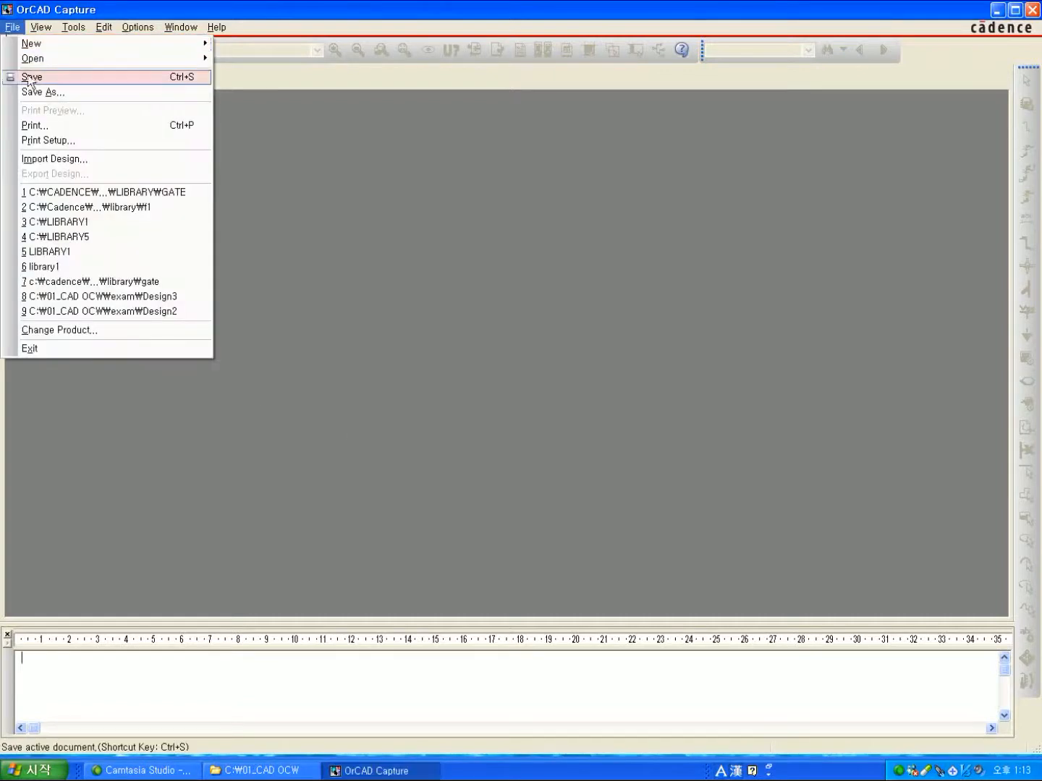
pyautogui.moveTo(48, 60)
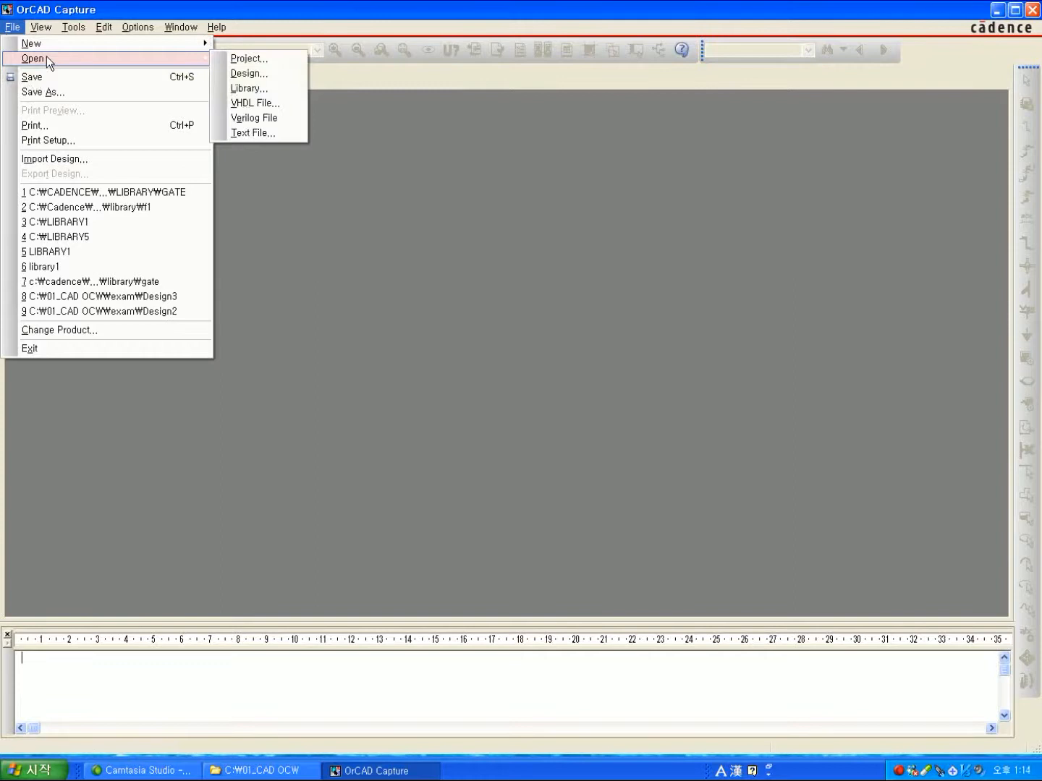
pyautogui.click(265, 89)
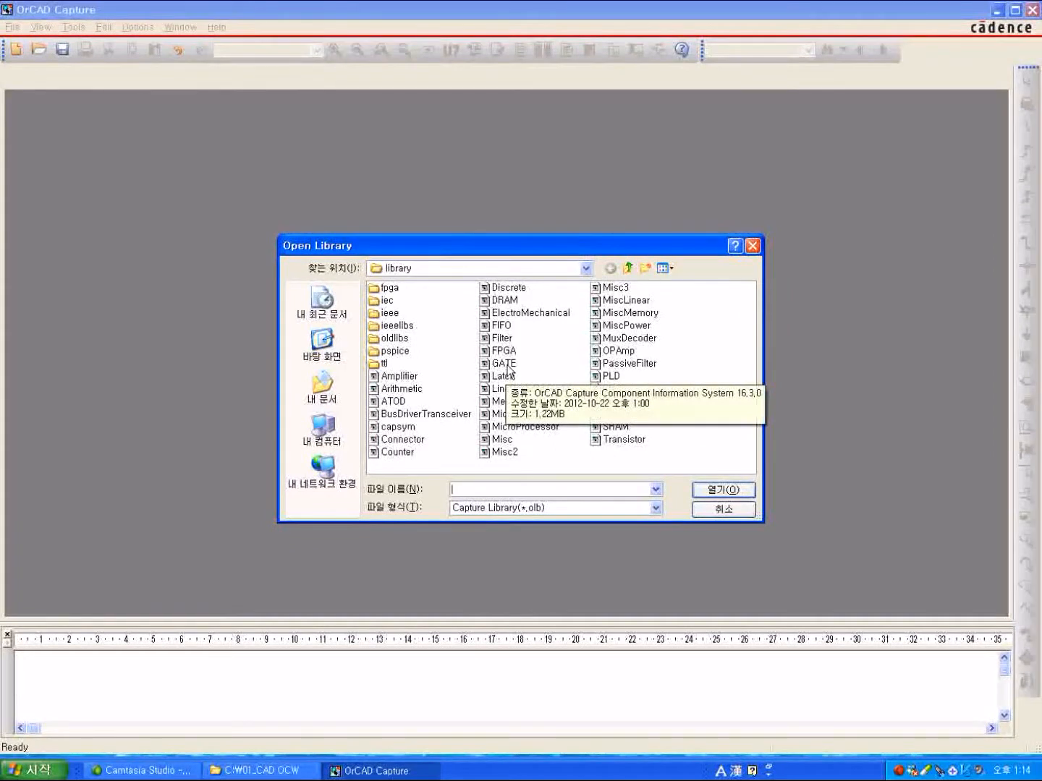
pyautogui.doubleClick(507, 365)
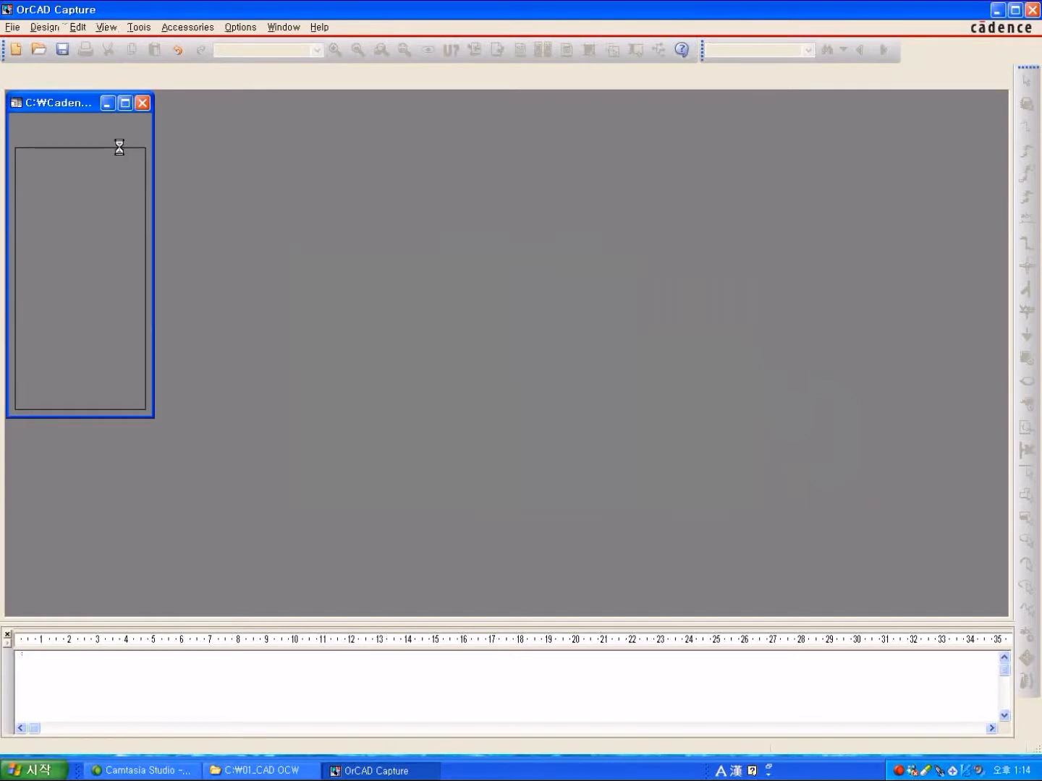
pyautogui.click(128, 107)
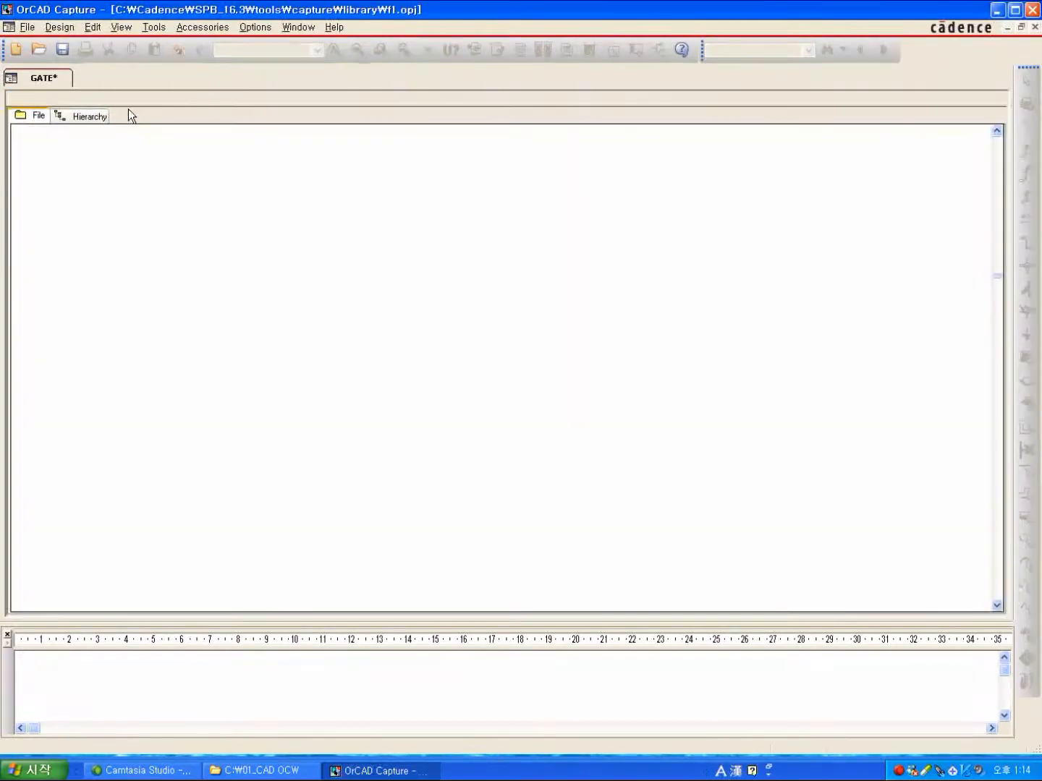
# - Find the 7400 part in the GATE library and open it for editing
pyautogui.scroll(-6, 171, 285)
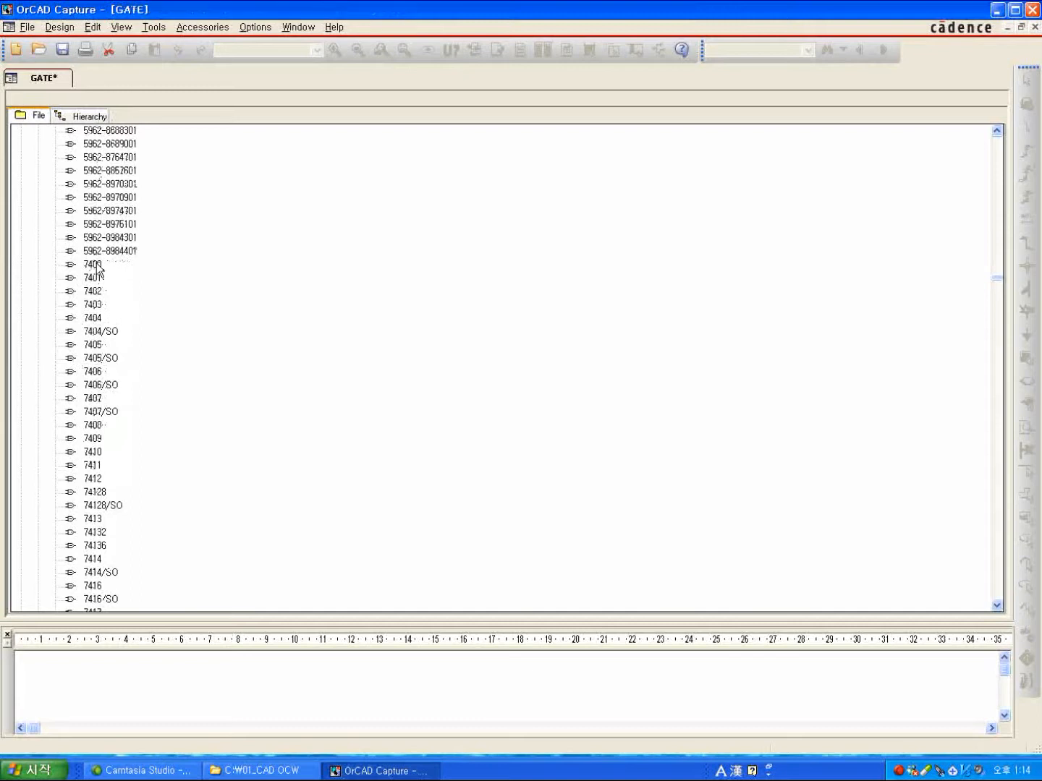
pyautogui.click(94, 264)
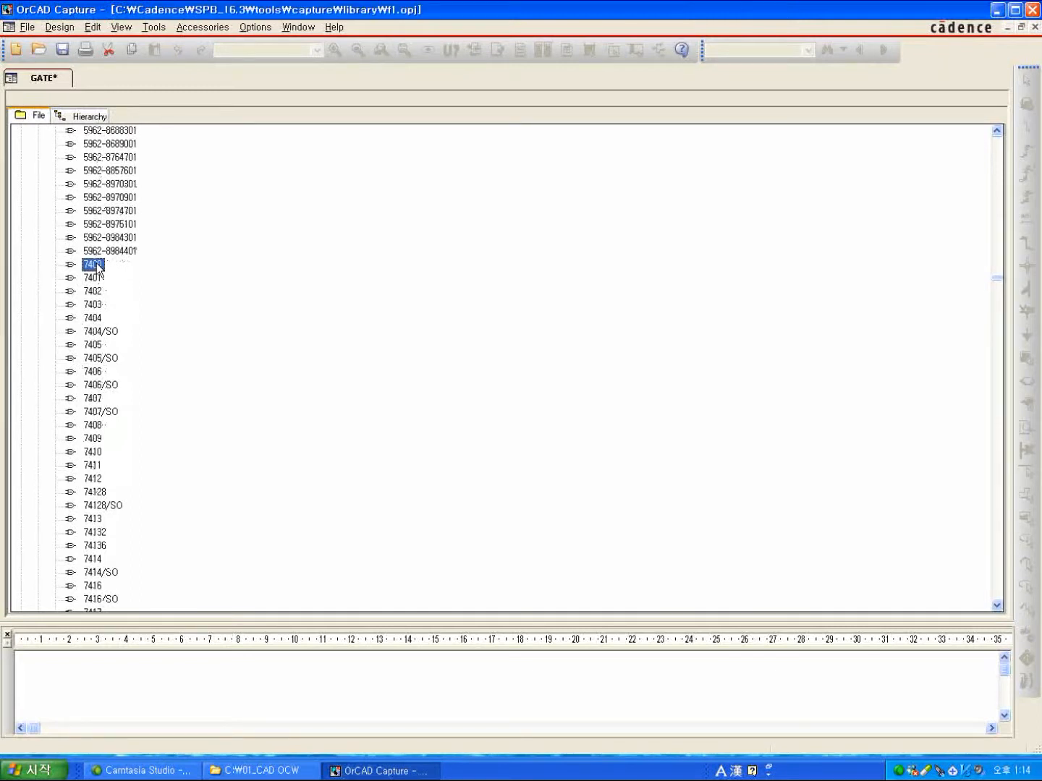
pyautogui.doubleClick(98, 266)
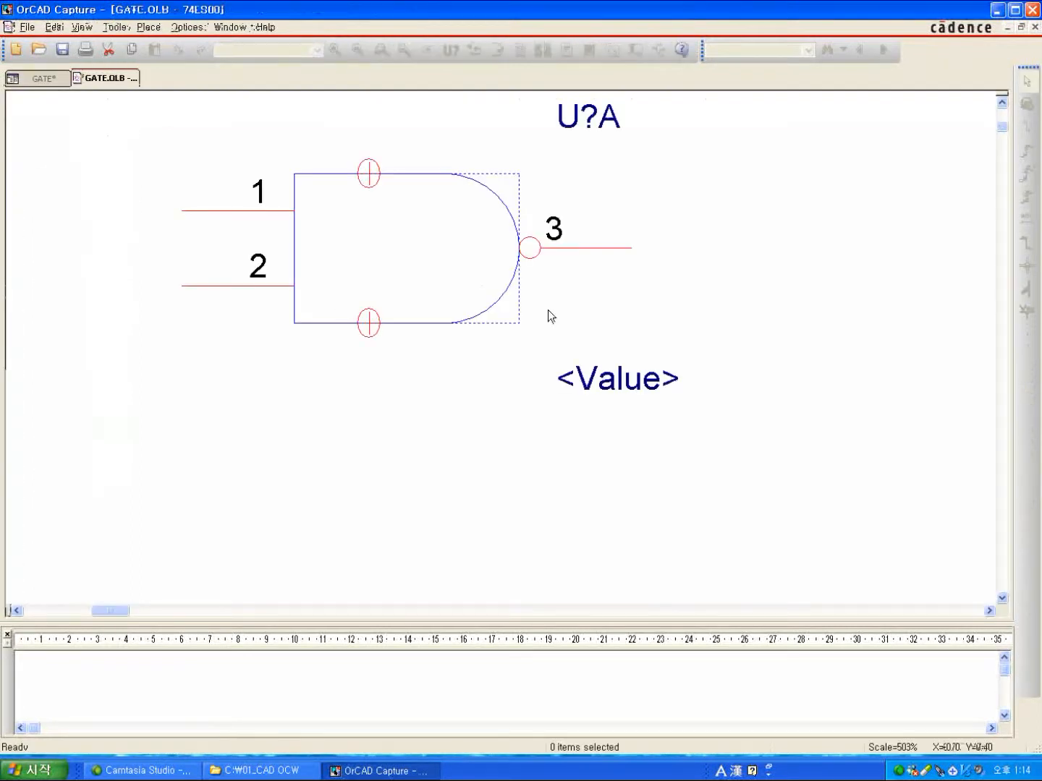
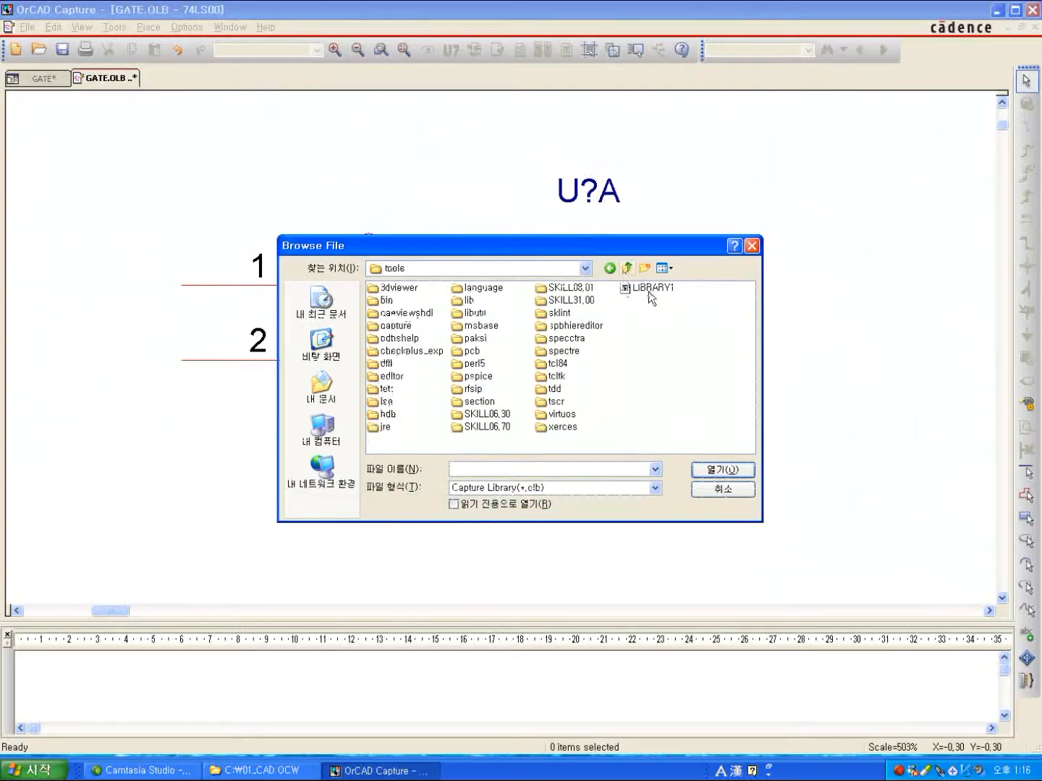
# - Save the edited gate part as 74LS00K into LIBRARY1.OLB in the tools folder
pyautogui.click(648, 290)
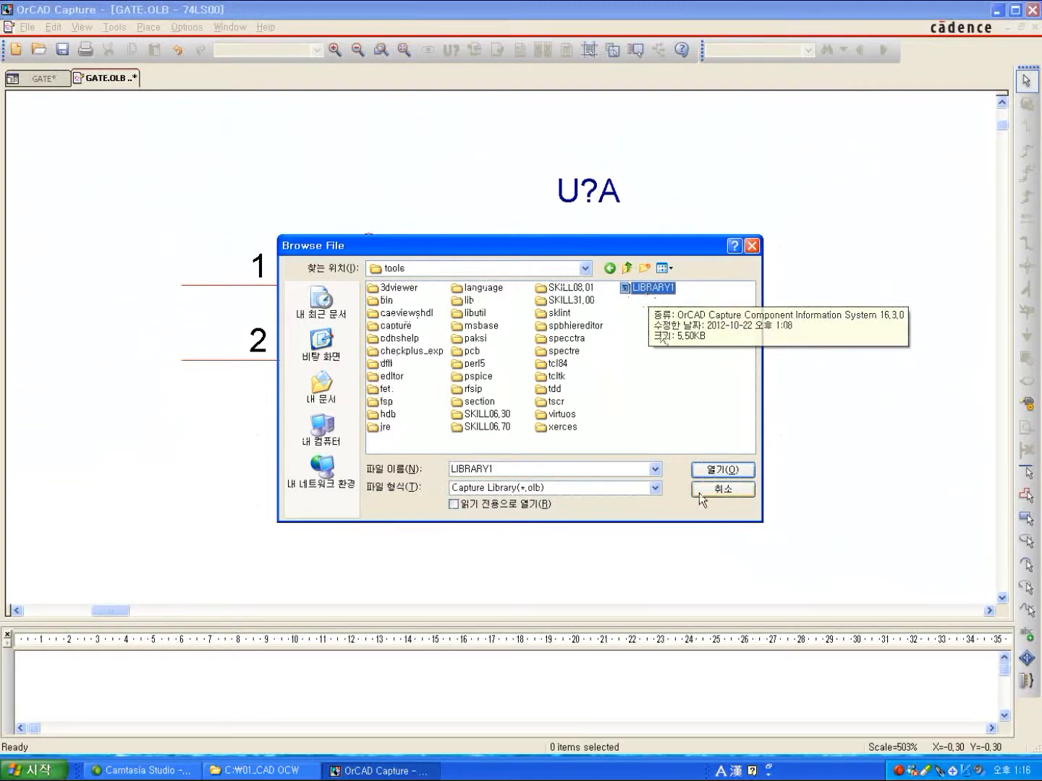
pyautogui.click(731, 473)
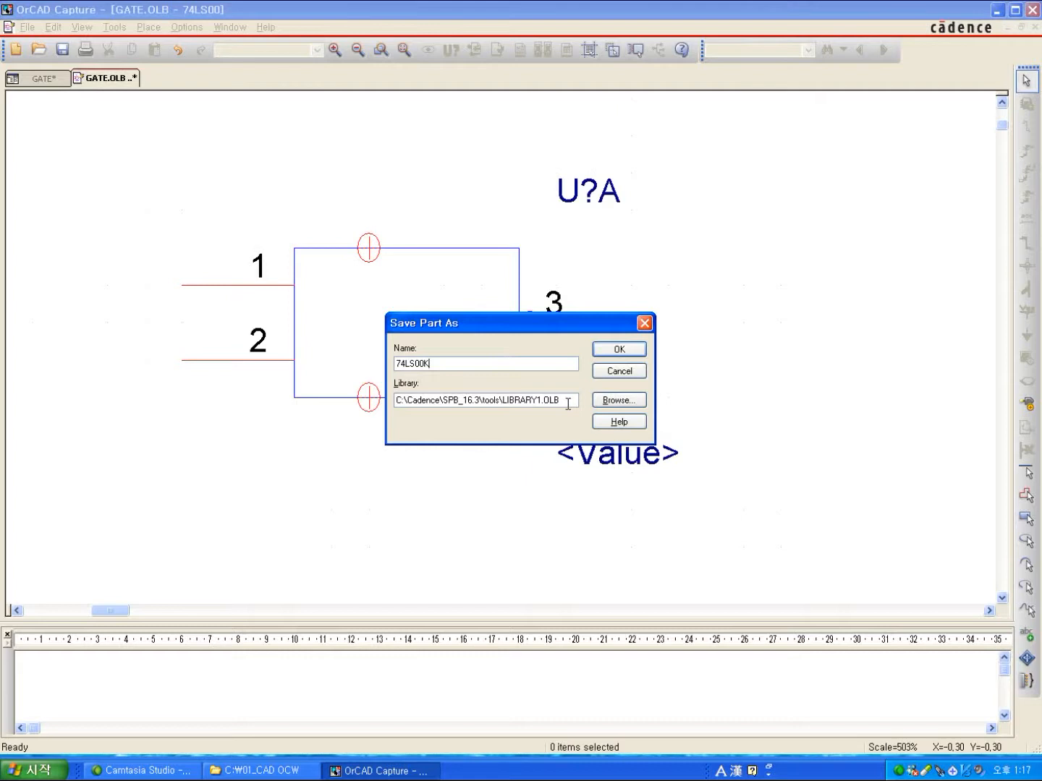
pyautogui.click(609, 351)
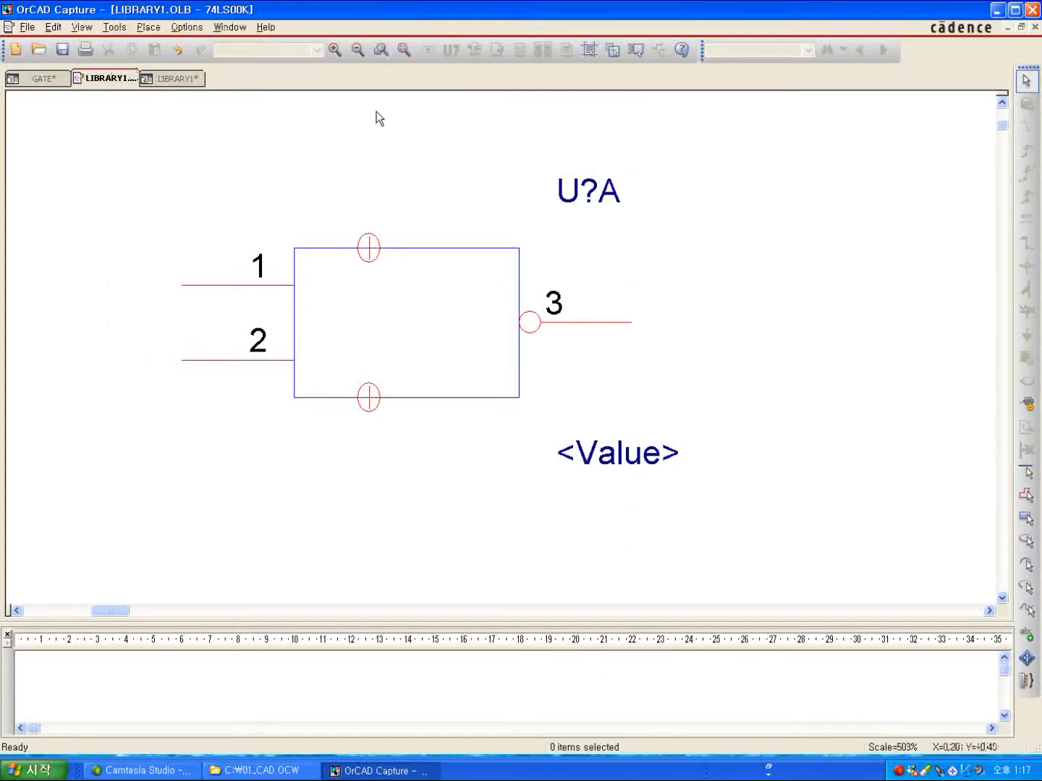
pyautogui.doubleClick(373, 184)
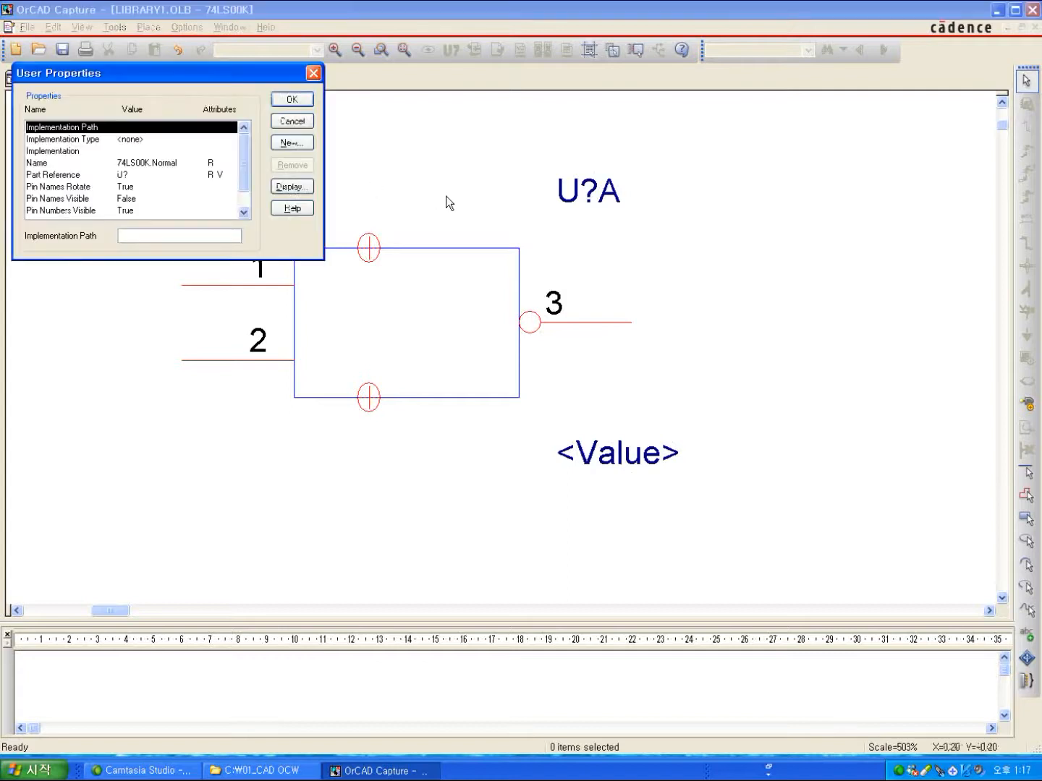
pyautogui.click(294, 120)
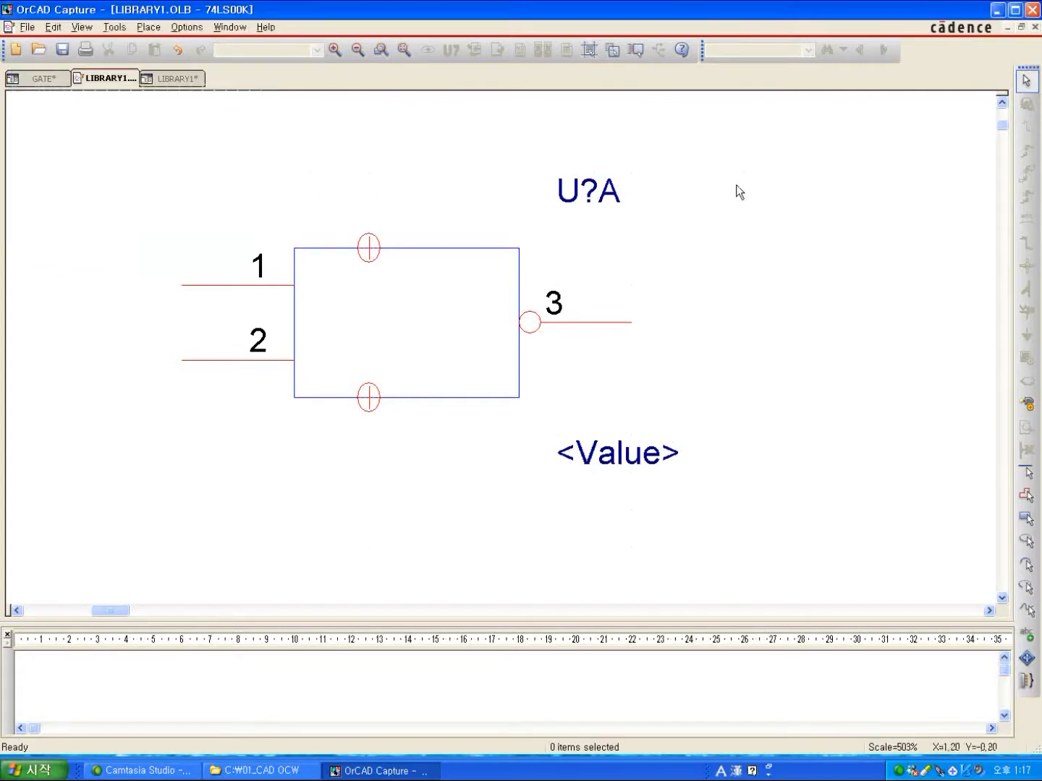
# - Minimize the 74LS00K part window and close the LIBRARY1 project, saving the changes to library1.olb
pyautogui.click(1007, 29)
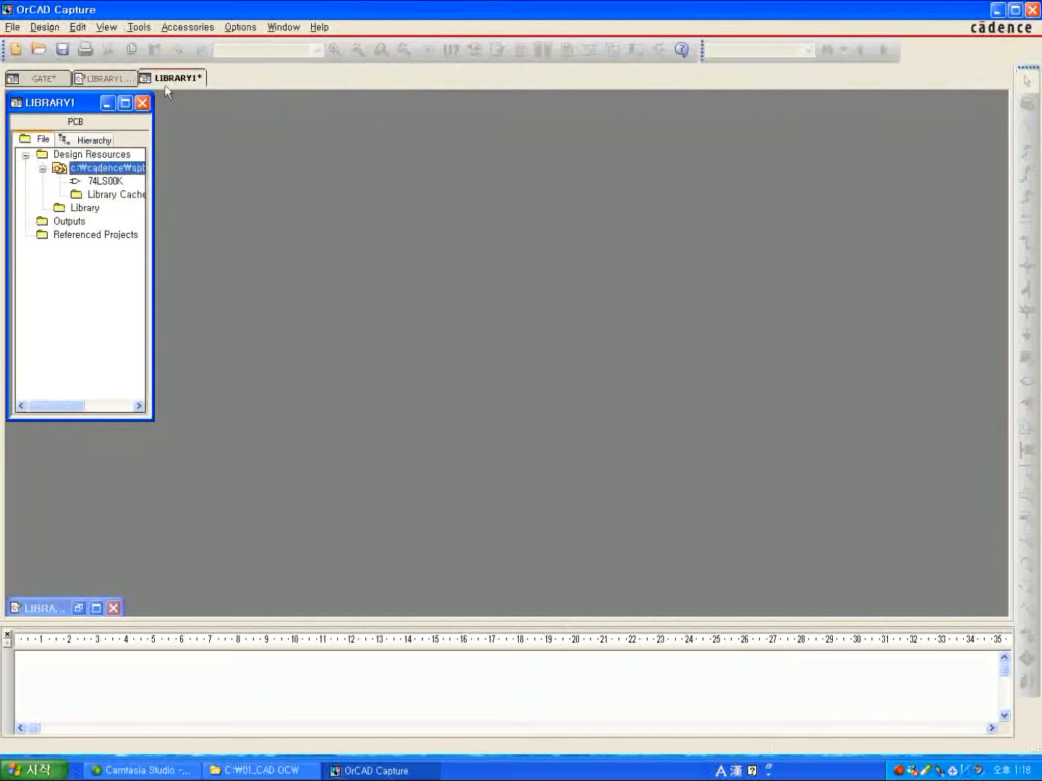
pyautogui.click(143, 103)
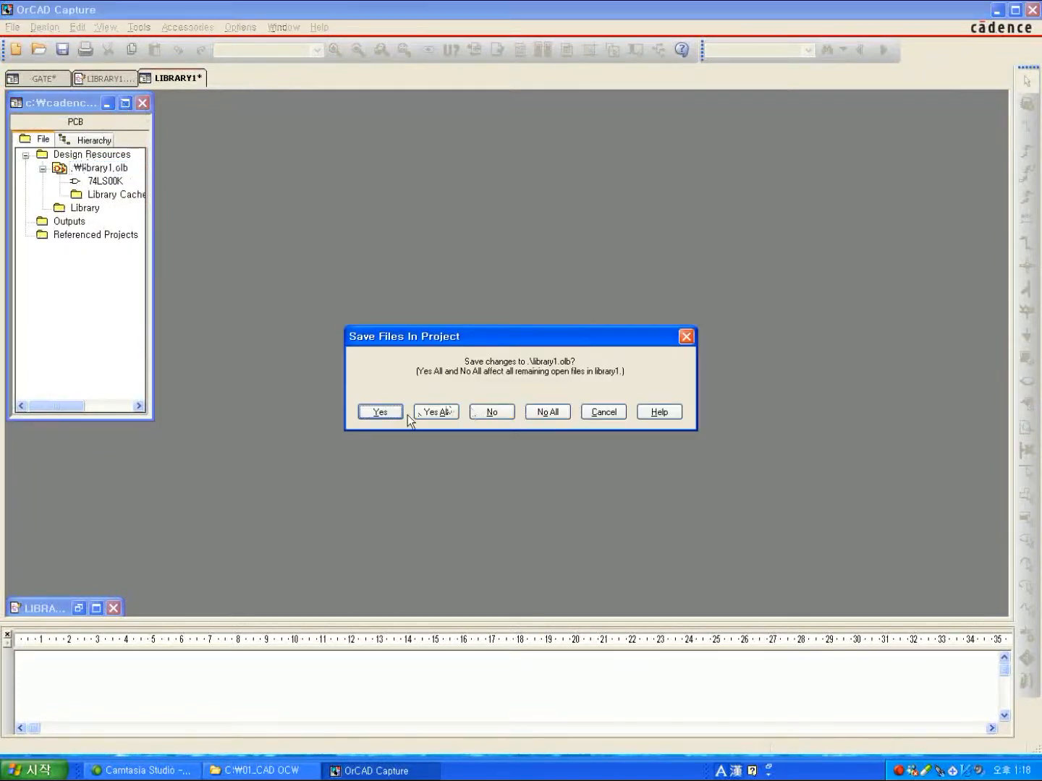
pyautogui.click(387, 414)
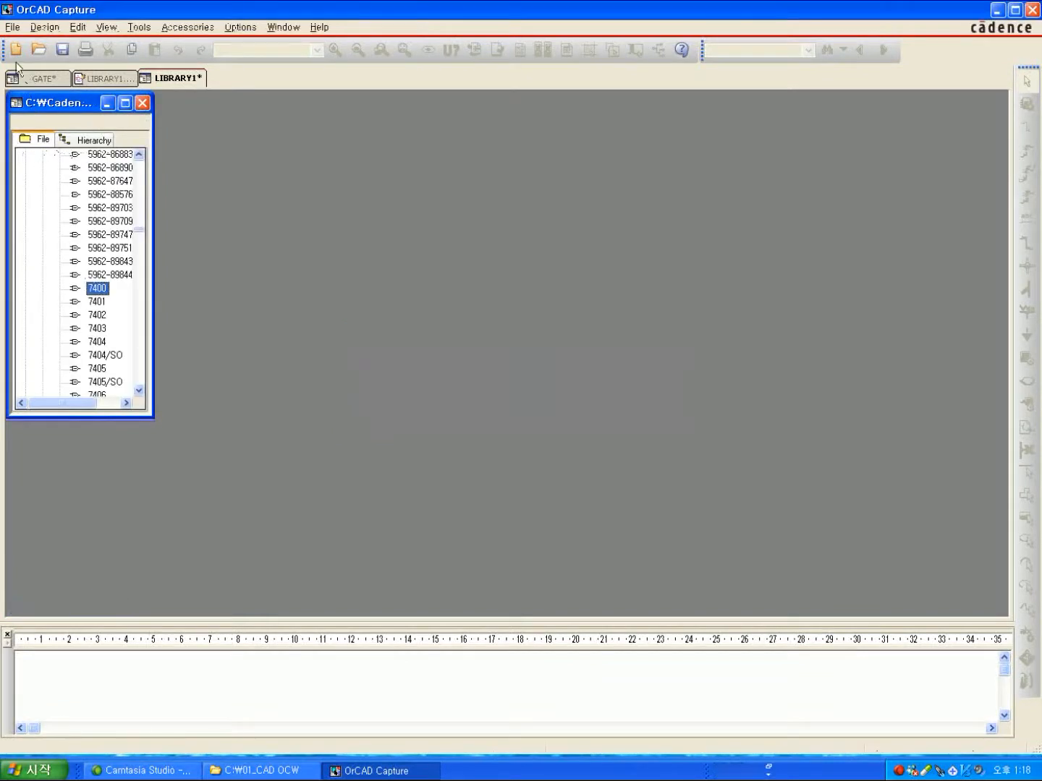
# - Create a new design and maximize its schematic page window
pyautogui.click(13, 29)
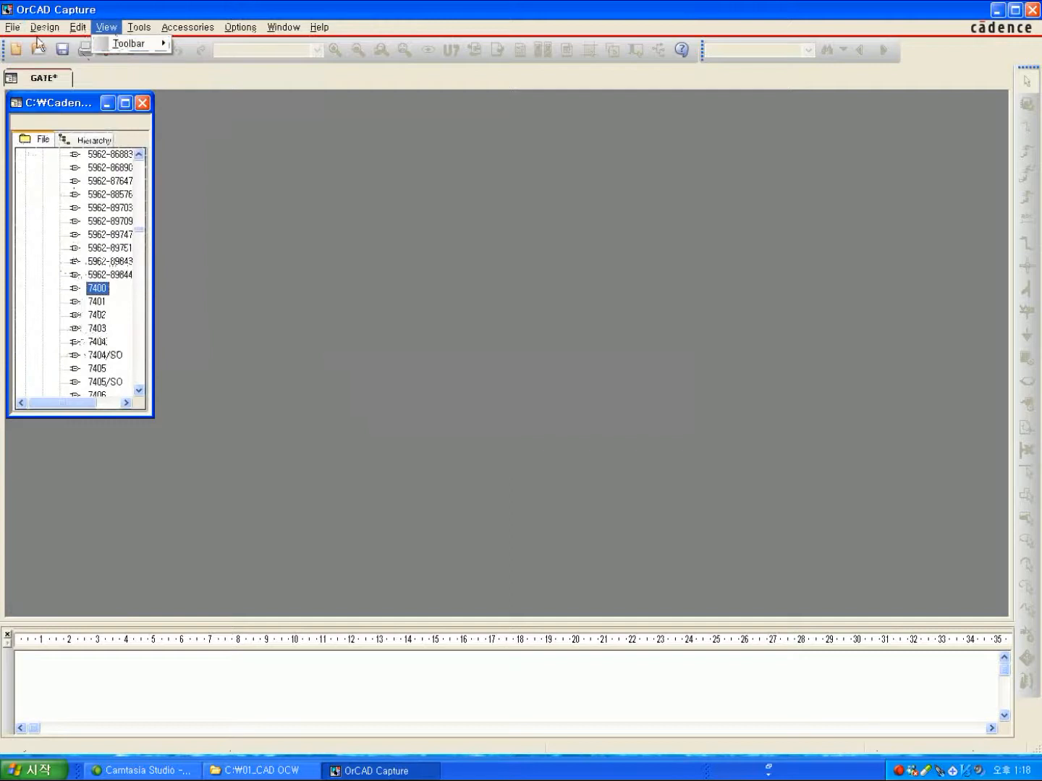
pyautogui.moveTo(196, 61)
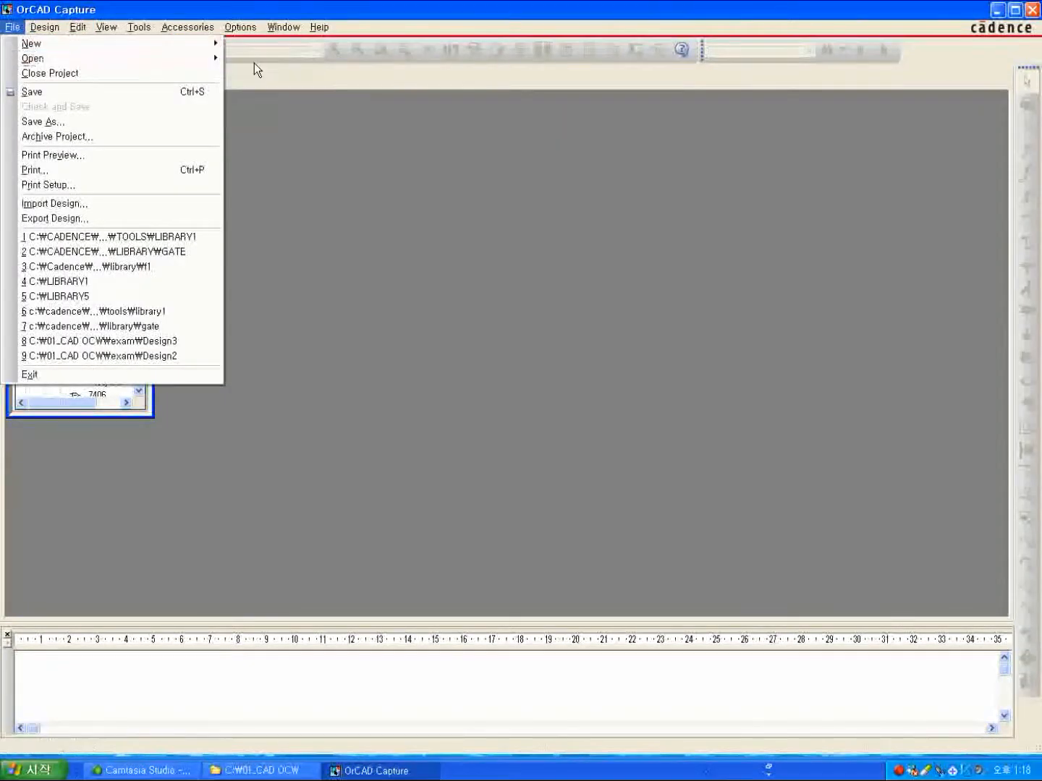
pyautogui.moveTo(165, 48)
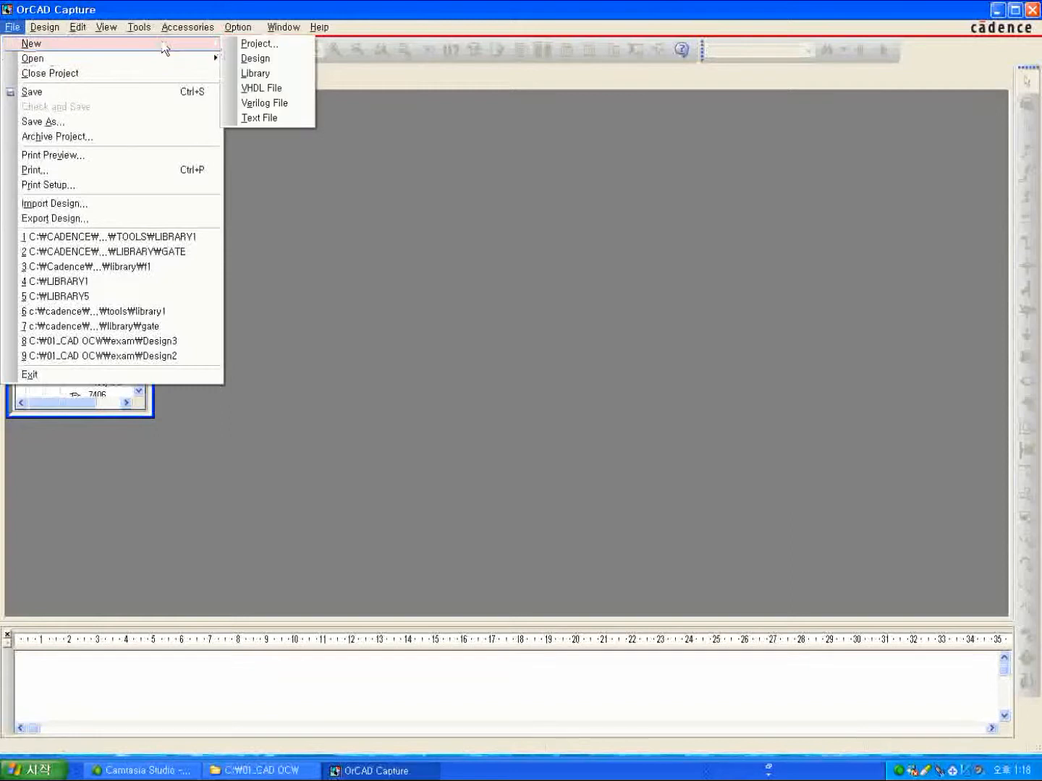
pyautogui.click(257, 62)
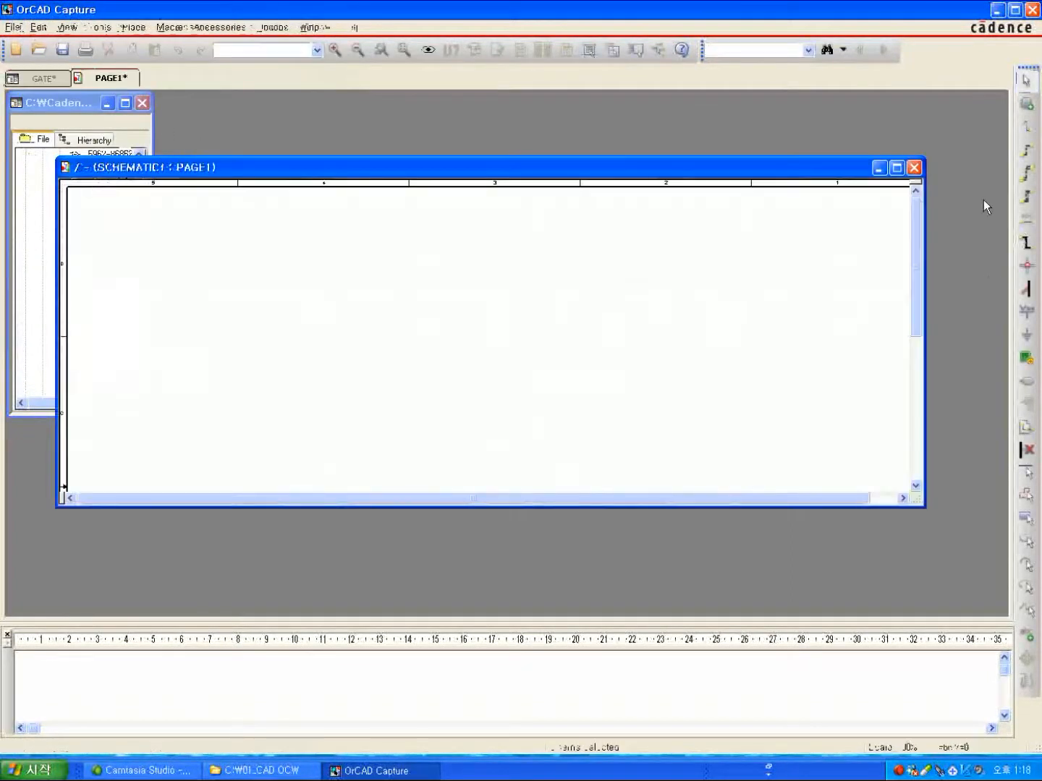
pyautogui.click(896, 168)
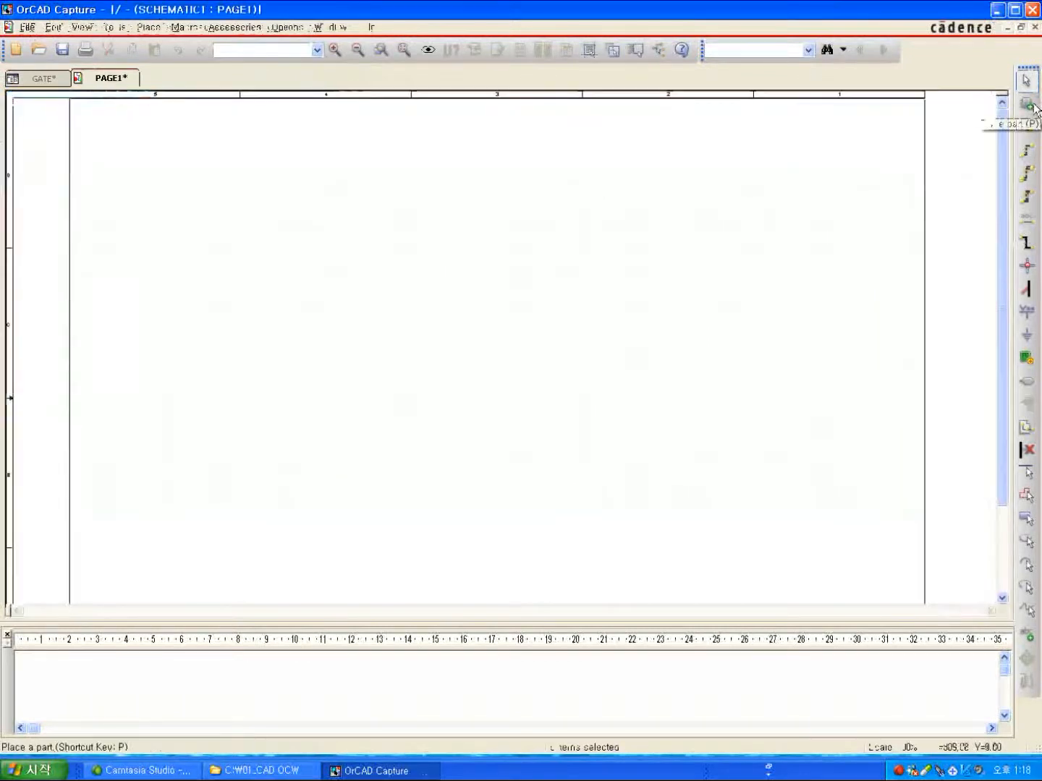
# - Start placing a part and add LIBRARY1 from the tools folder to the available part libraries
pyautogui.click(1029, 106)
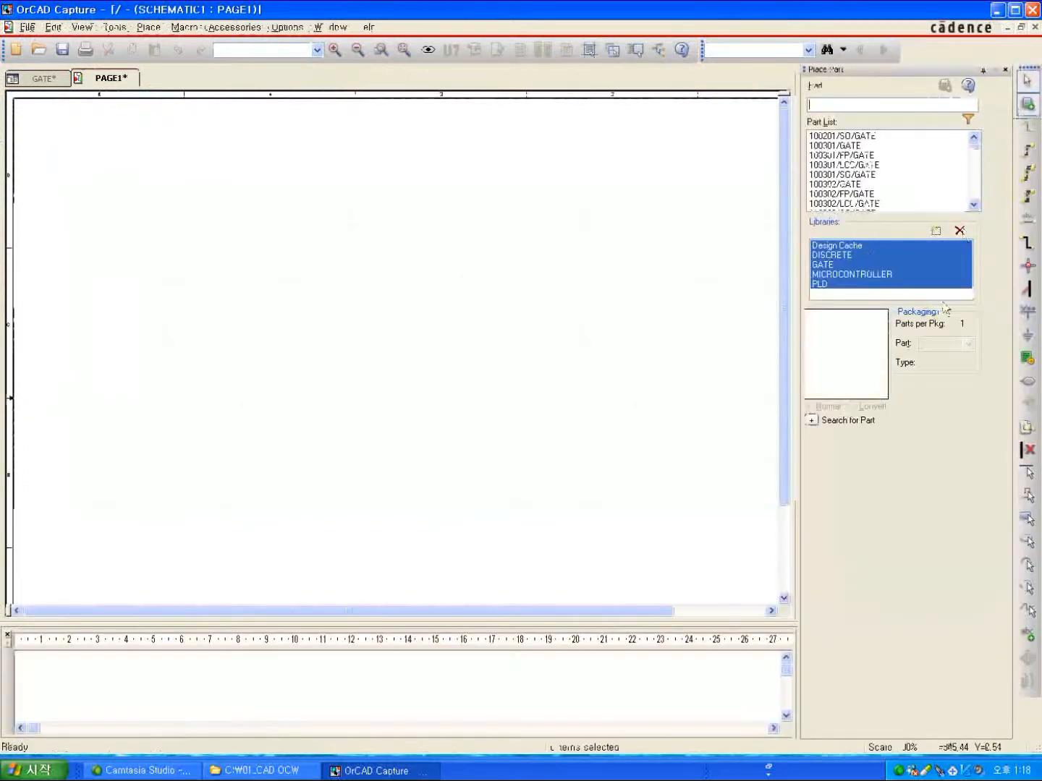
pyautogui.click(910, 283)
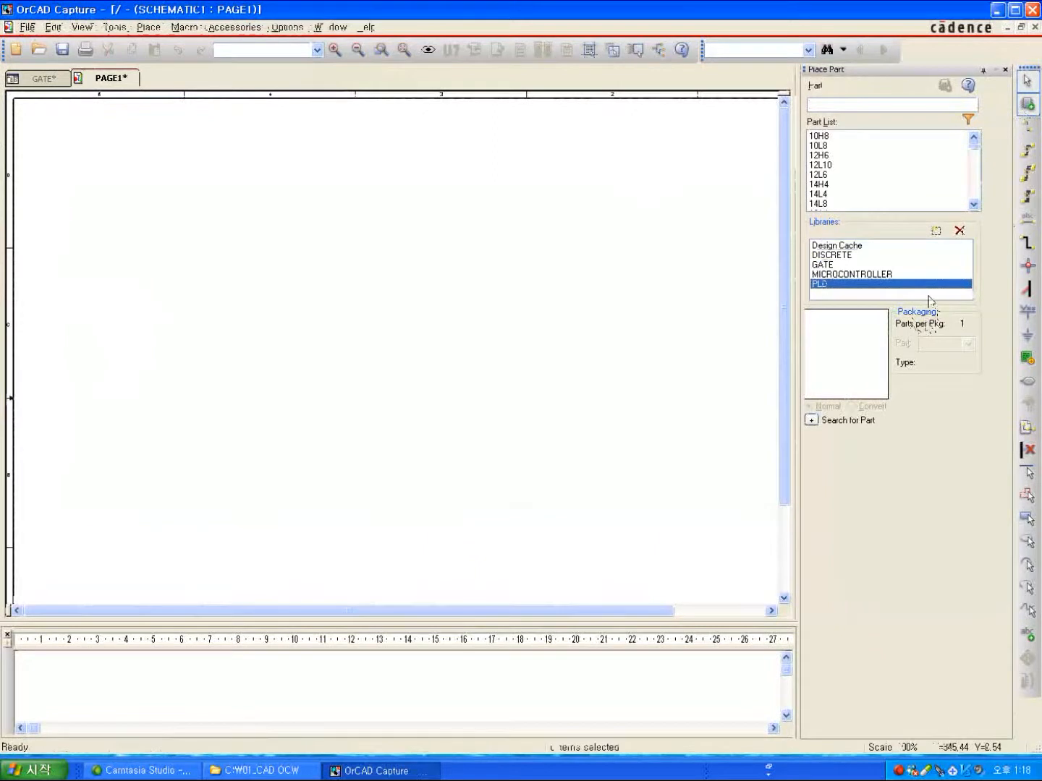
pyautogui.click(937, 232)
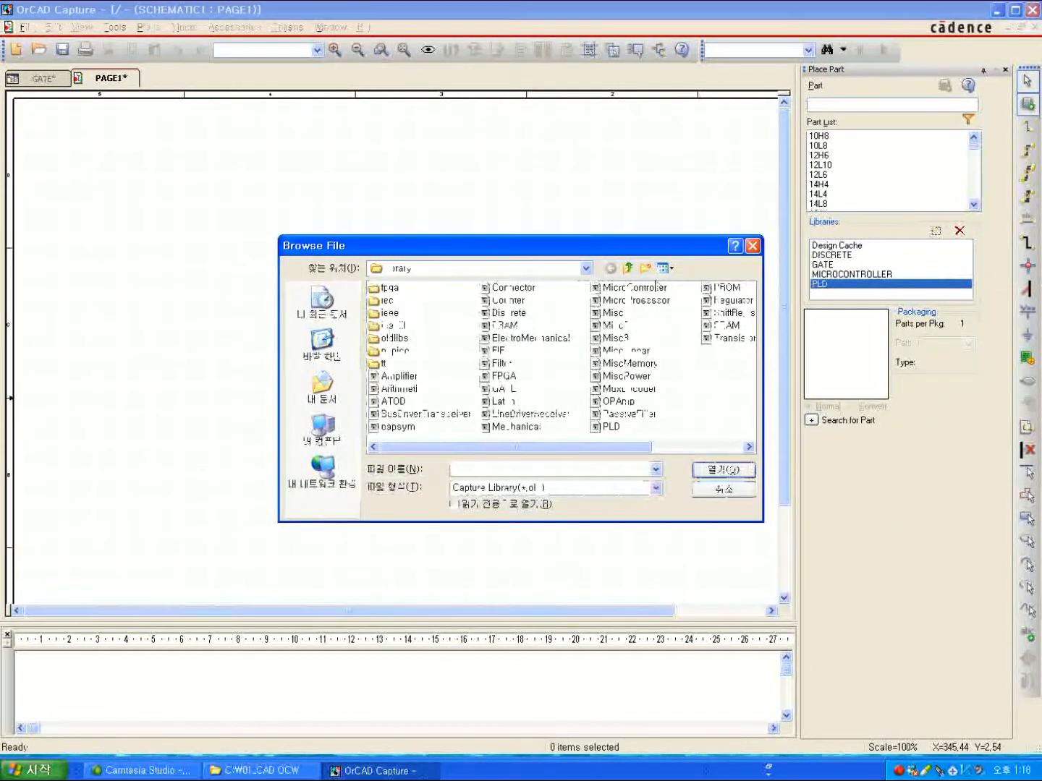
pyautogui.click(628, 267)
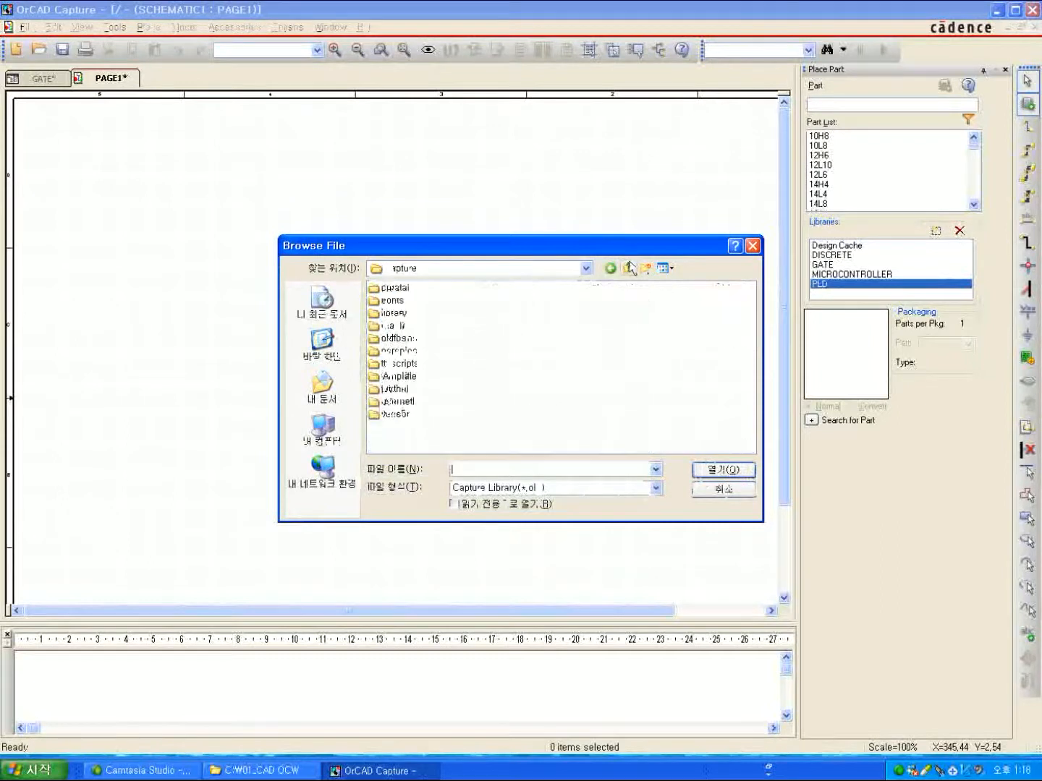
pyautogui.click(627, 267)
pyautogui.click(645, 288)
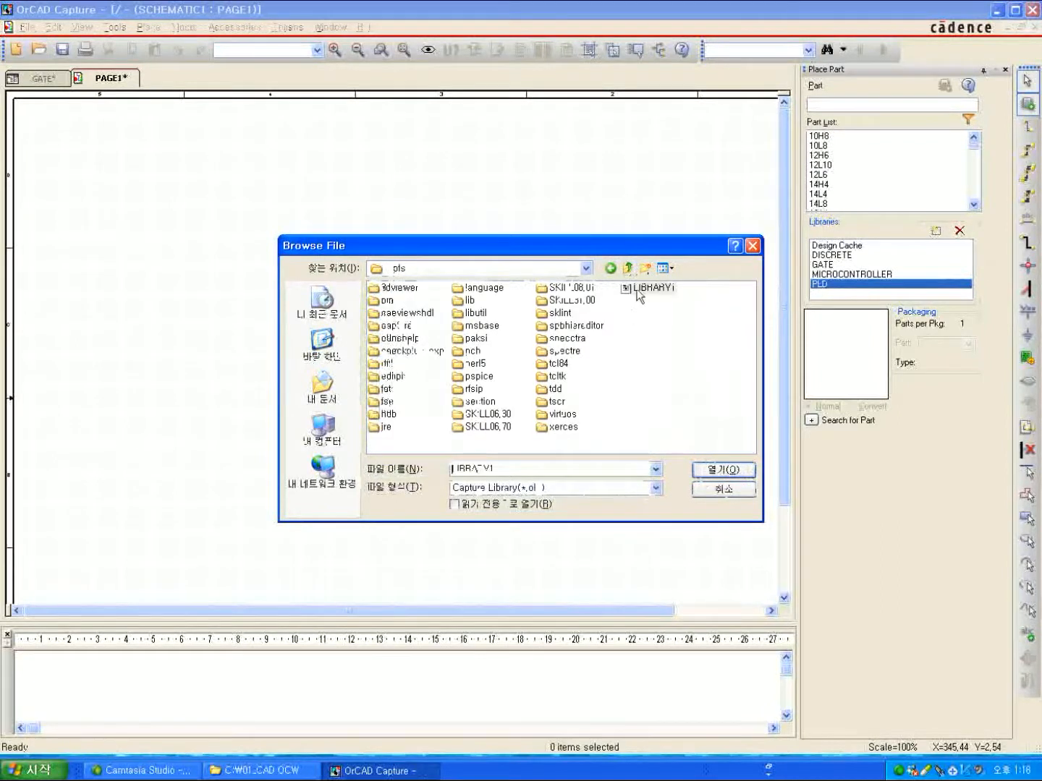
pyautogui.click(714, 471)
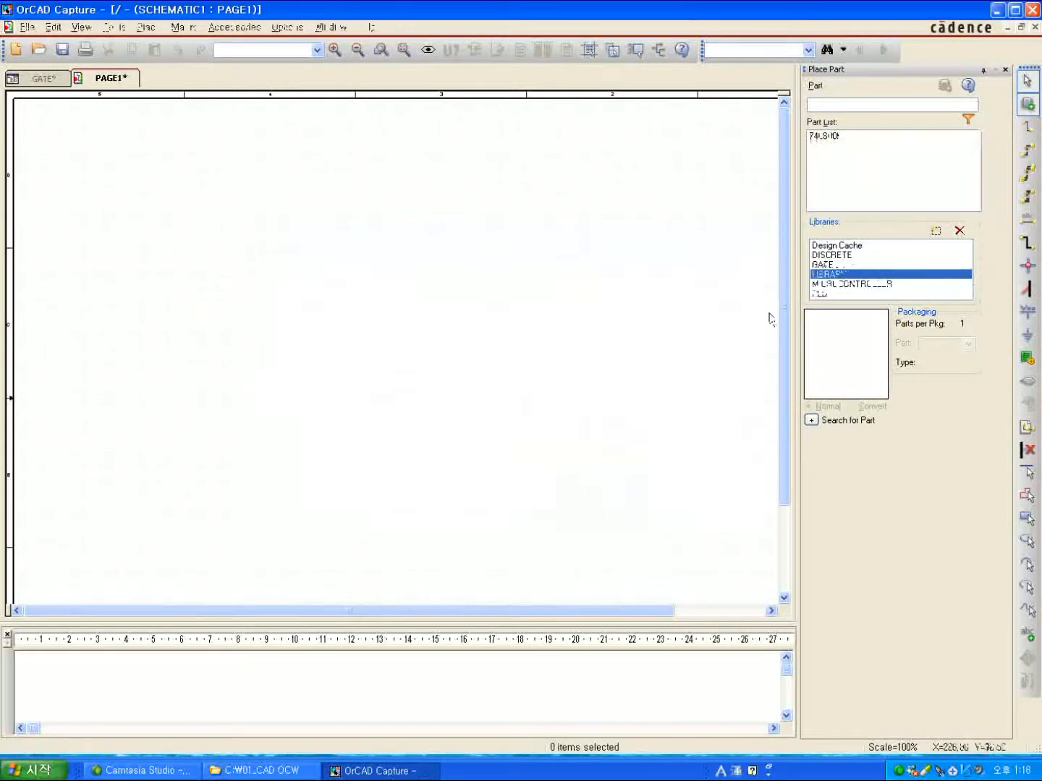
# - Place four 74LS00K gates from LIBRARY1 on the schematic page and end the placement
pyautogui.click(824, 139)
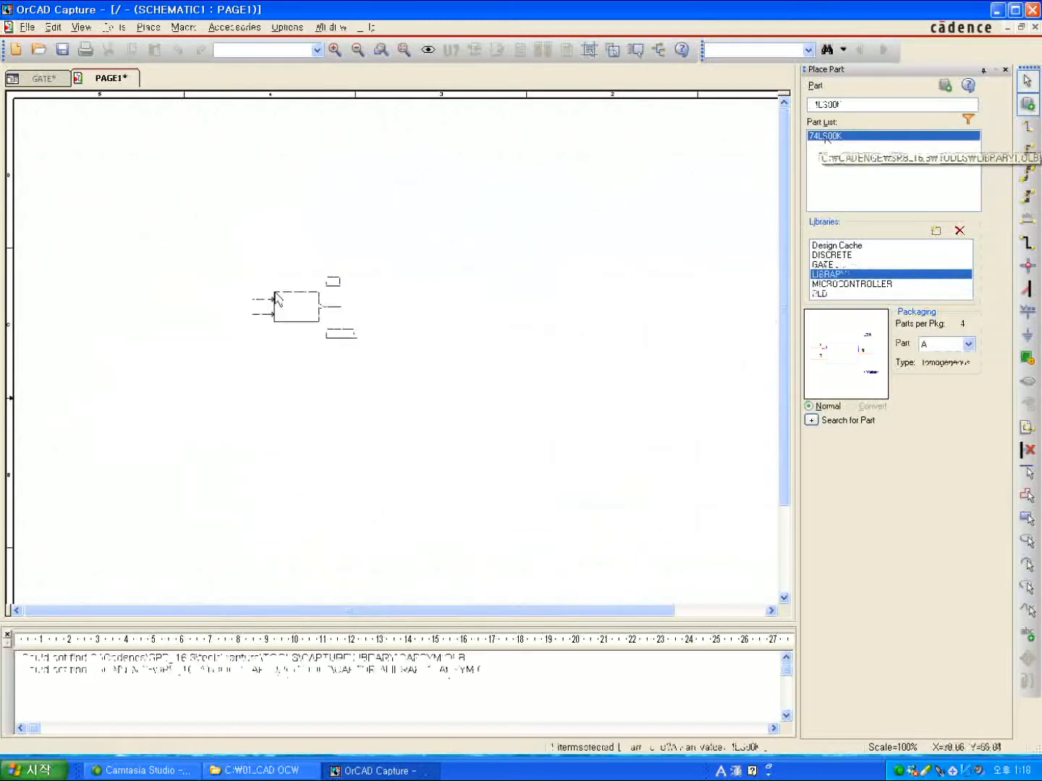
pyautogui.click(275, 295)
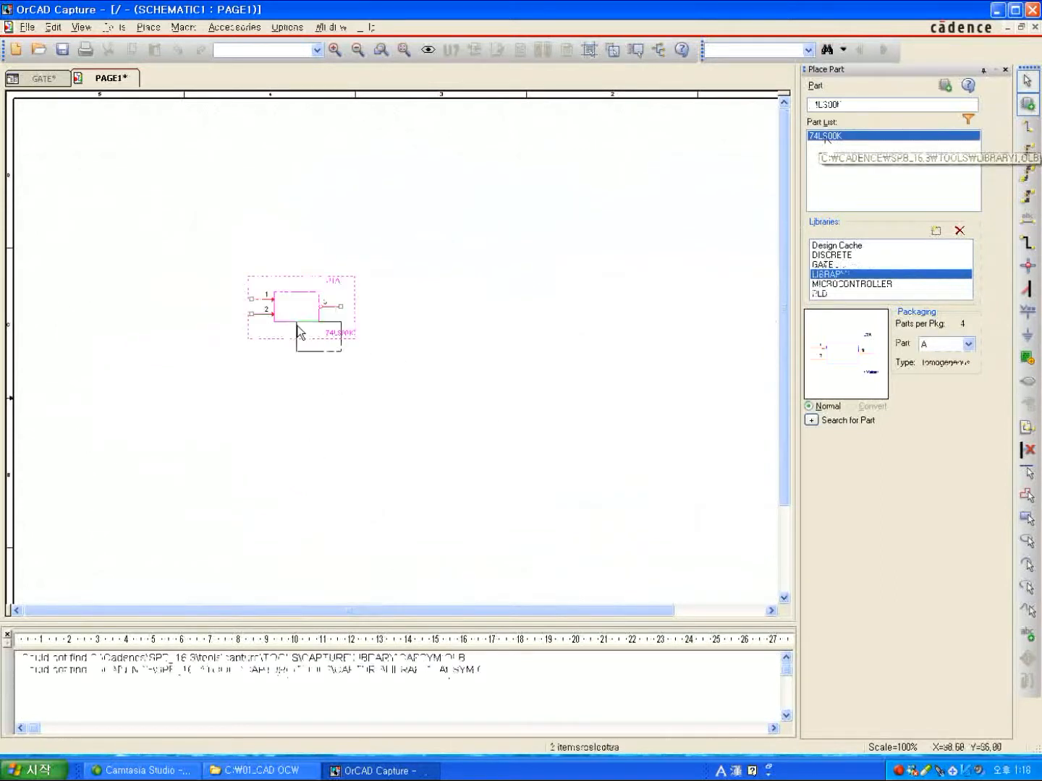
pyautogui.click(363, 383)
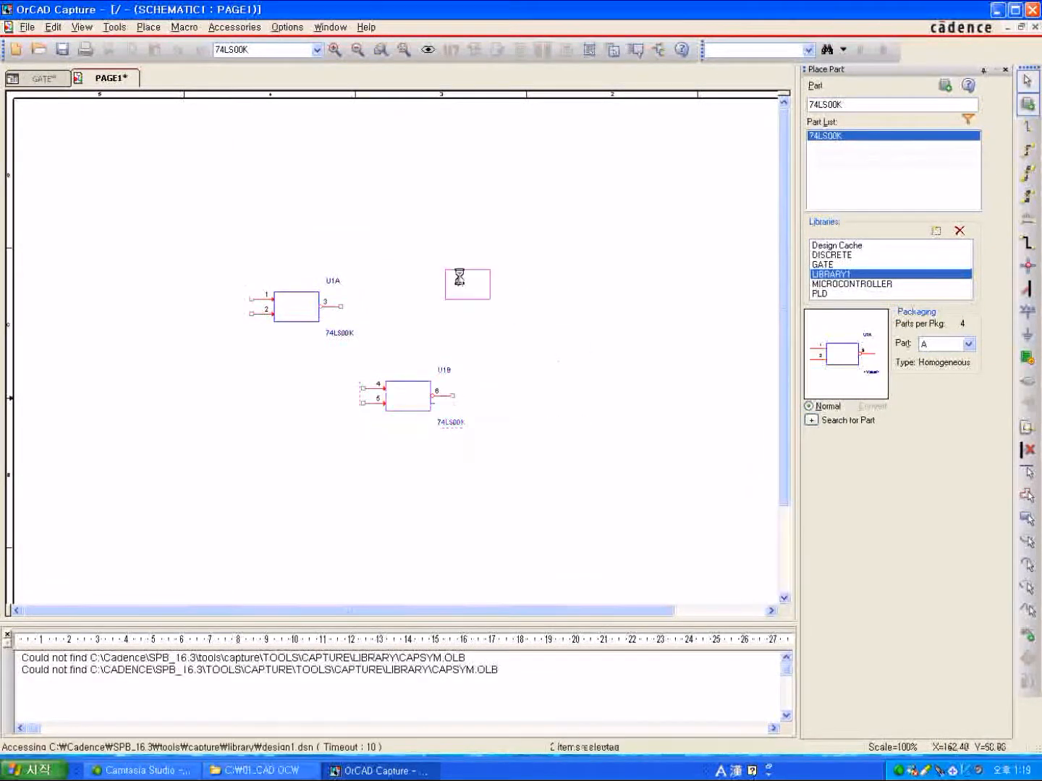
pyautogui.click(446, 270)
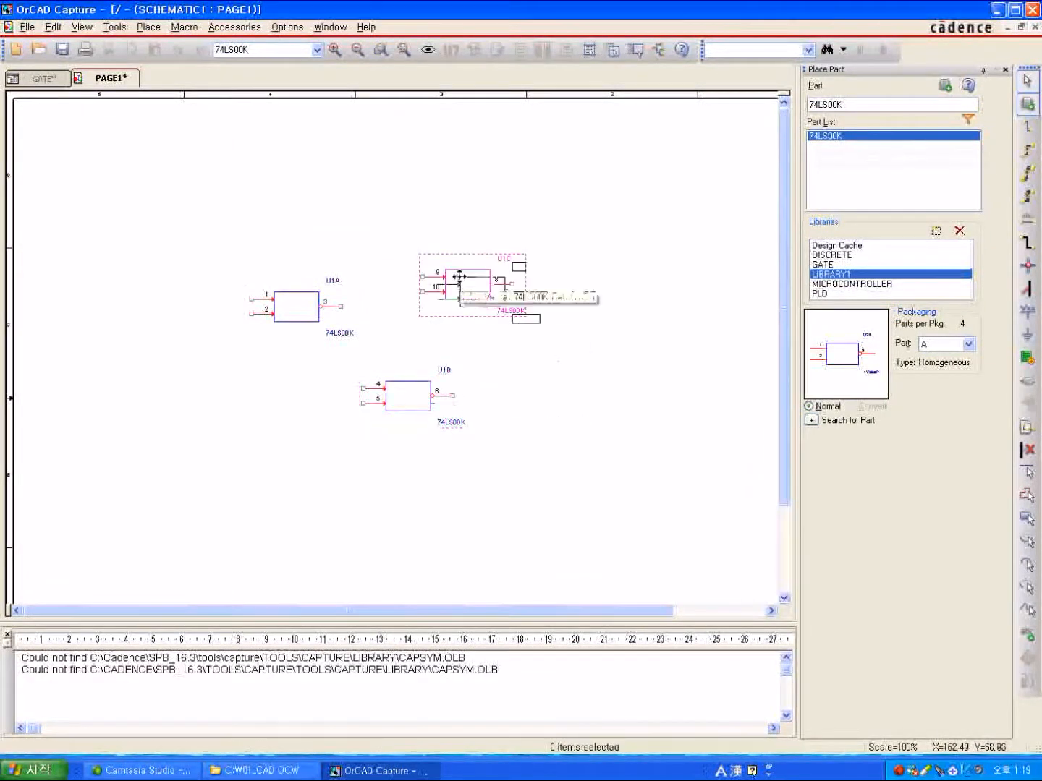
pyautogui.click(561, 401)
pyautogui.rightClick(562, 401)
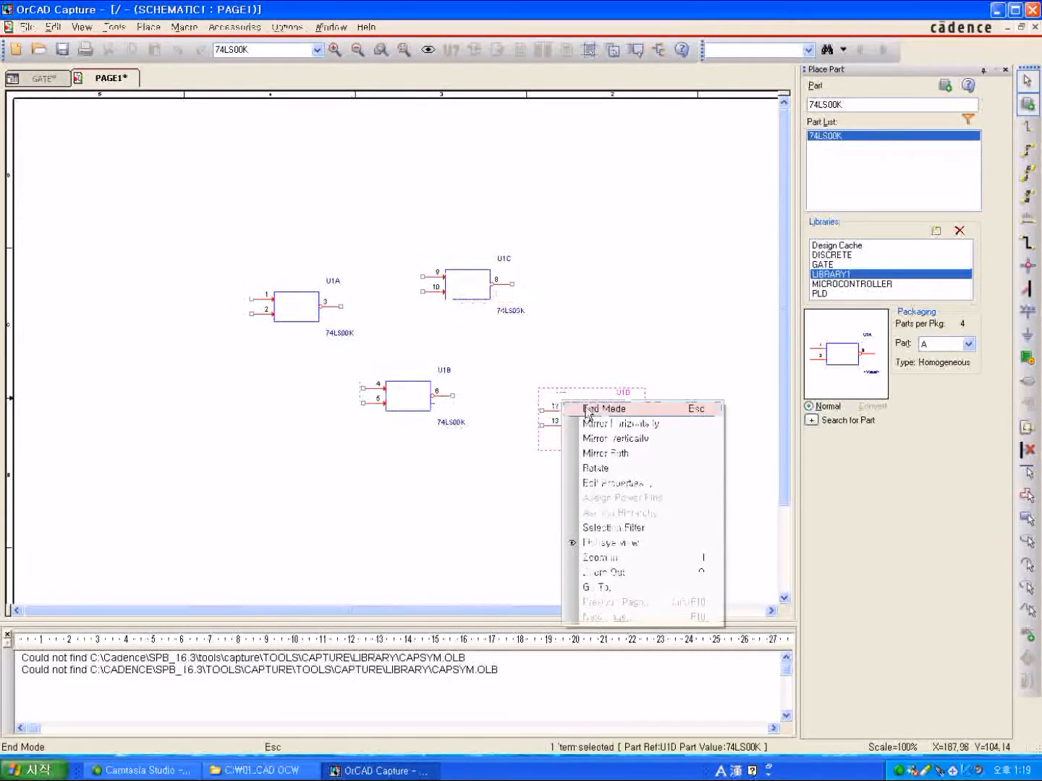
pyautogui.click(583, 410)
pyautogui.click(611, 349)
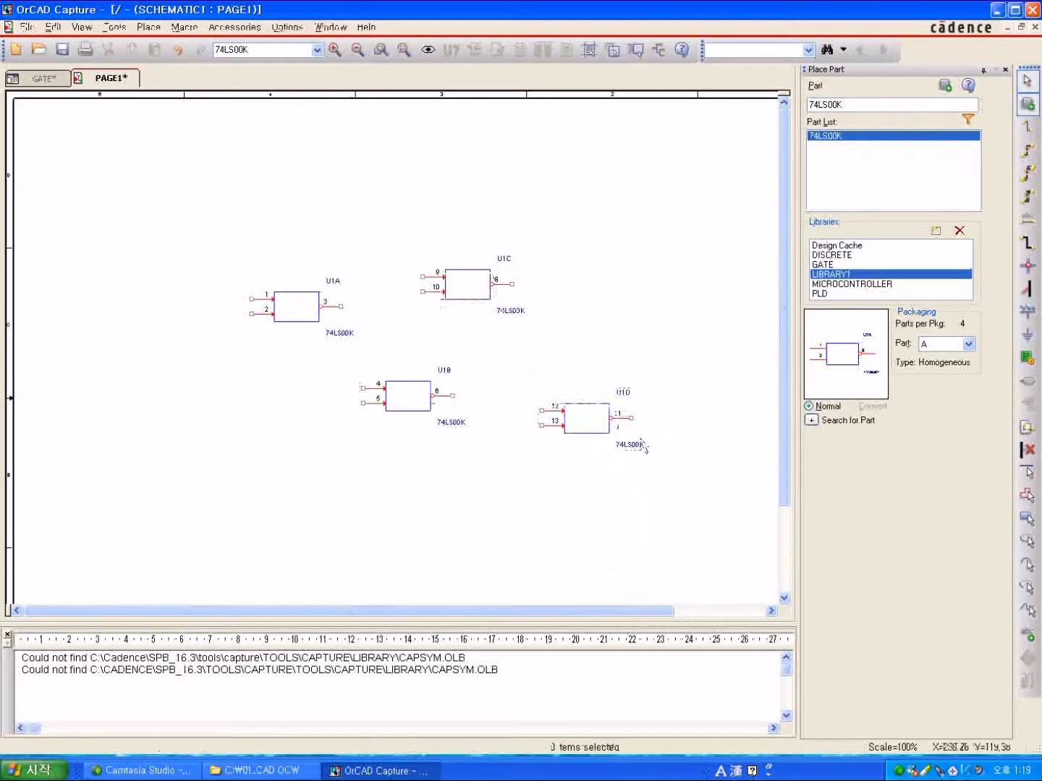
pyautogui.click(336, 52)
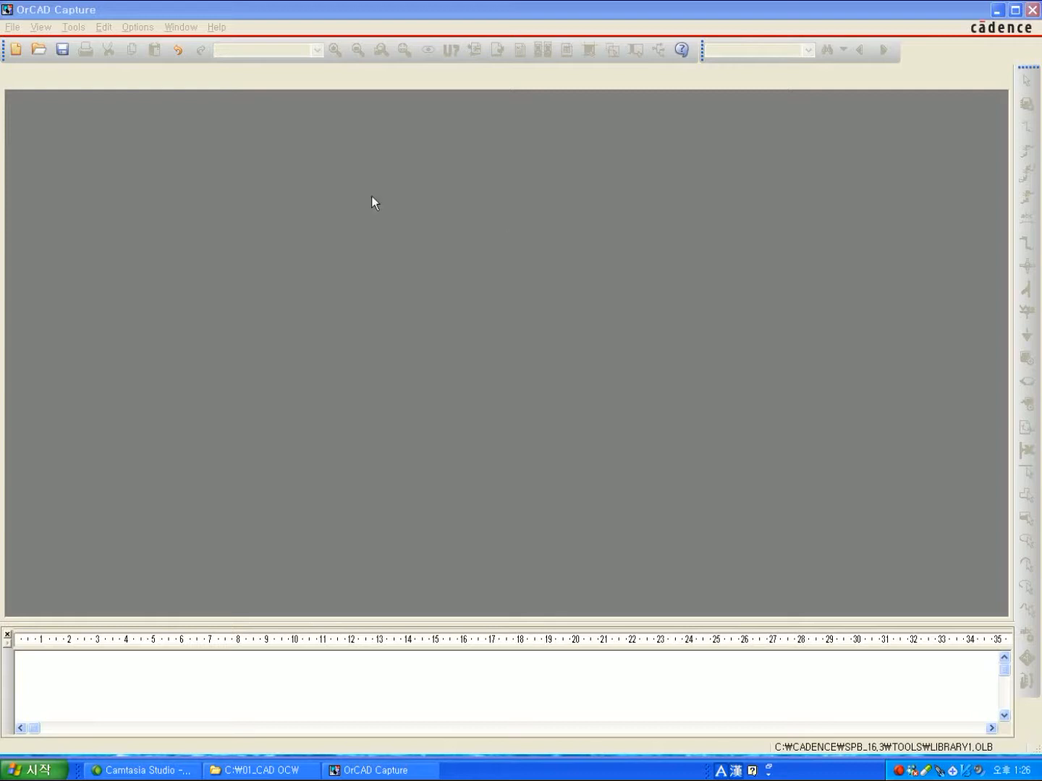
# - Create a new library, select its library2.olb file and maximize the library window
pyautogui.click(13, 27)
pyautogui.moveTo(36, 49)
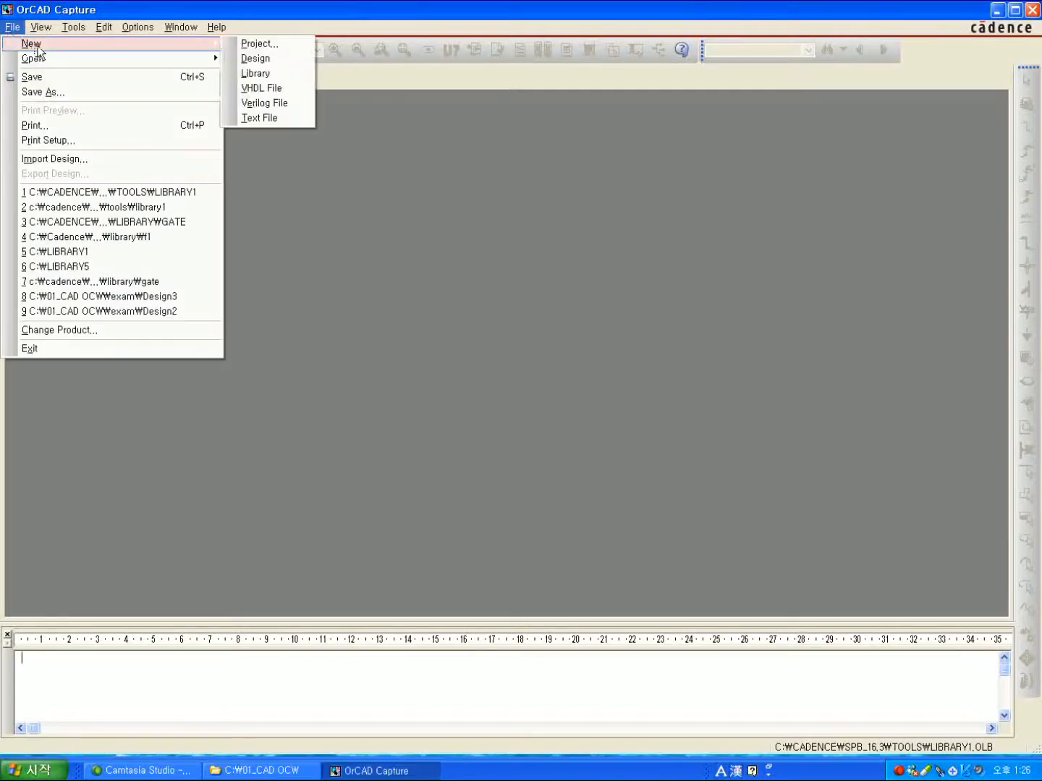
pyautogui.click(280, 73)
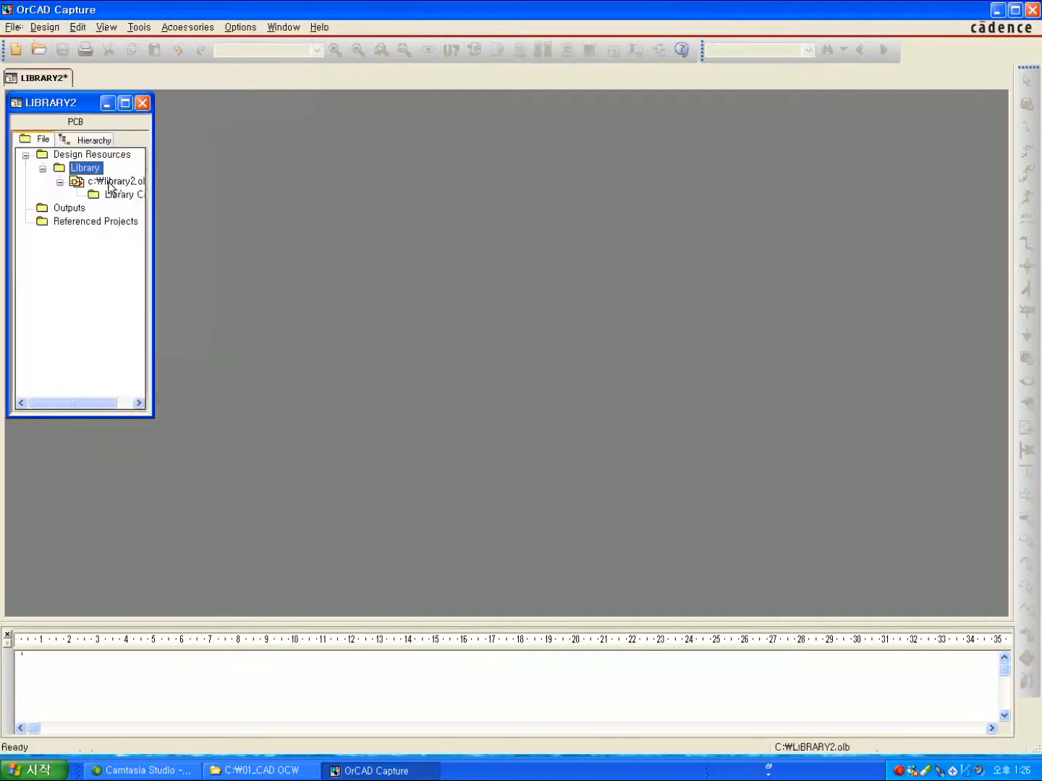
pyautogui.click(109, 181)
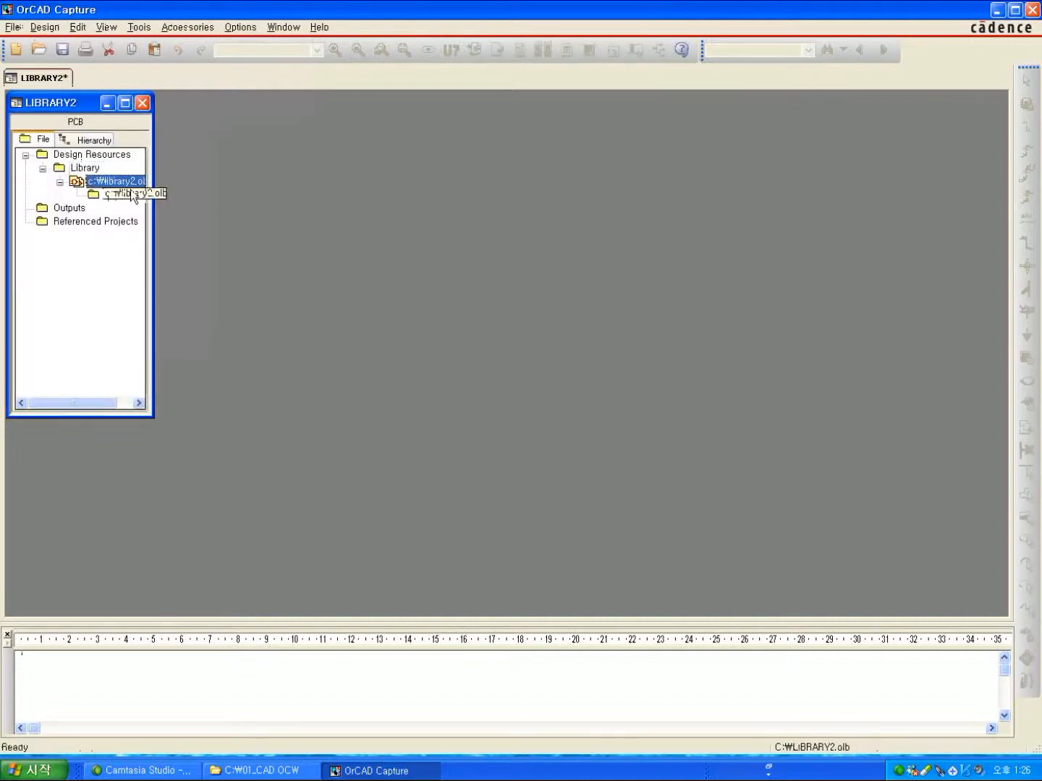
pyautogui.click(123, 104)
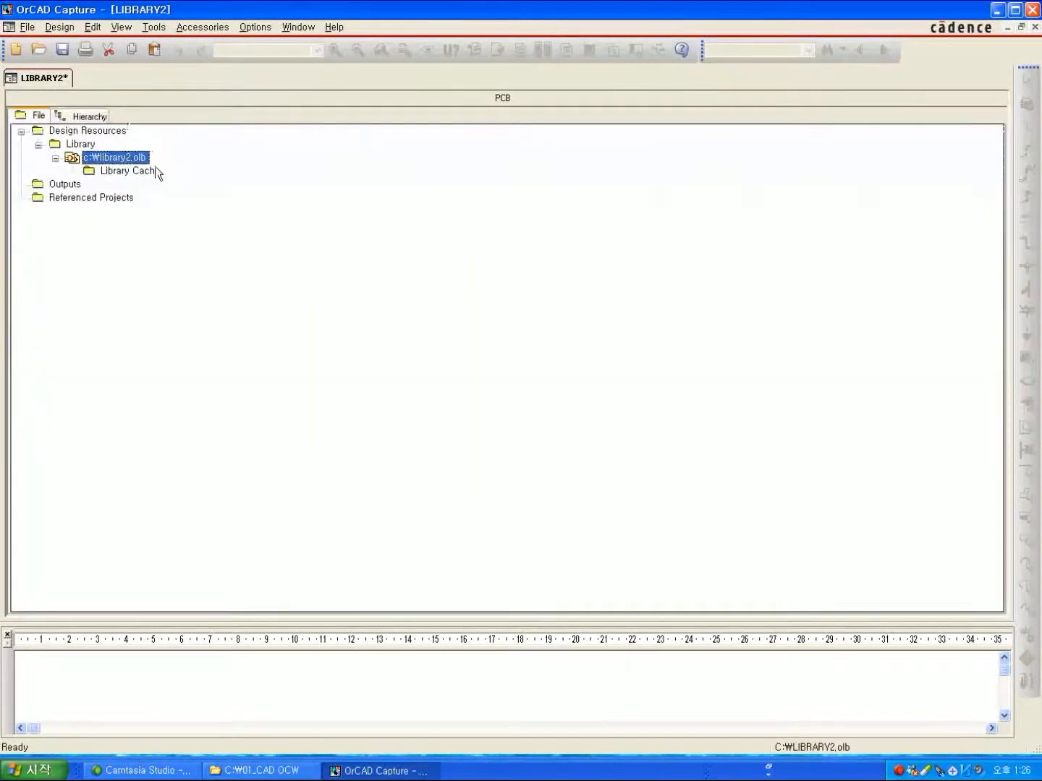
# - Create a new part named LCD16 in library2.olb, keeping the default part properties
pyautogui.click(62, 30)
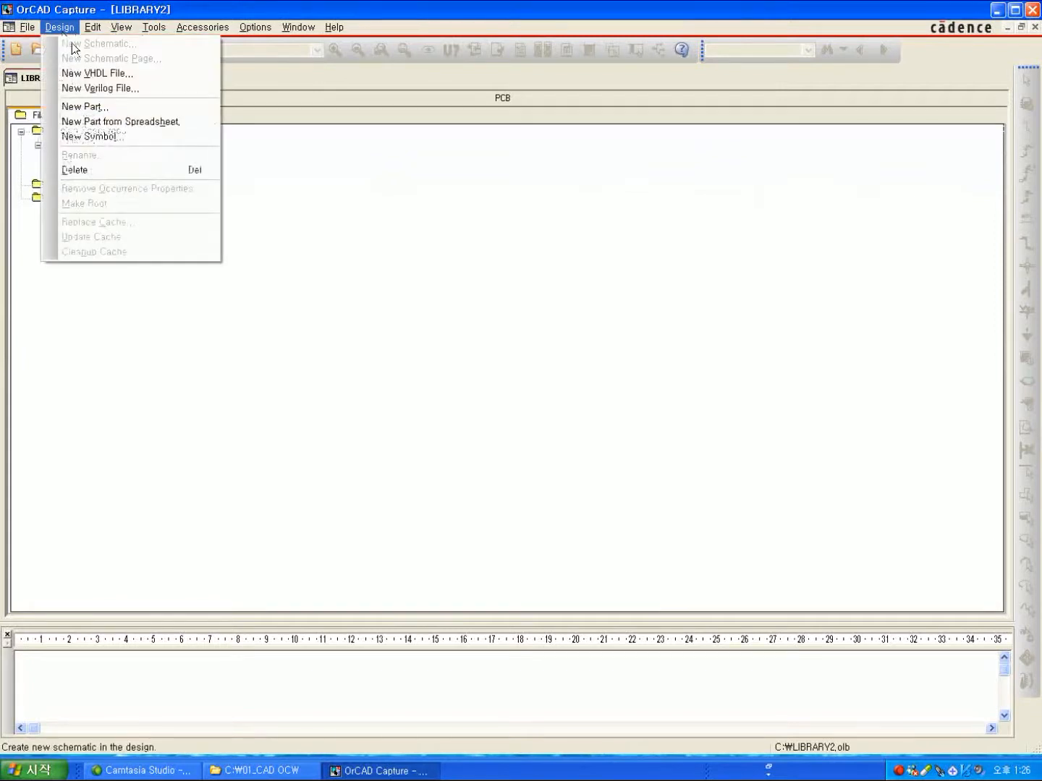
pyautogui.click(100, 106)
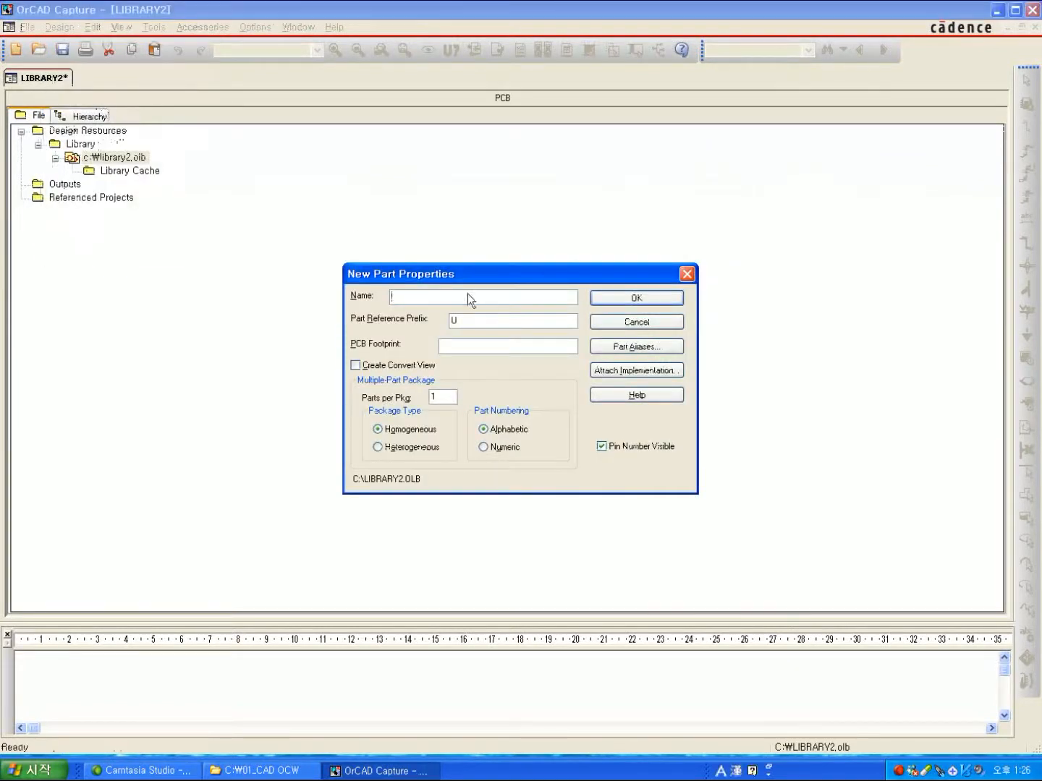
pyautogui.moveTo(470, 271); pyautogui.dragTo(434, 173)
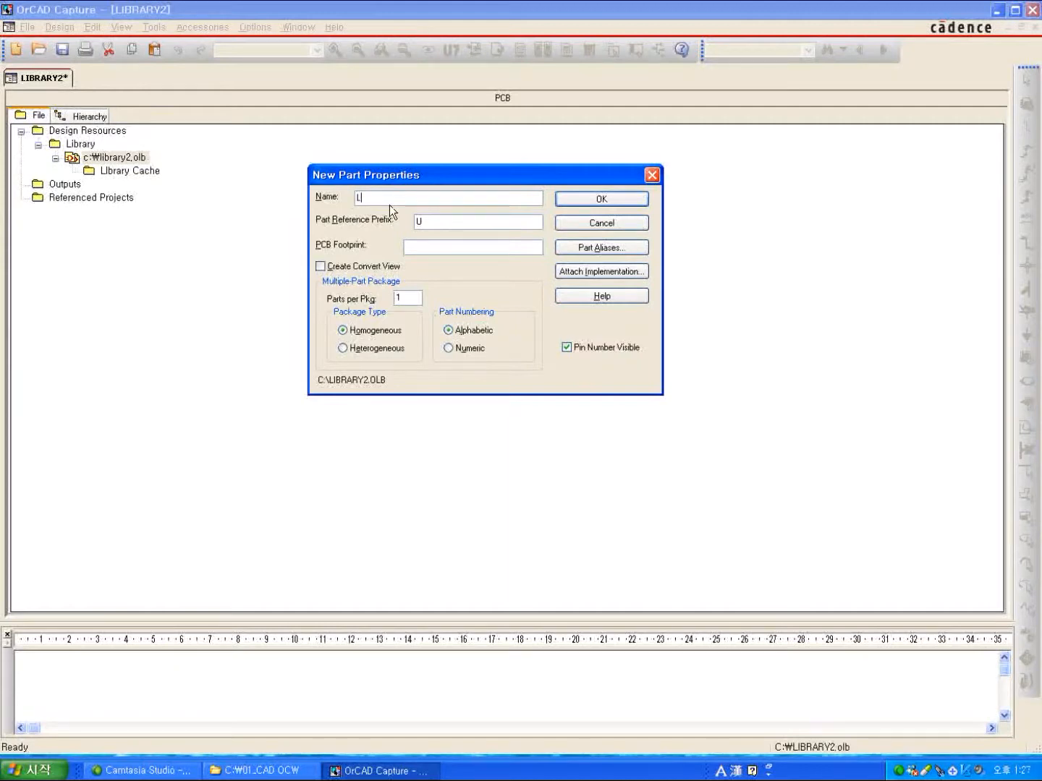
pyautogui.write('CD16')
pyautogui.press('BackSpace')
pyautogui.write('8')
pyautogui.press('BackSpace')
pyautogui.write('6')
pyautogui.click(575, 202)
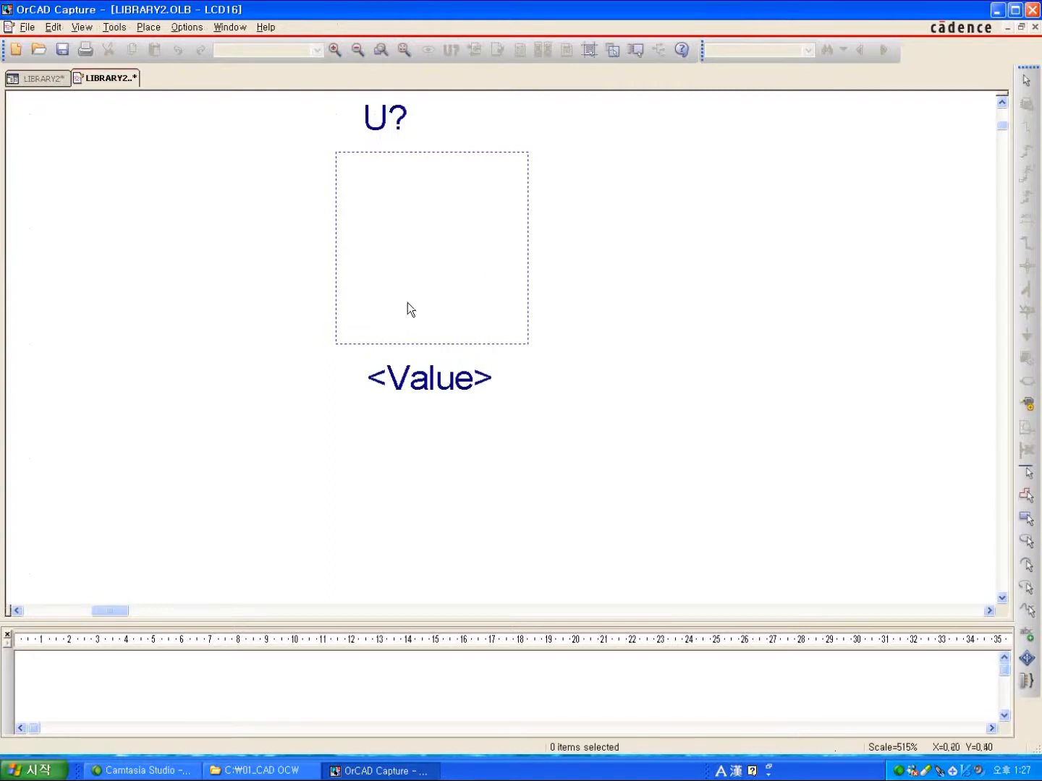
# - Resize the LCD16 part's body outline to a tall rectangle about 0.4 wide and 0.9 high
pyautogui.click(419, 343)
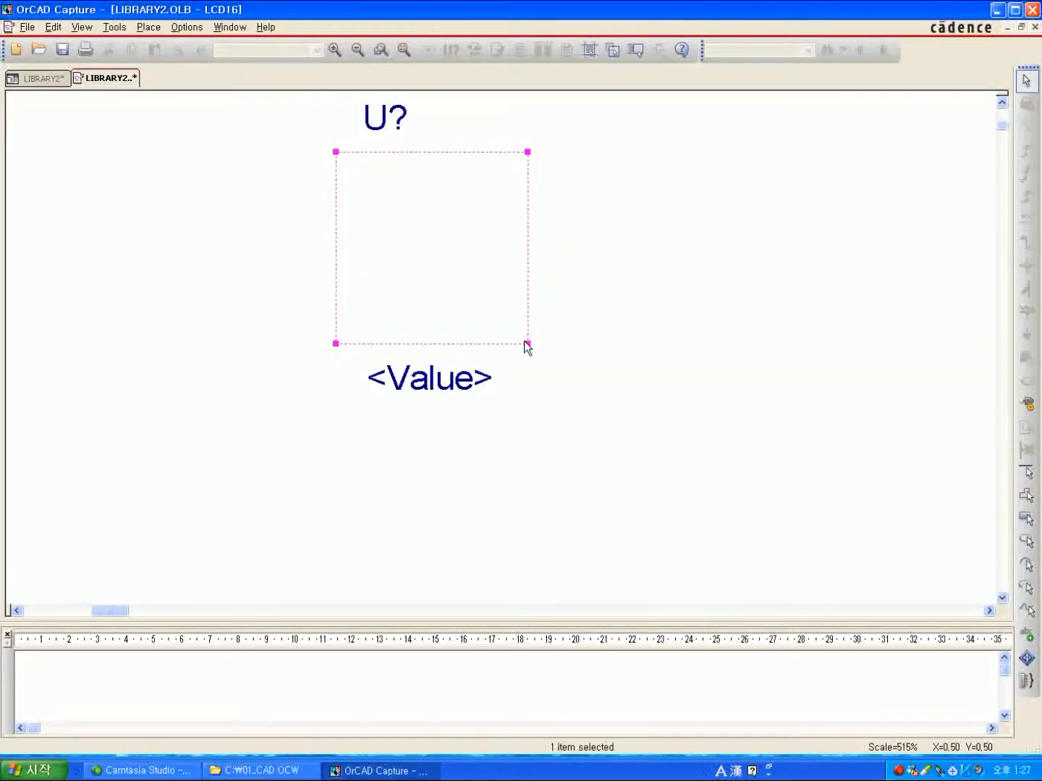
pyautogui.moveTo(514, 349); pyautogui.dragTo(498, 486)
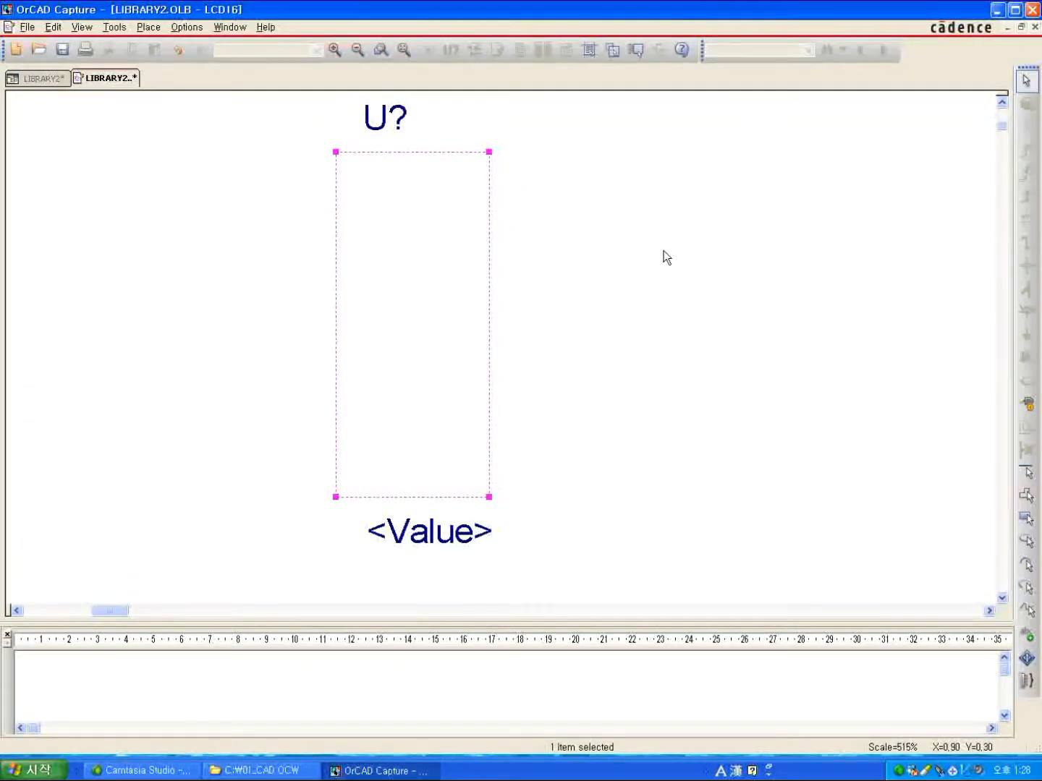
pyautogui.click(685, 262)
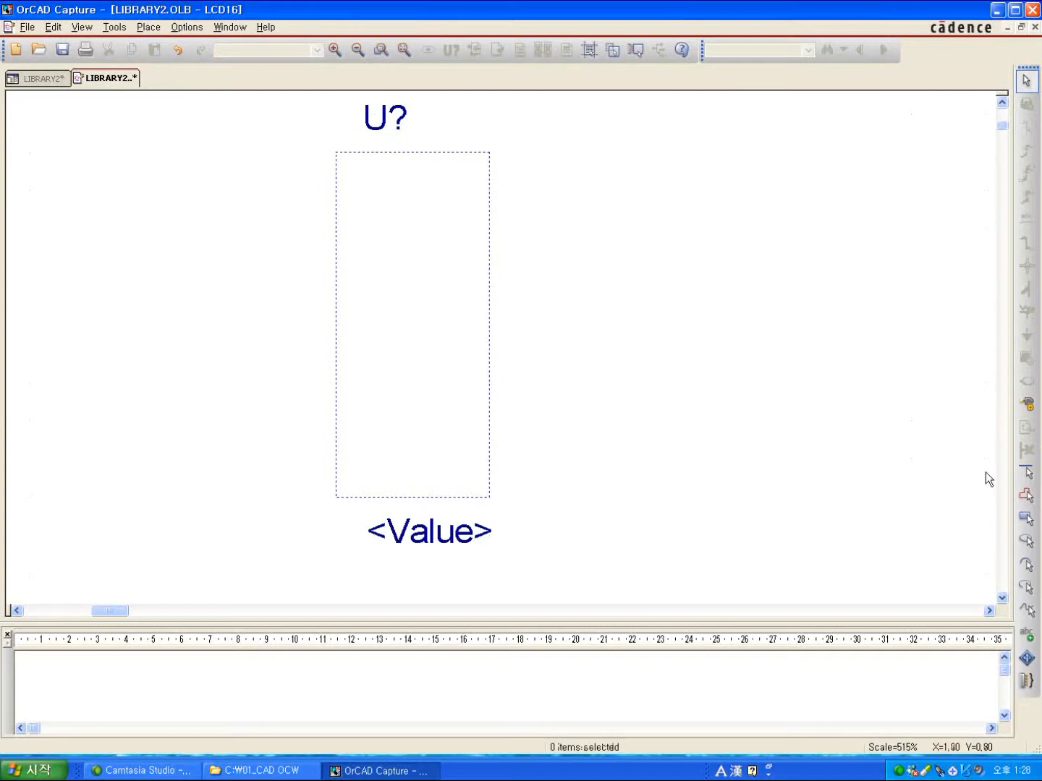
# - Draw a solid rectangle over the whole dashed body outline of the LCD16 part
pyautogui.click(1027, 474)
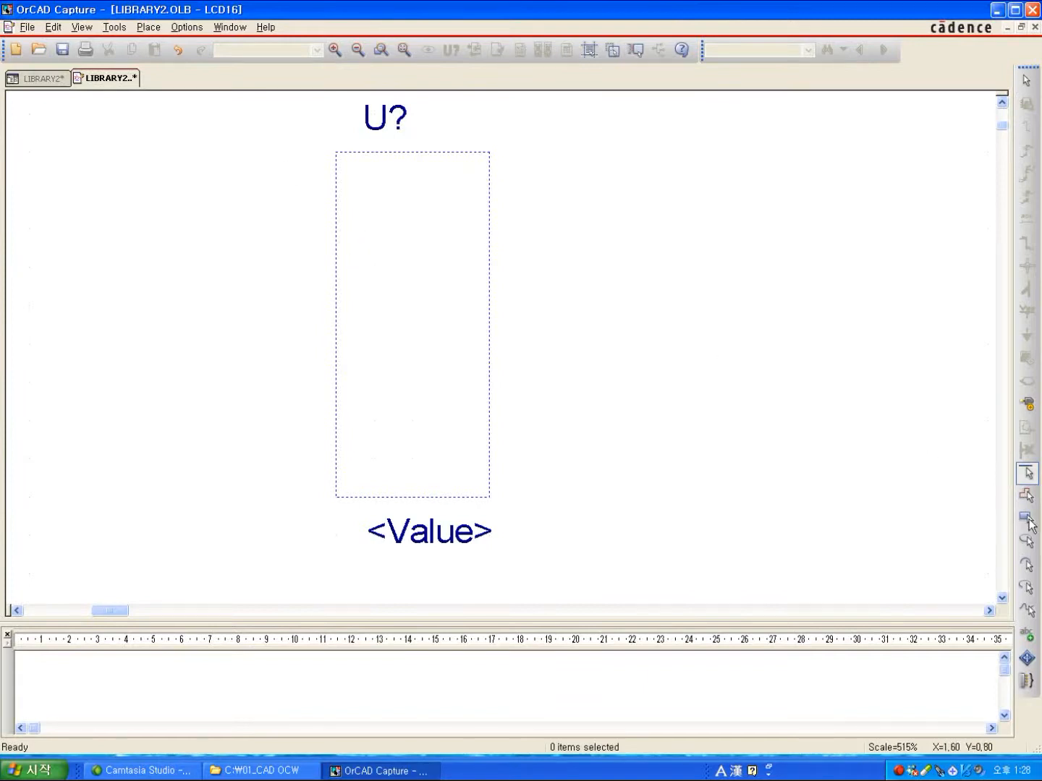
pyautogui.click(1027, 519)
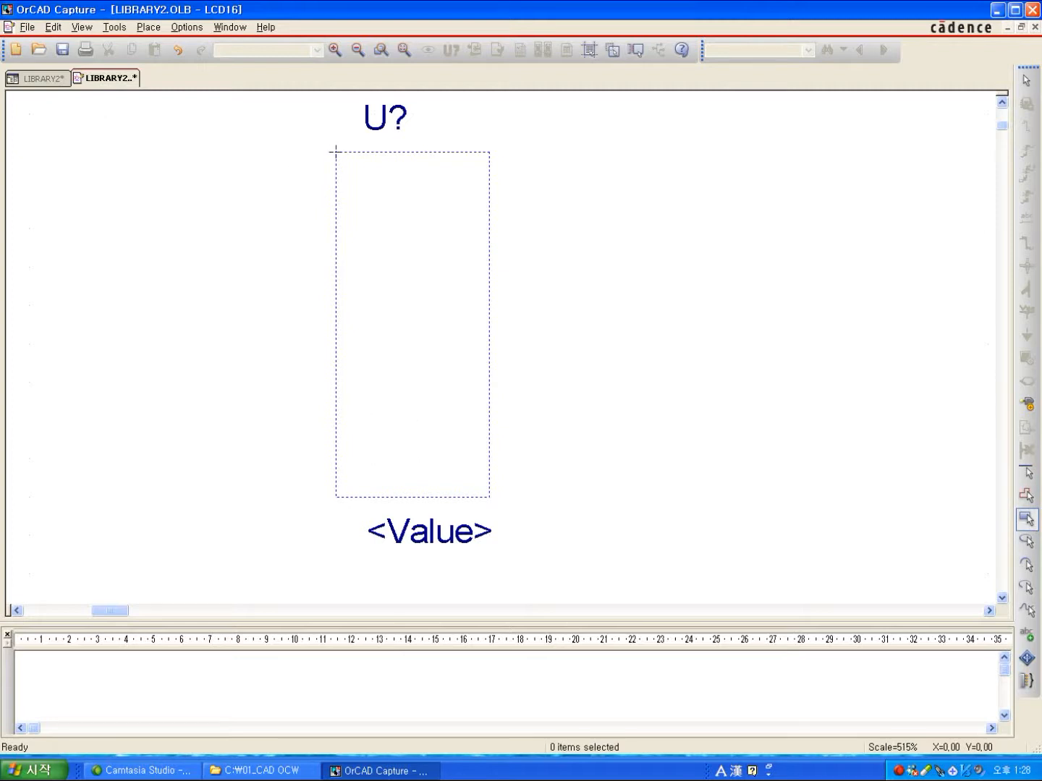
pyautogui.click(344, 158)
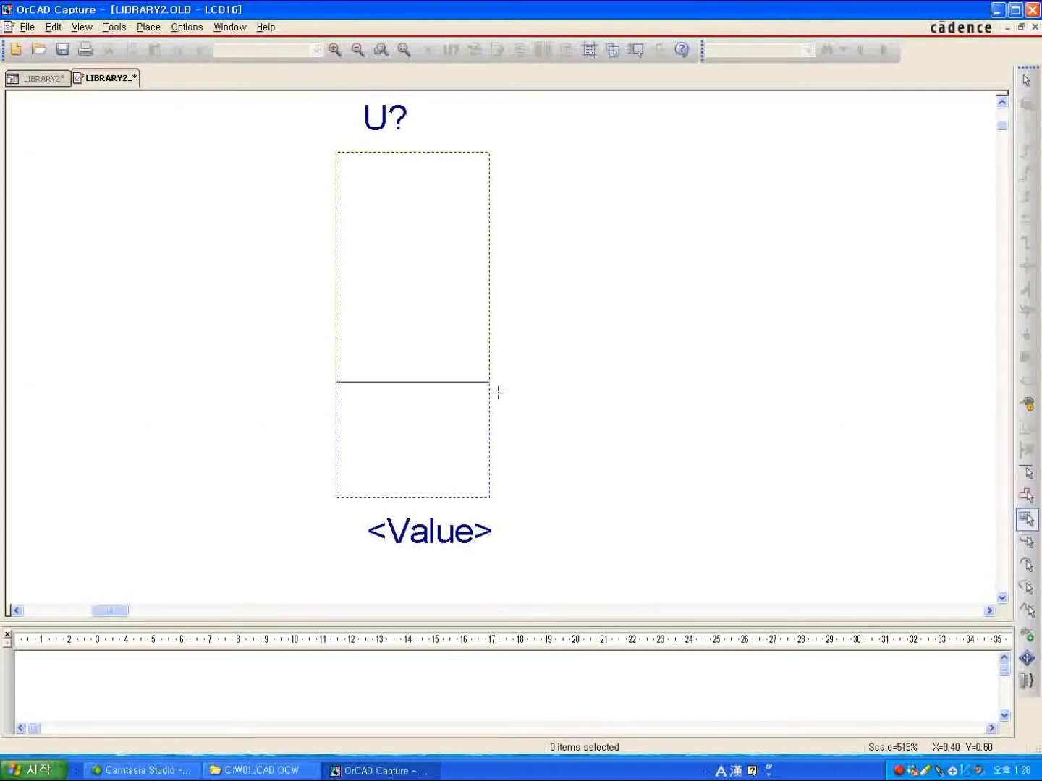
pyautogui.click(489, 496)
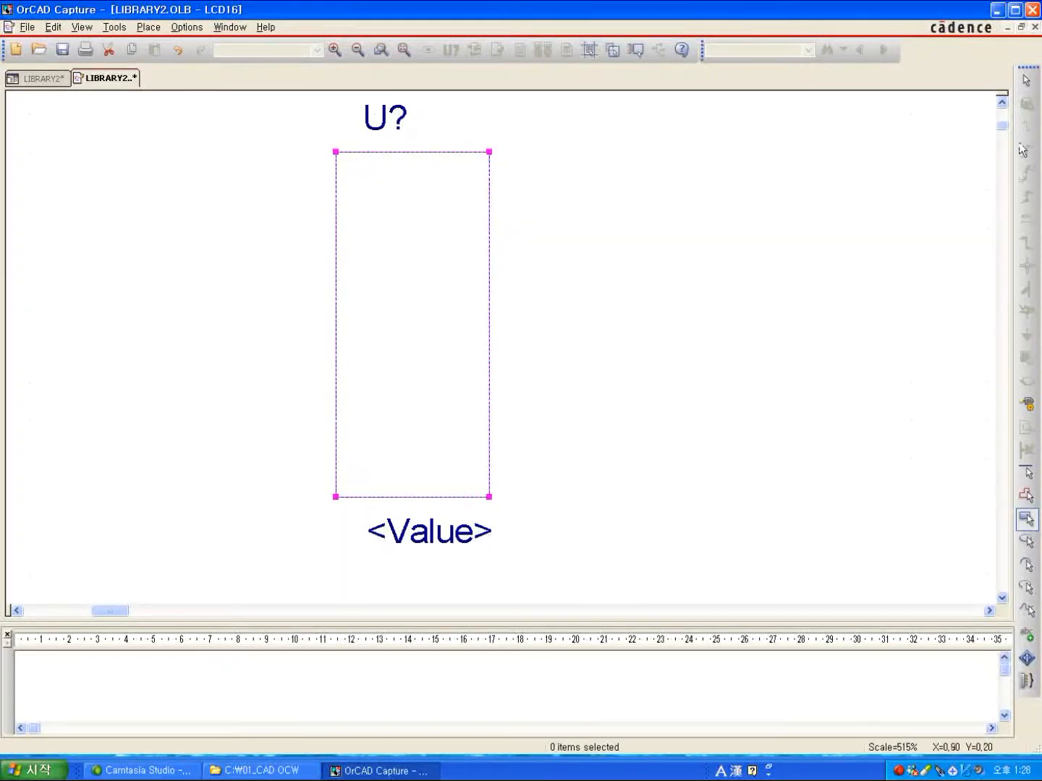
pyautogui.click(1025, 80)
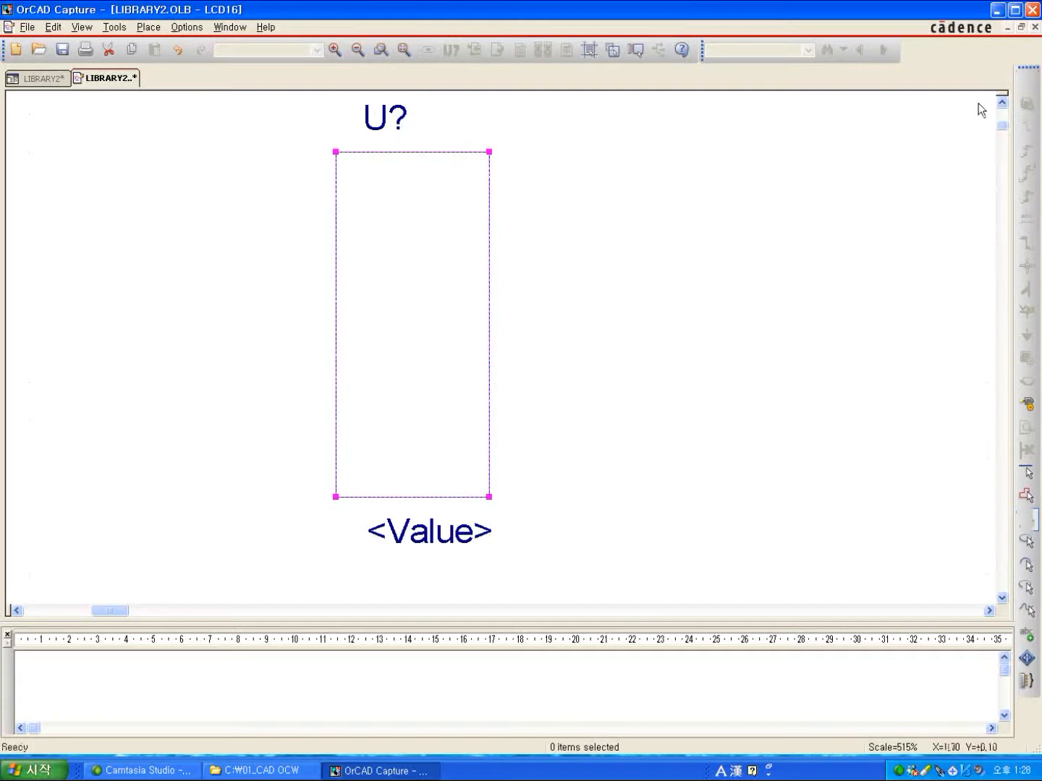
pyautogui.click(680, 181)
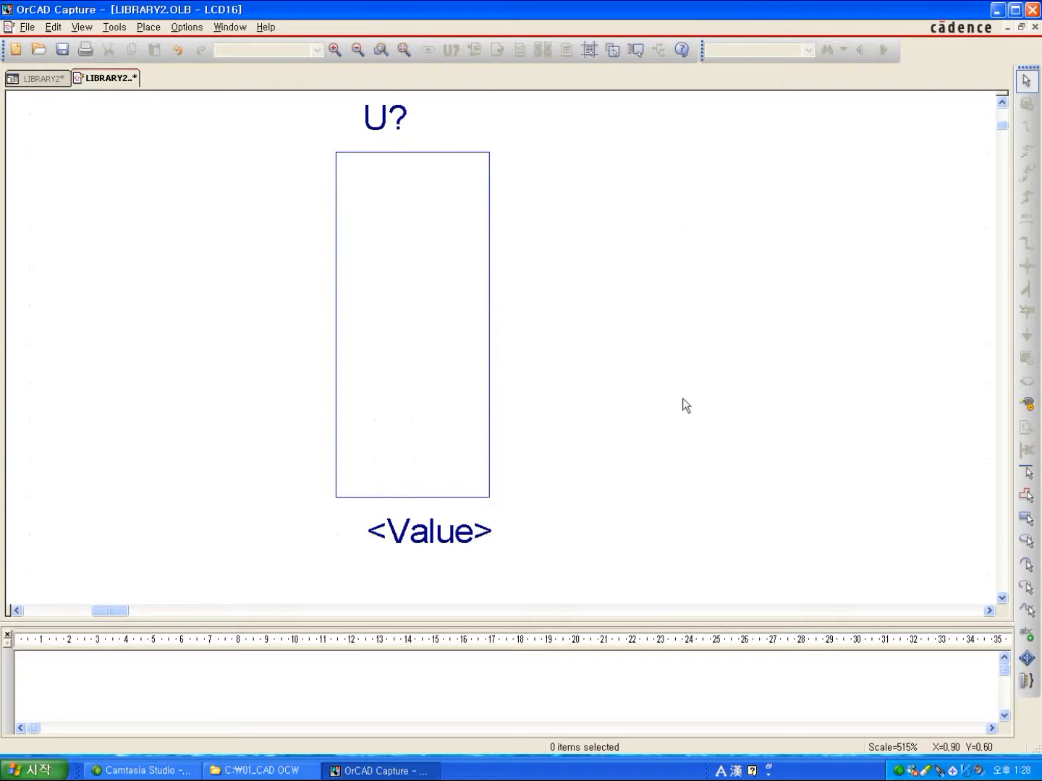
# - Try to place a Passive pin with an empty name on the LCD16 part
pyautogui.click(1027, 404)
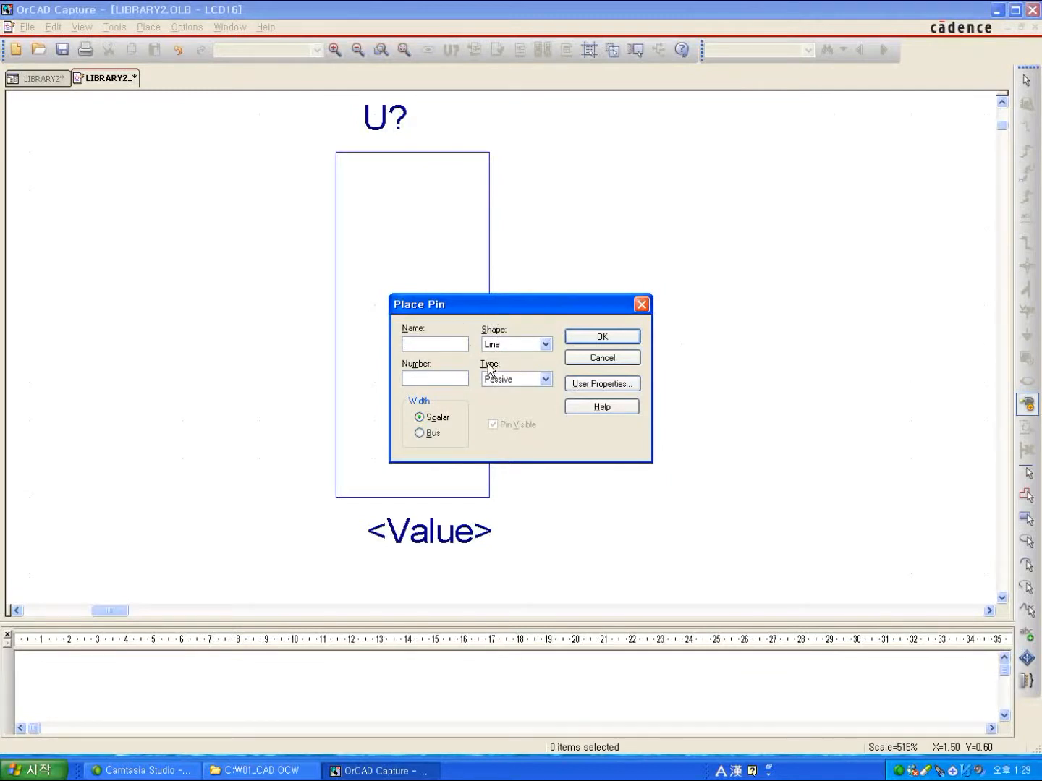
pyautogui.click(545, 381)
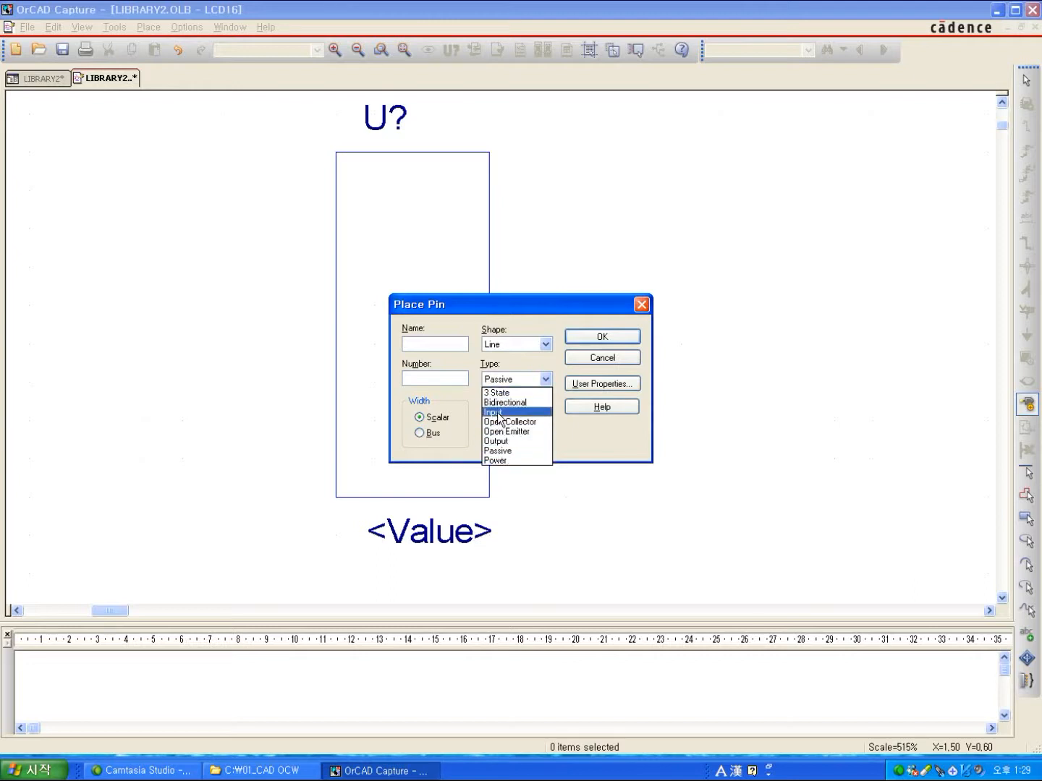
pyautogui.click(583, 347)
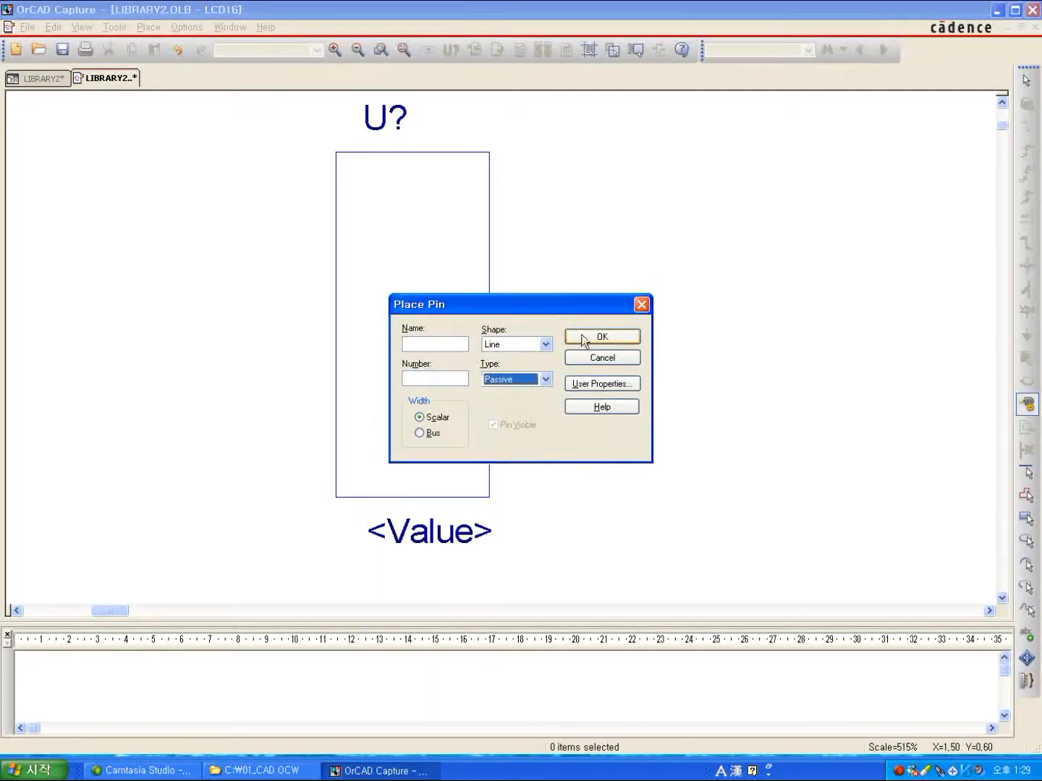
pyautogui.click(581, 338)
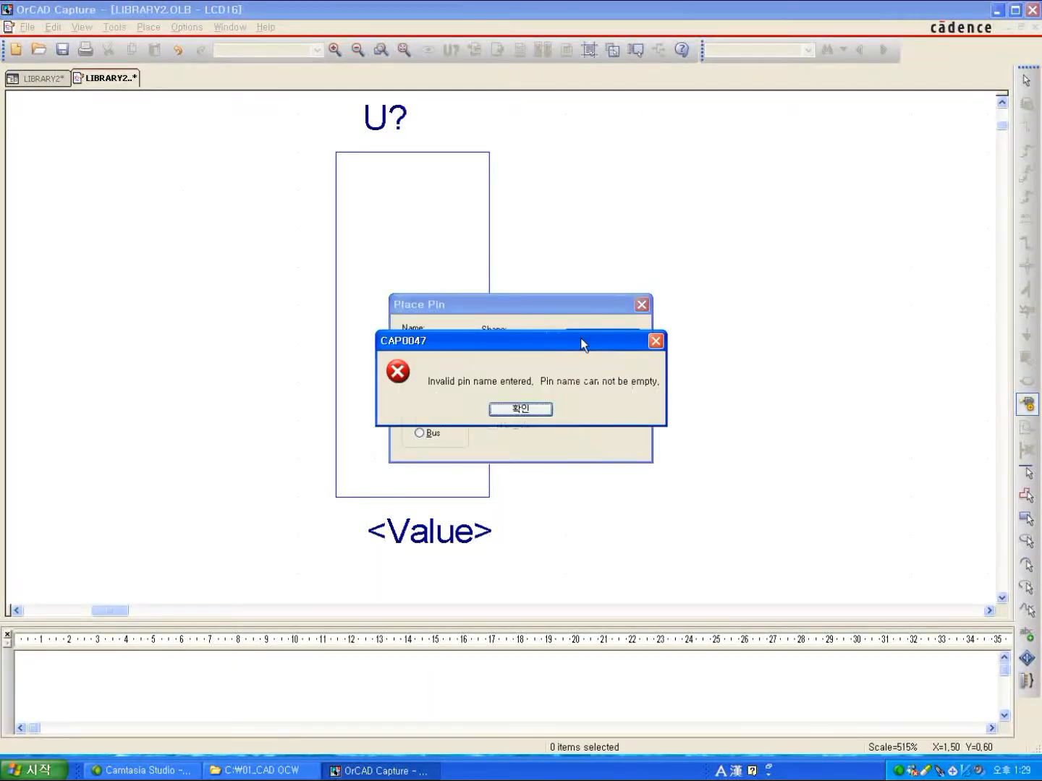
pyautogui.click(523, 410)
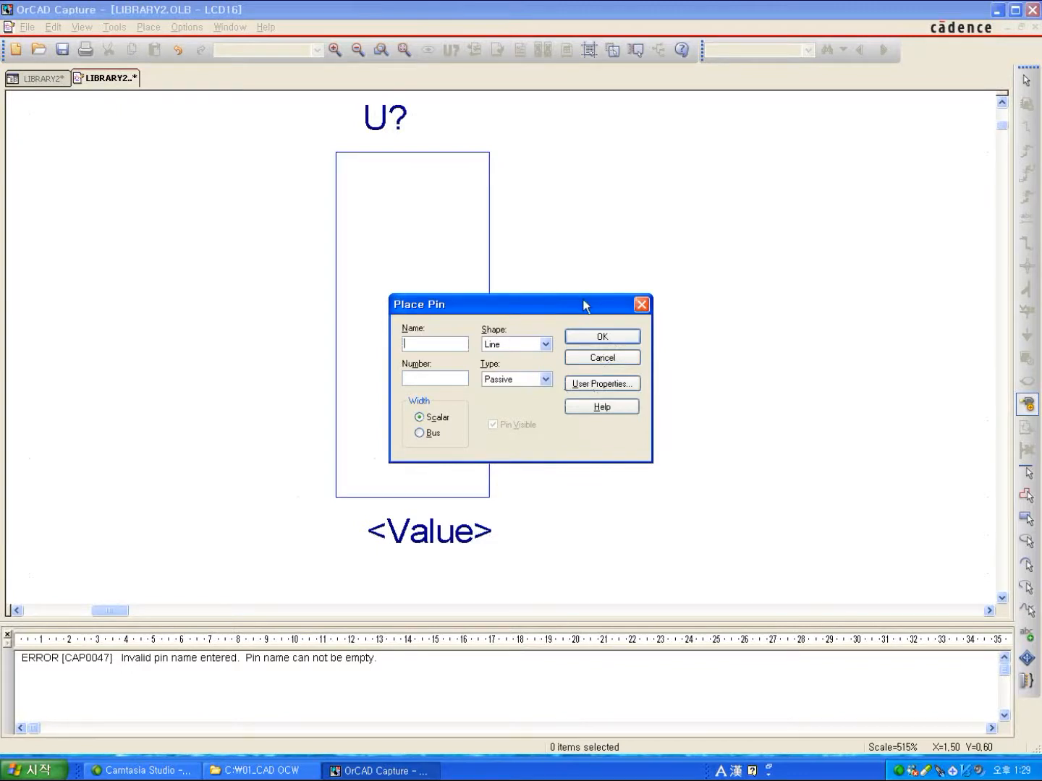
# - Place a Power pin named VSS, number 1, on the left edge of the LCD16 body near its upper corner
pyautogui.moveTo(582, 305); pyautogui.dragTo(767, 172)
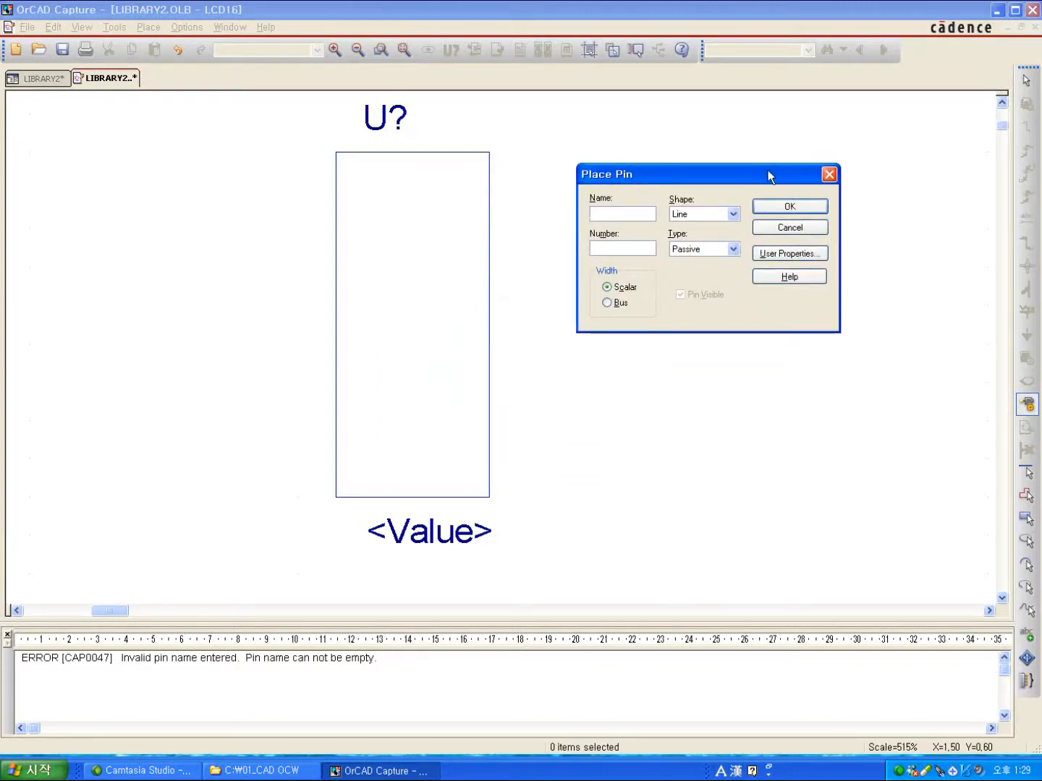
pyautogui.write('Vss')
pyautogui.press('BackSpace')
pyautogui.press('BackSpace')
pyautogui.write('SS')
pyautogui.write('1')
pyautogui.click(730, 251)
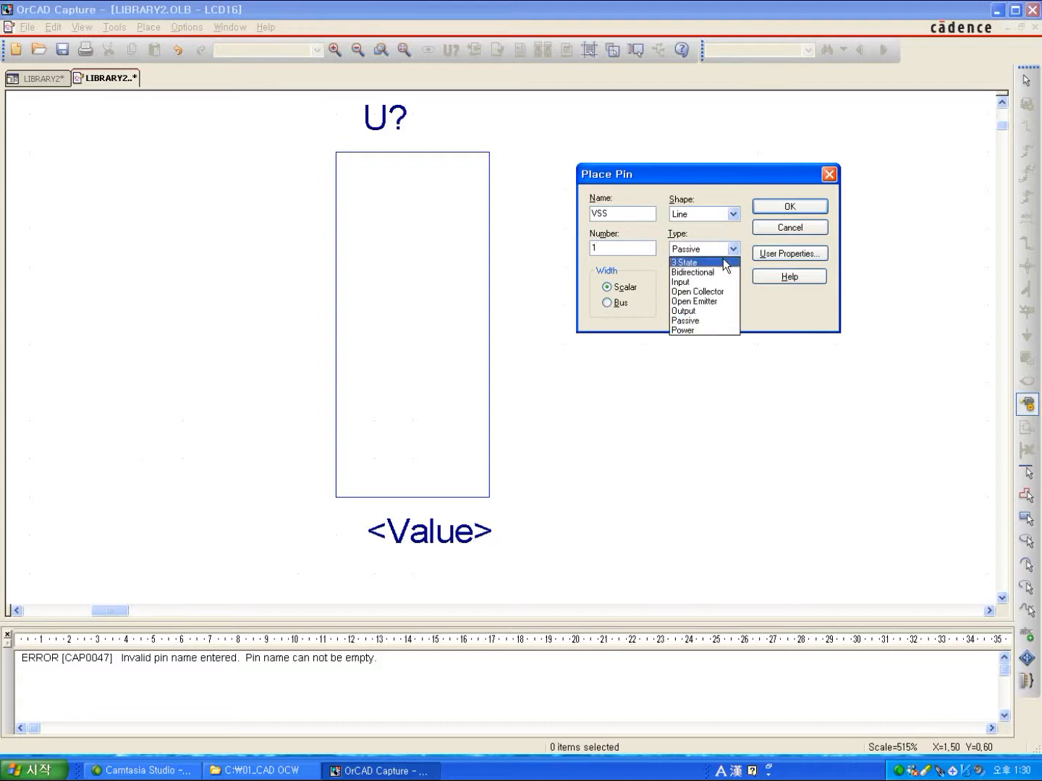
pyautogui.click(701, 330)
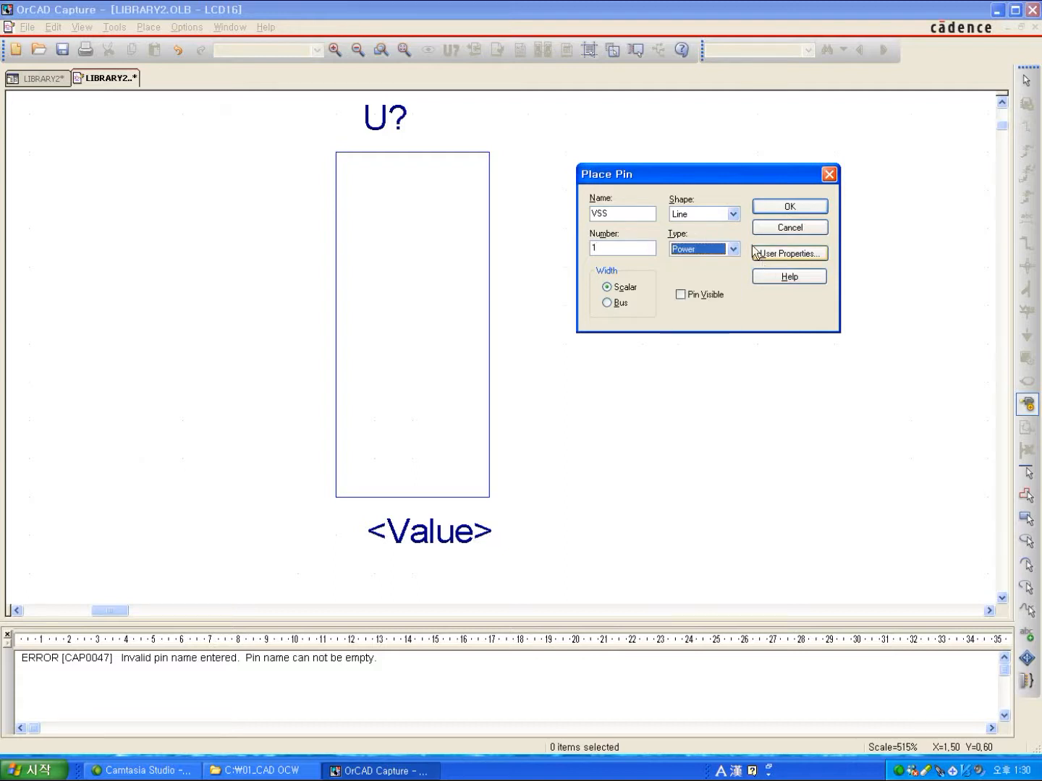
pyautogui.click(789, 206)
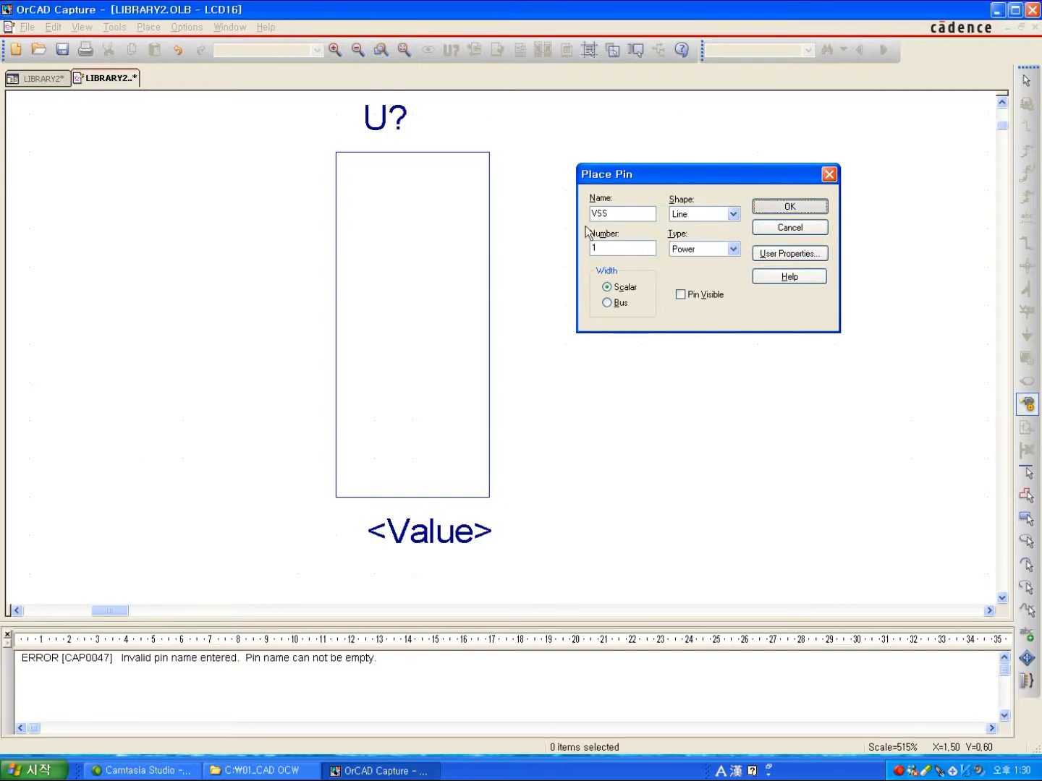
pyautogui.click(306, 178)
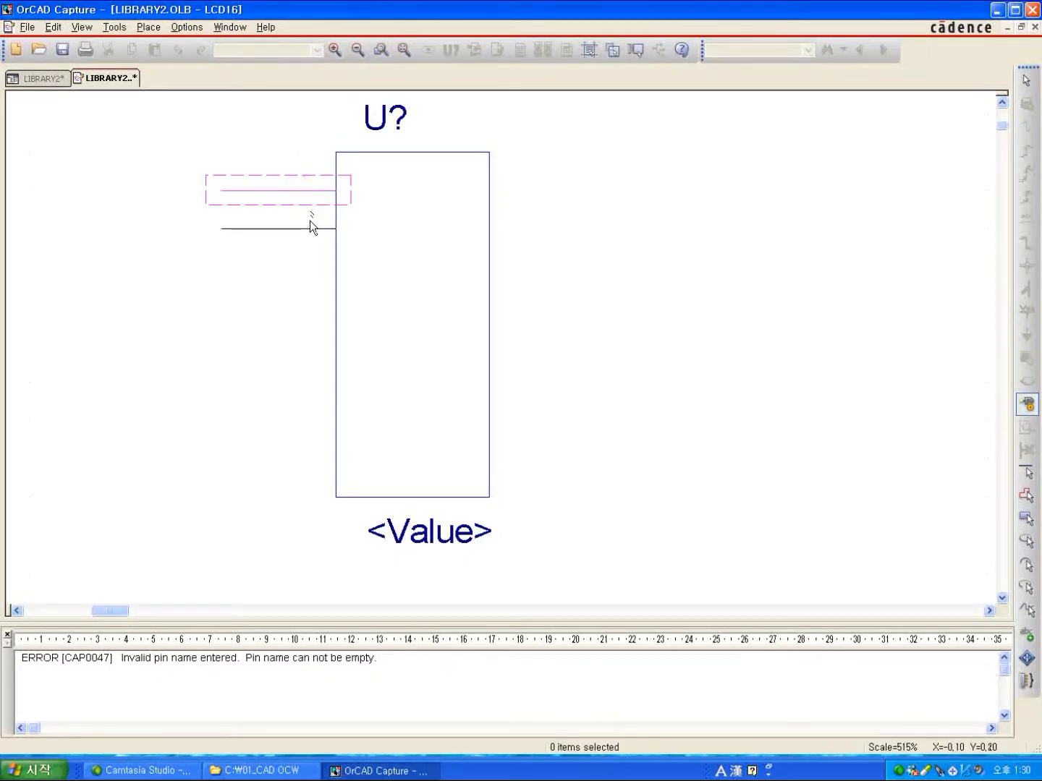
pyautogui.rightClick(309, 222)
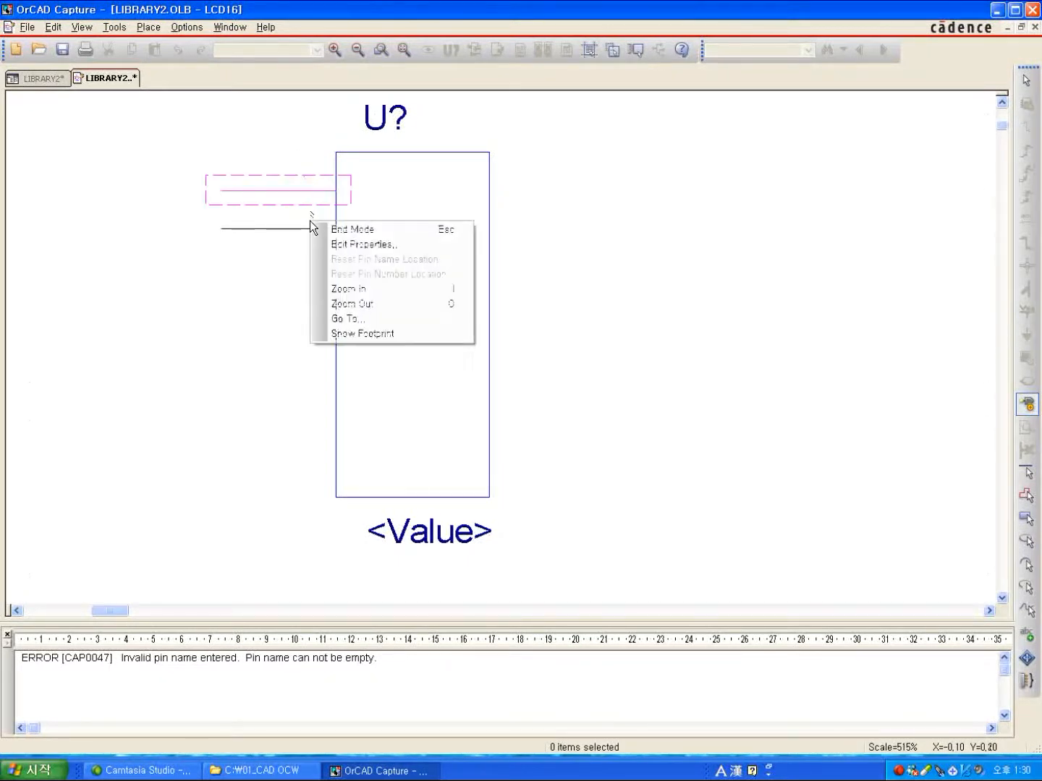
pyautogui.click(344, 245)
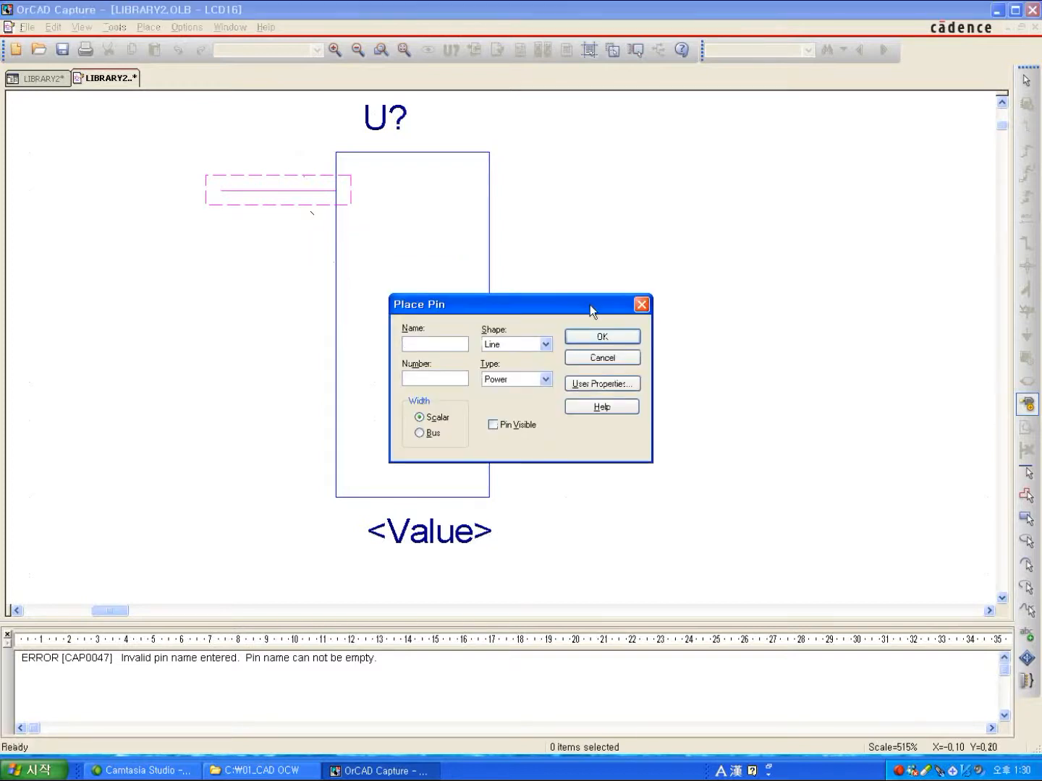
pyautogui.click(601, 358)
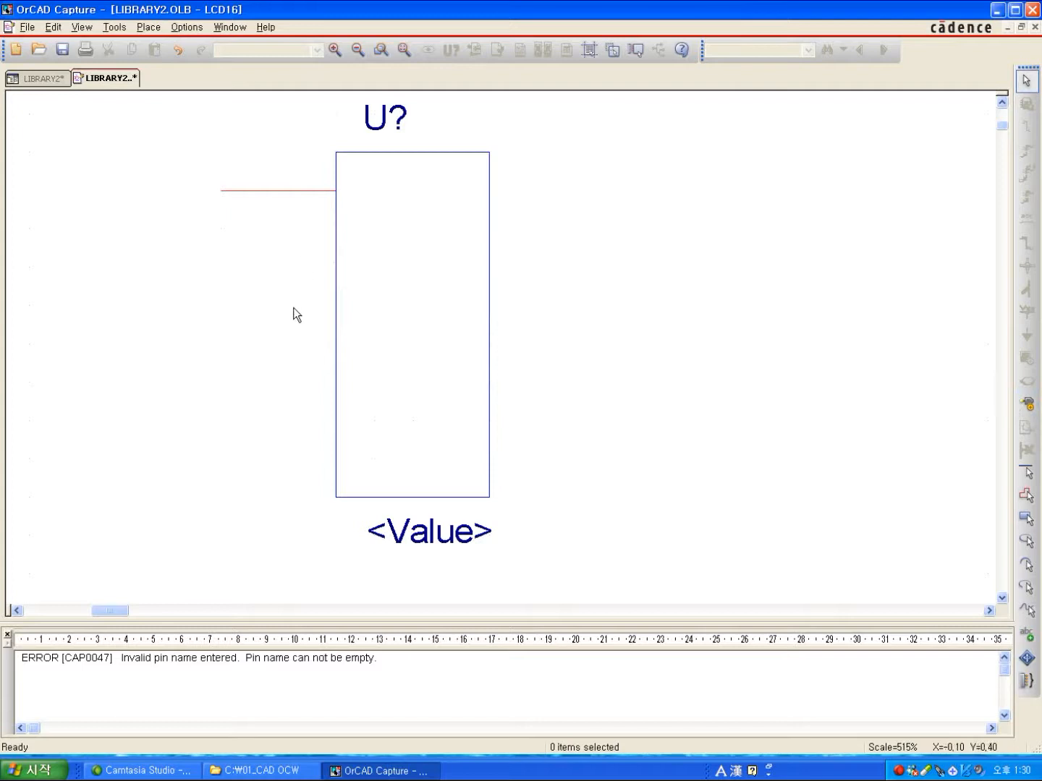
# - Make the VSS power pin visible in its pin properties
pyautogui.click(294, 196)
pyautogui.rightClick(295, 199)
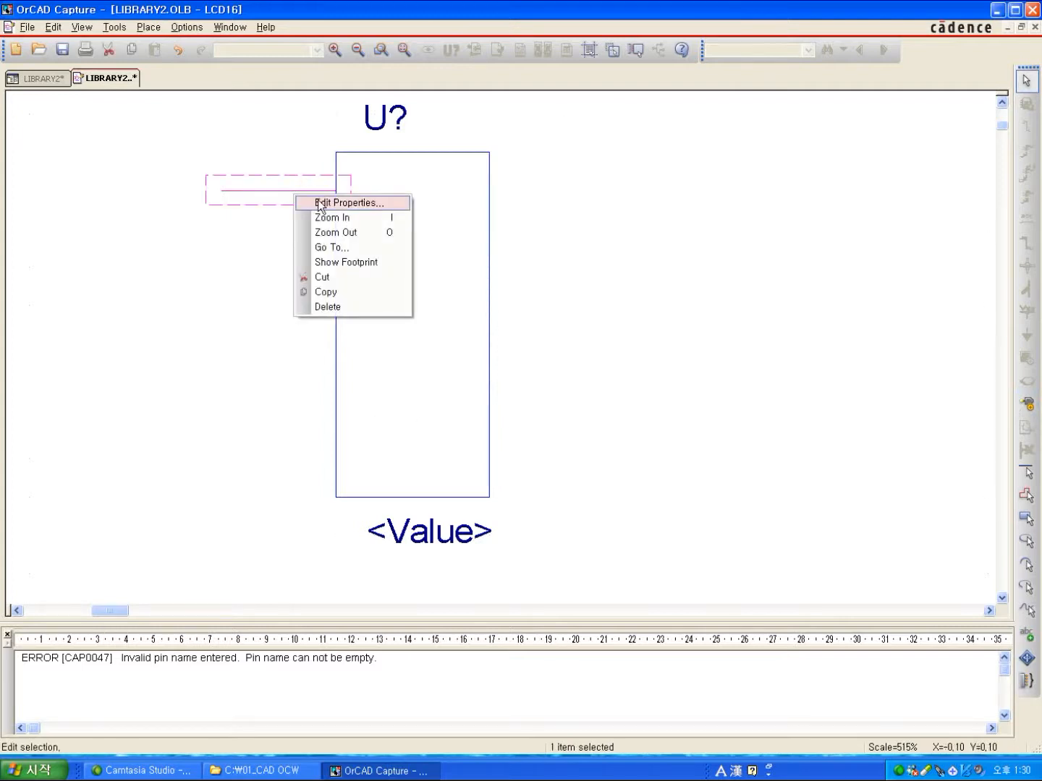
pyautogui.click(319, 203)
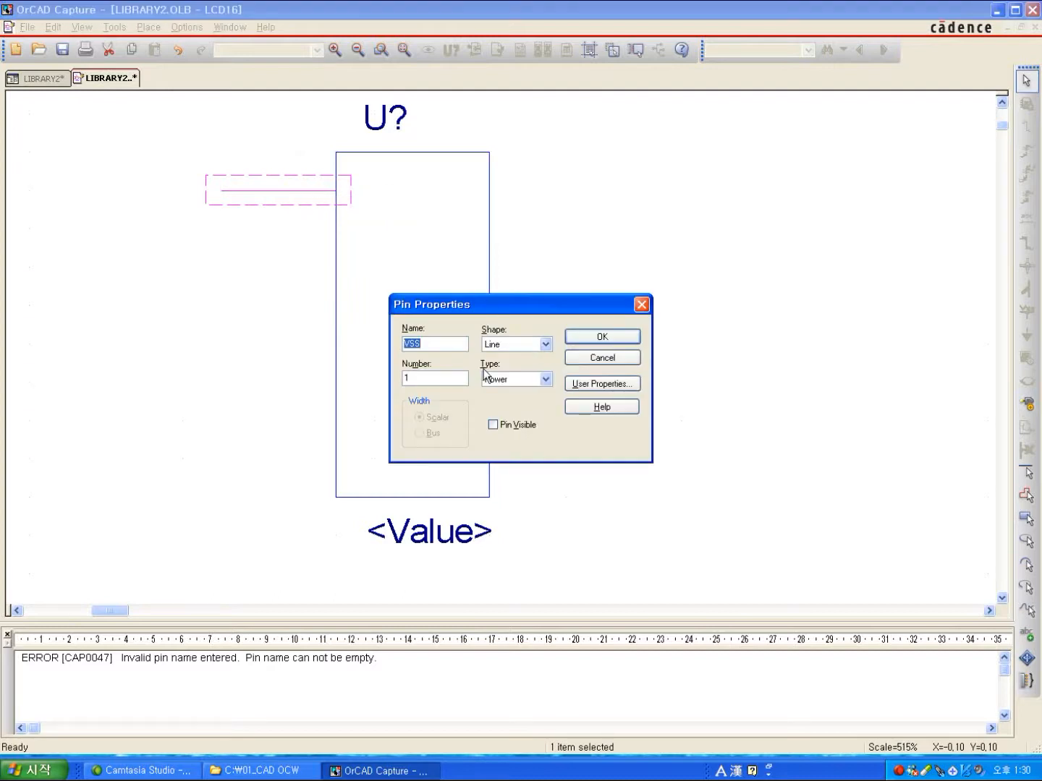
pyautogui.click(493, 425)
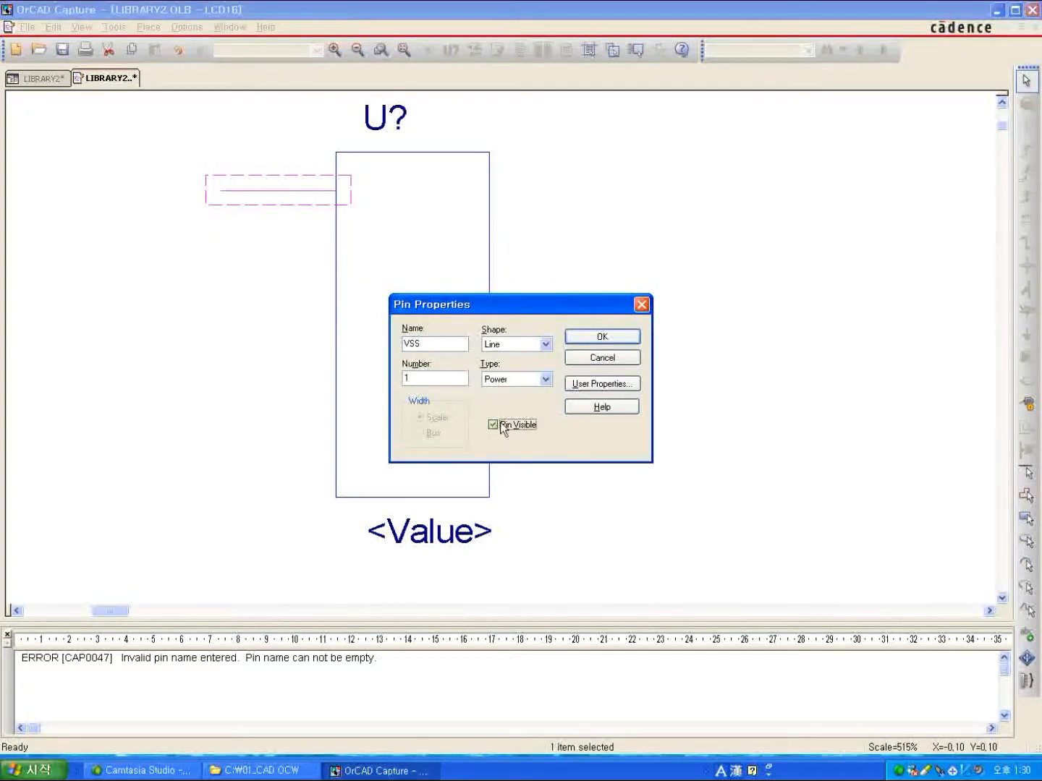
pyautogui.click(590, 384)
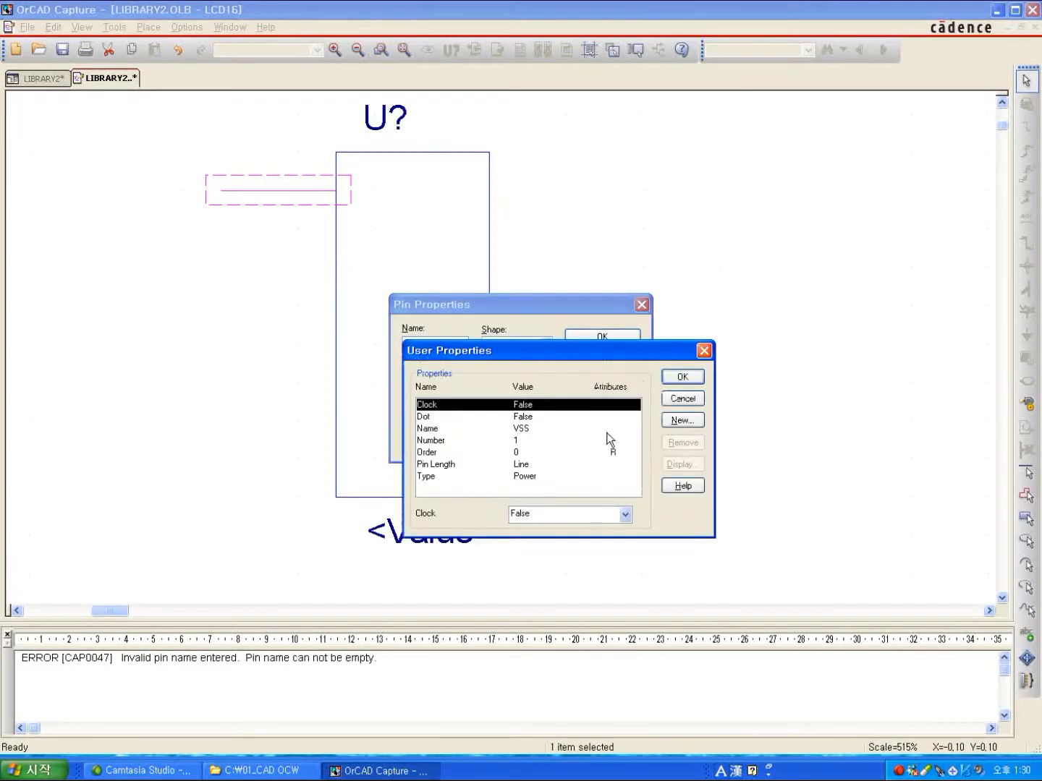
pyautogui.click(681, 402)
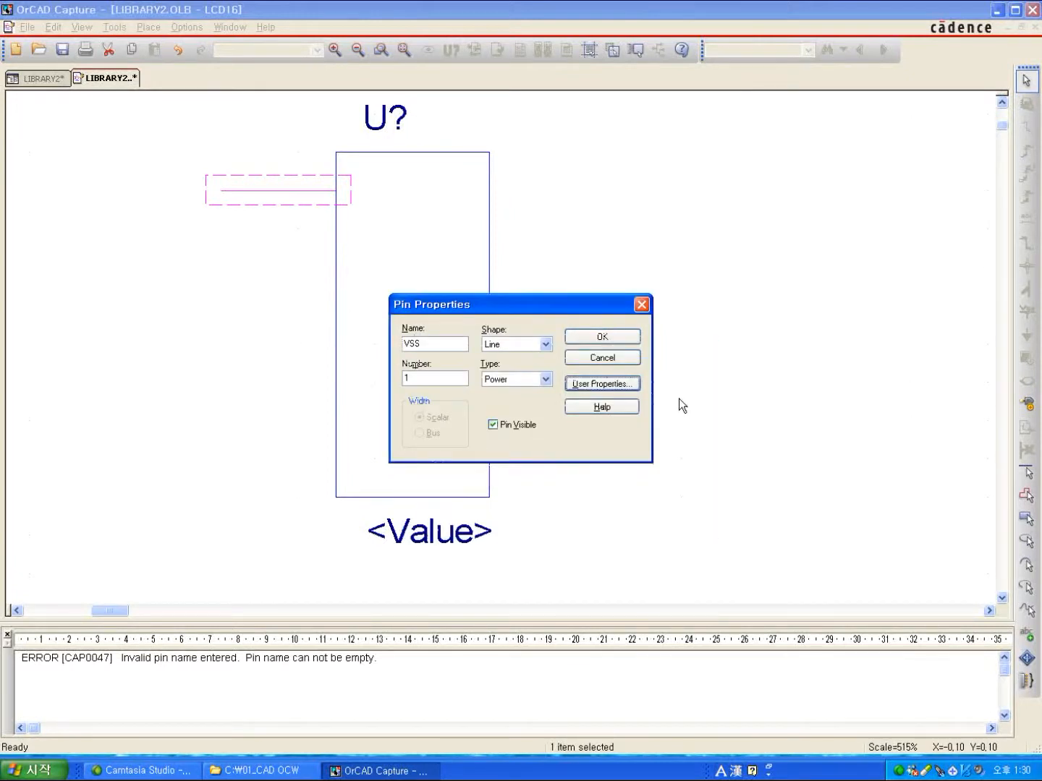
pyautogui.click(606, 337)
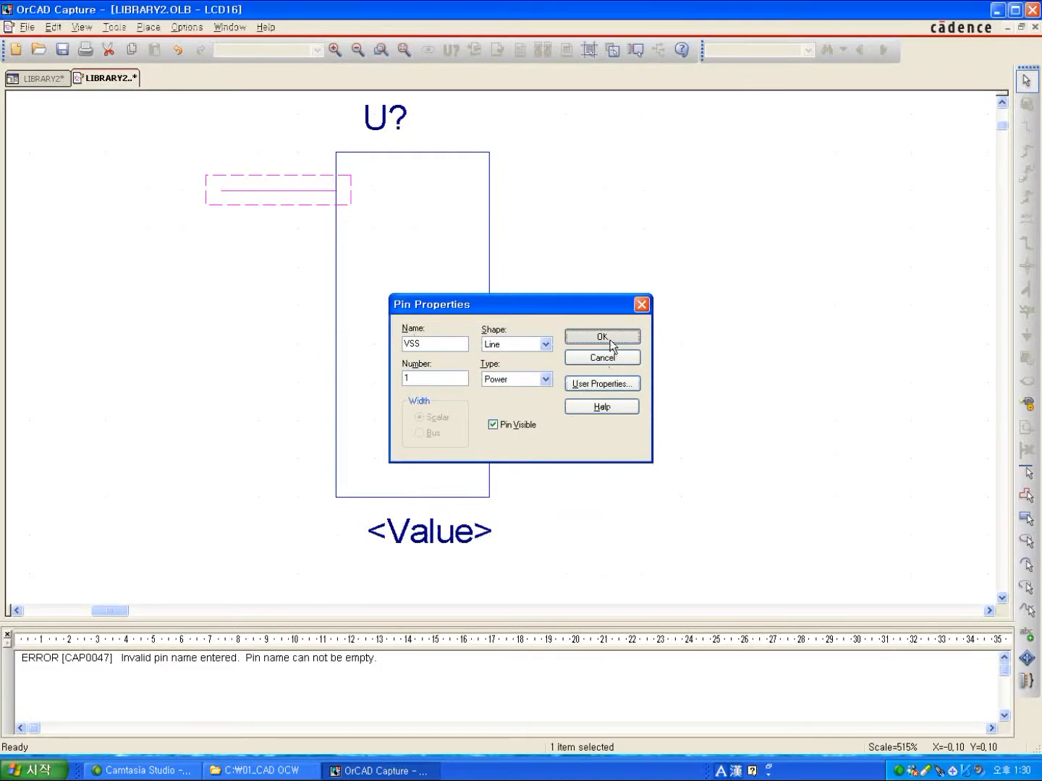
pyautogui.click(615, 287)
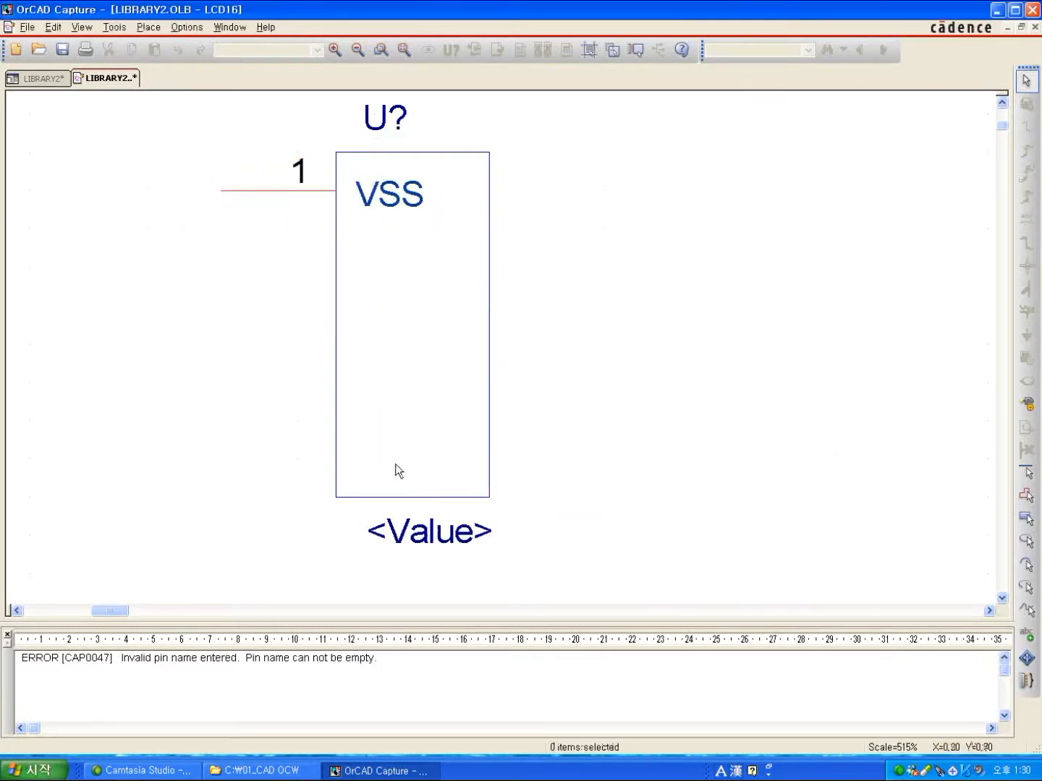
pyautogui.click(271, 197)
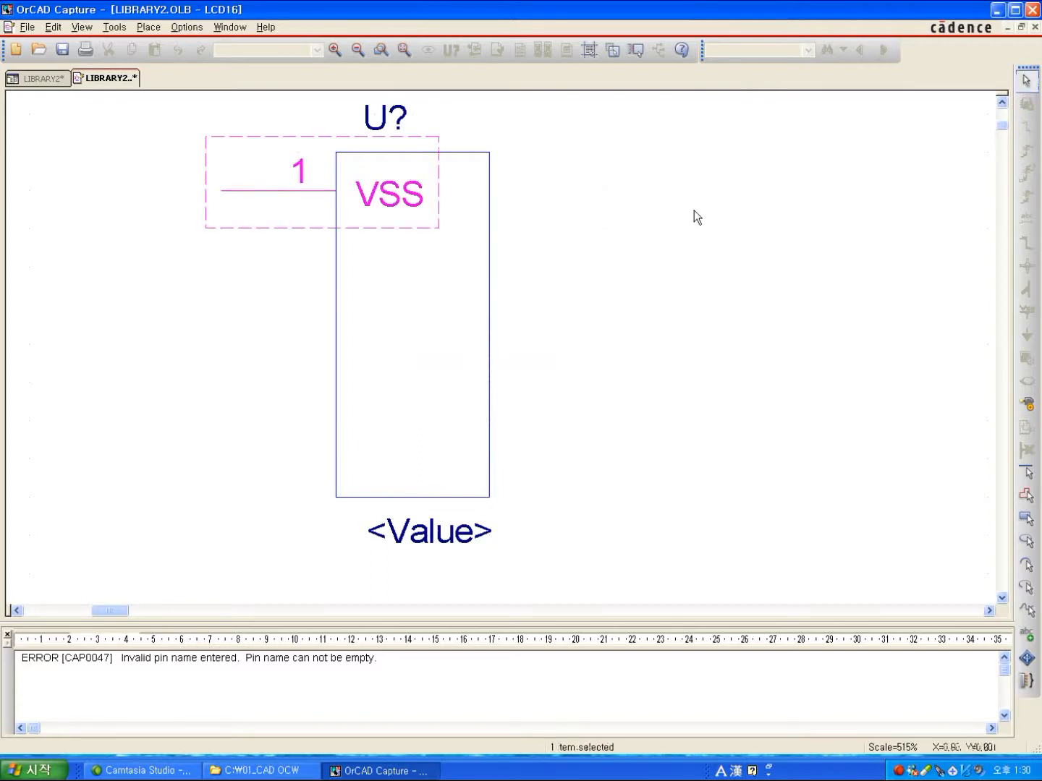
pyautogui.click(937, 278)
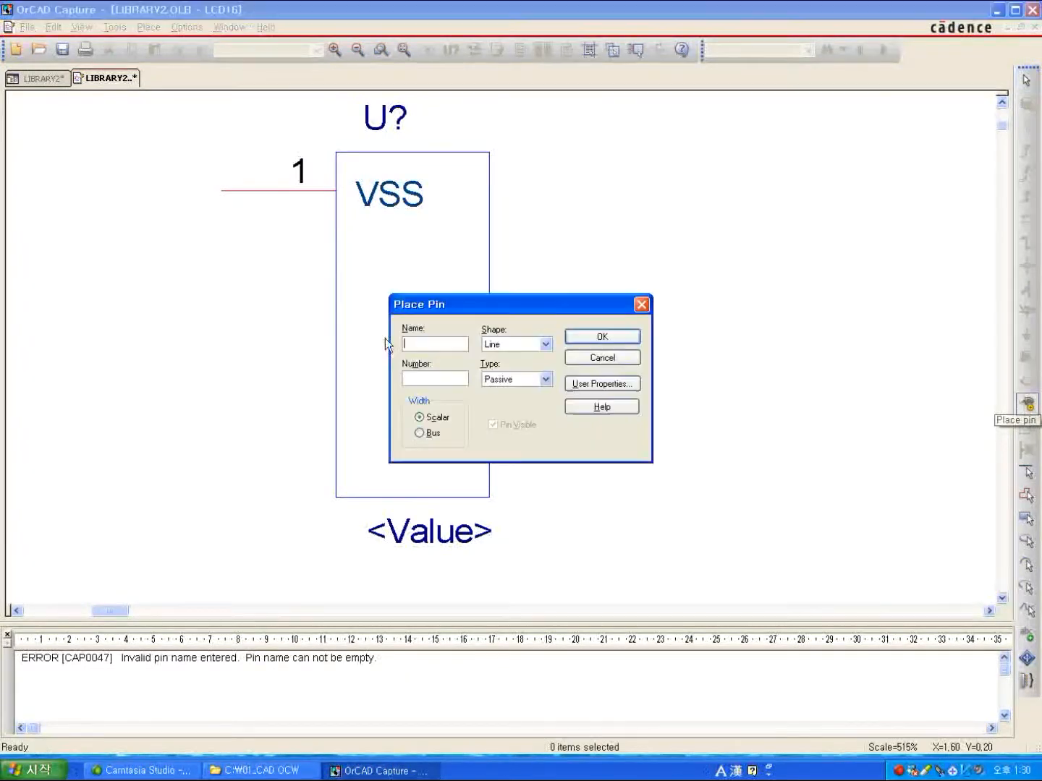
# - Place a Power pin named VDD, number 2, on the body's left edge directly below the VSS pin
pyautogui.click(1027, 405)
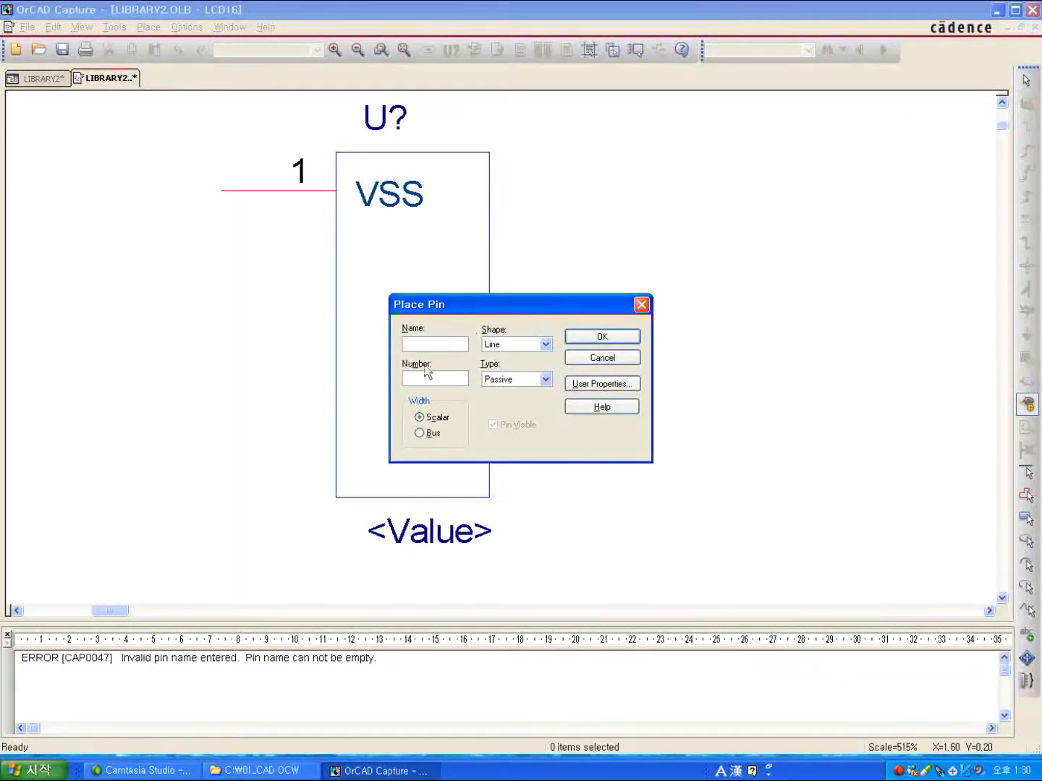
pyautogui.click(414, 346)
pyautogui.write('VDD')
pyautogui.click(445, 380)
pyautogui.write('2')
pyautogui.click(541, 383)
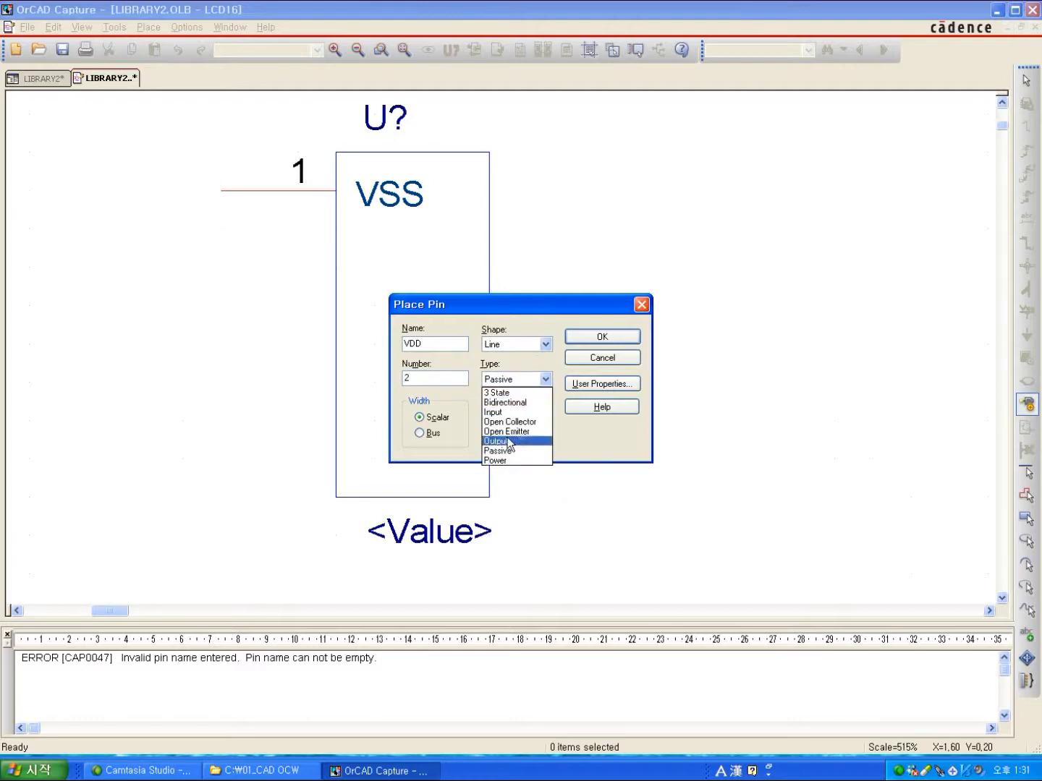
pyautogui.click(505, 461)
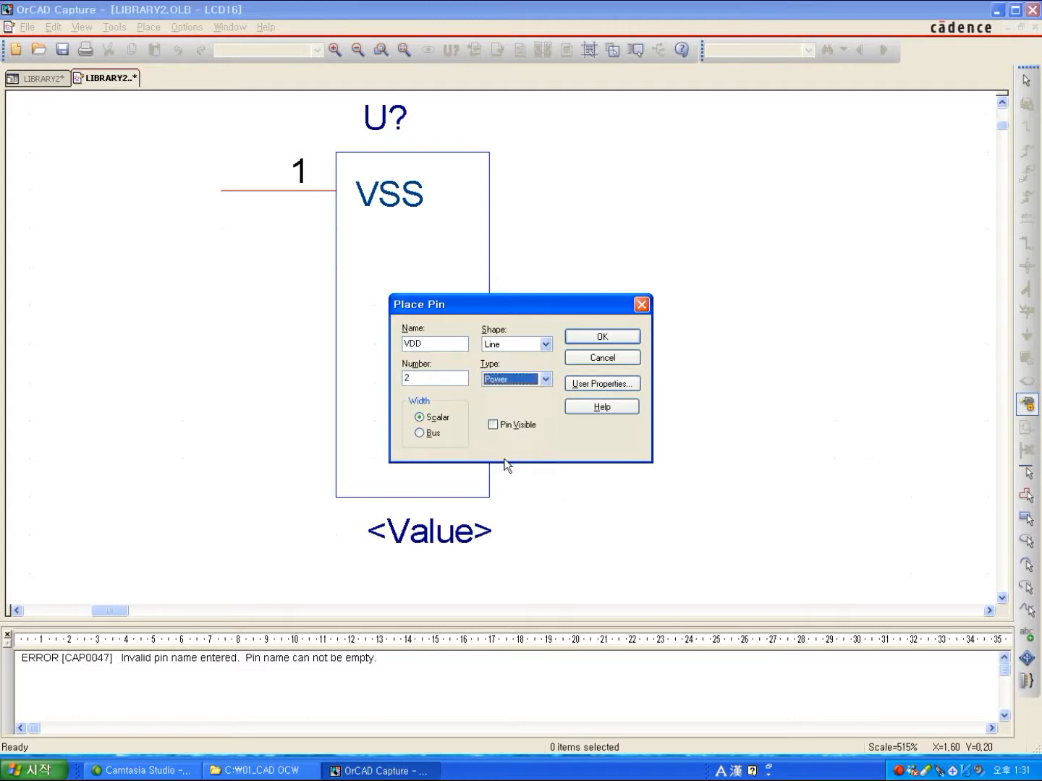
pyautogui.click(571, 334)
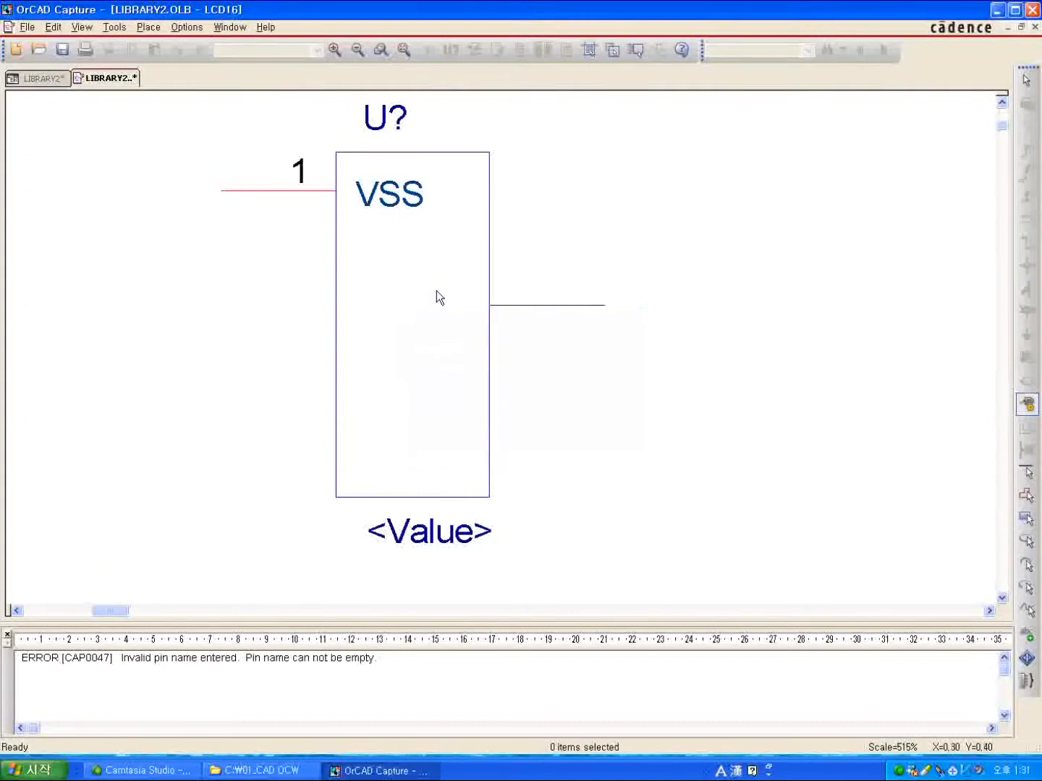
pyautogui.click(317, 232)
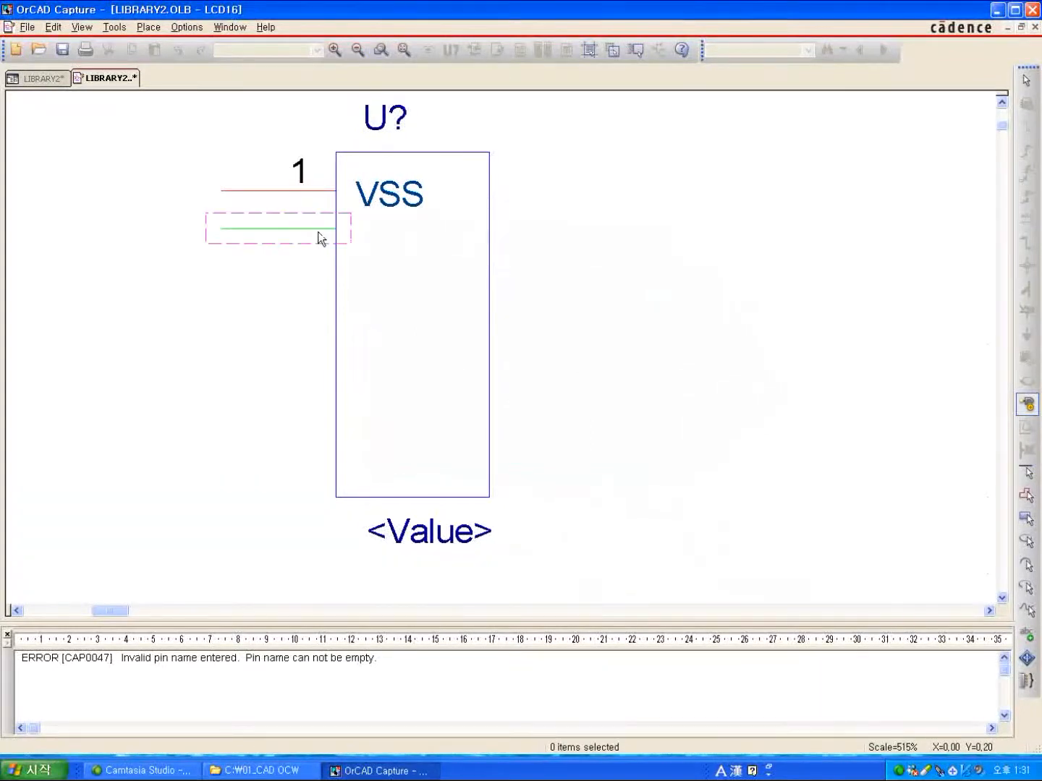
pyautogui.rightClick(323, 241)
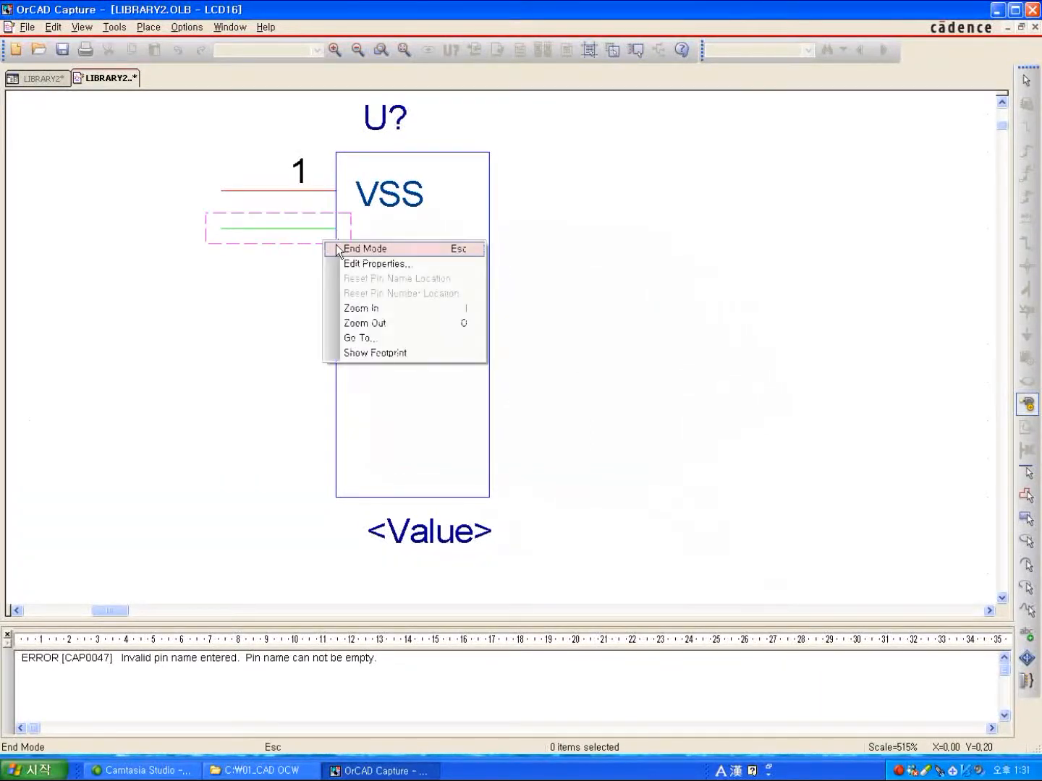
pyautogui.click(338, 249)
pyautogui.click(315, 271)
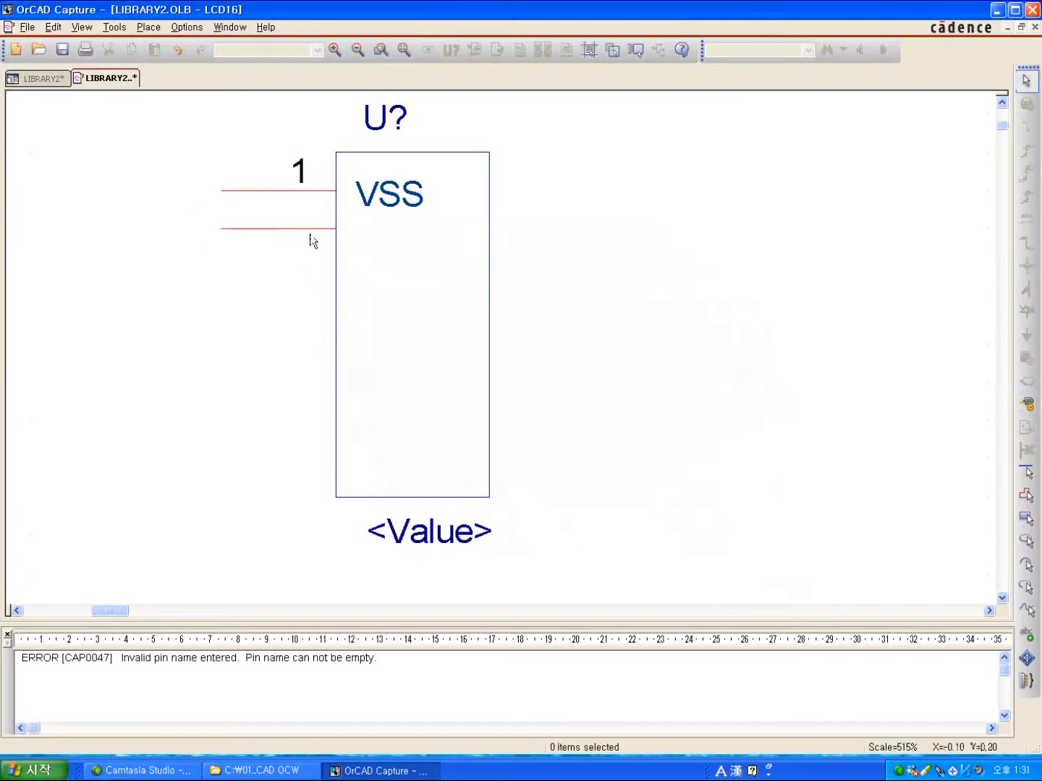
# - Make the VDD power pin visible in its pin properties
pyautogui.click(310, 232)
pyautogui.rightClick(310, 228)
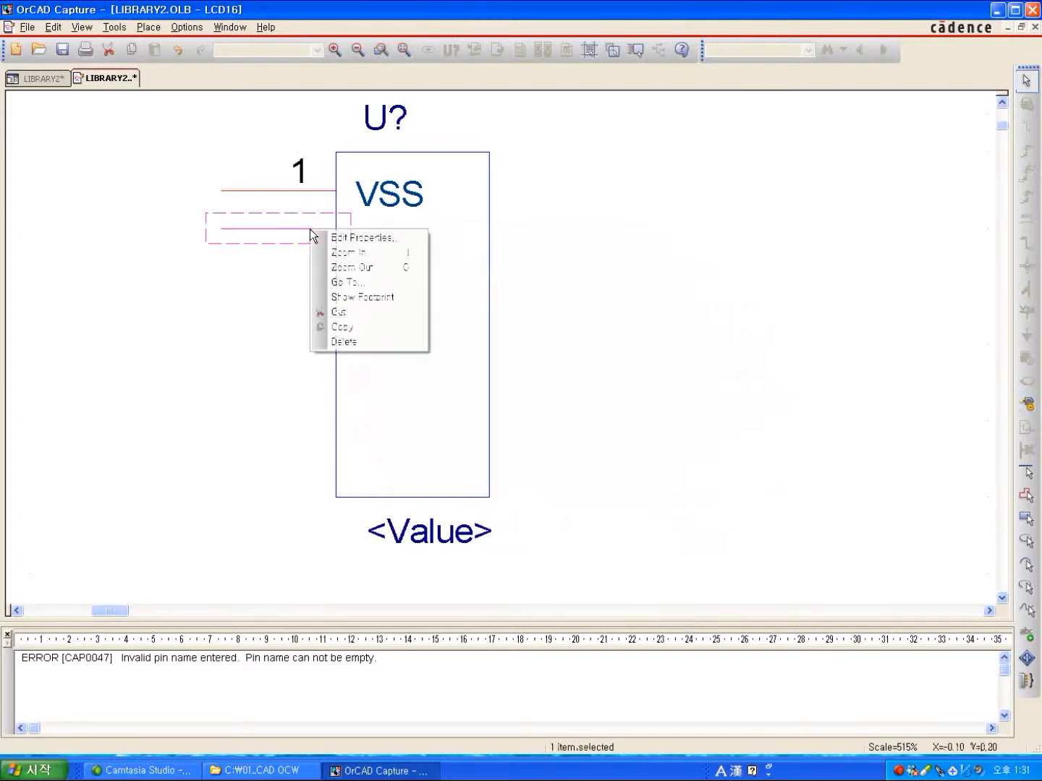
pyautogui.click(333, 237)
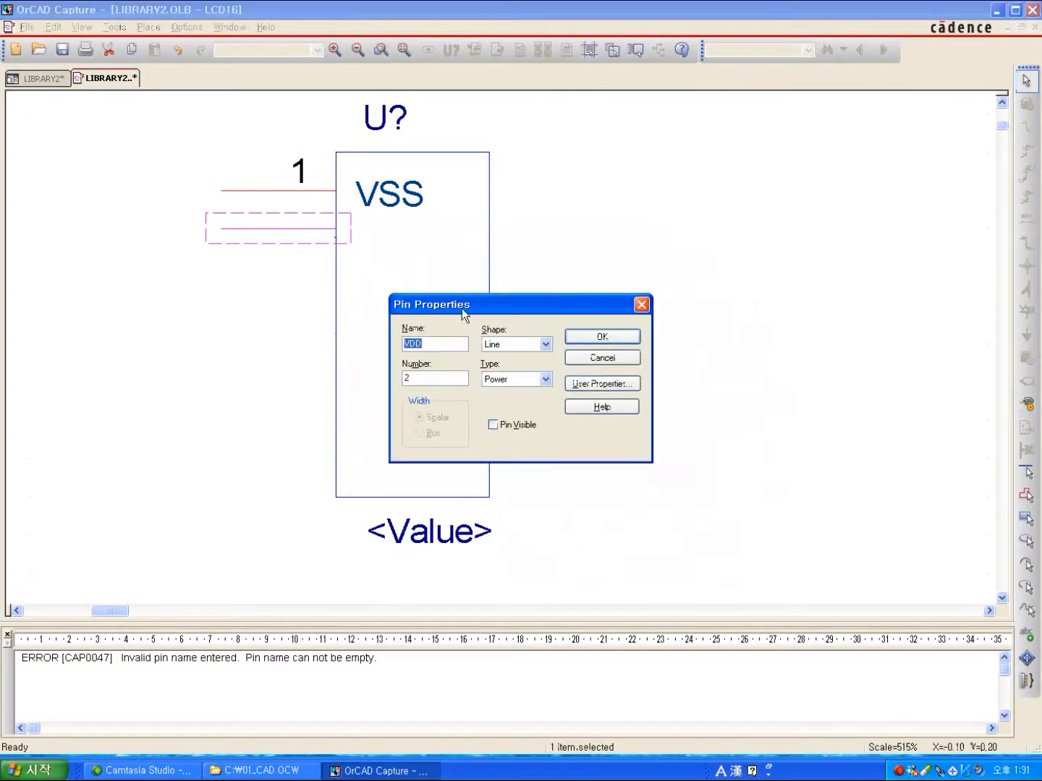
pyautogui.click(493, 426)
pyautogui.click(586, 335)
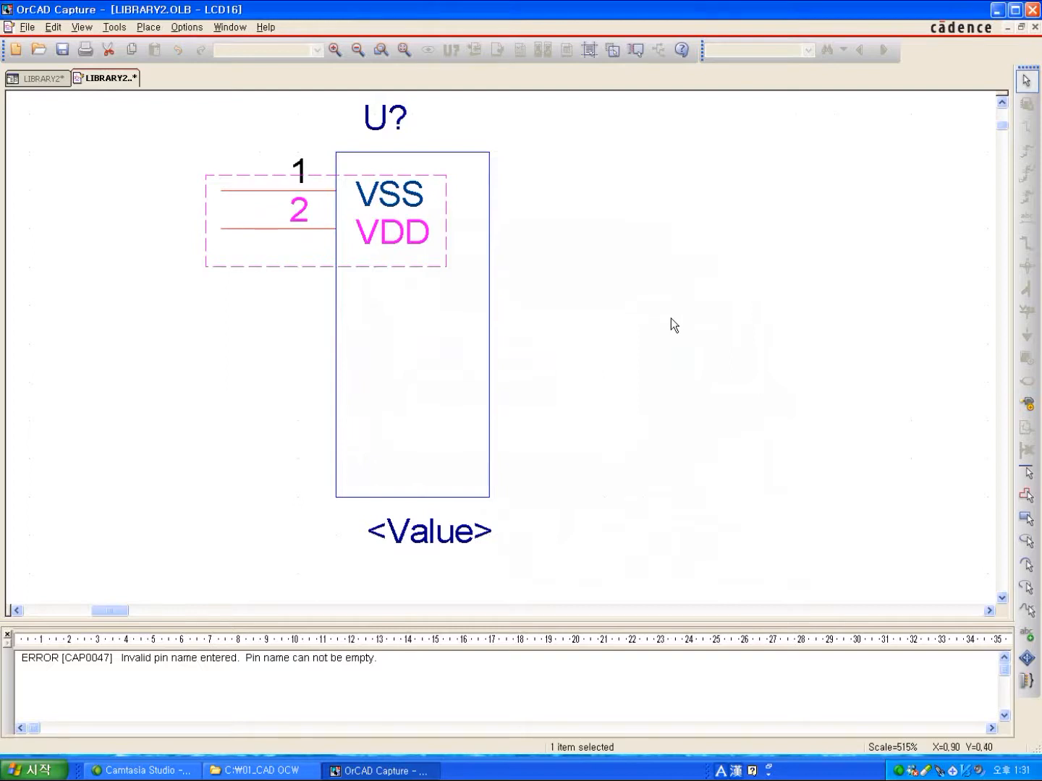
pyautogui.click(668, 319)
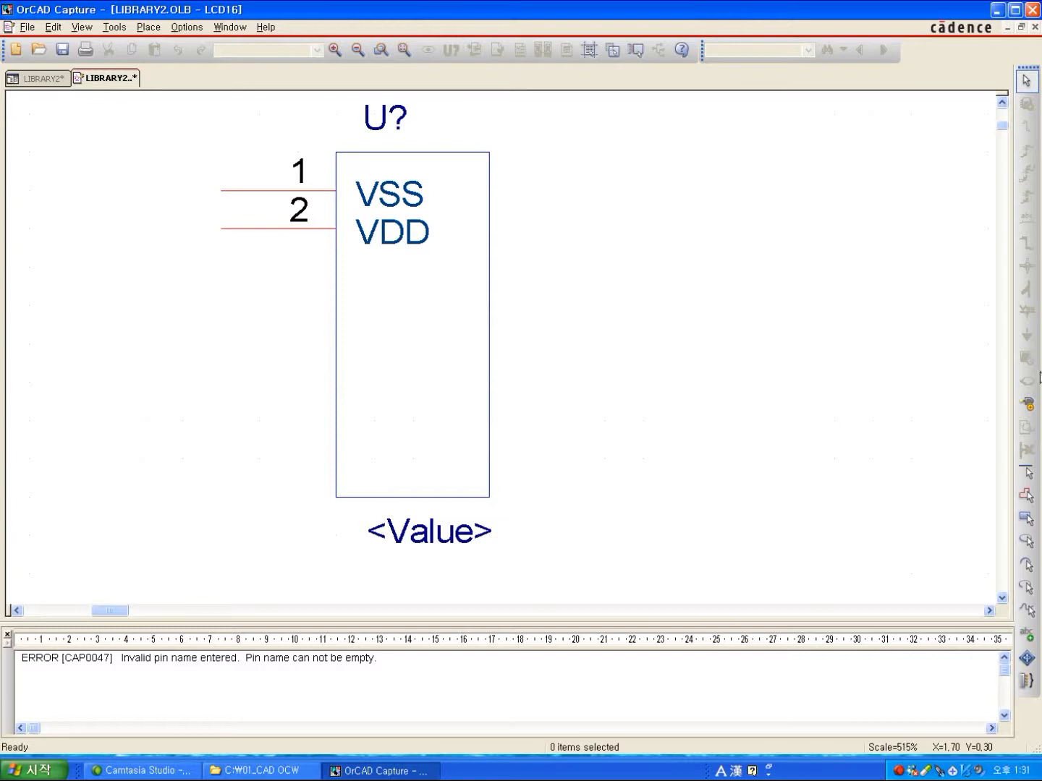
# - Place an Output pin named VO, number 4, on the body's left edge directly below the VDD pin
pyautogui.click(1027, 404)
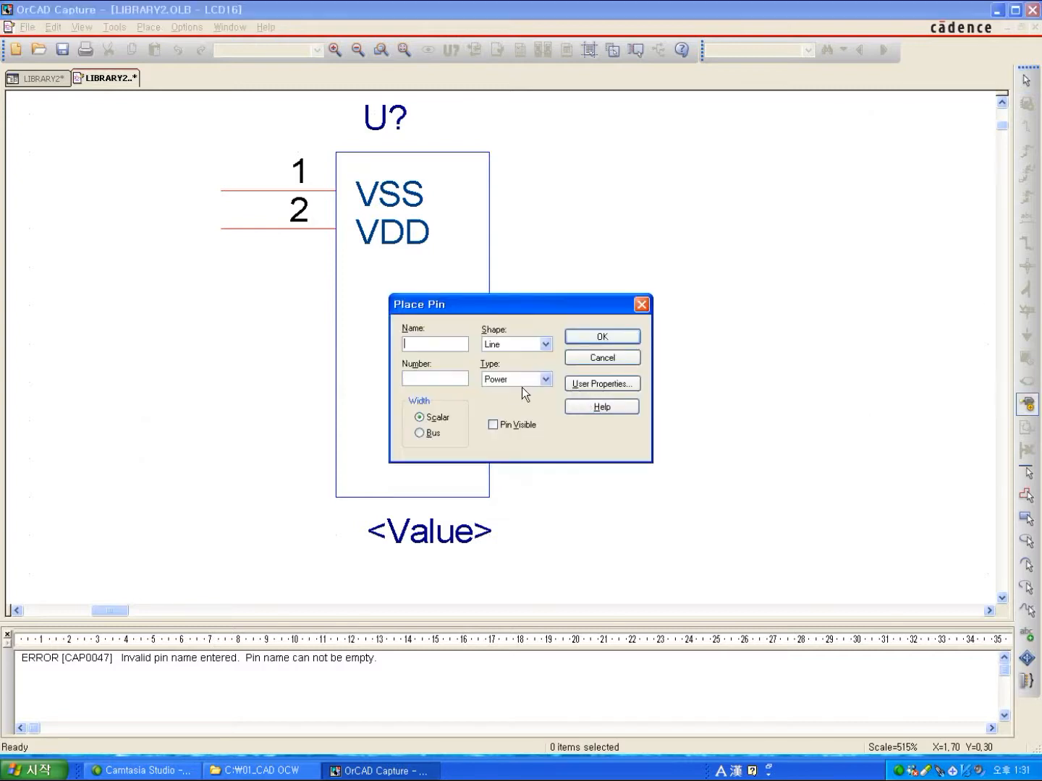
pyautogui.click(491, 426)
pyautogui.click(430, 342)
pyautogui.write('V')
pyautogui.write('D')
pyautogui.write('4')
pyautogui.click(547, 379)
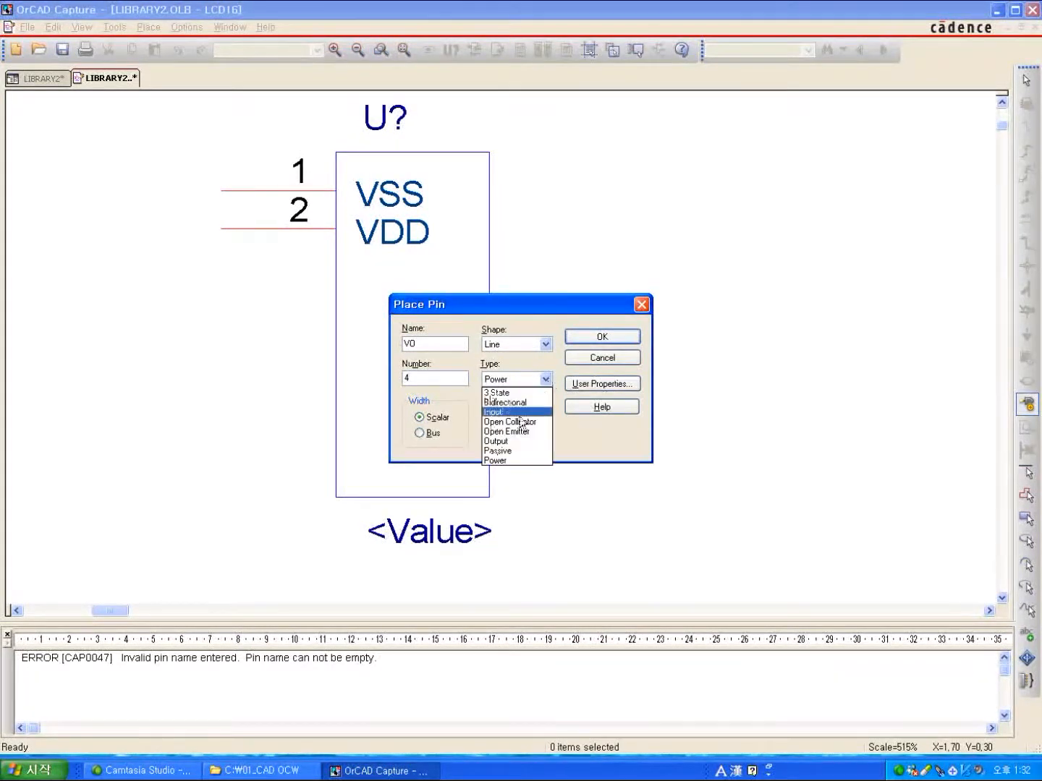
pyautogui.click(509, 441)
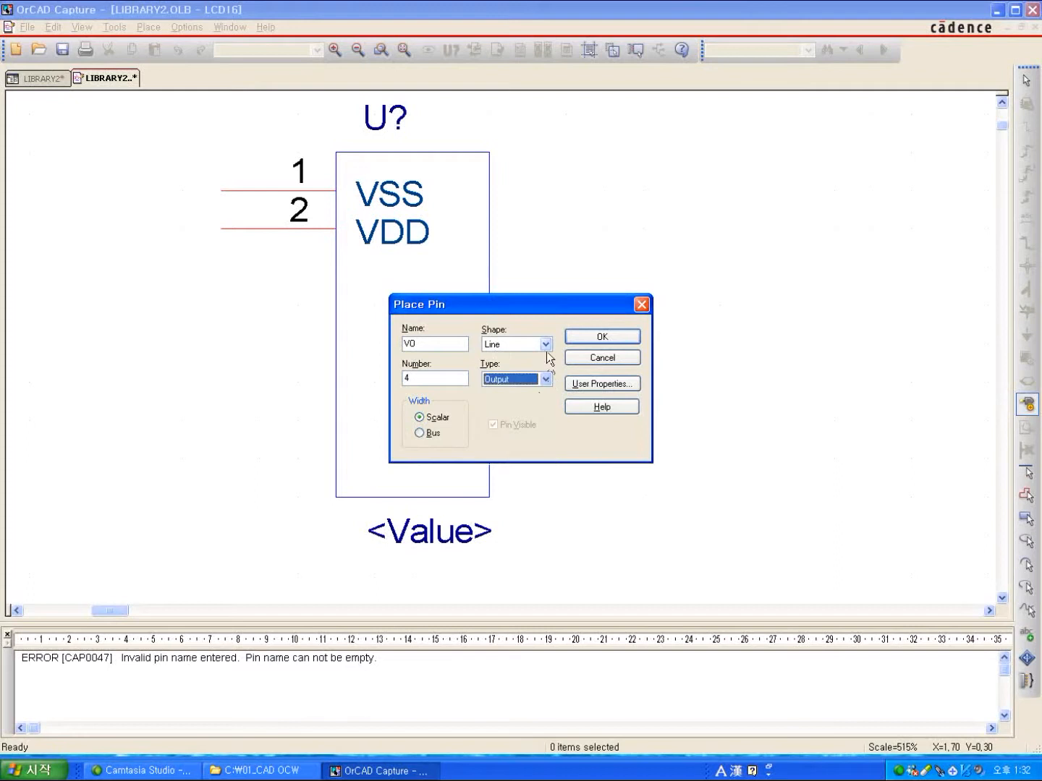
pyautogui.click(603, 337)
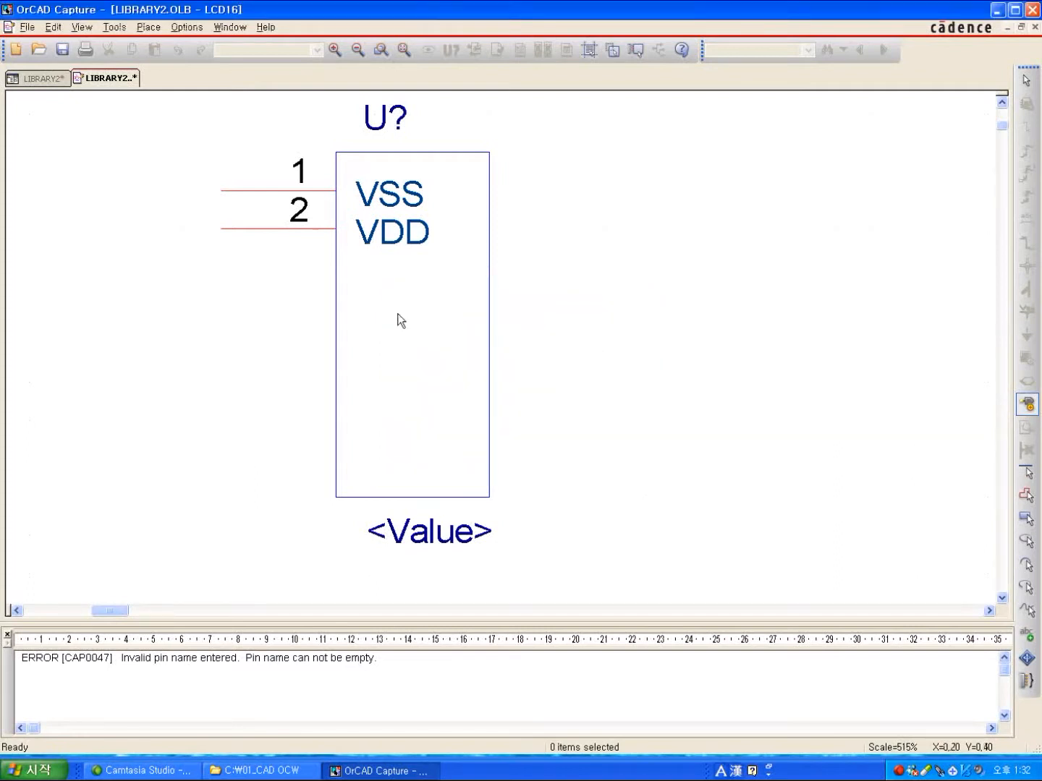
pyautogui.click(321, 273)
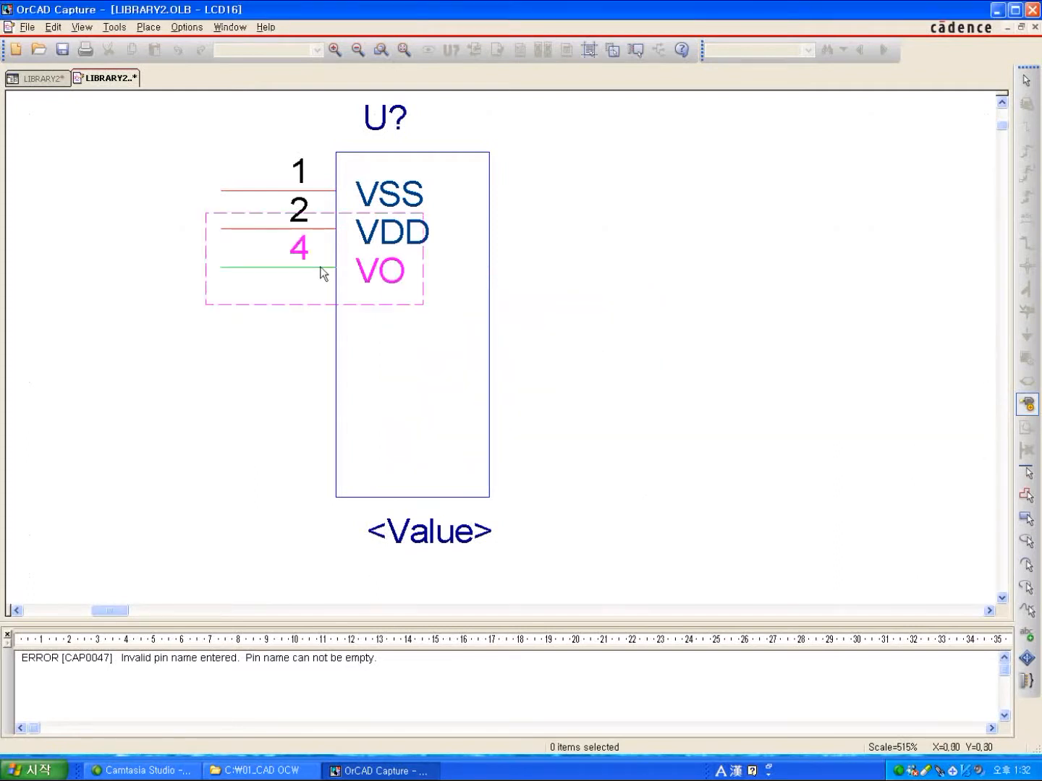
# - Place a Passive pin named RS, number 5, on the body's left edge directly below the VO pin
pyautogui.rightClick(301, 305)
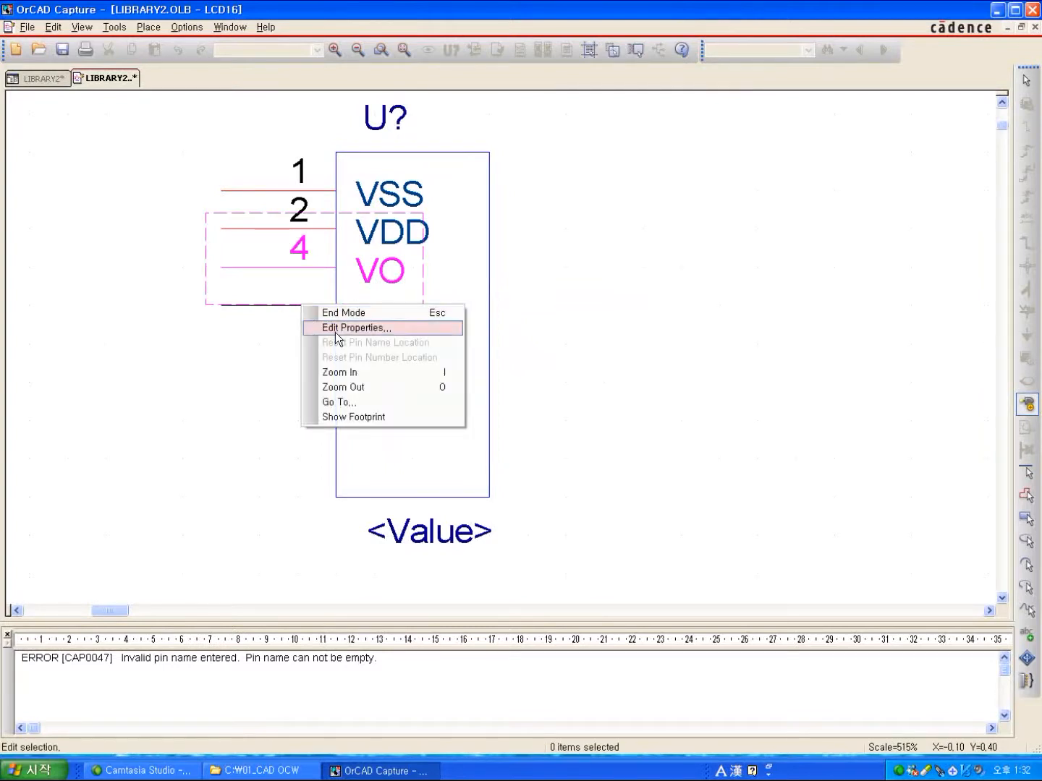
pyautogui.click(336, 329)
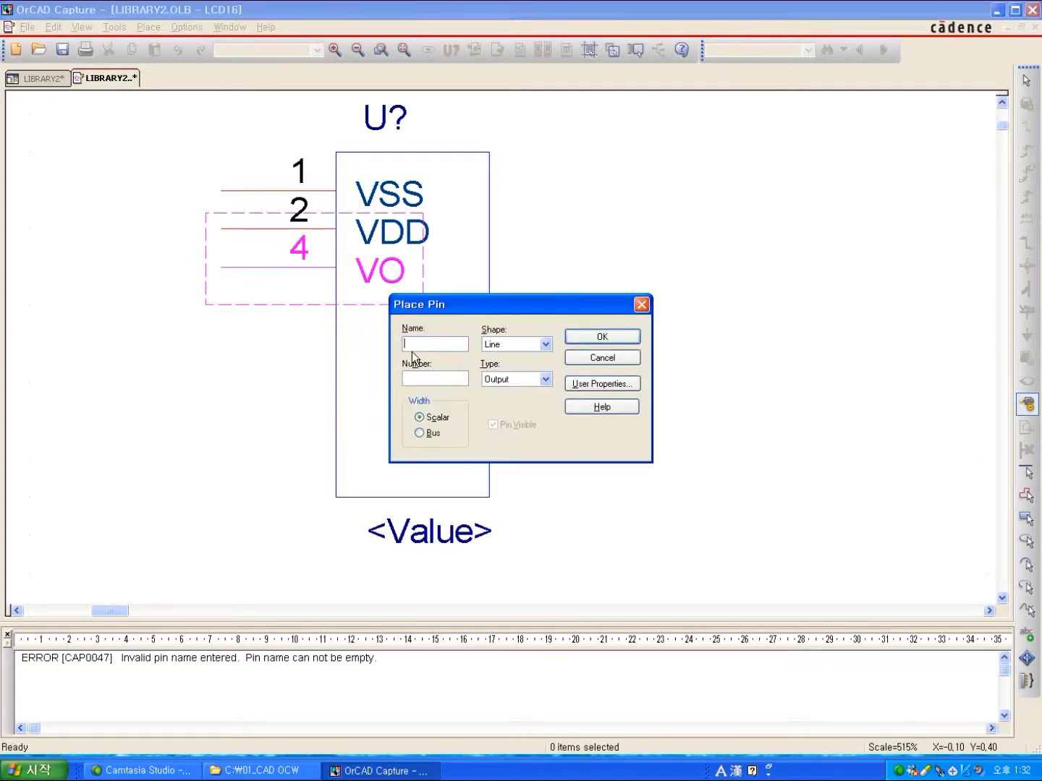
pyautogui.write('RS')
pyautogui.click(421, 377)
pyautogui.click(543, 380)
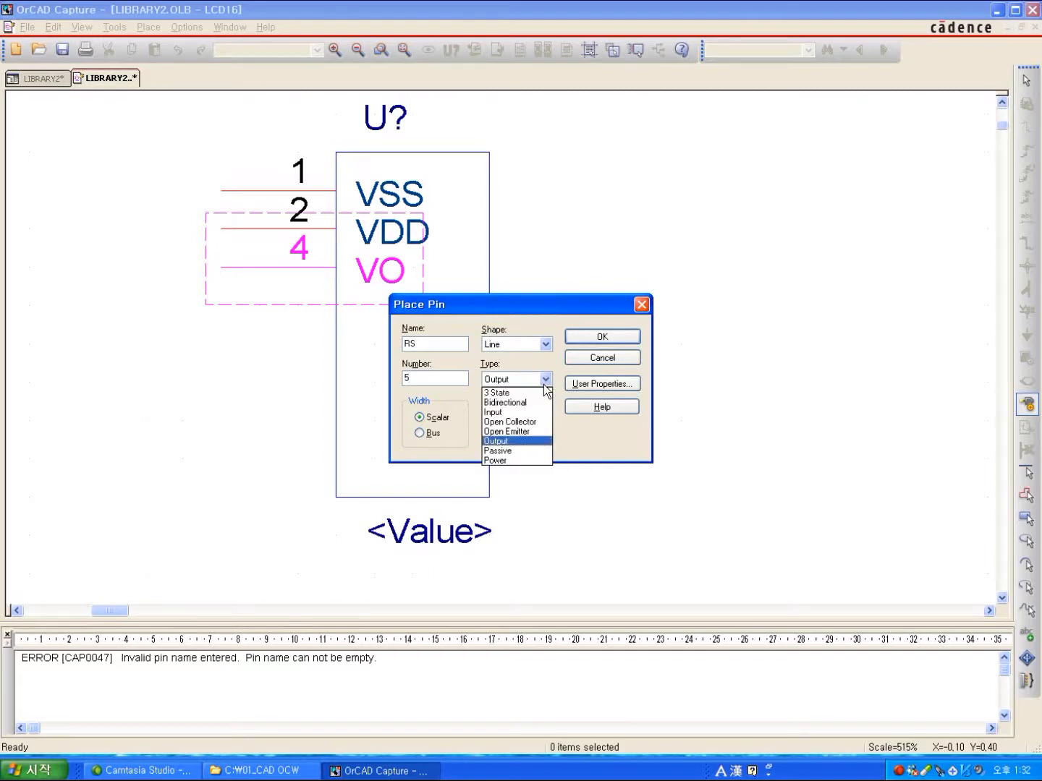
pyautogui.click(510, 452)
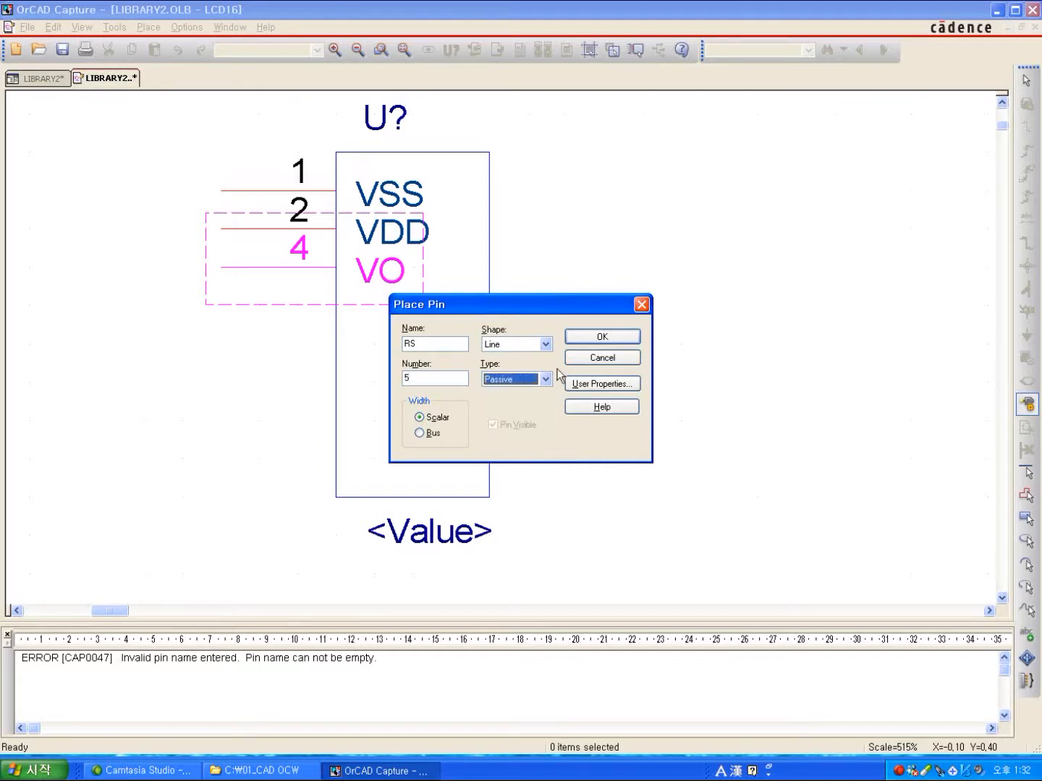
pyautogui.click(579, 337)
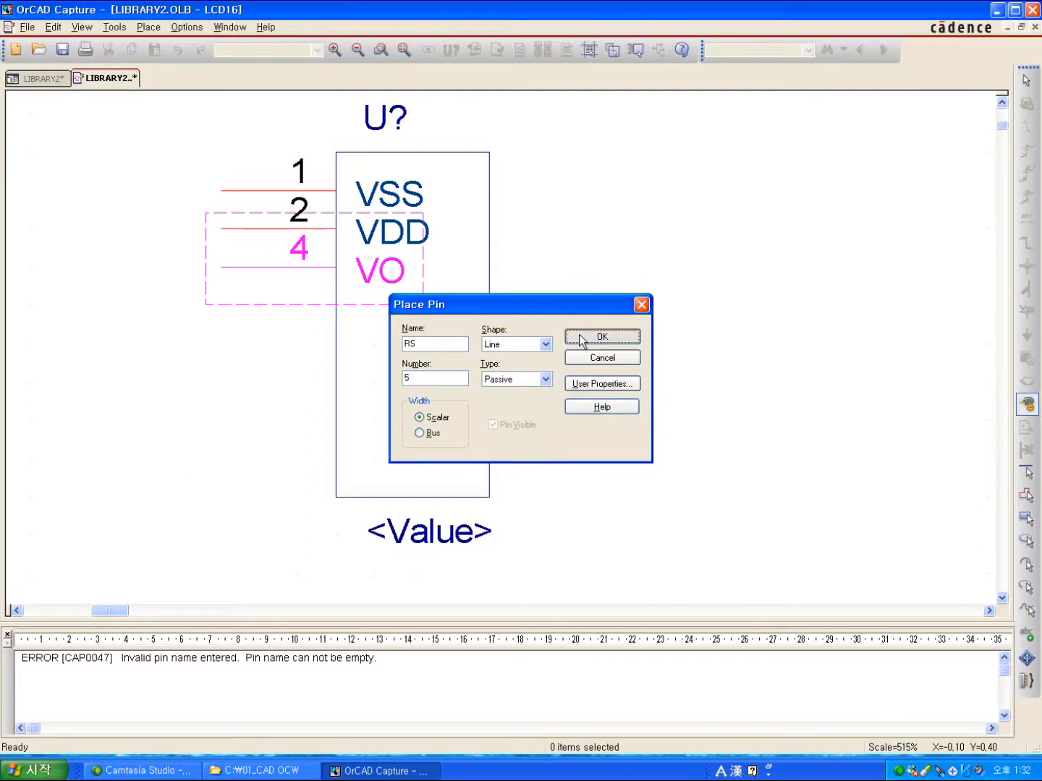
pyautogui.click(371, 310)
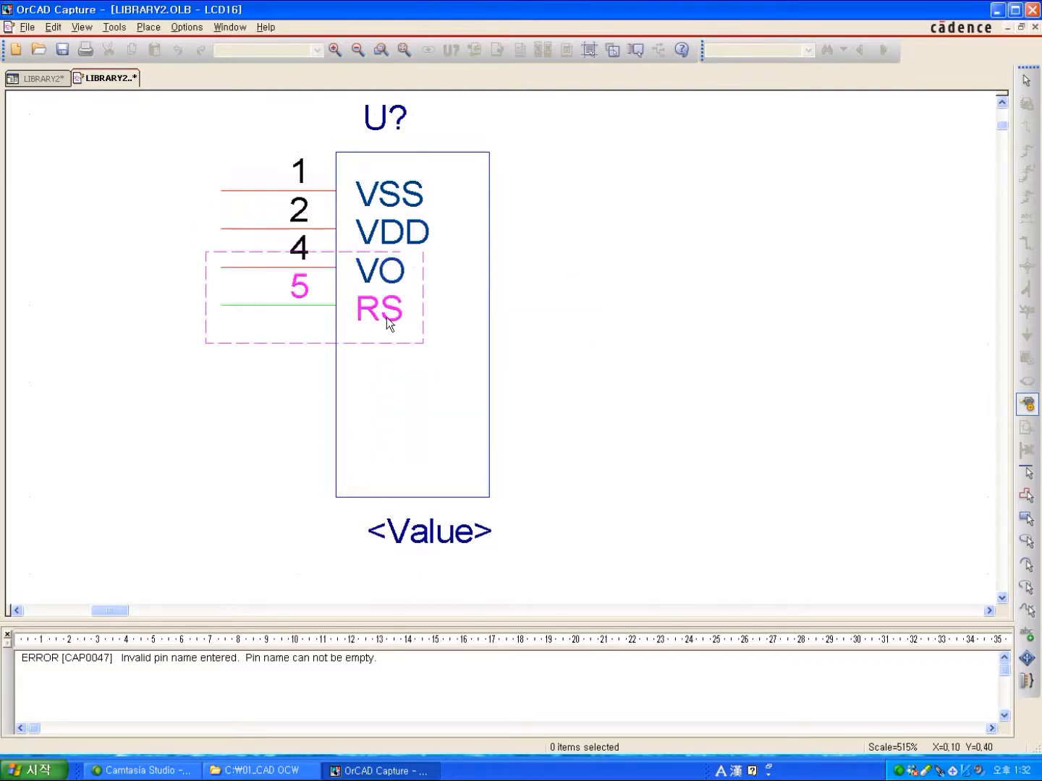
# - Place four more RS pins, numbered 6 to 9, down the body's left edge and finish pin placement
pyautogui.click(353, 347)
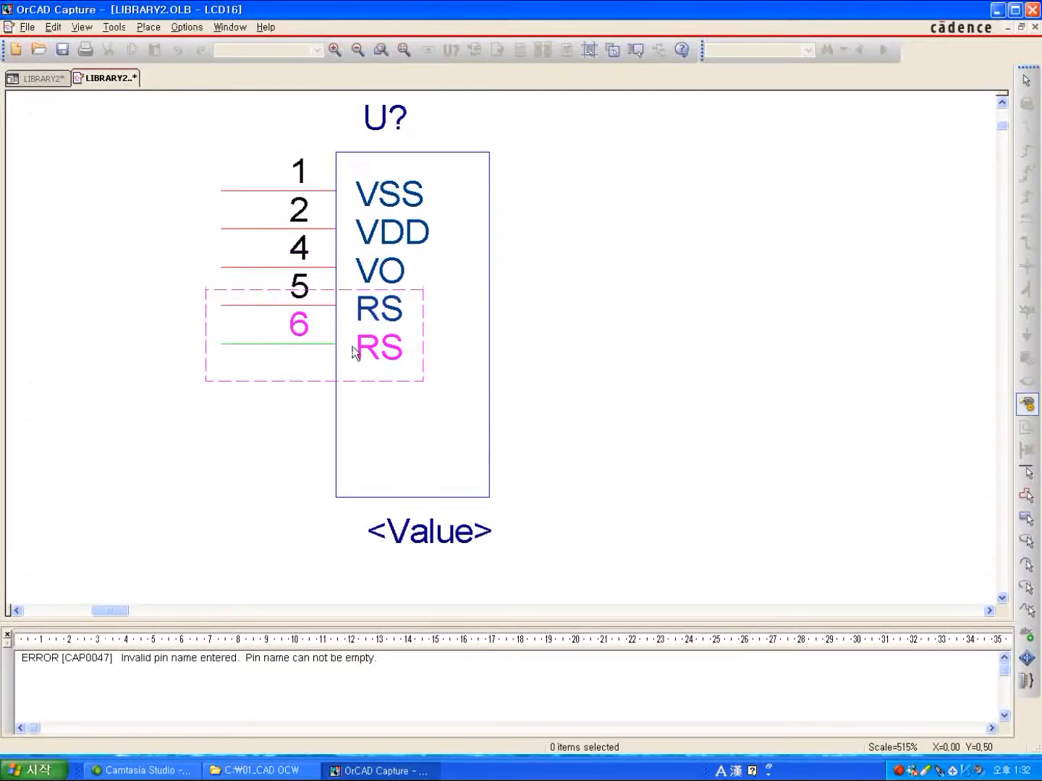
pyautogui.click(340, 369)
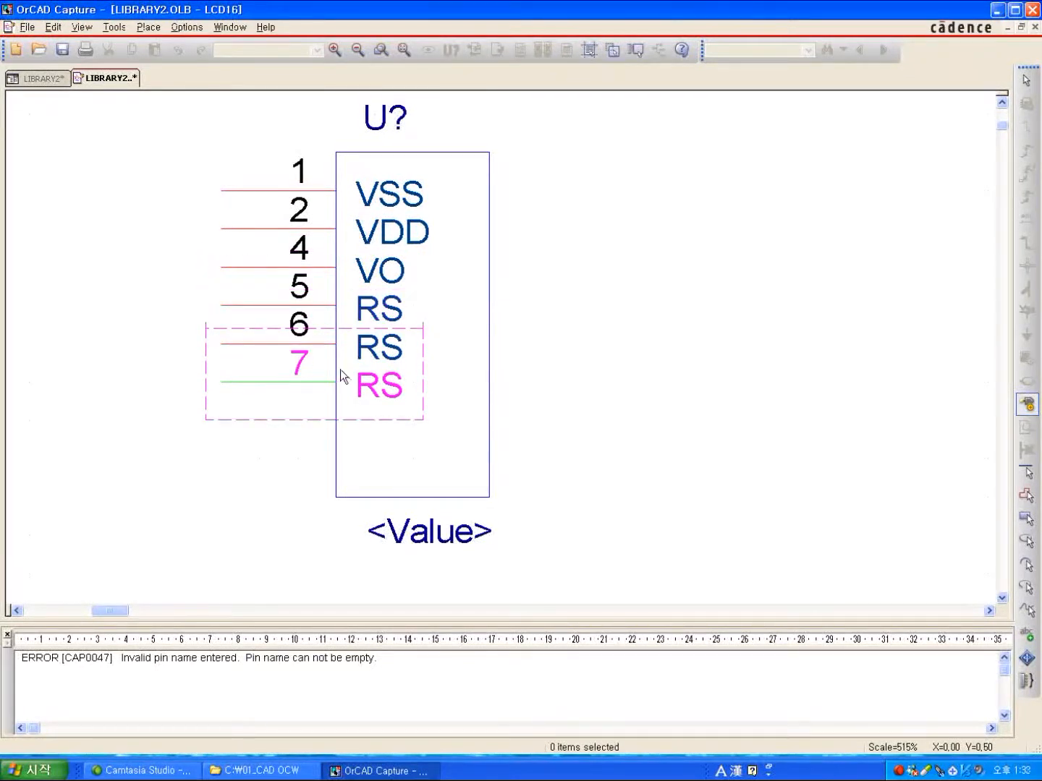
pyautogui.click(337, 426)
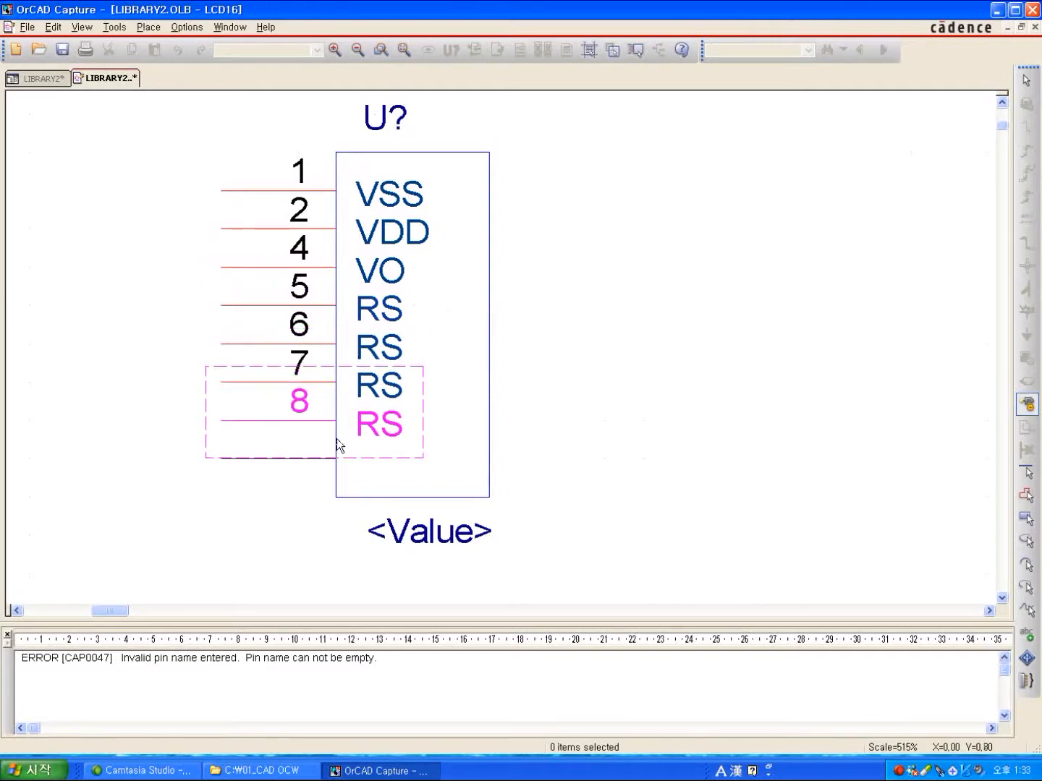
pyautogui.click(337, 439)
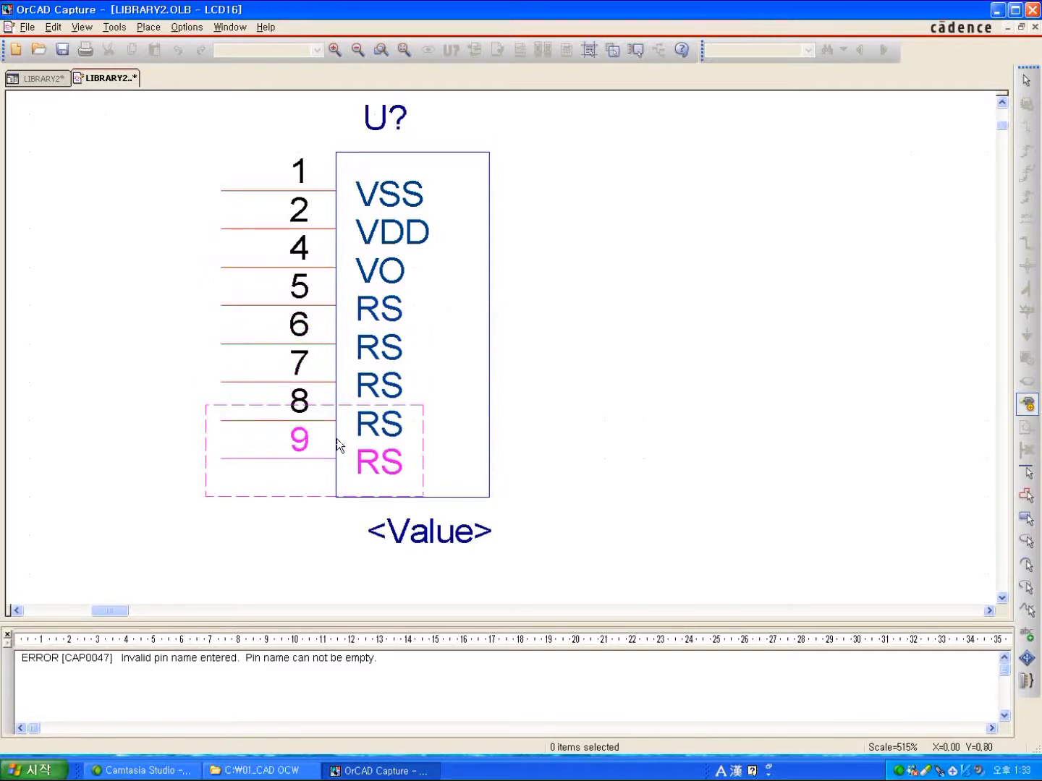
pyautogui.rightClick(469, 327)
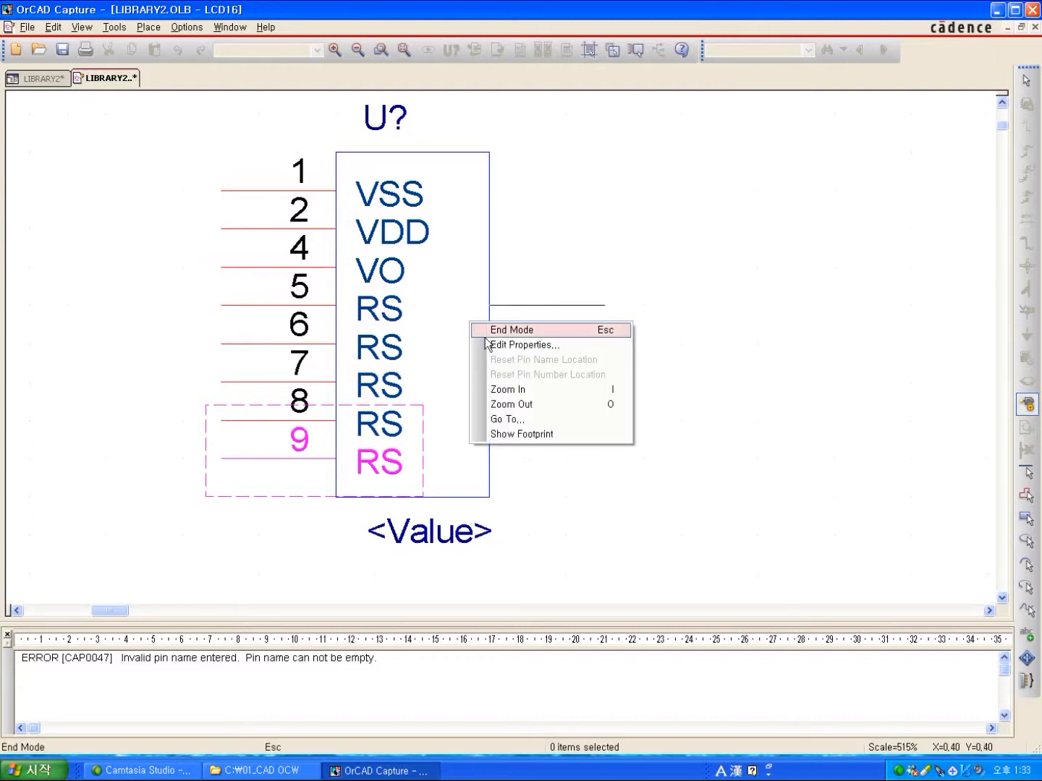
pyautogui.click(485, 331)
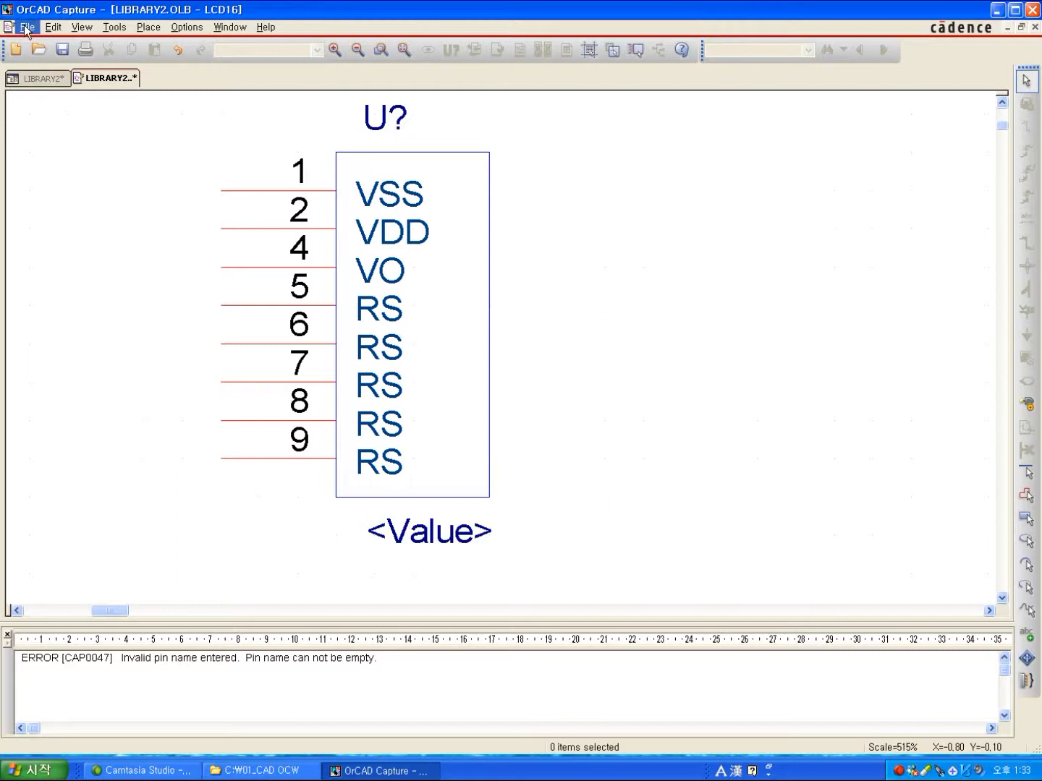
# - View the LCD16 part as a whole package and return to the single-part view
pyautogui.click(71, 29)
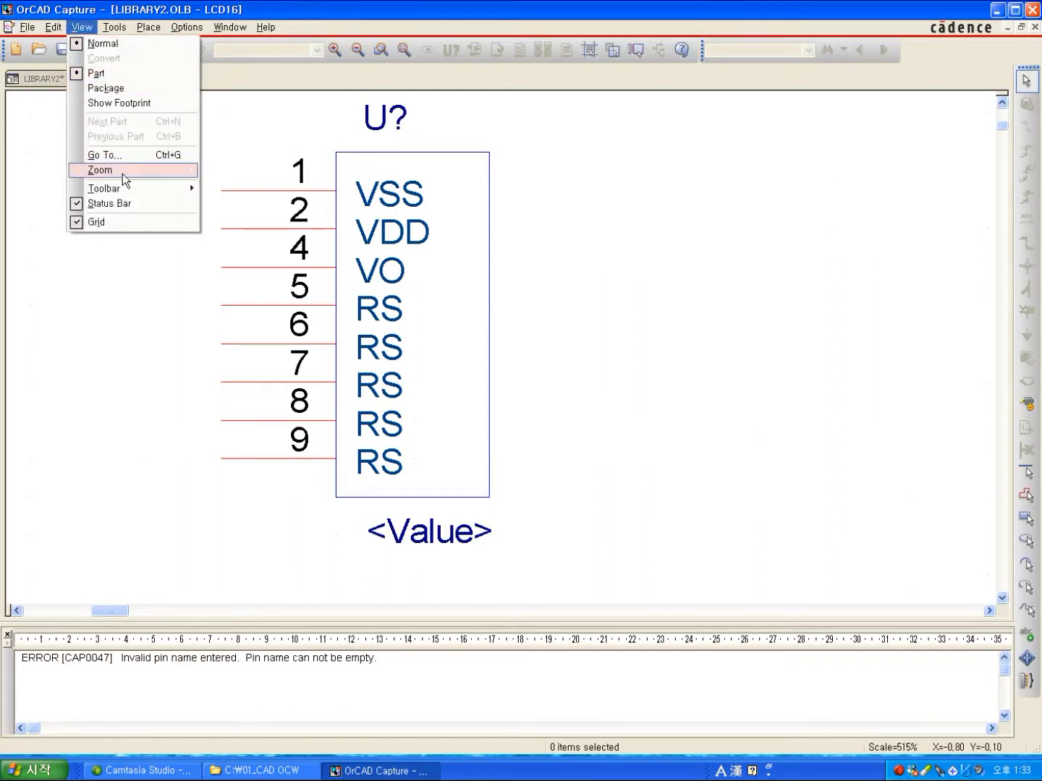
pyautogui.click(101, 88)
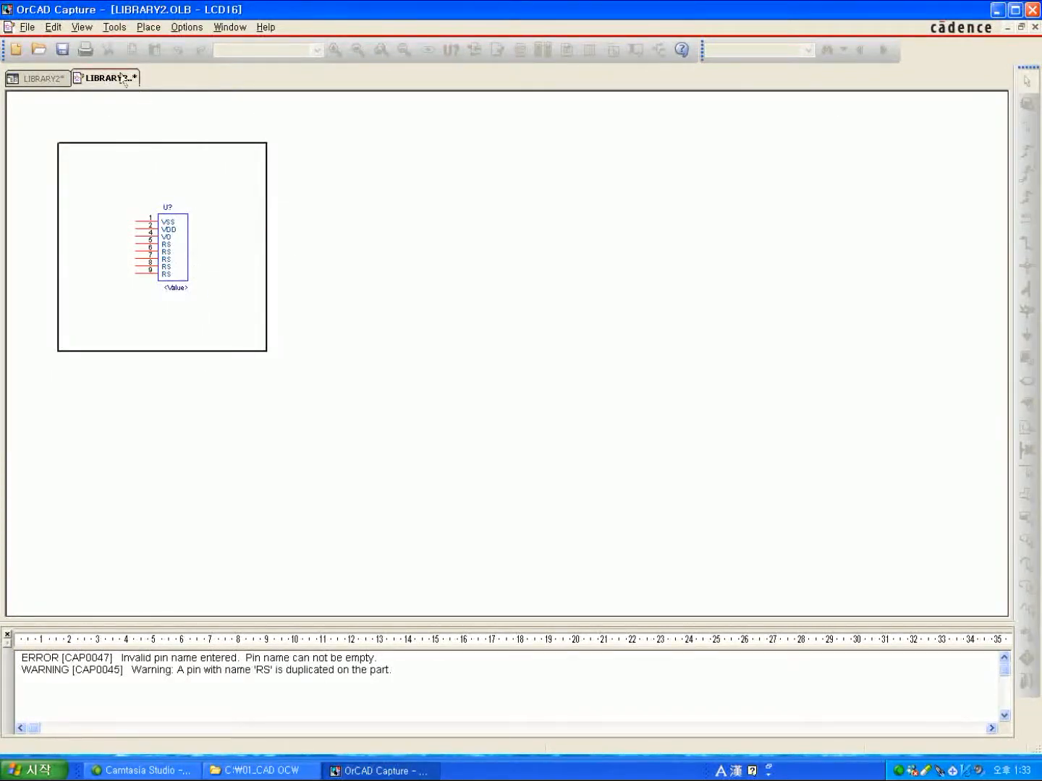
pyautogui.click(76, 28)
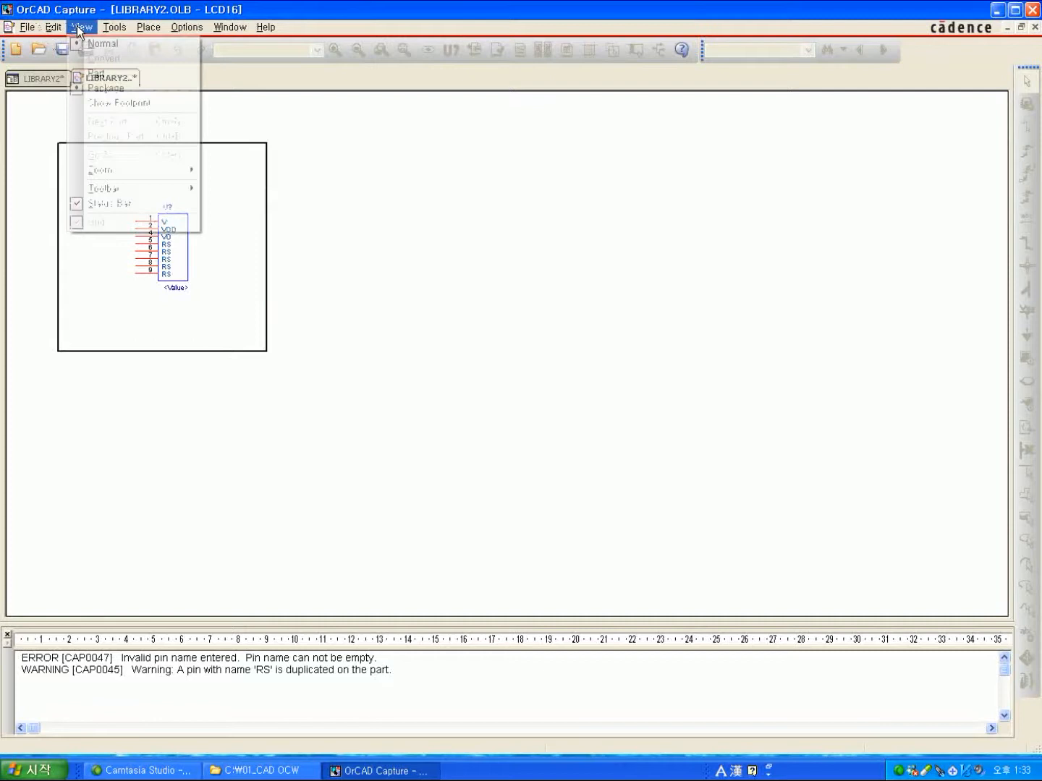
pyautogui.click(103, 73)
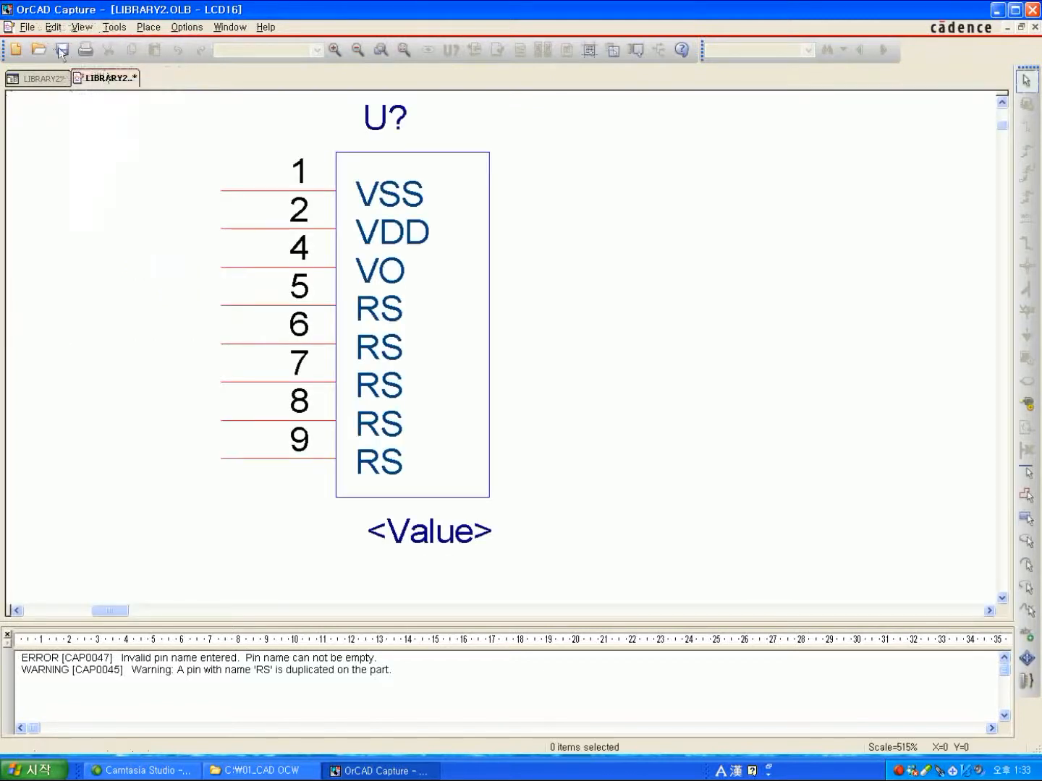
# - Save the LCD16 part in LIBRARY2, accepting the duplicated RS pin names
pyautogui.click(32, 30)
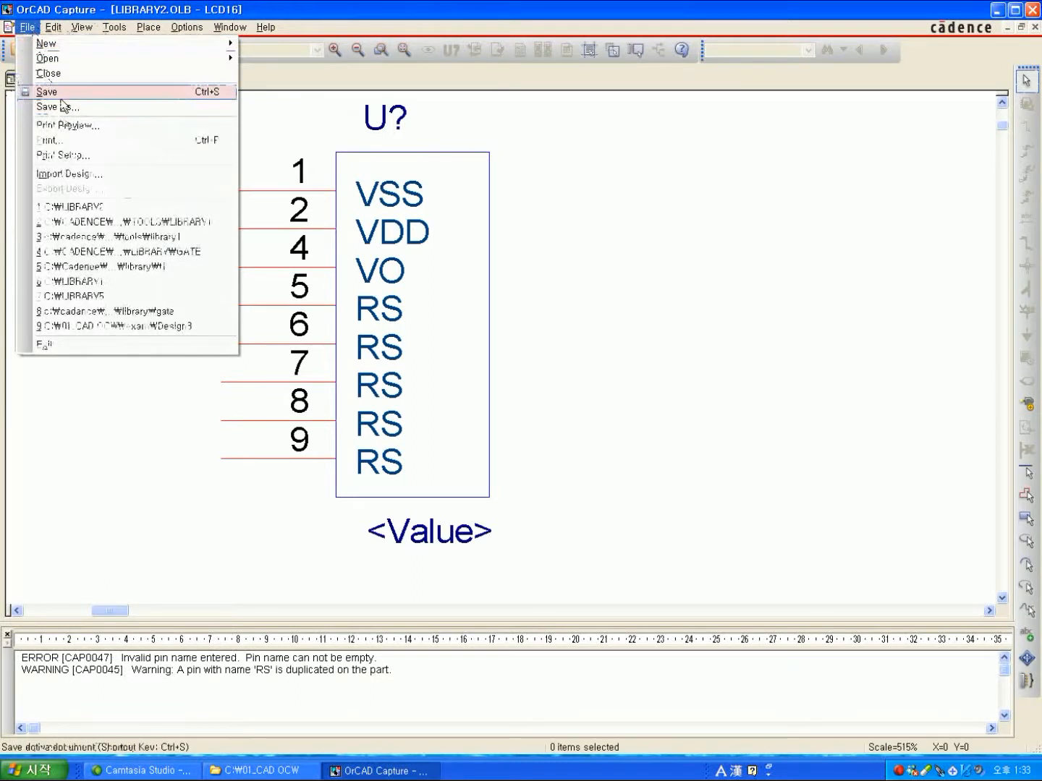
pyautogui.click(60, 93)
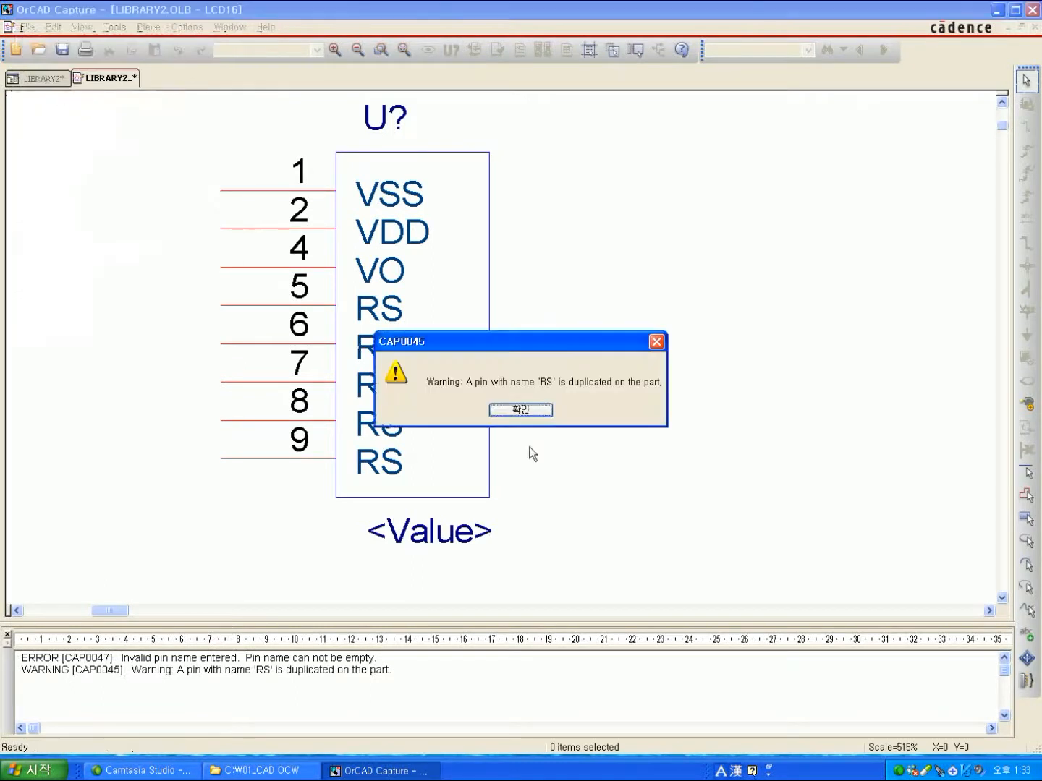
pyautogui.click(533, 410)
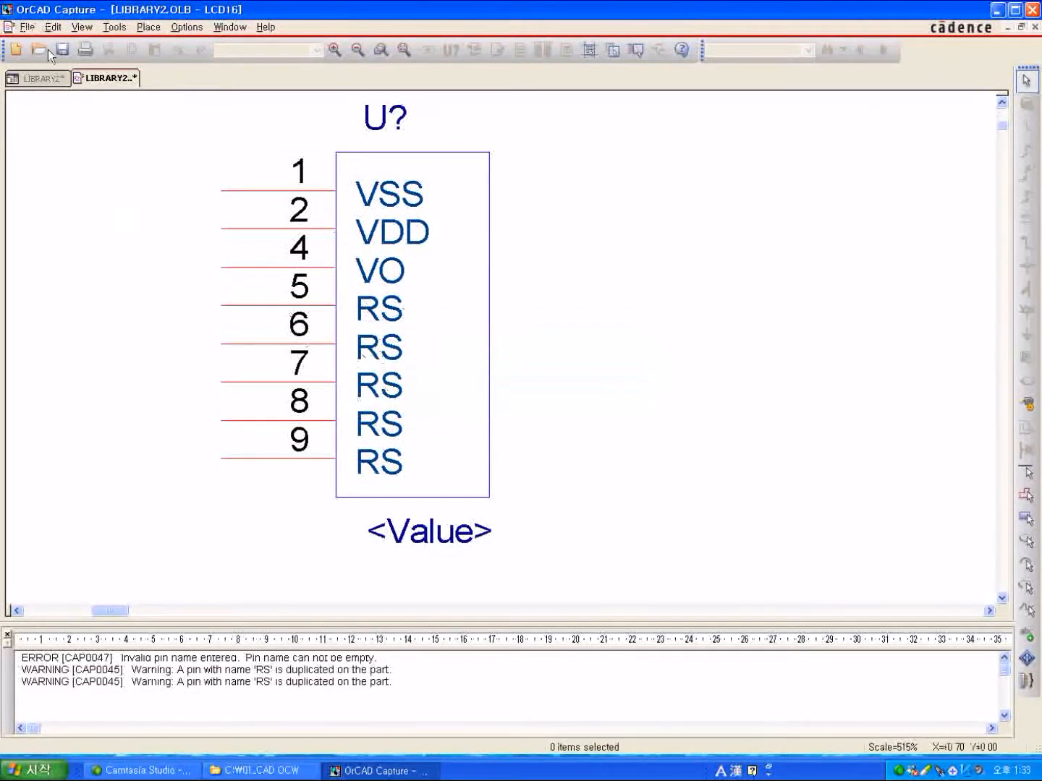
pyautogui.click(28, 27)
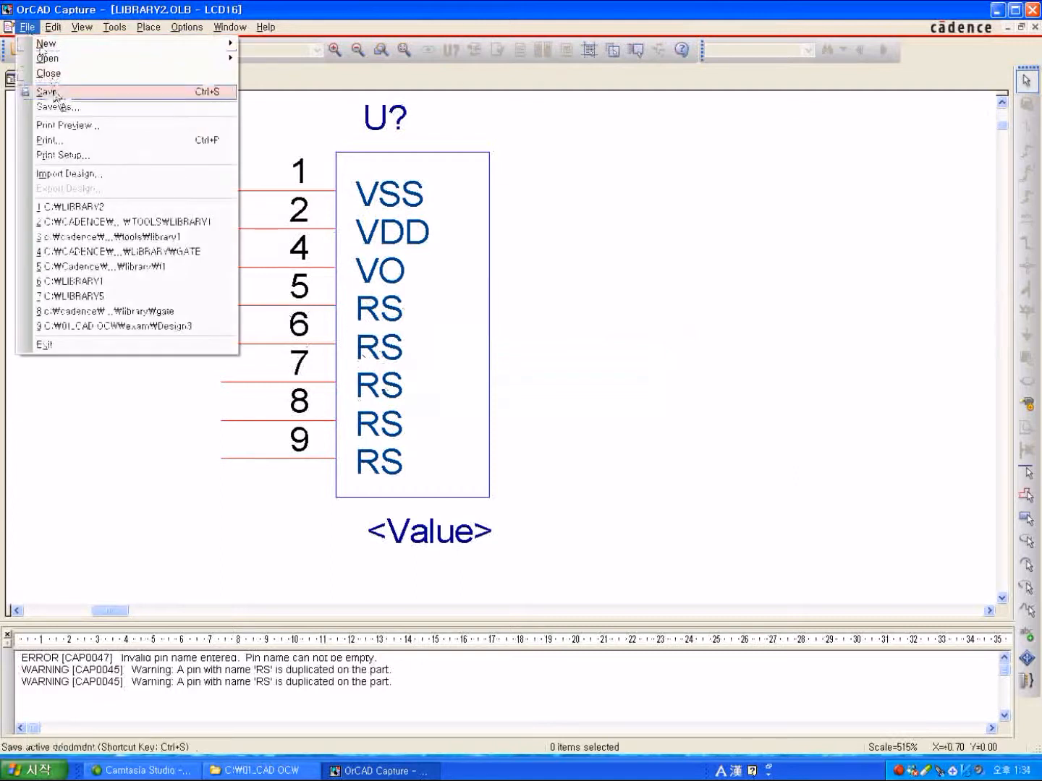
pyautogui.click(50, 92)
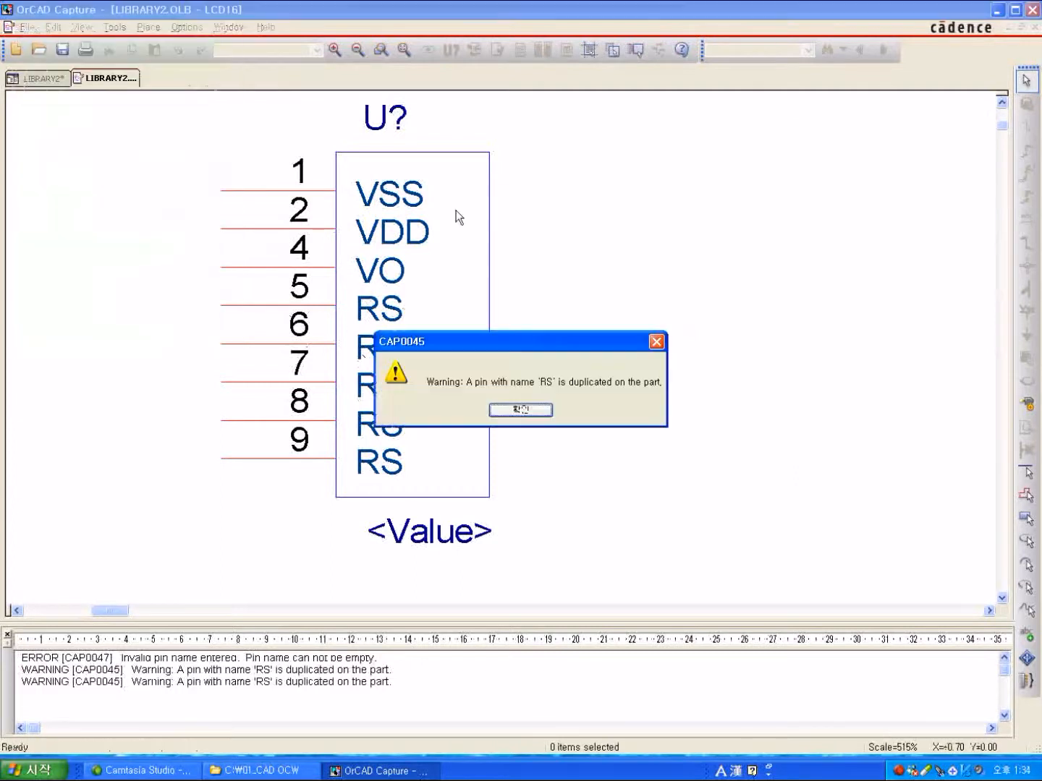
pyautogui.click(512, 411)
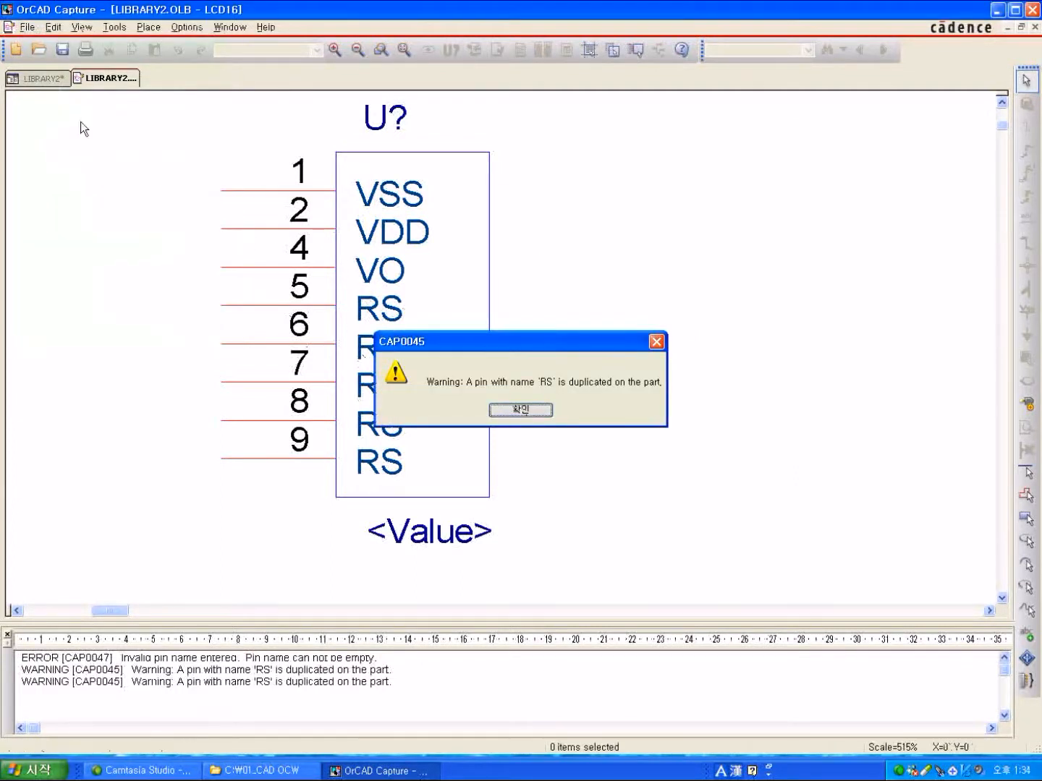
pyautogui.press('Return')
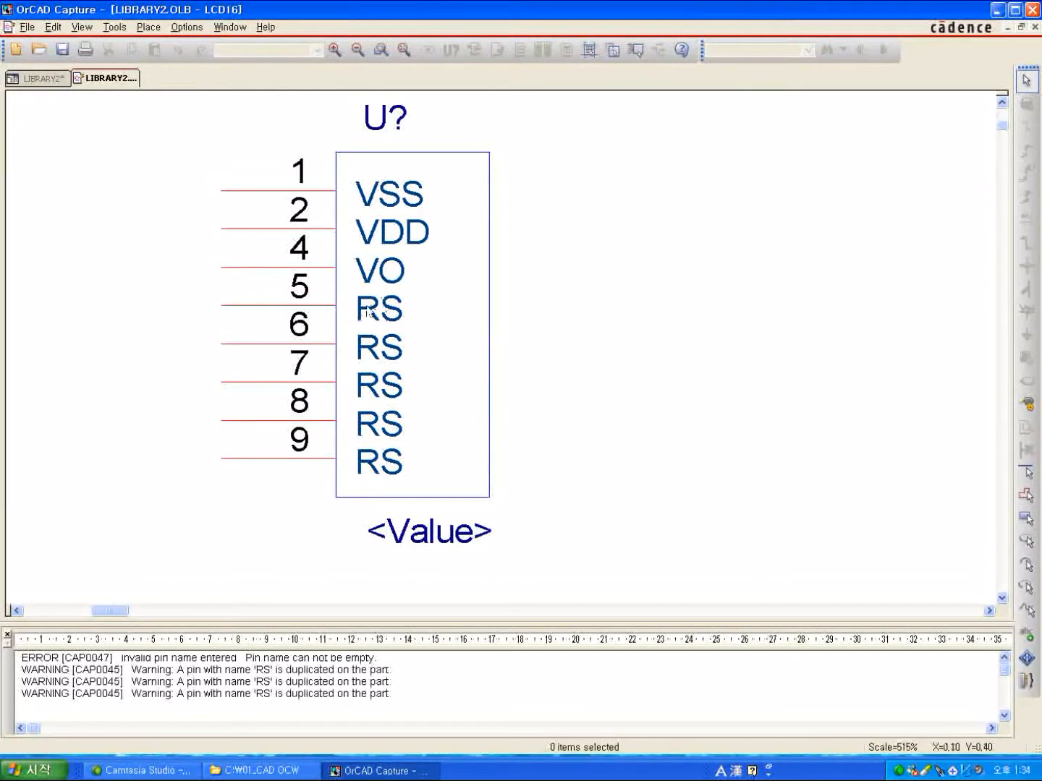
# - Rename pin 5 as RS0 in its pin properties and deselect it
pyautogui.click(309, 305)
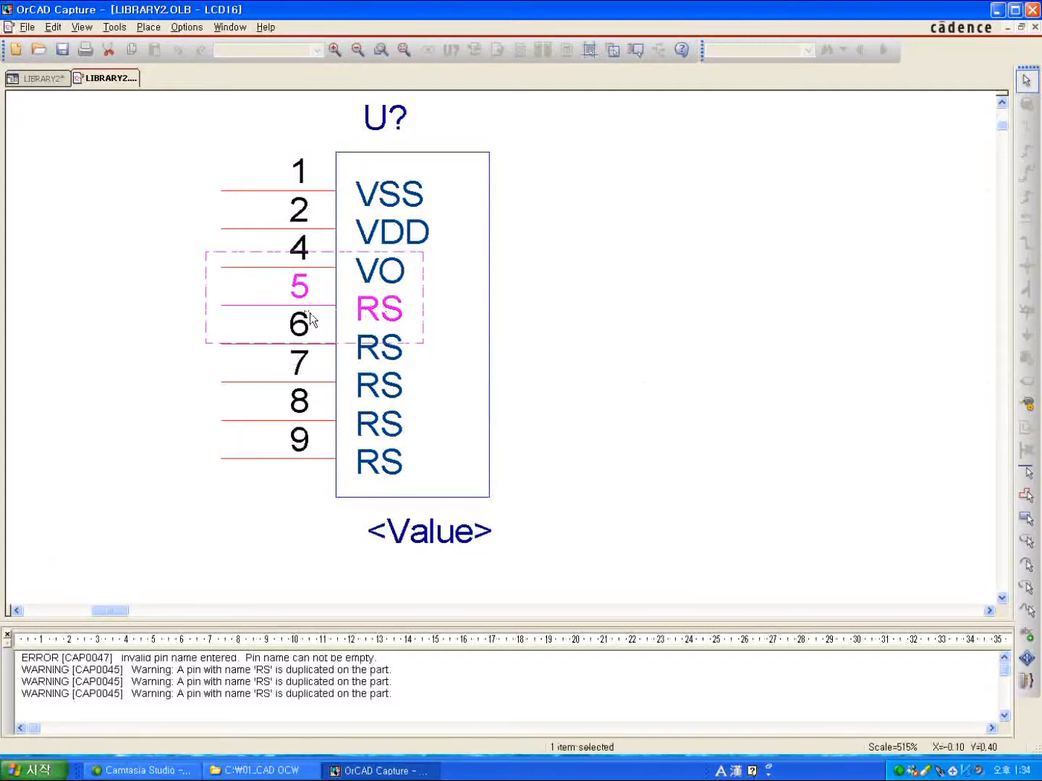
pyautogui.click(306, 349)
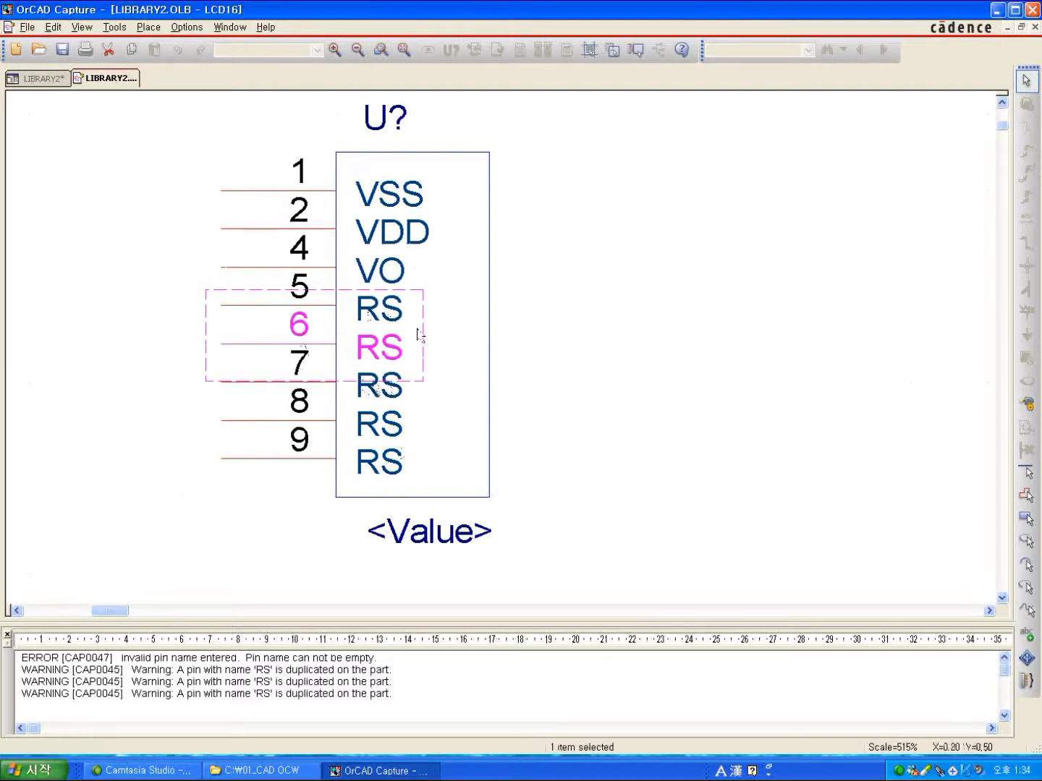
pyautogui.click(381, 315)
pyautogui.rightClick(380, 316)
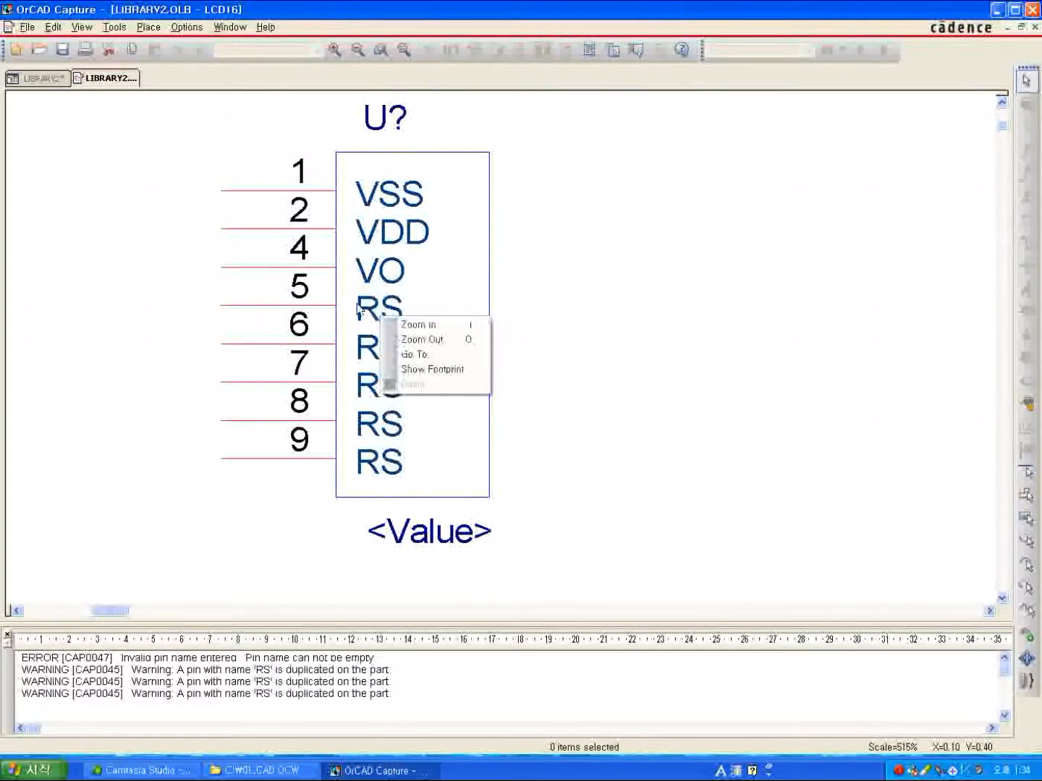
pyautogui.click(315, 311)
pyautogui.click(295, 309)
pyautogui.rightClick(296, 310)
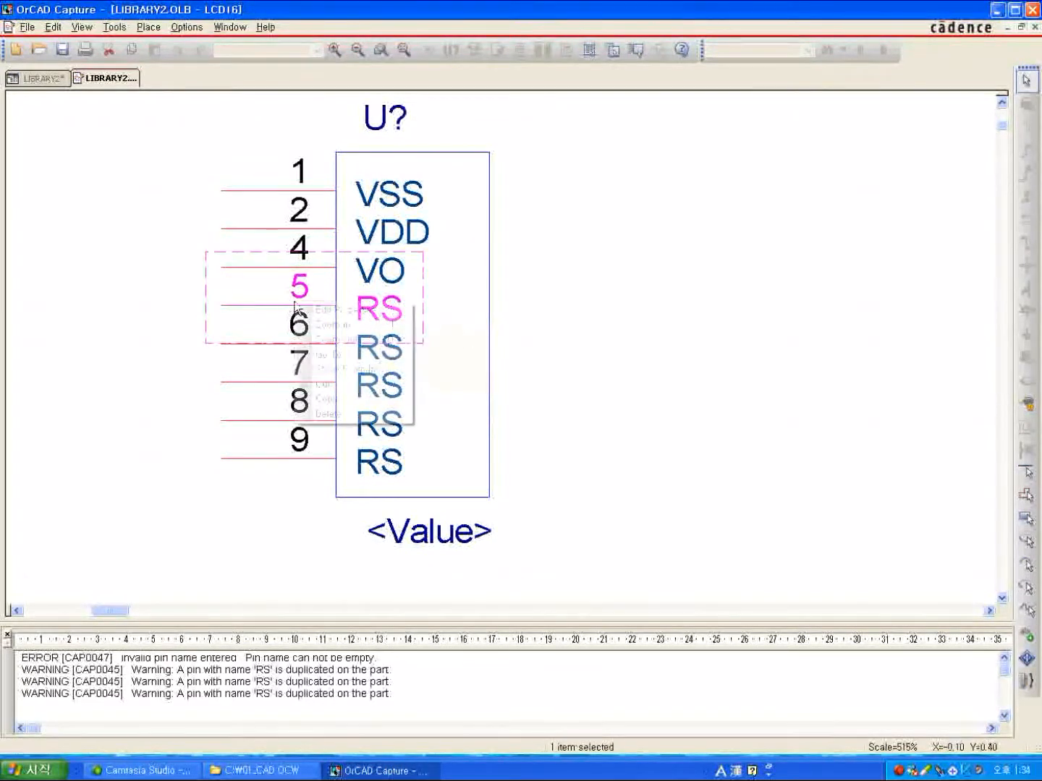
pyautogui.click(363, 310)
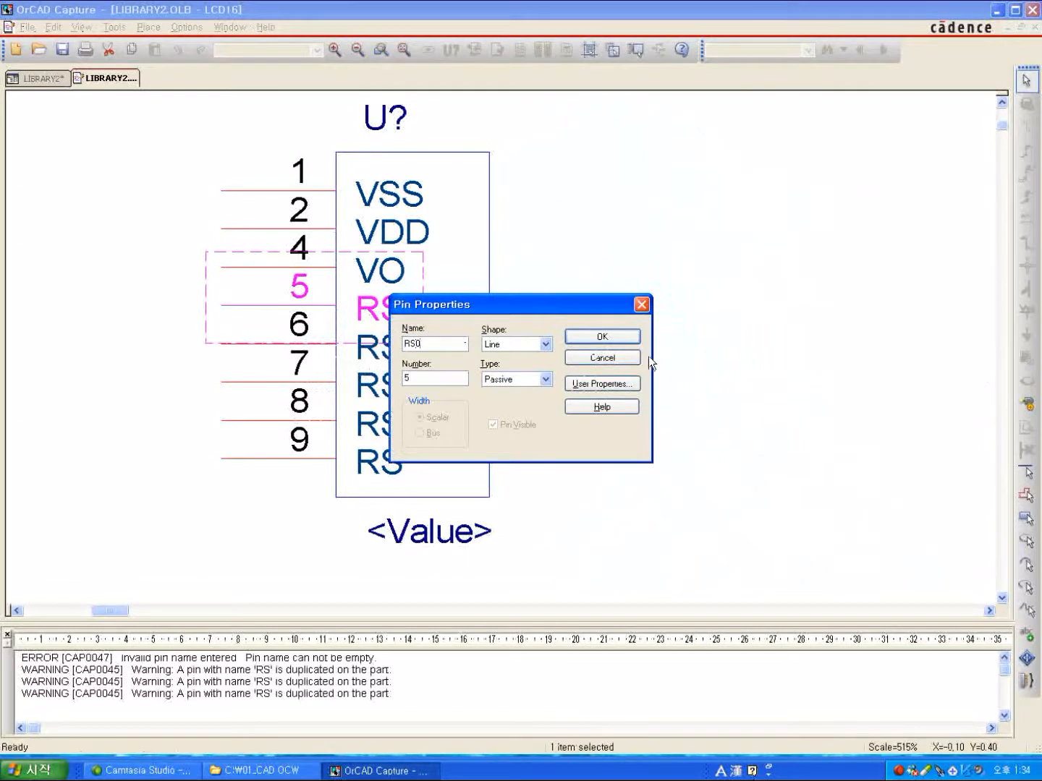
pyautogui.click(627, 341)
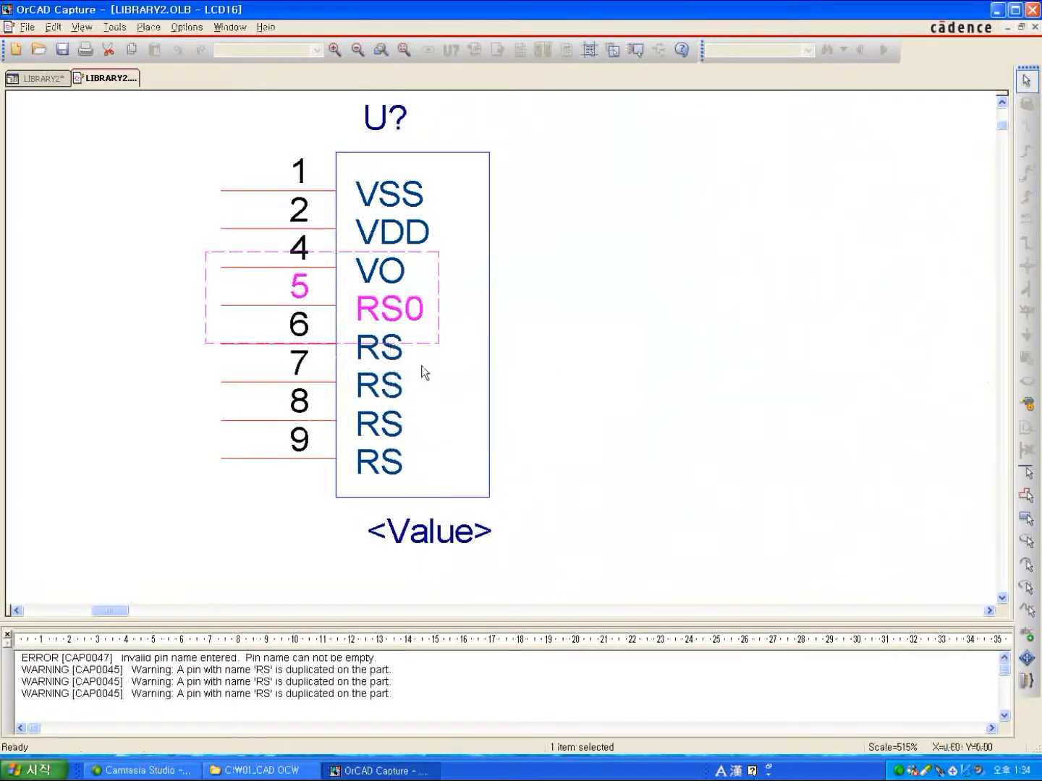
pyautogui.click(399, 368)
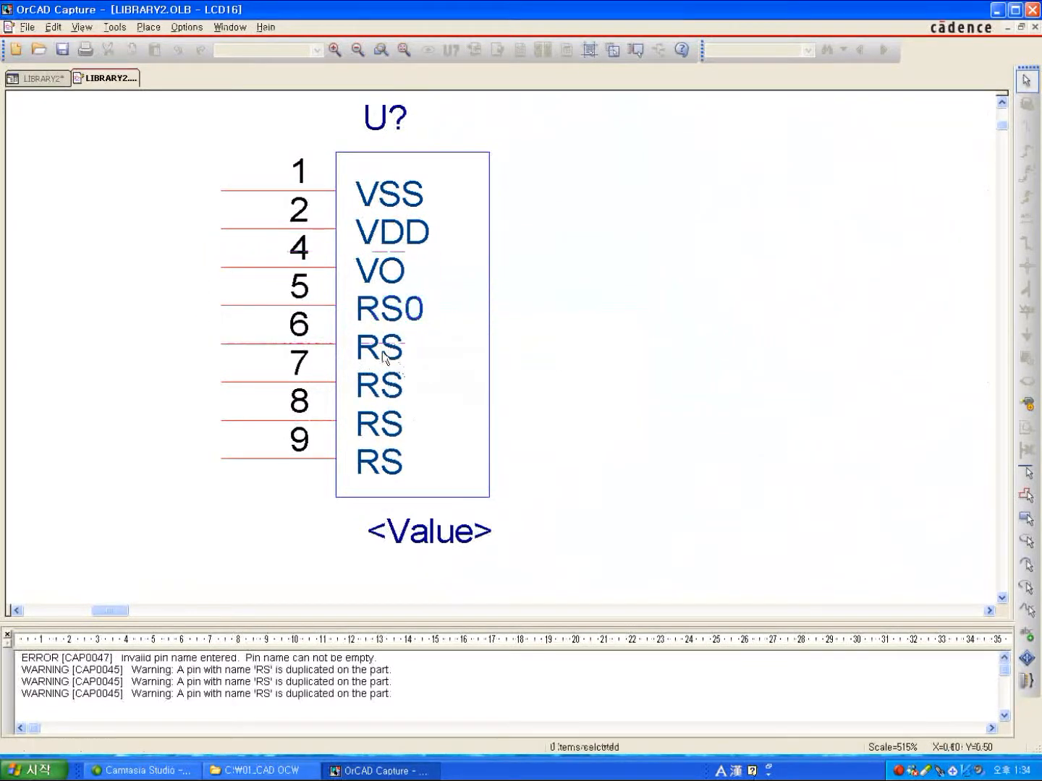
# - Rename pin 6 as RS1 in its pin properties and deselect it
pyautogui.rightClick(367, 355)
pyautogui.click(316, 350)
pyautogui.click(312, 350)
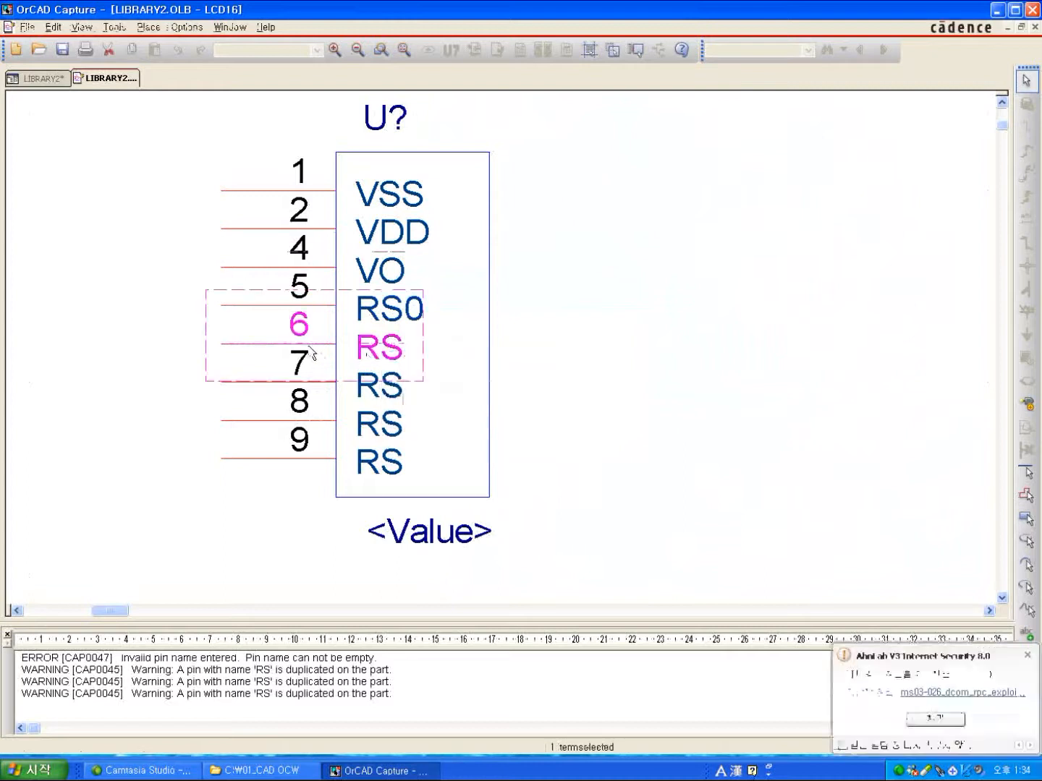
pyautogui.rightClick(323, 348)
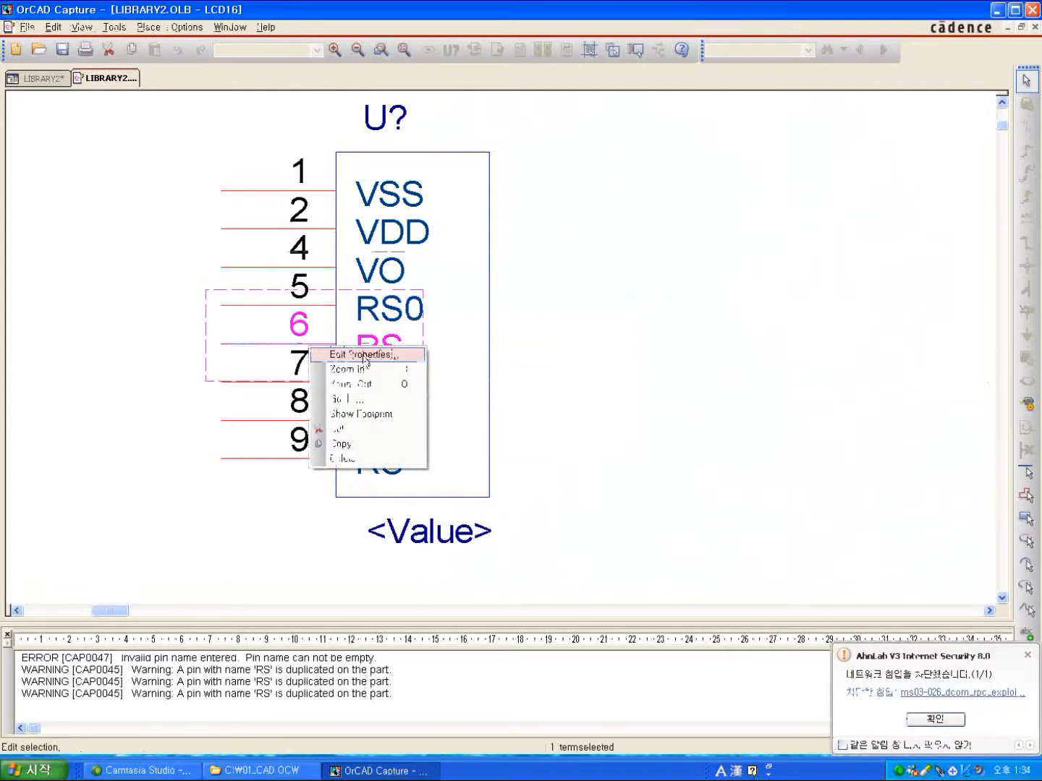
pyautogui.click(365, 352)
pyautogui.click(432, 342)
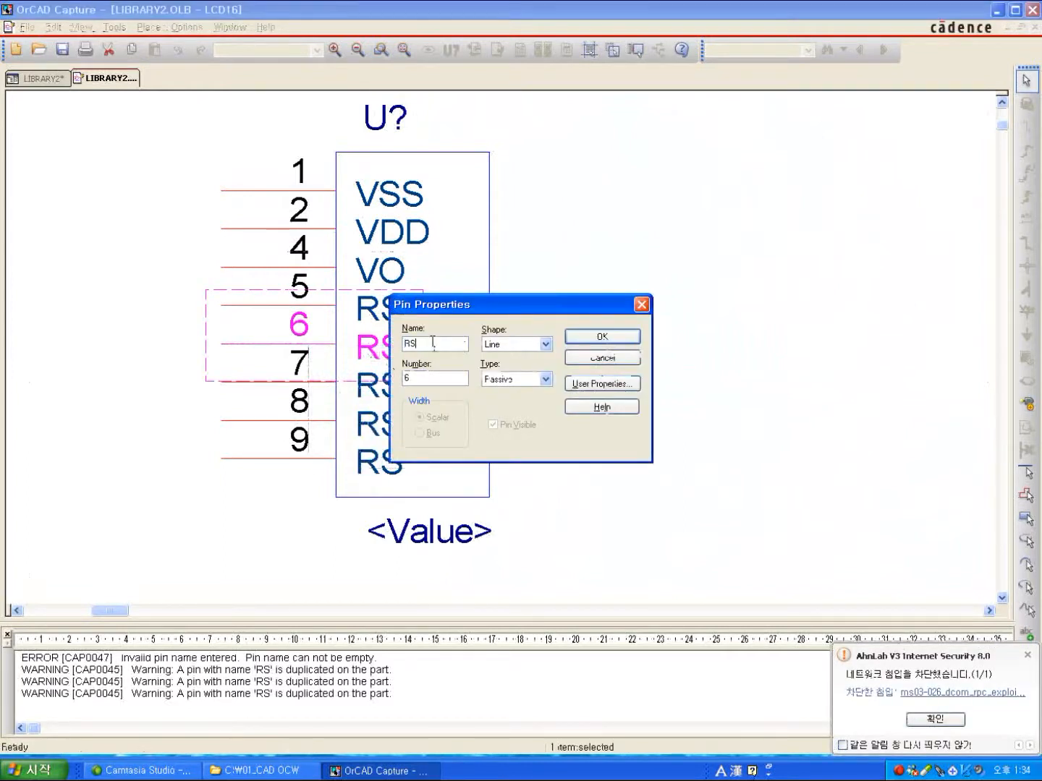
pyautogui.write('1')
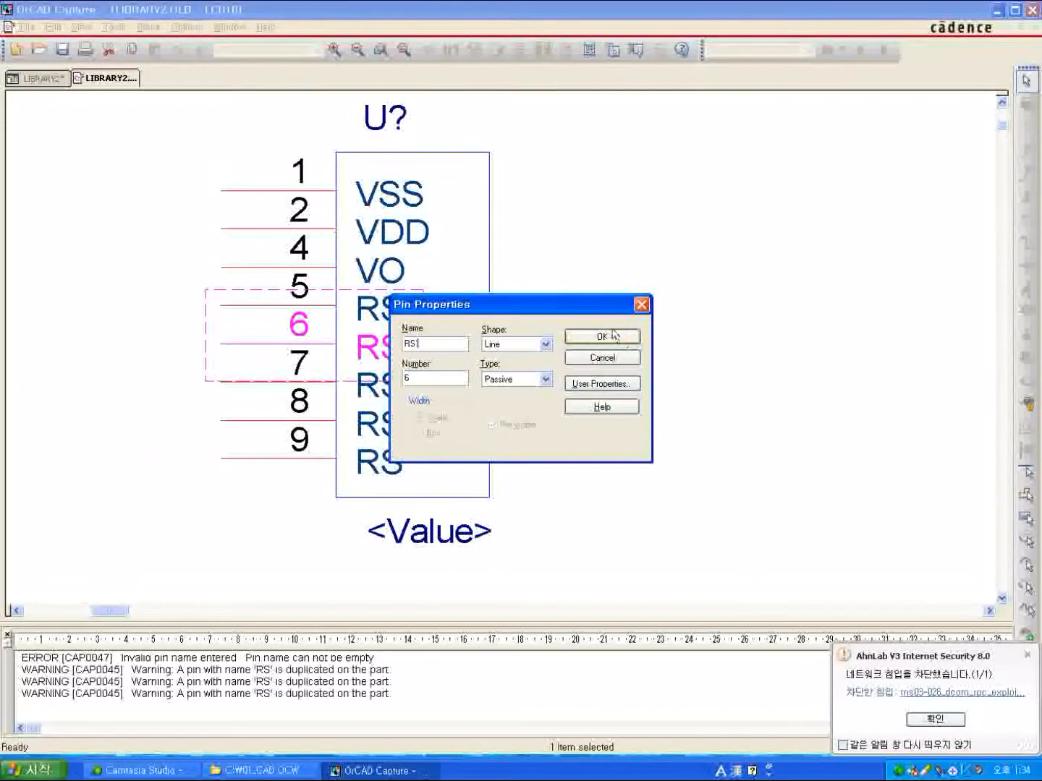
pyautogui.click(614, 338)
pyautogui.click(400, 414)
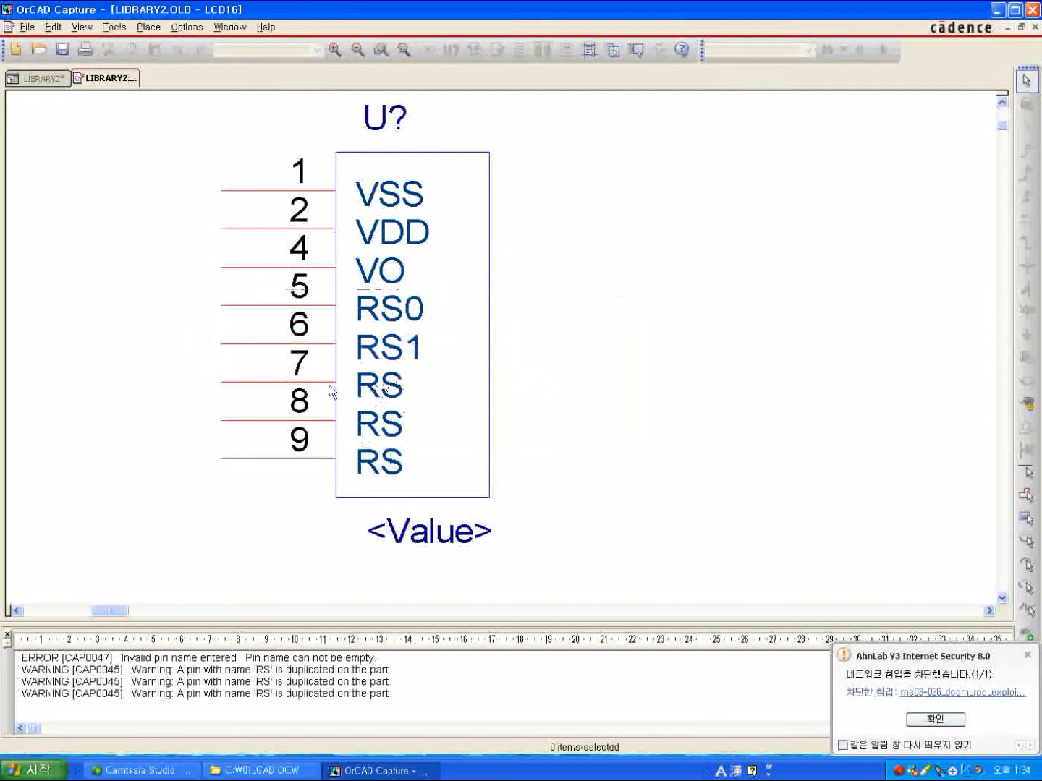
# - Rename pin 7 as RS2 in its pin properties, moving the dialog clear of the part
pyautogui.click(332, 390)
pyautogui.rightClick(323, 389)
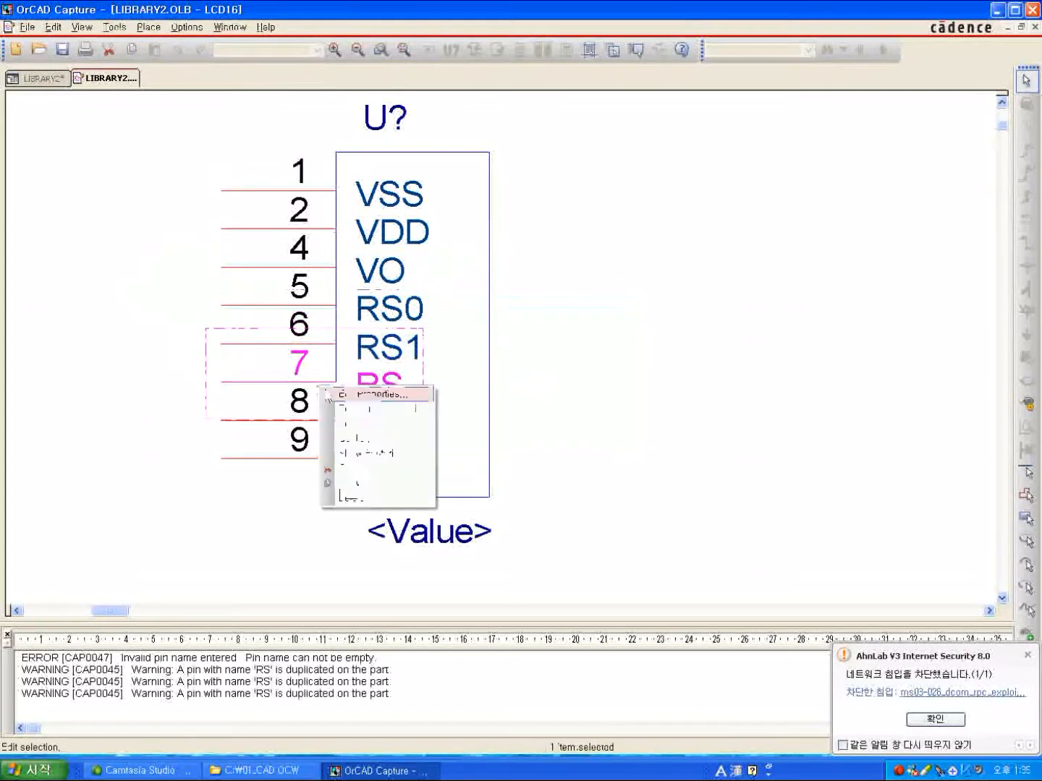
pyautogui.click(395, 394)
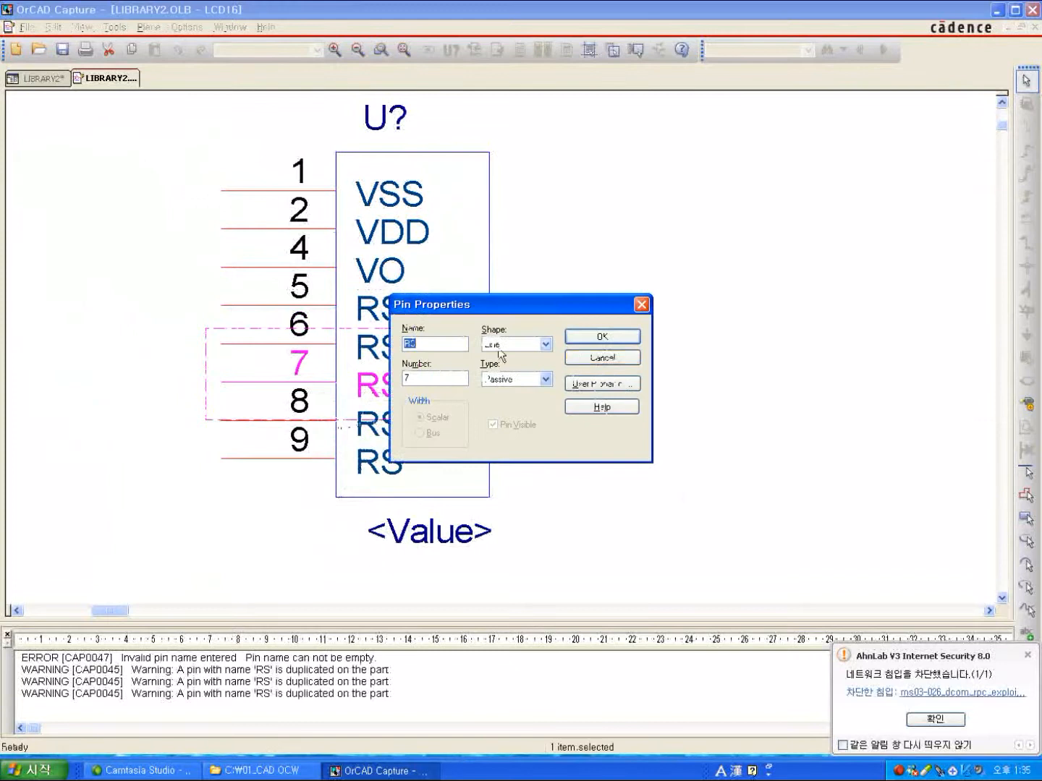
pyautogui.click(443, 344)
pyautogui.moveTo(510, 299); pyautogui.dragTo(653, 293)
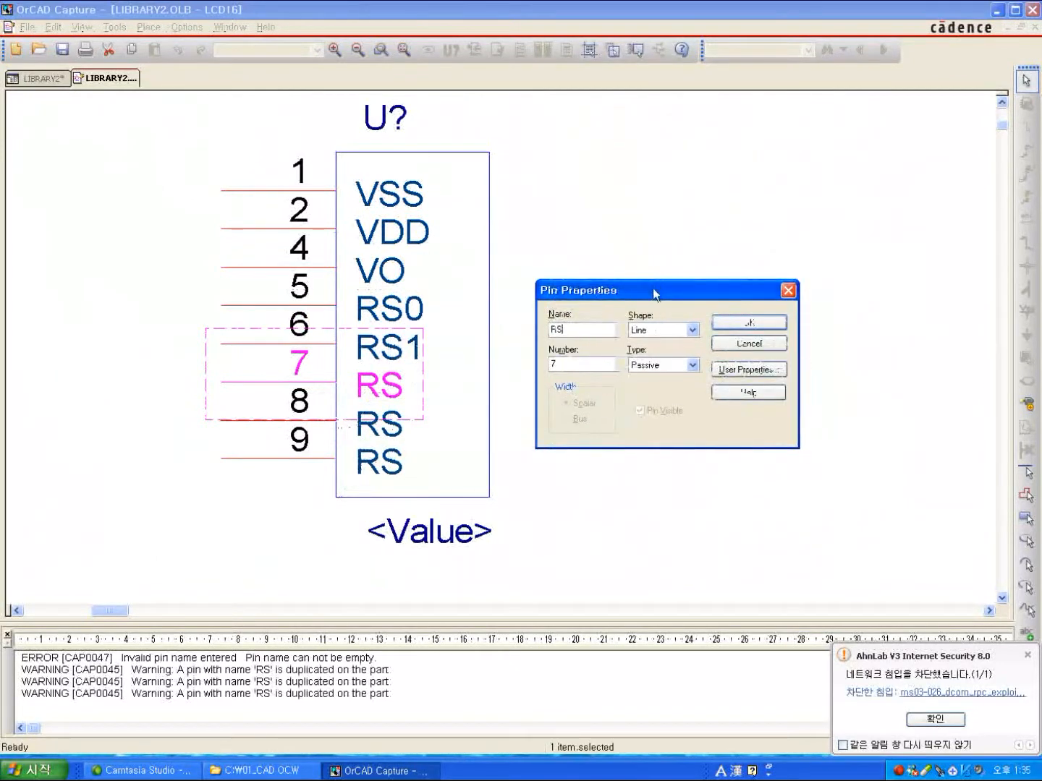
pyautogui.write('2')
pyautogui.click(727, 323)
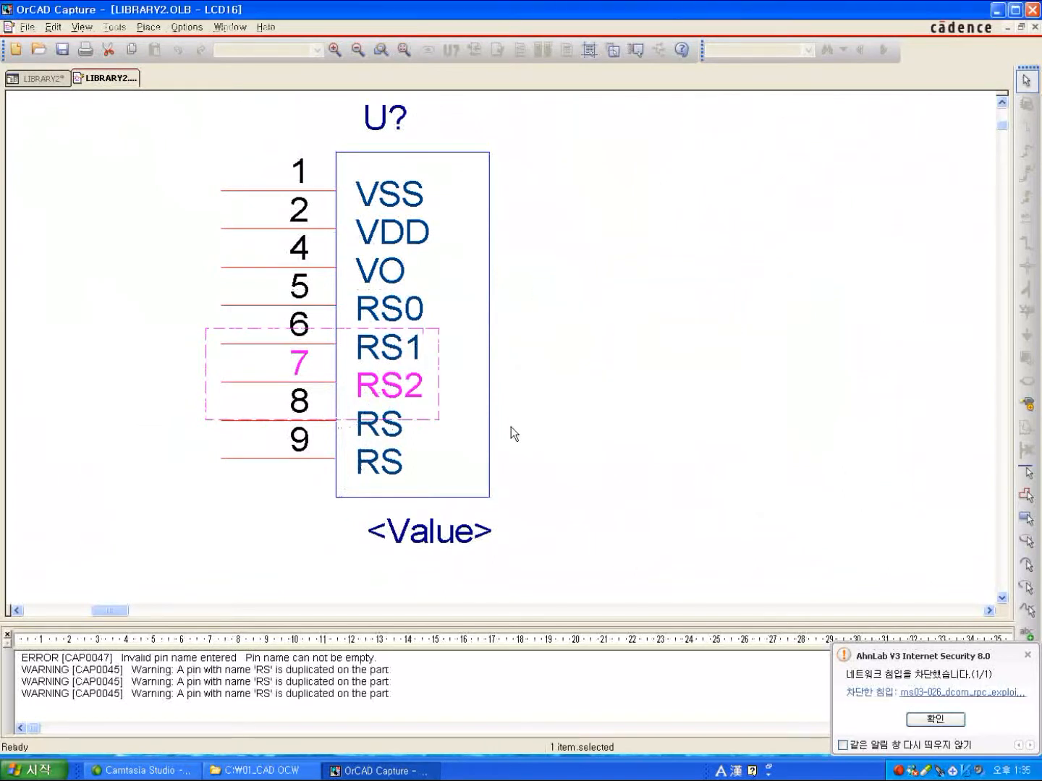
# - Rename pin 8 as RS3 in its pin properties
pyautogui.click(299, 420)
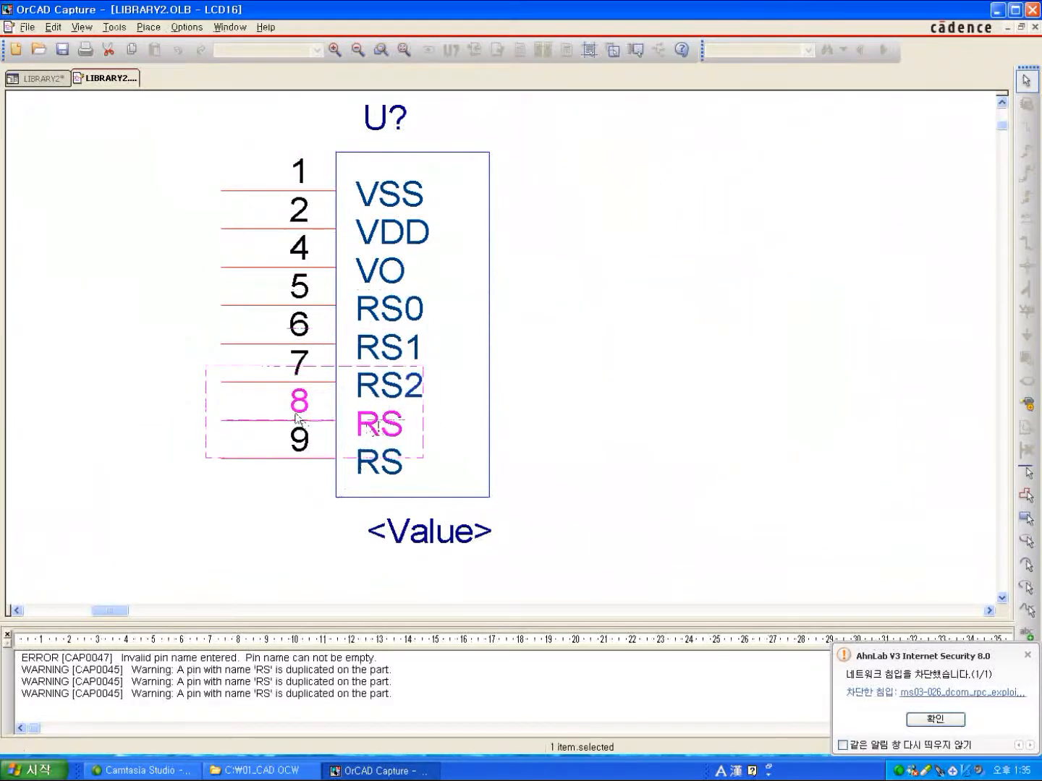
pyautogui.rightClick(369, 415)
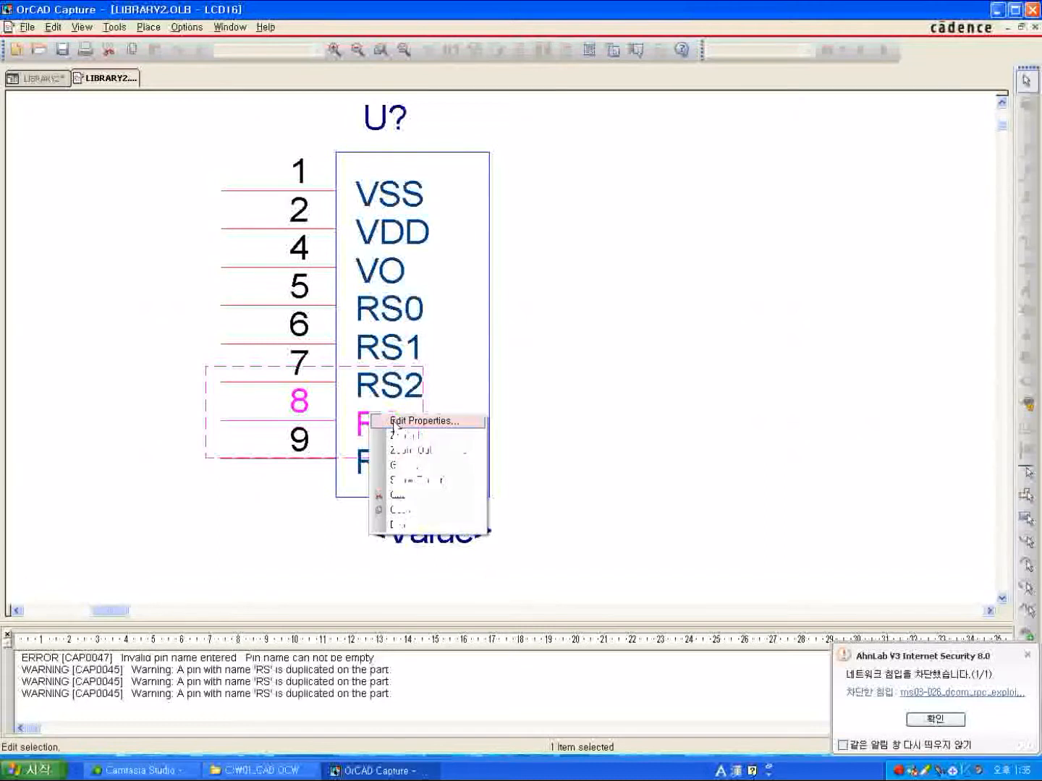
pyautogui.click(414, 424)
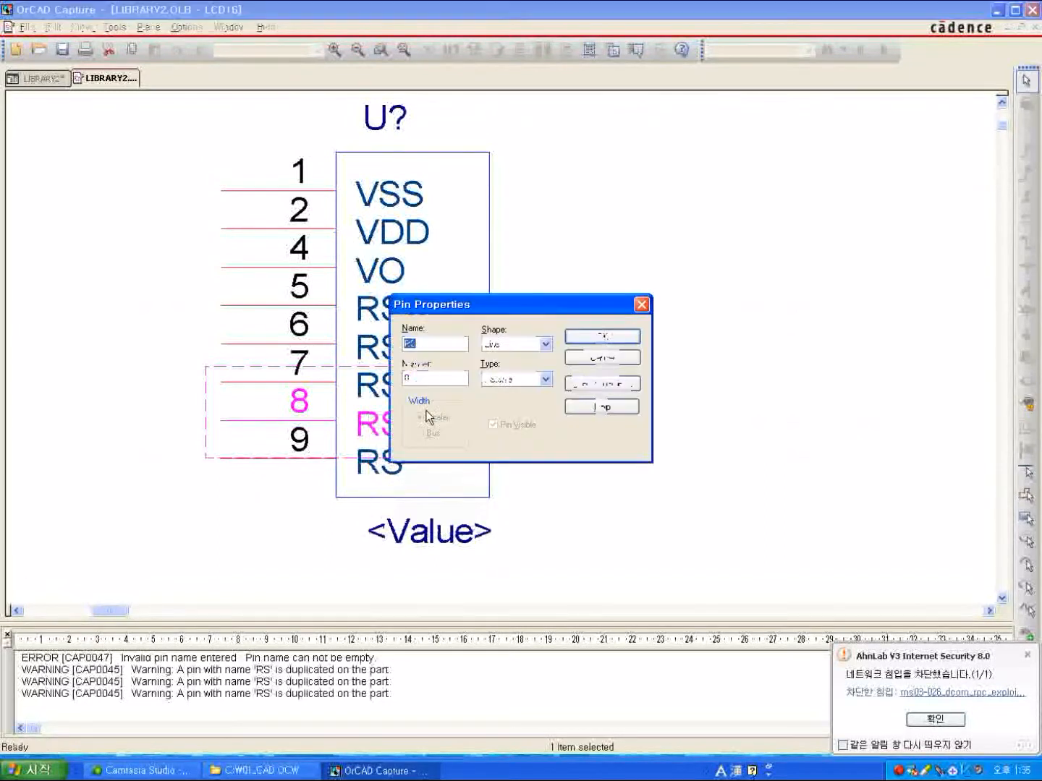
pyautogui.write('R/')
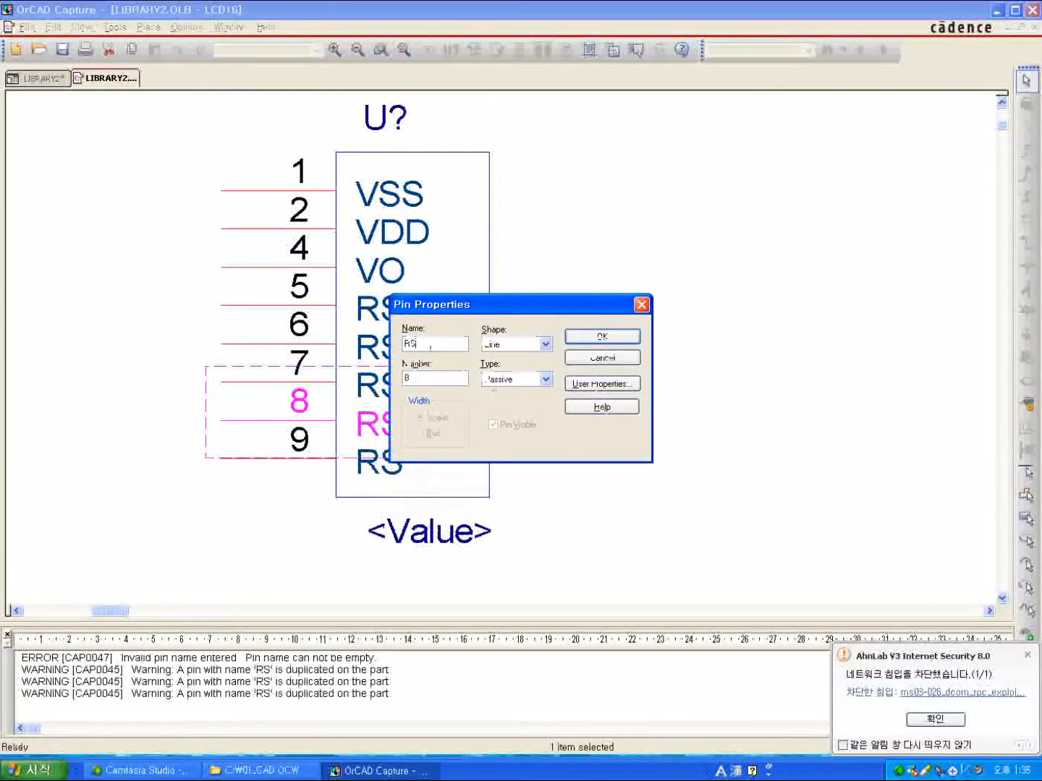
pyautogui.write('3')
pyautogui.click(595, 336)
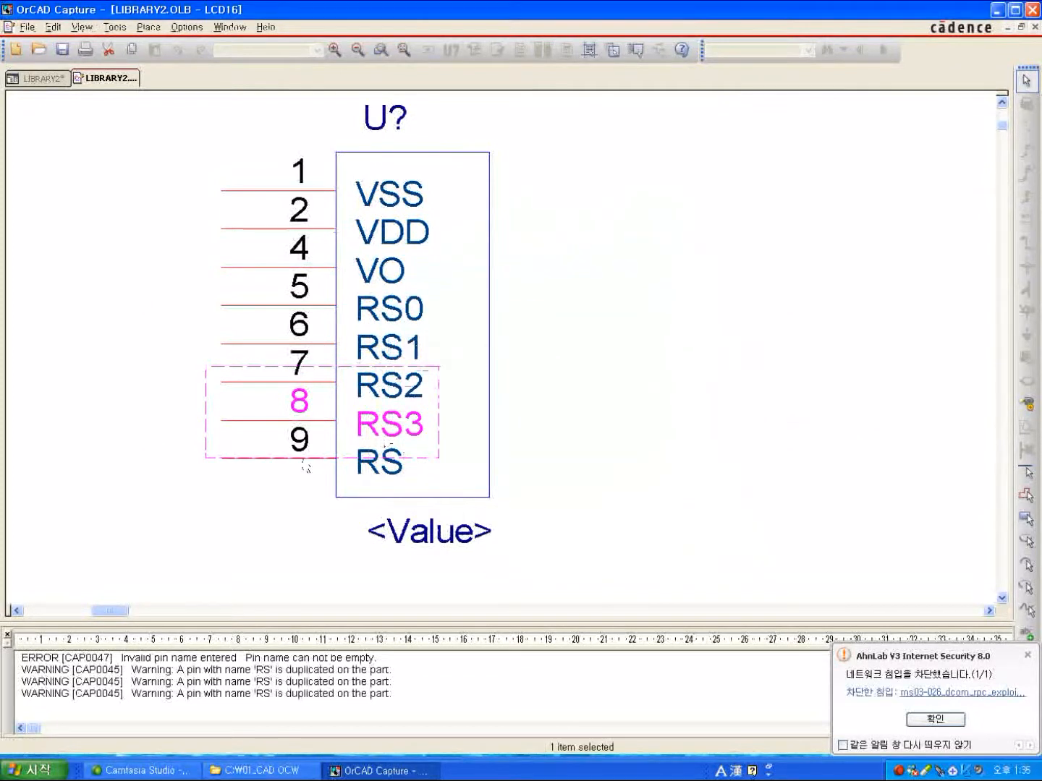
# - Rename pin 9 as RS4 in its pin properties, keeping the dialog clear of the part
pyautogui.click(307, 468)
pyautogui.rightClick(306, 466)
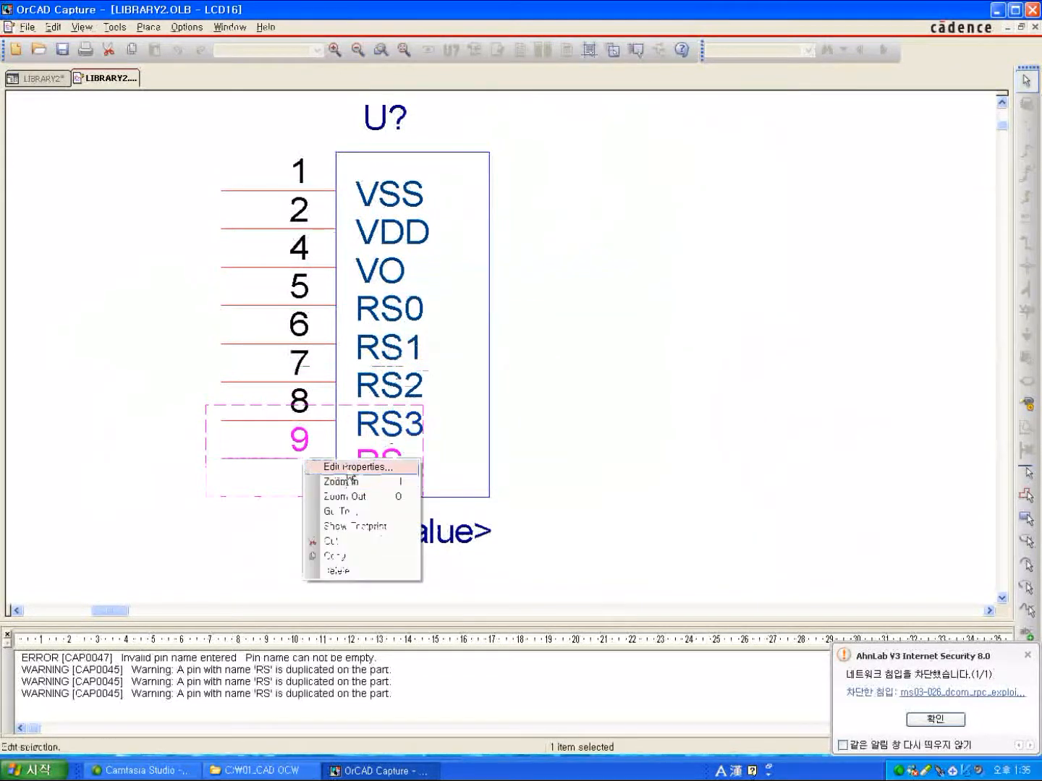
pyautogui.click(318, 467)
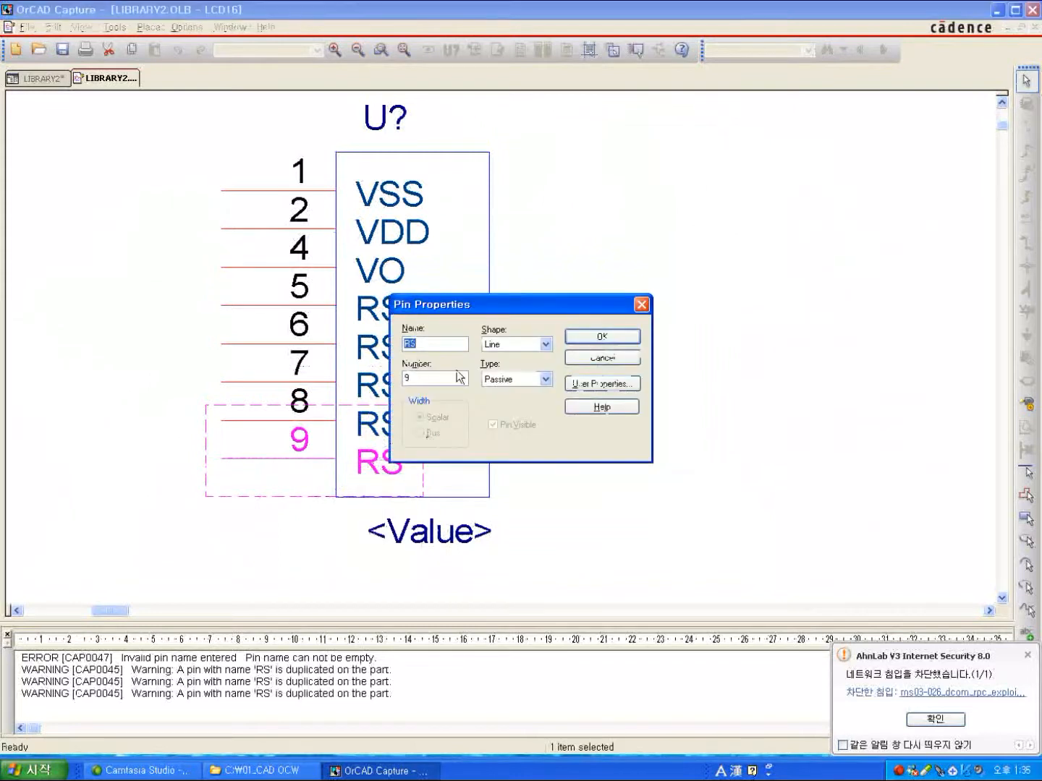
pyautogui.click(430, 340)
pyautogui.moveTo(495, 308); pyautogui.dragTo(644, 295)
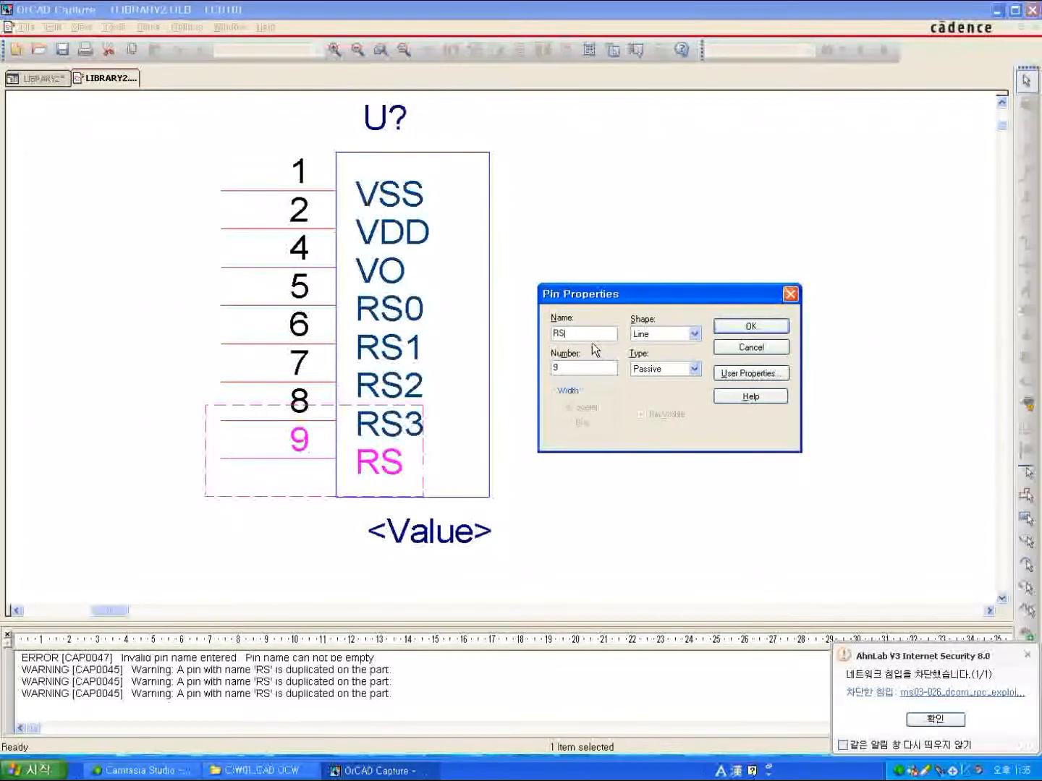
pyautogui.write('4')
pyautogui.click(774, 329)
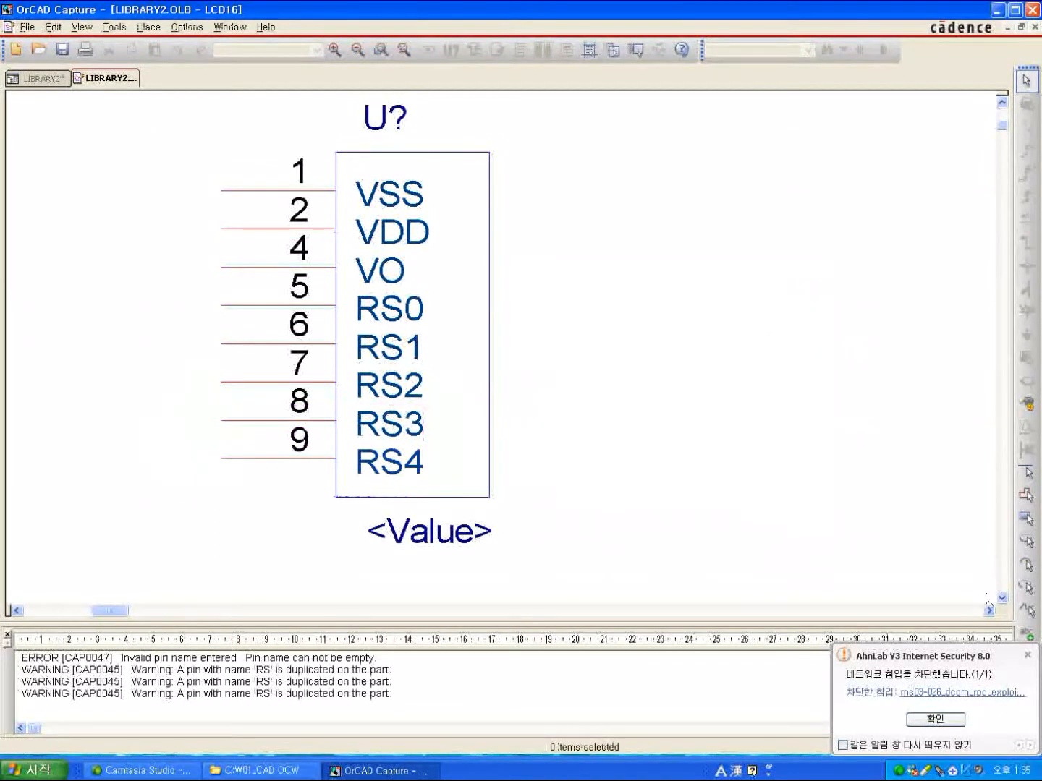
# - Dismiss the AhnLab V3 Internet Security notification
pyautogui.click(1026, 654)
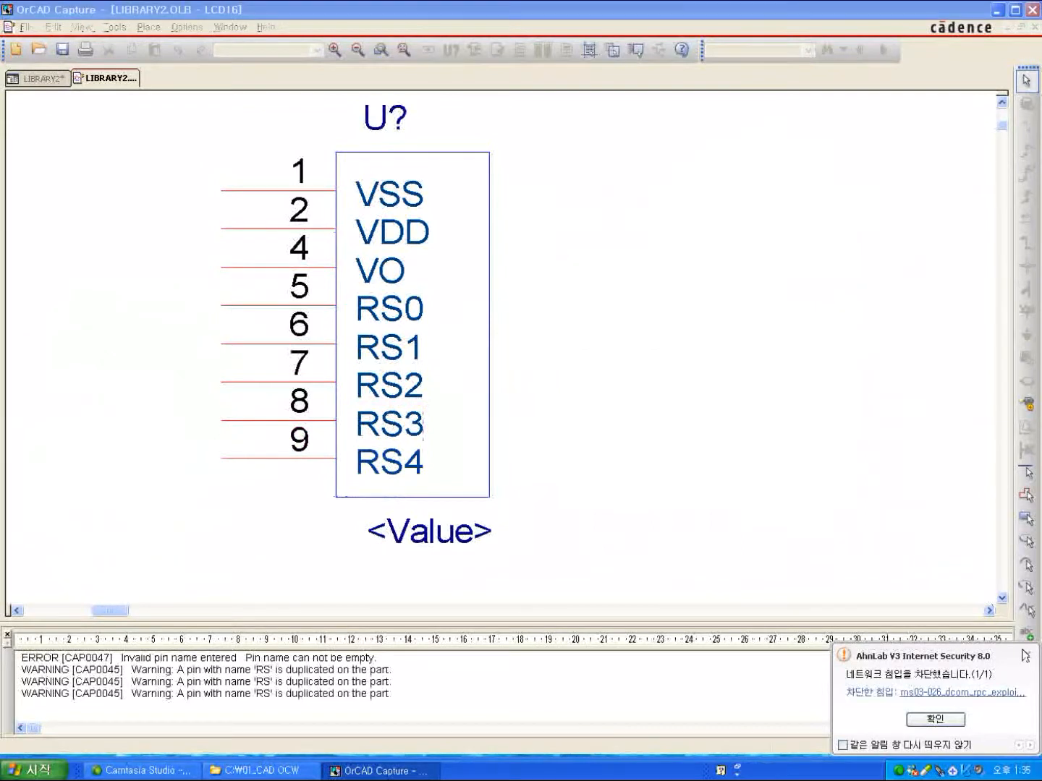
pyautogui.click(850, 491)
pyautogui.click(958, 720)
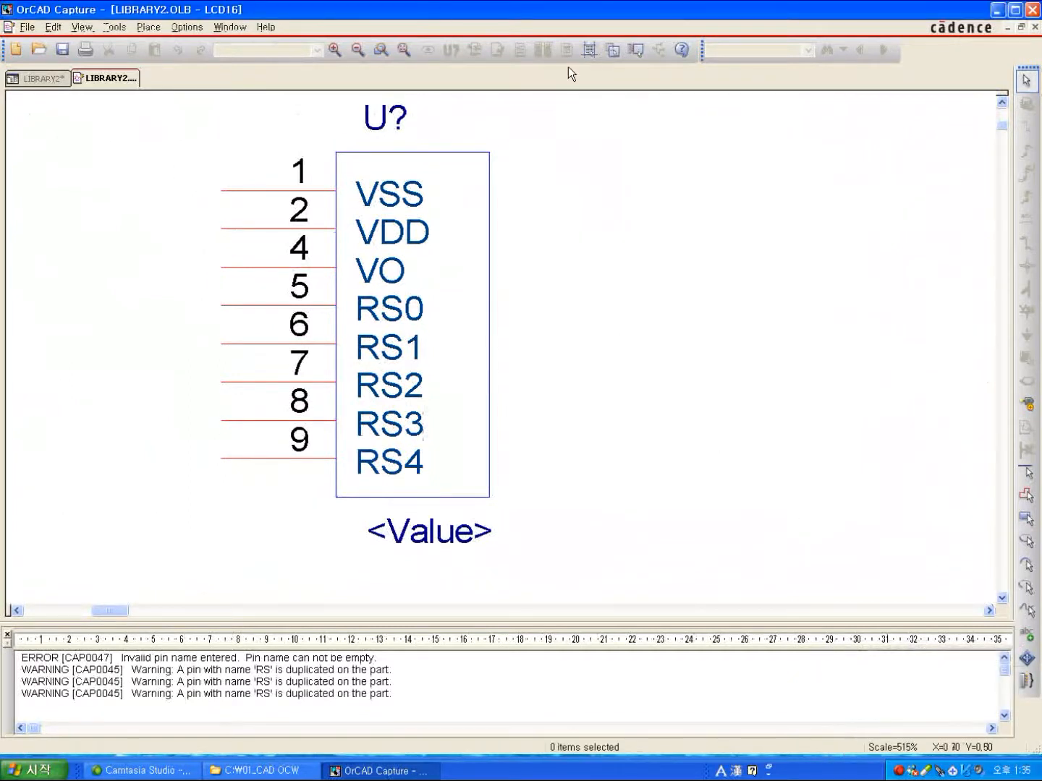
# - Save the LCD16 part, then close it and the LIBRARY2 library, saving the changes to library2.olb
pyautogui.click(21, 33)
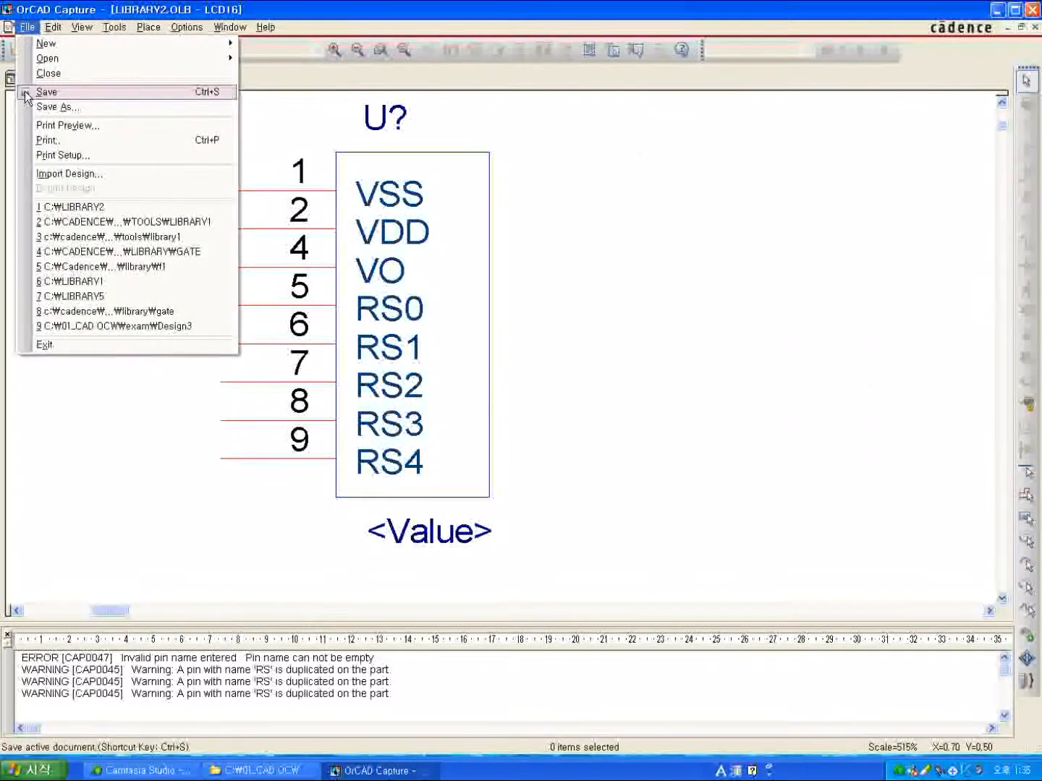
pyautogui.click(26, 93)
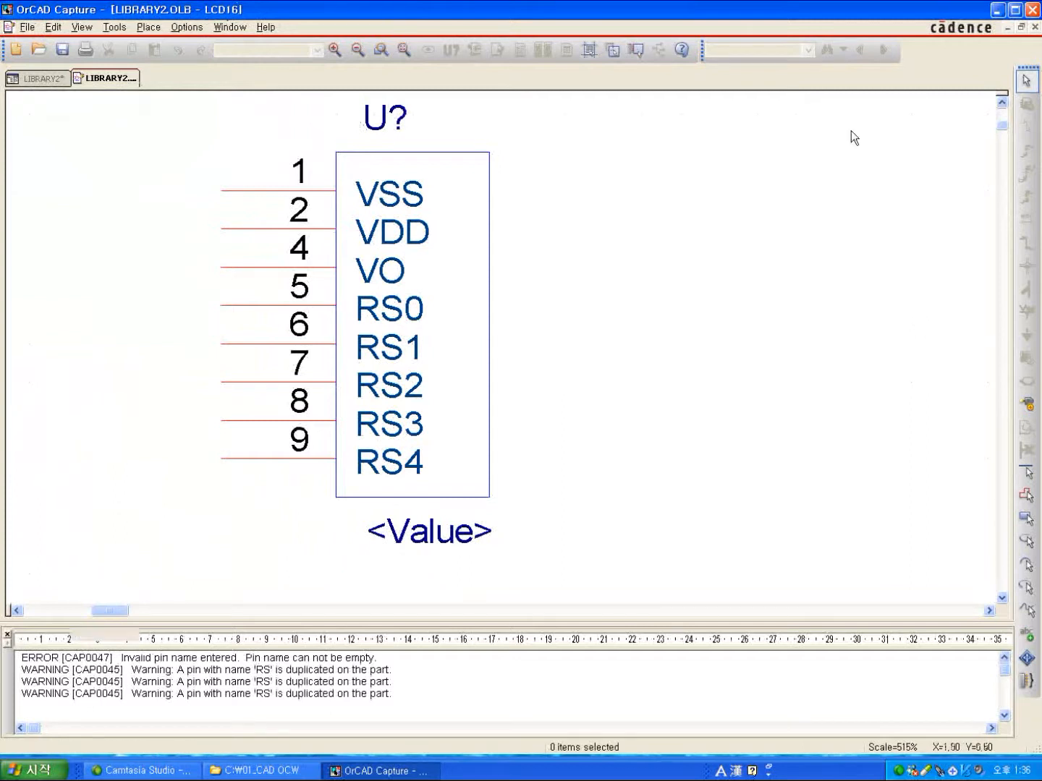
pyautogui.click(1022, 29)
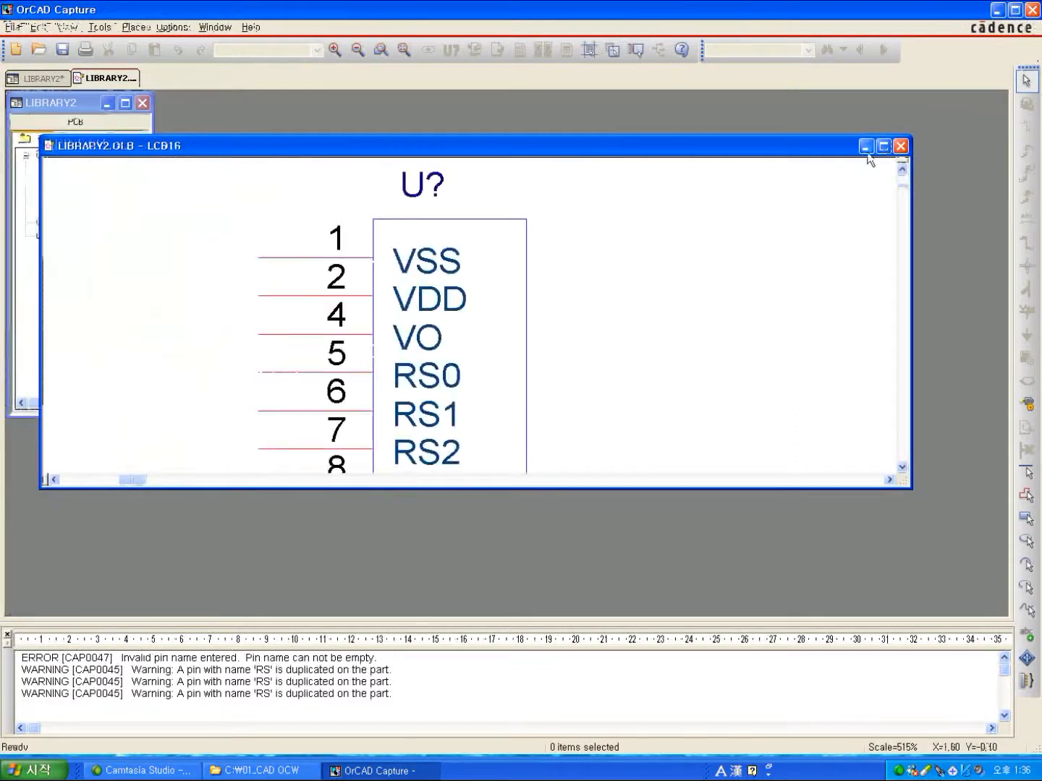
pyautogui.click(900, 146)
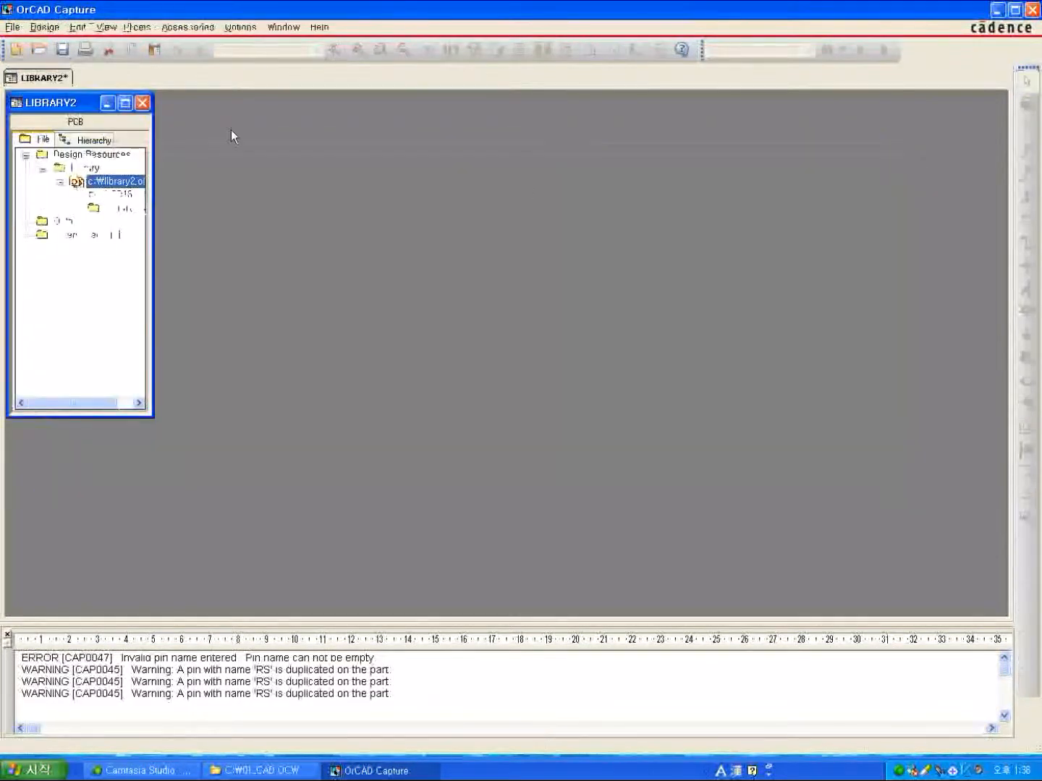
pyautogui.click(137, 107)
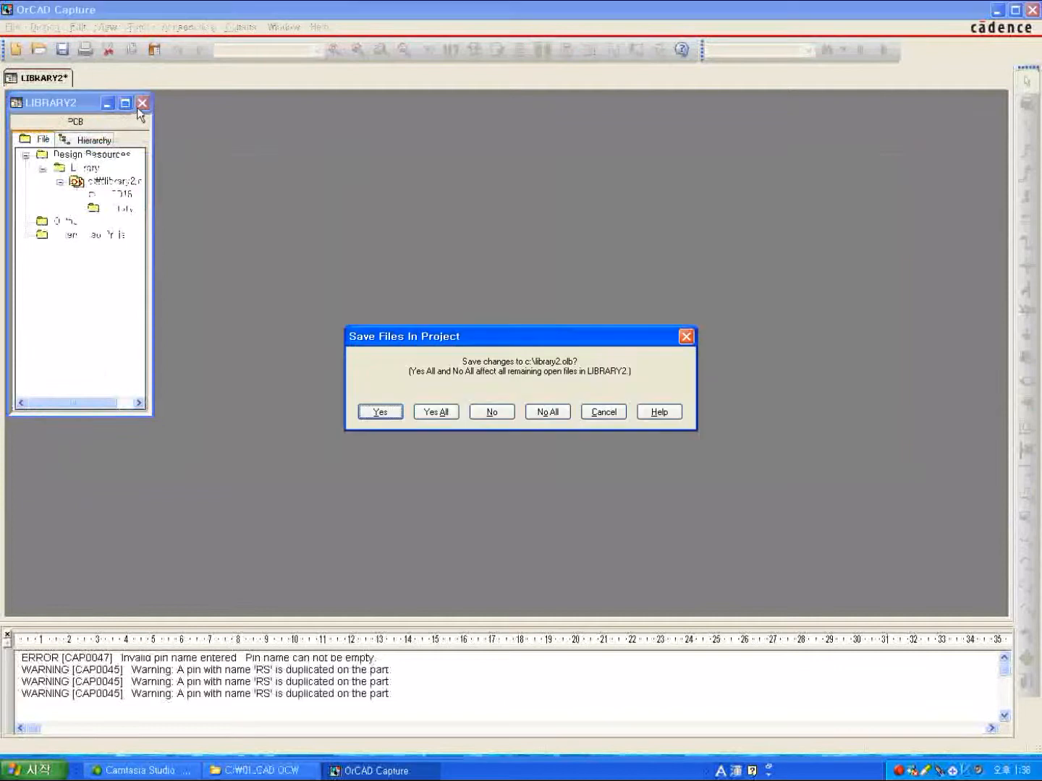
pyautogui.click(390, 412)
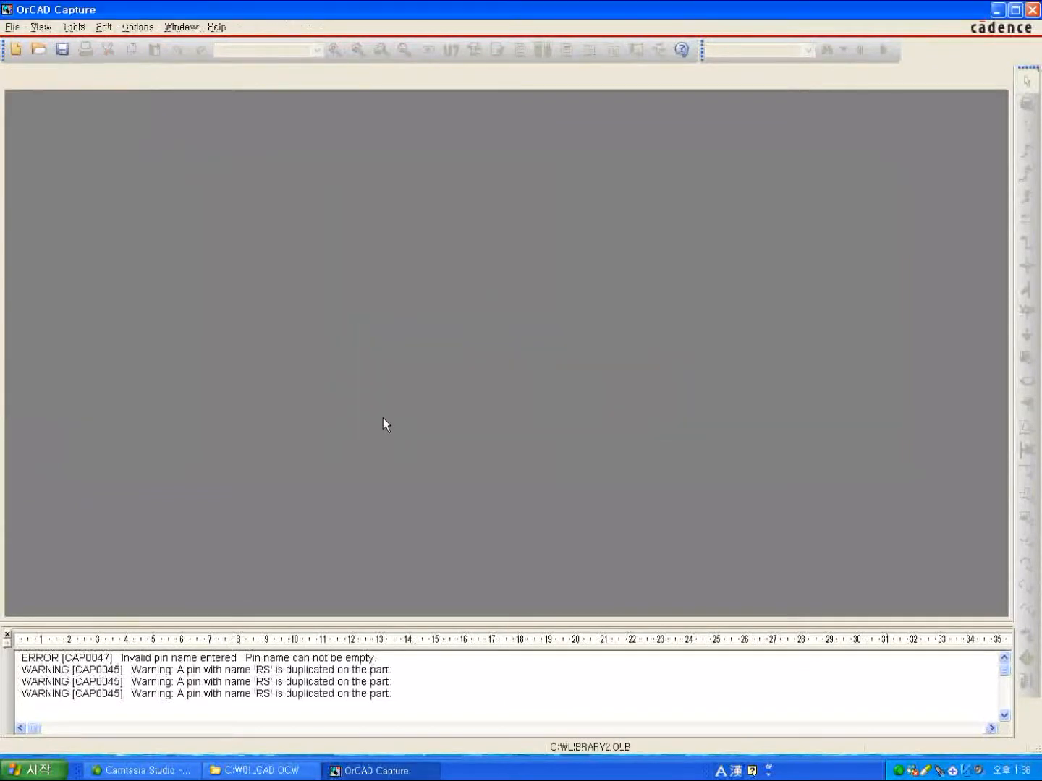
# - Create a new design and maximize its schematic page PAGE1
pyautogui.click(14, 29)
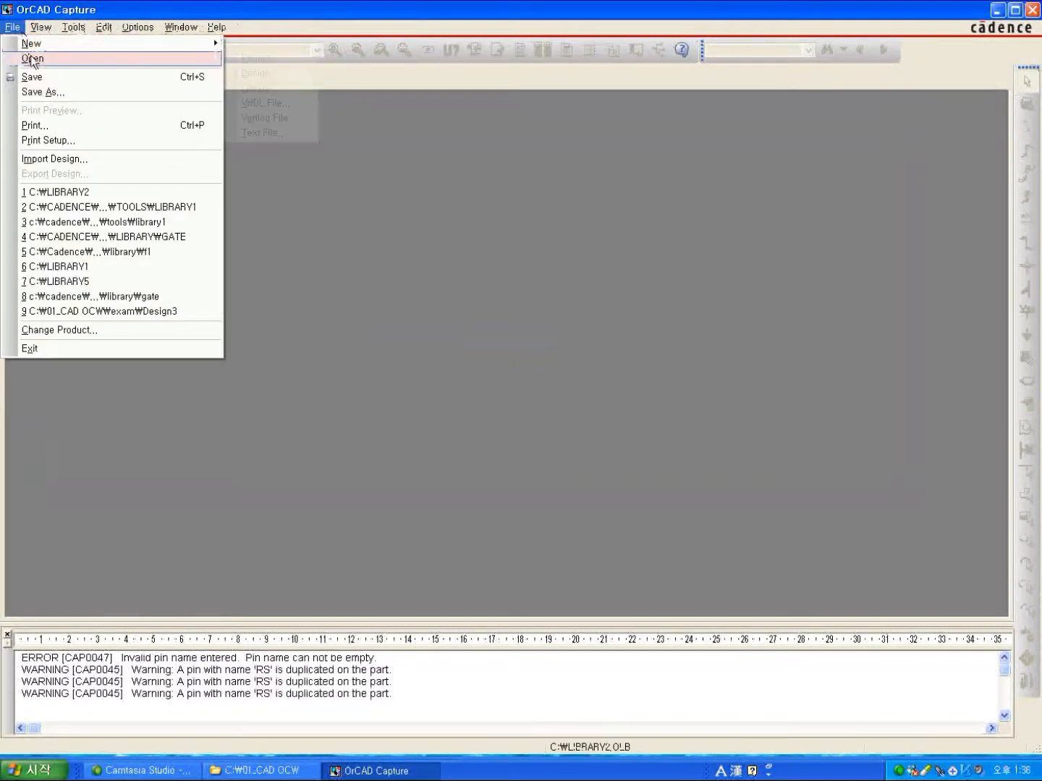
pyautogui.moveTo(36, 43)
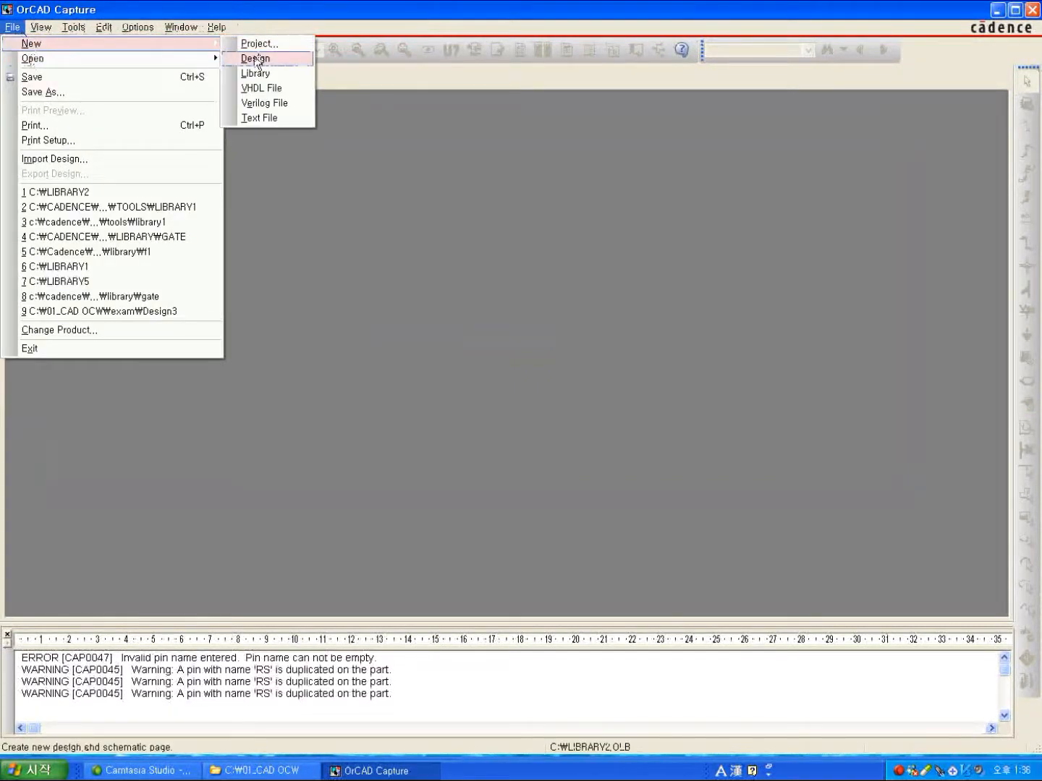
pyautogui.click(255, 59)
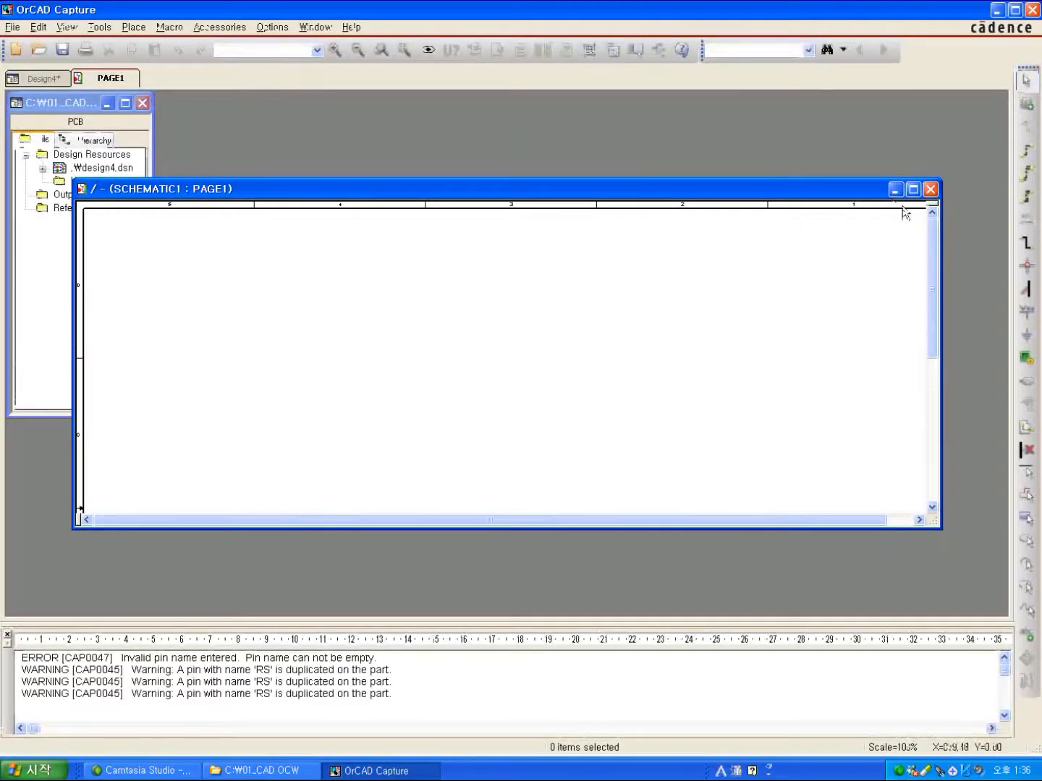
pyautogui.click(912, 189)
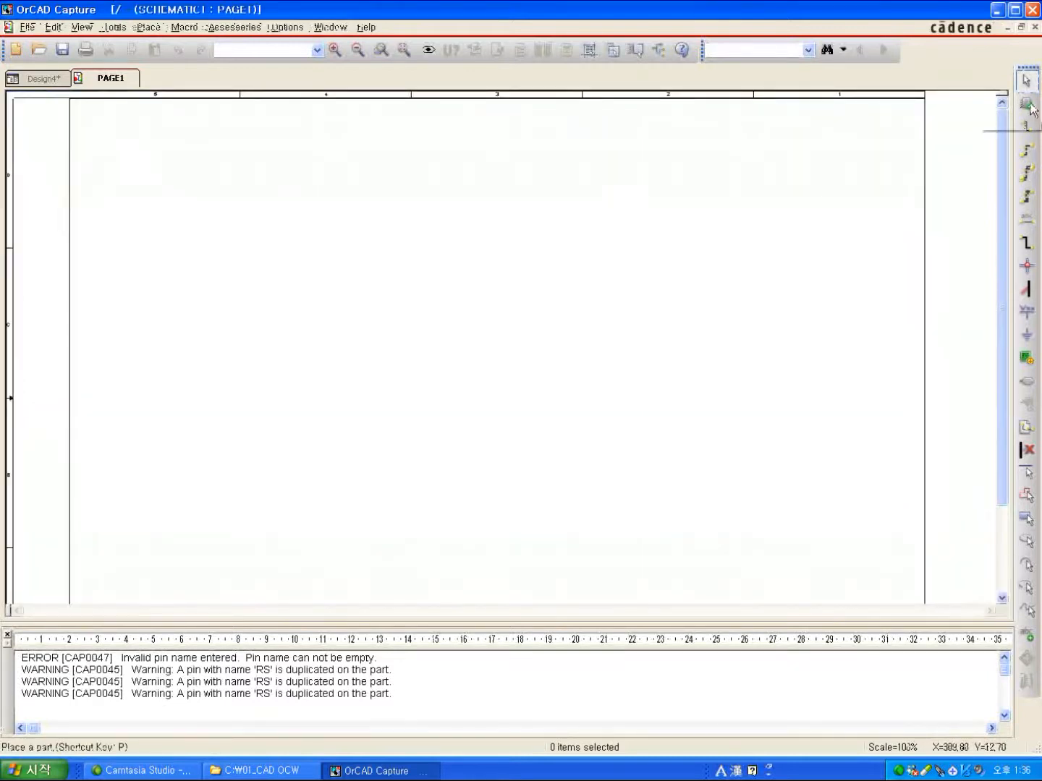
# - Add LIBRARY2 from the root of the C: drive to the libraries available for part placement
pyautogui.click(1026, 105)
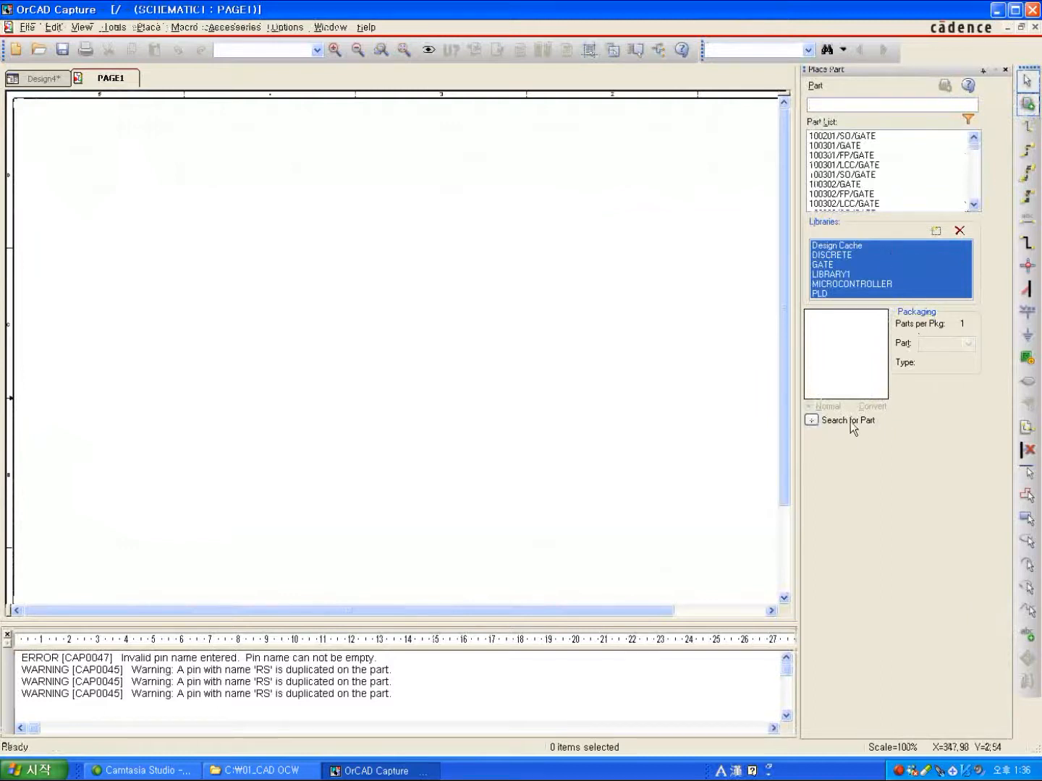
pyautogui.click(936, 232)
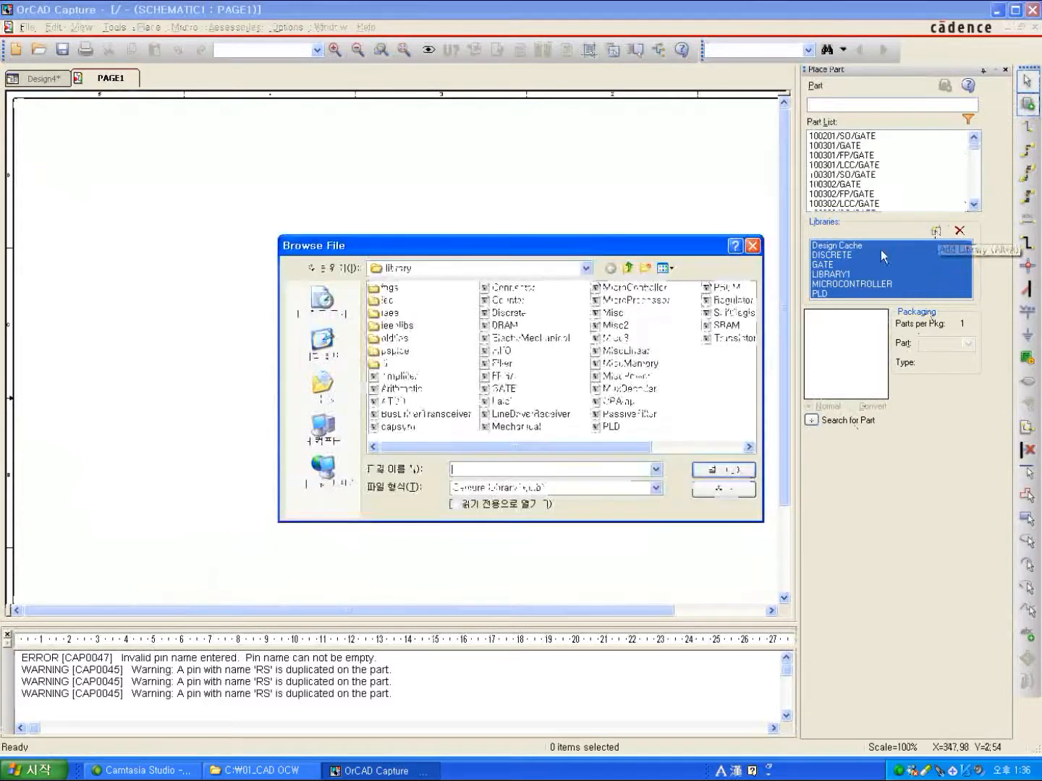
pyautogui.click(628, 268)
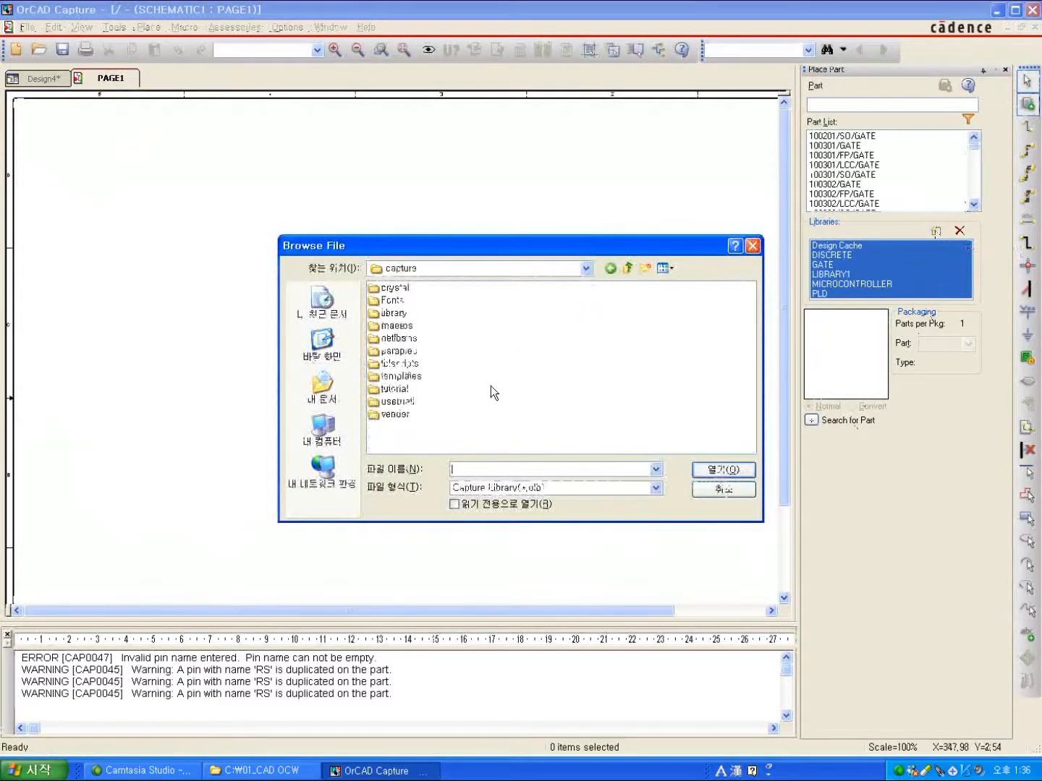
pyautogui.click(628, 268)
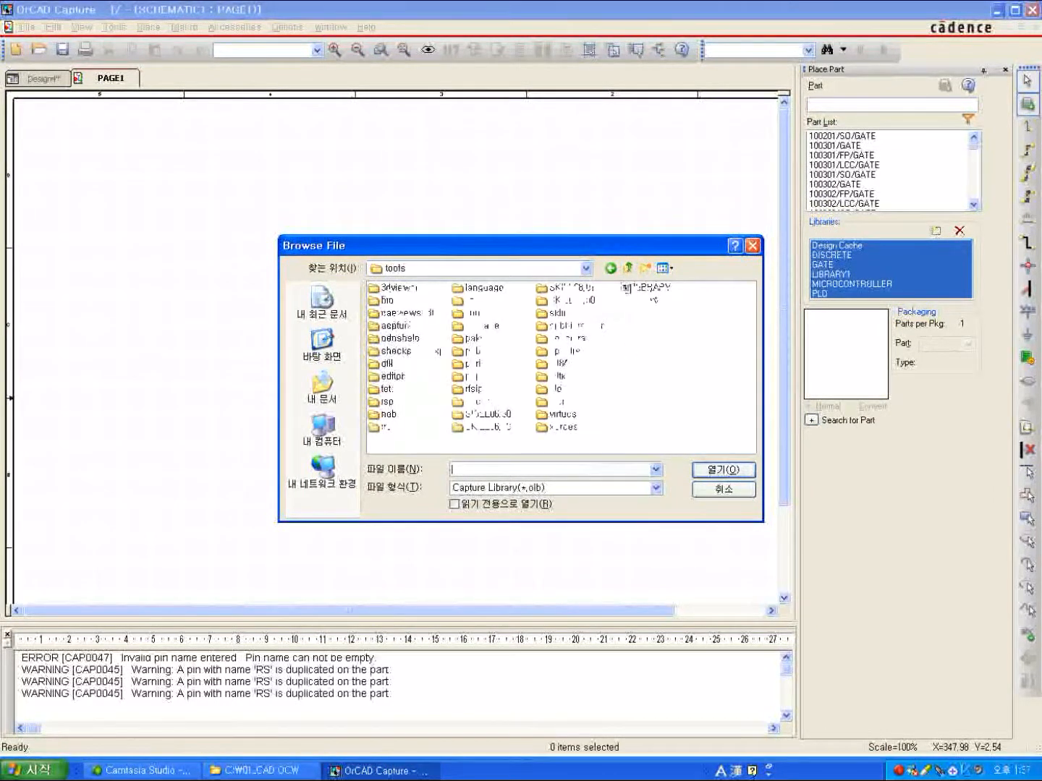
pyautogui.click(642, 294)
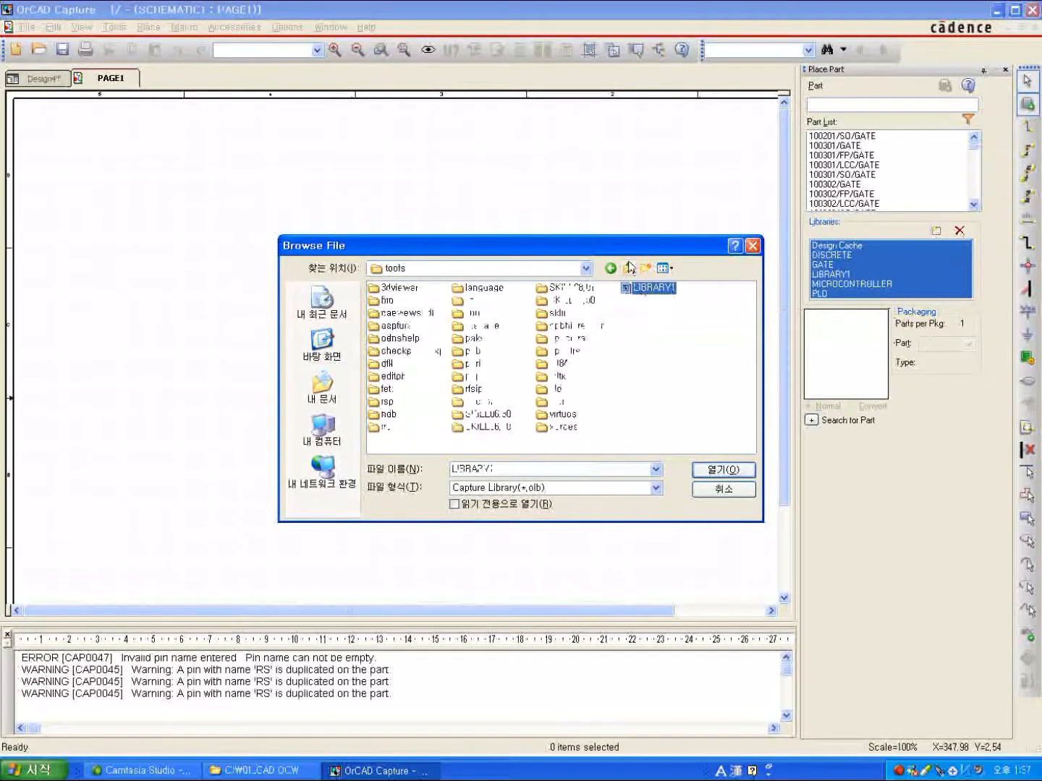
pyautogui.click(629, 267)
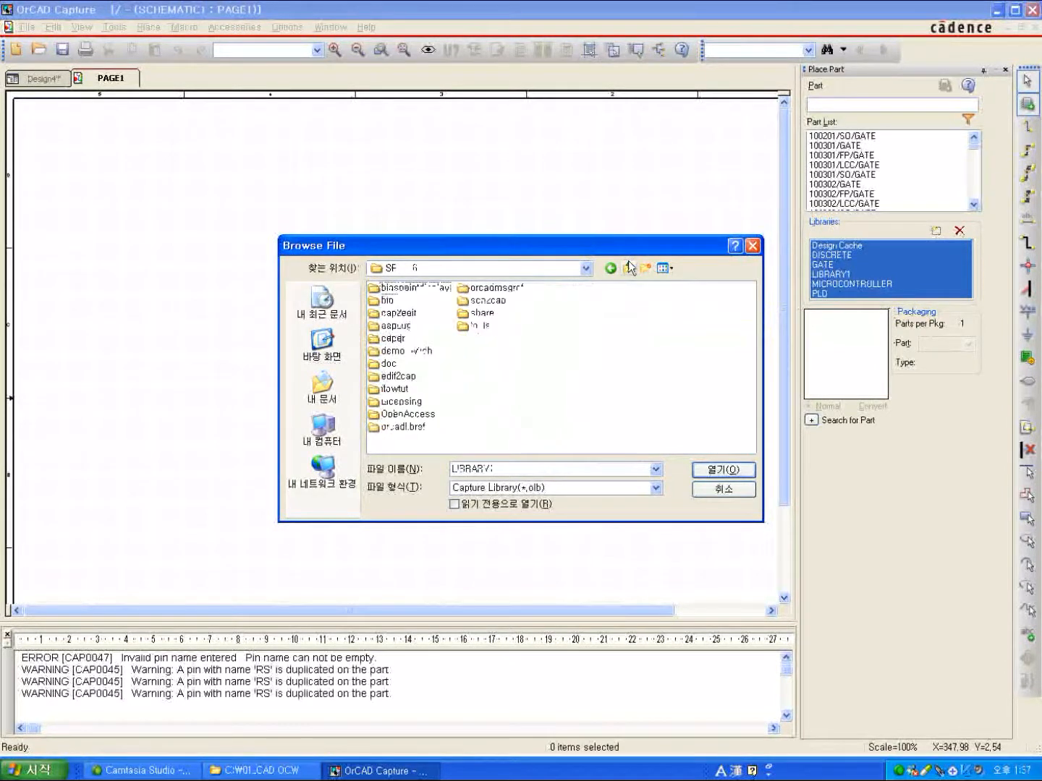
pyautogui.click(629, 268)
pyautogui.click(628, 266)
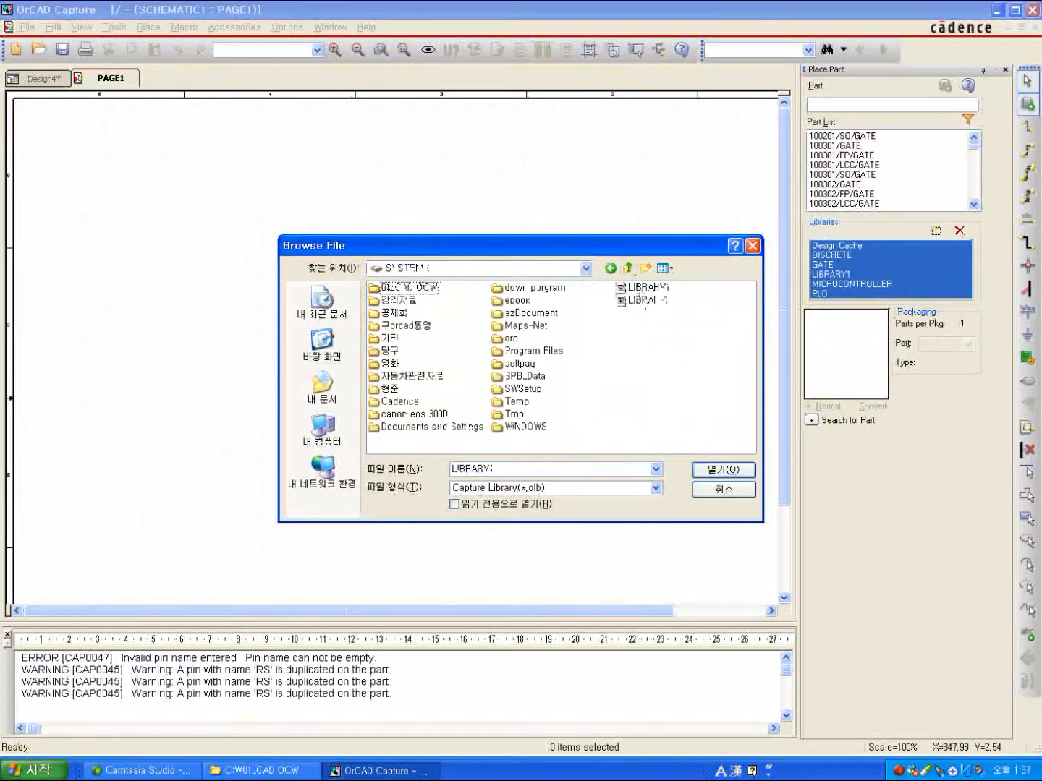
pyautogui.click(646, 303)
pyautogui.doubleClick(646, 302)
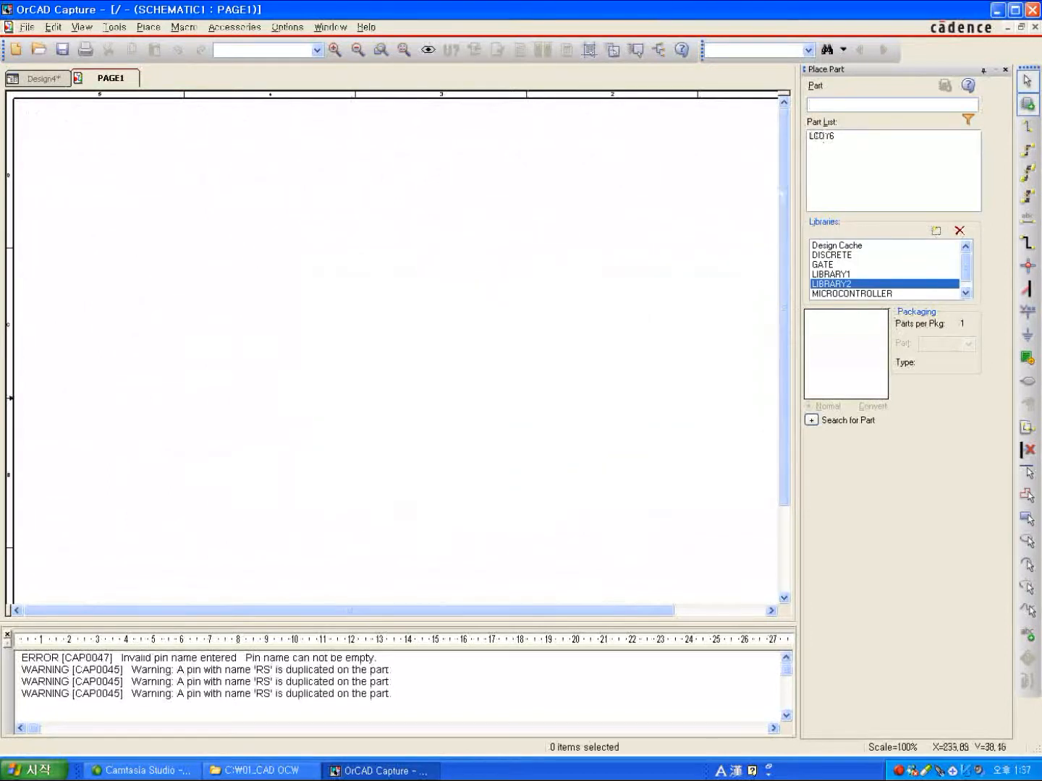
# - Place three instances of the LCD16 part from LIBRARY2 at separate spots on PAGE1, and end placement
pyautogui.click(819, 137)
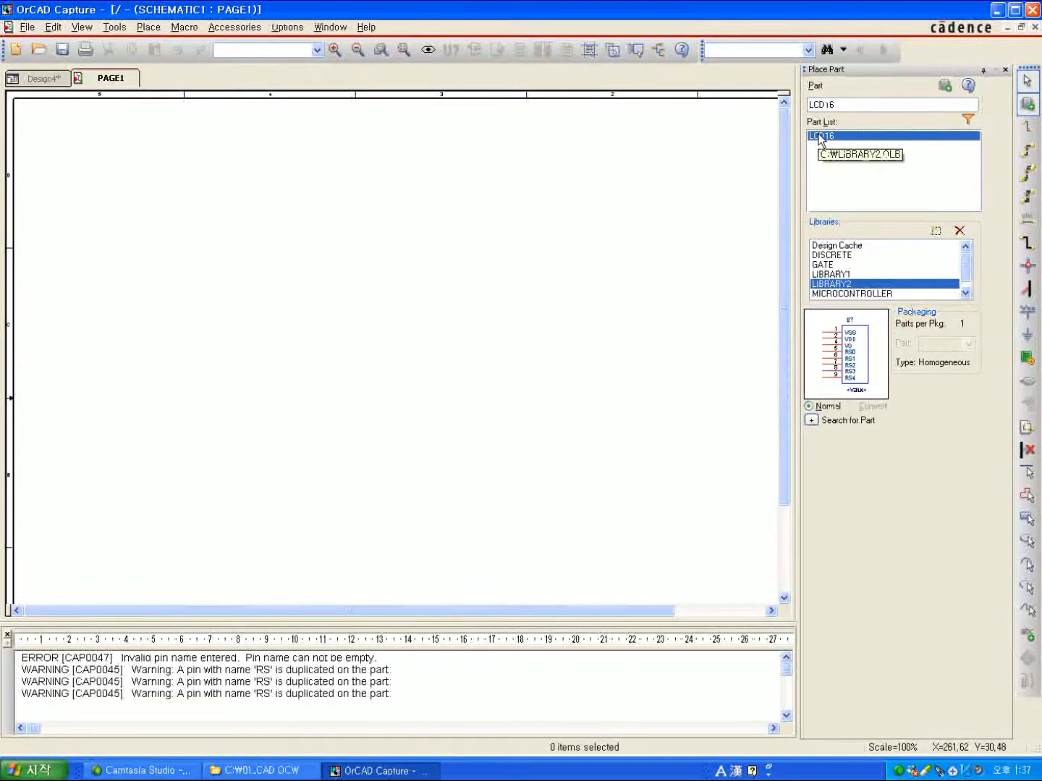
pyautogui.doubleClick(819, 137)
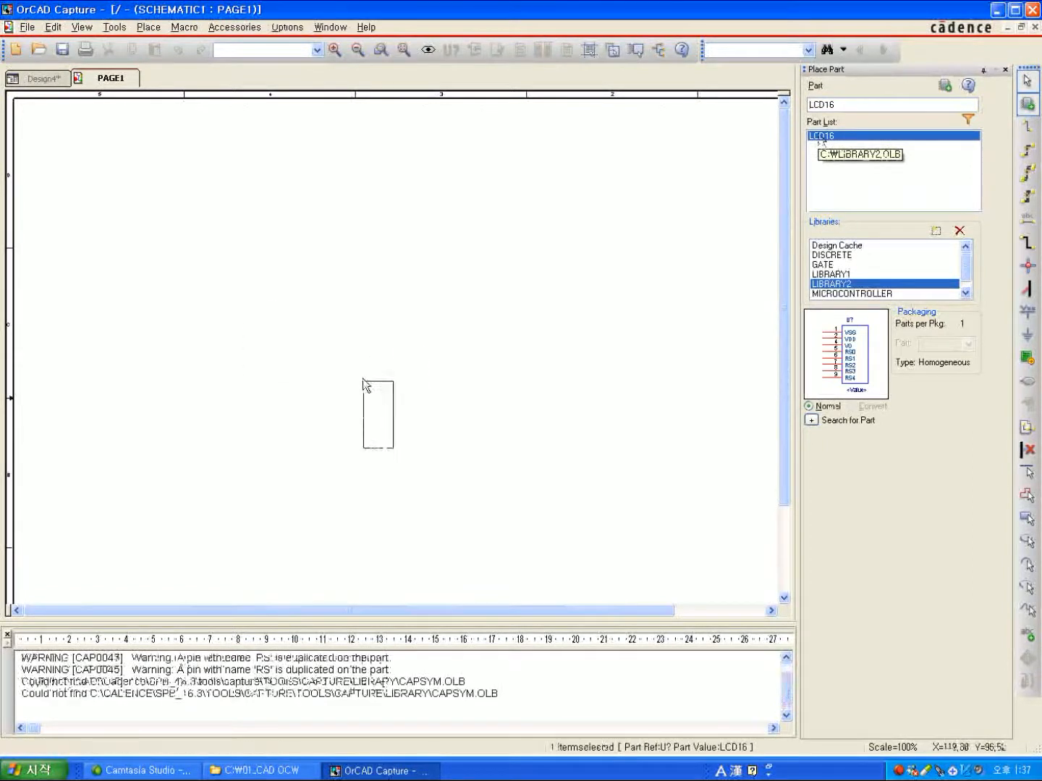
pyautogui.click(302, 242)
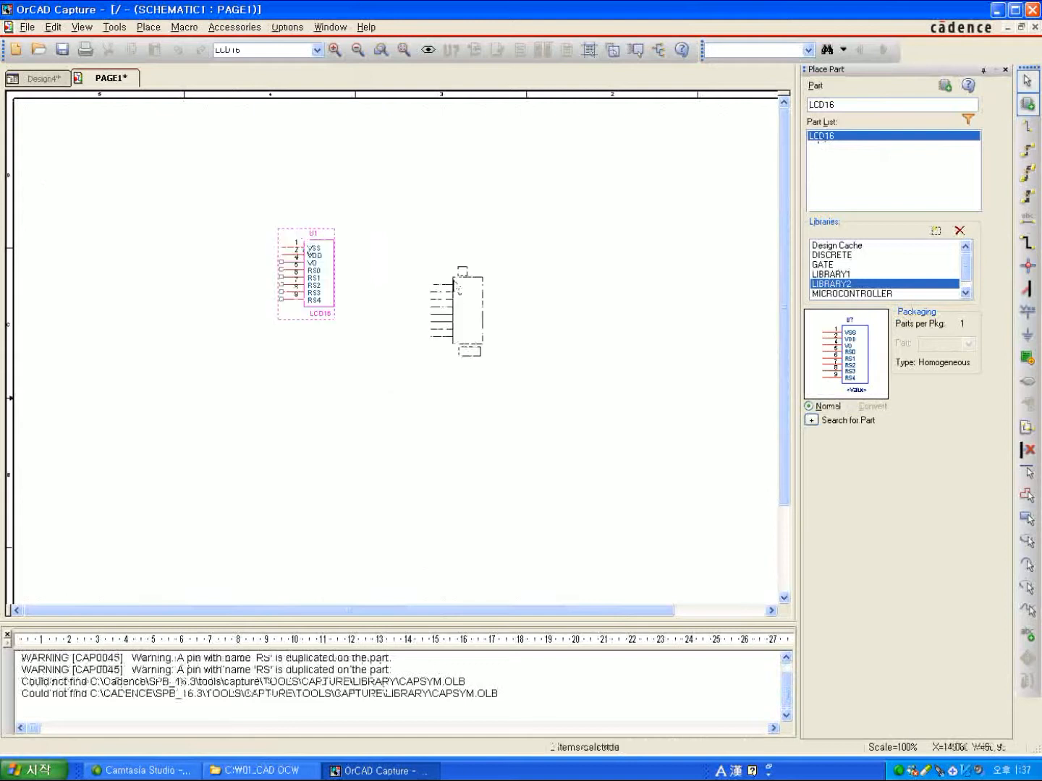
pyautogui.click(447, 282)
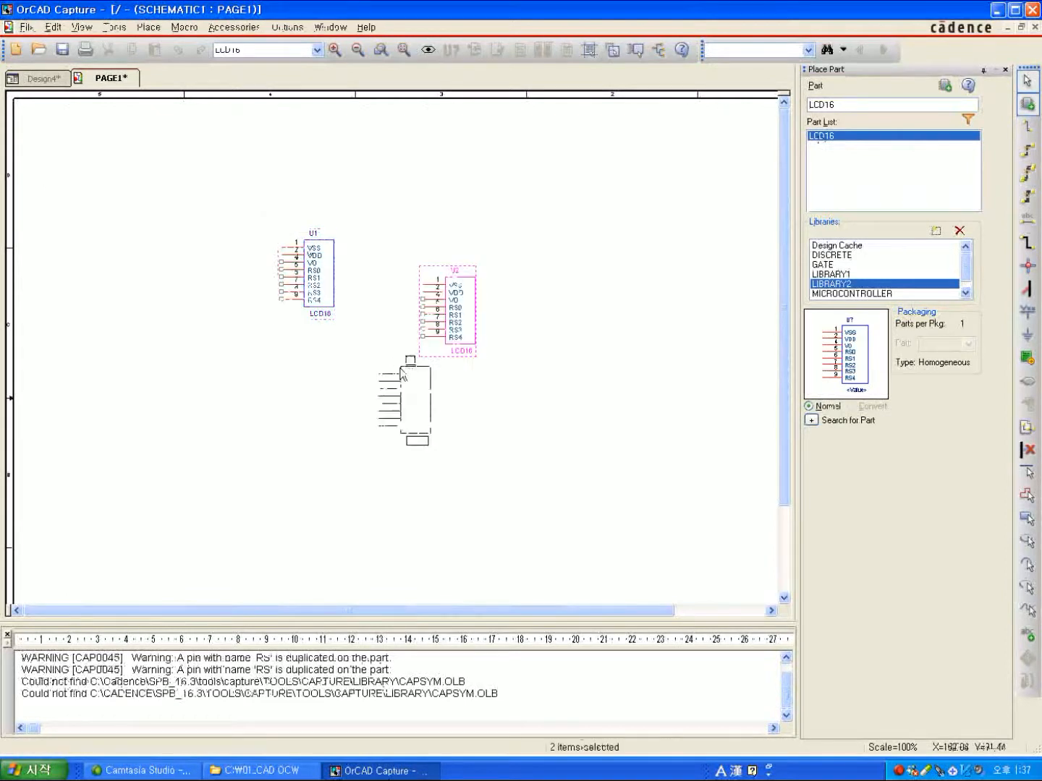
pyautogui.click(259, 434)
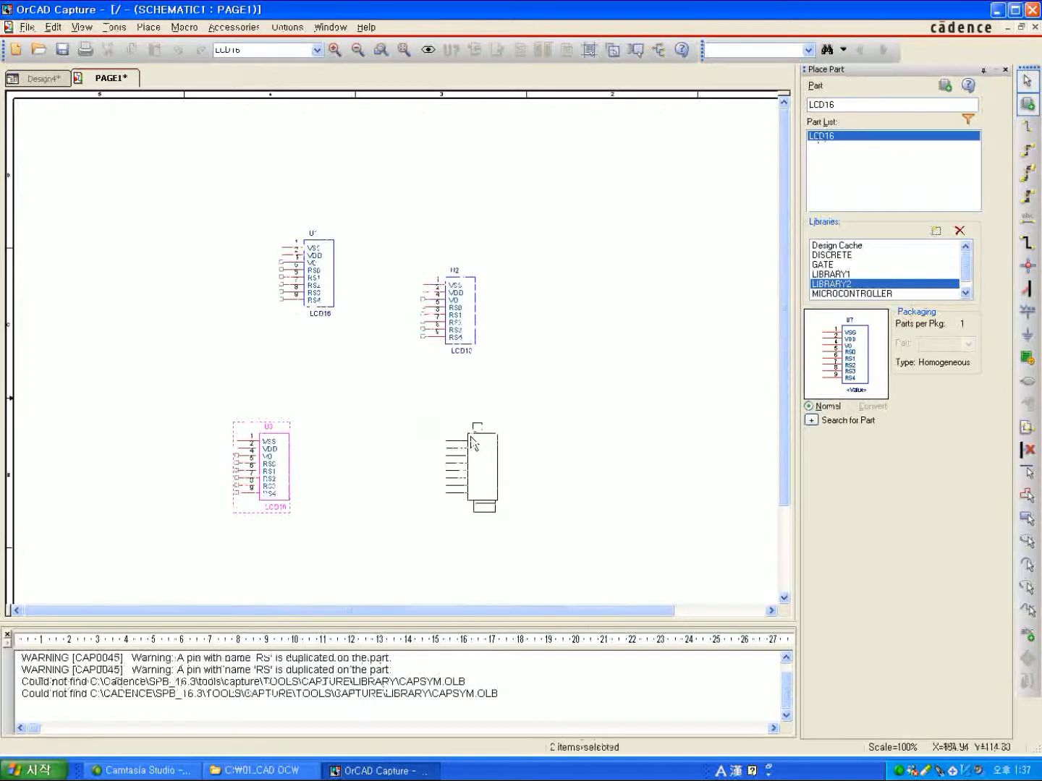
pyautogui.press('Escape')
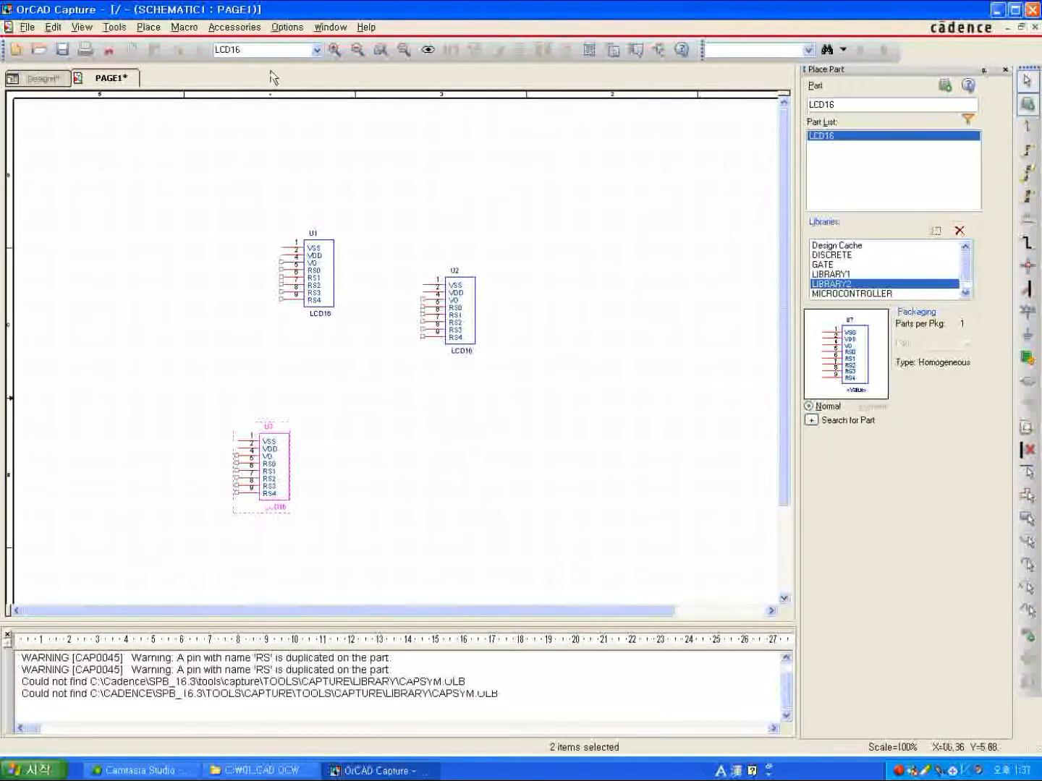
# - Examine the placed LCD16 parts close up, checking their pin numbers and pin names
pyautogui.click(335, 50)
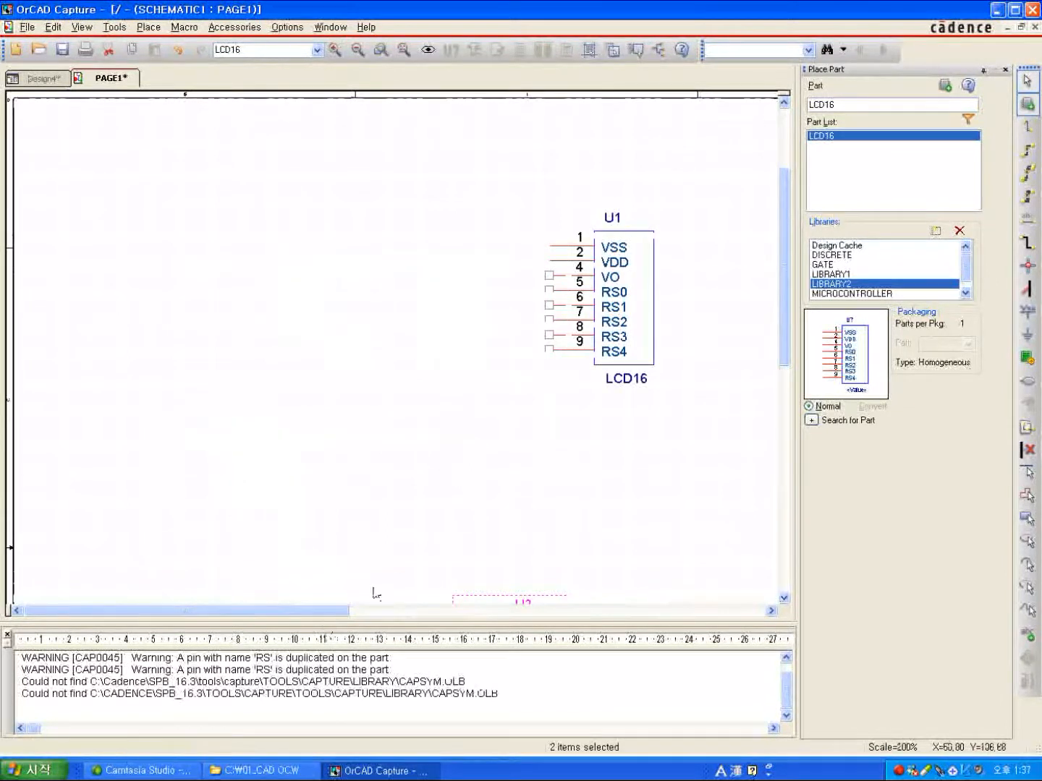
pyautogui.scroll(-2, 506, 442)
pyautogui.scroll(-2, 505, 442)
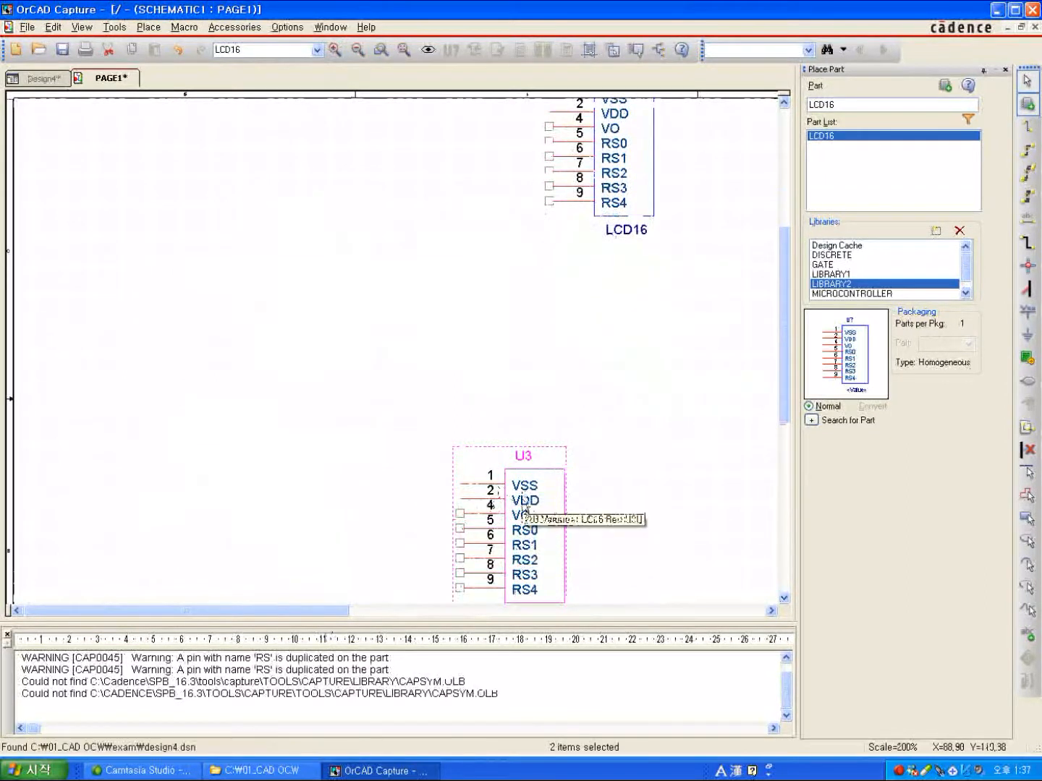
pyautogui.scroll(-2, 517, 494)
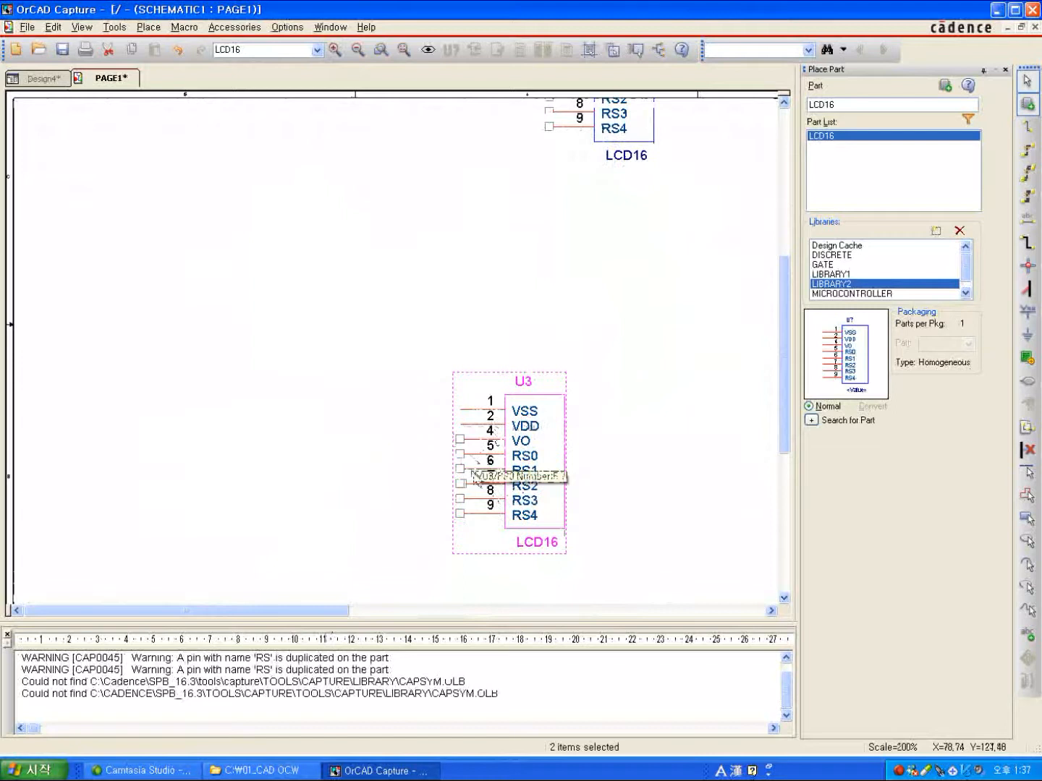
pyautogui.scroll(-3, 497, 443)
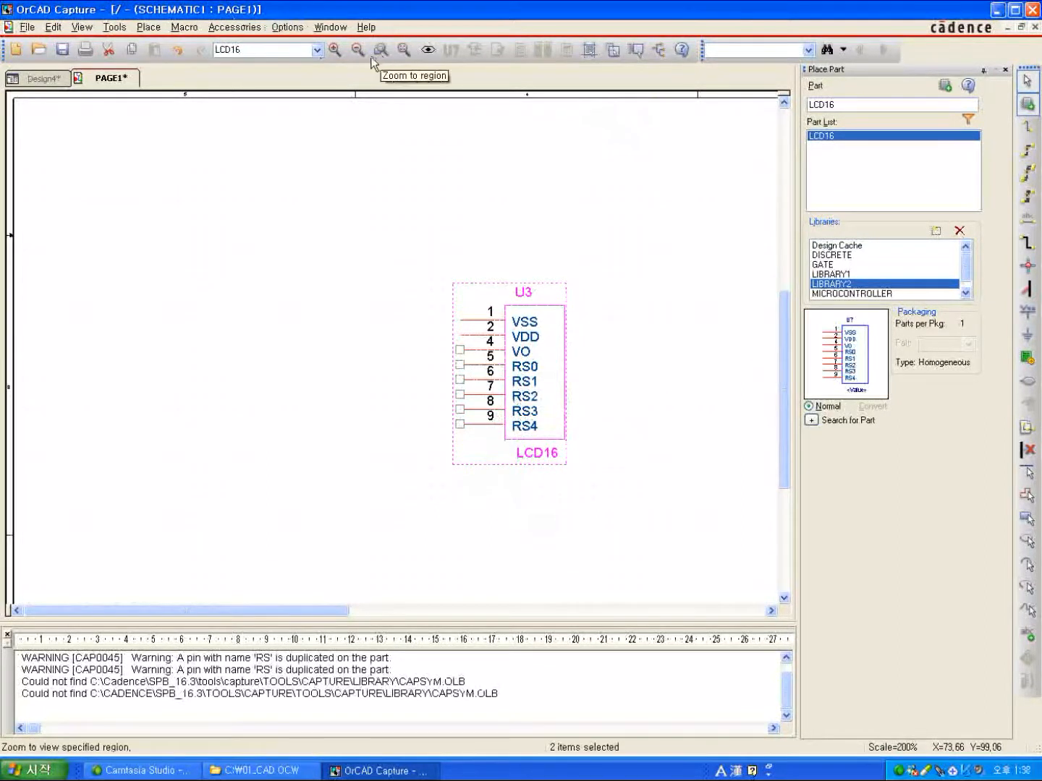
pyautogui.click(334, 50)
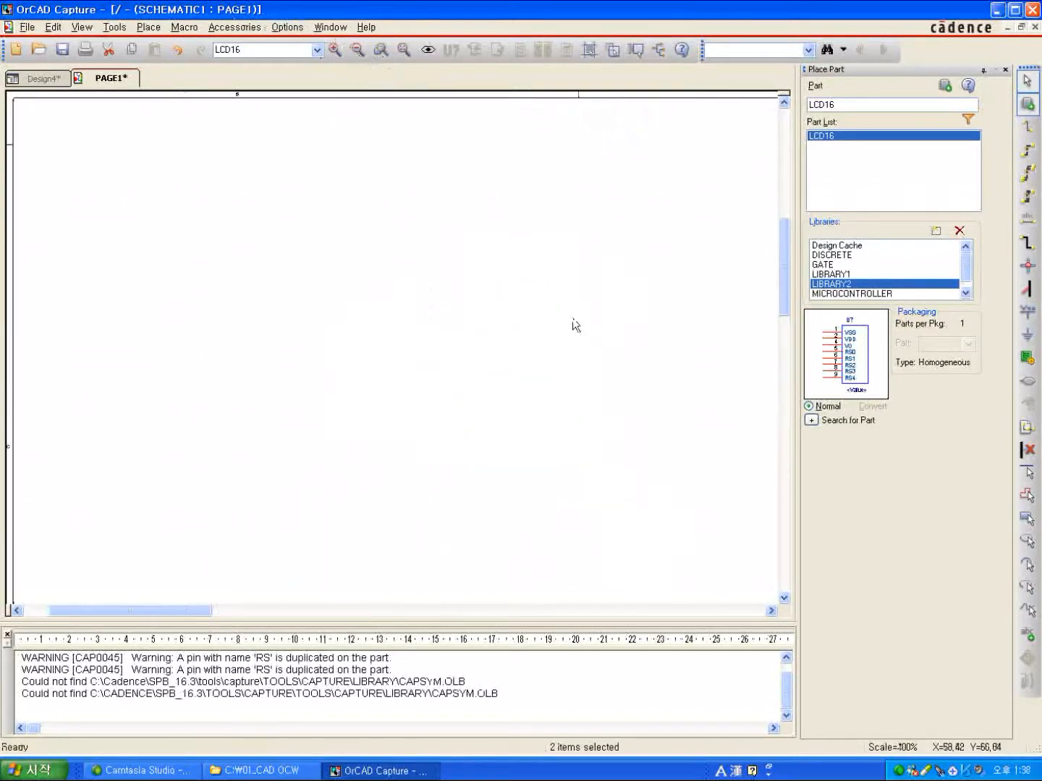
pyautogui.scroll(-5, 575, 326)
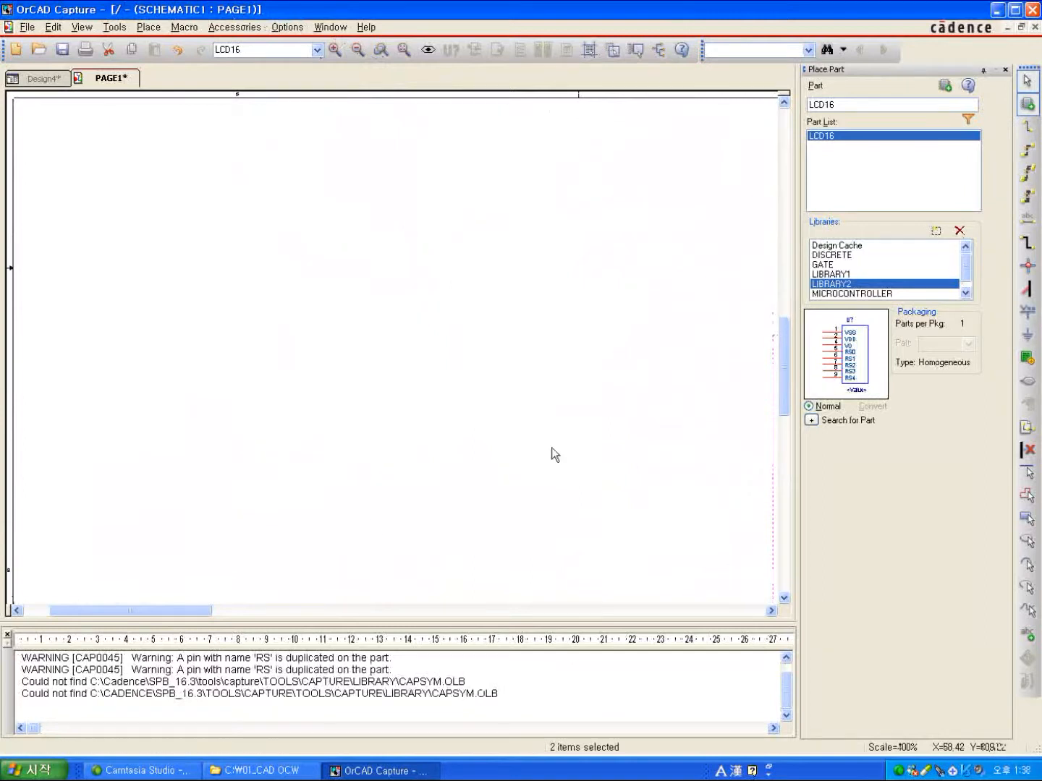
pyautogui.scroll(-3, 434, 478)
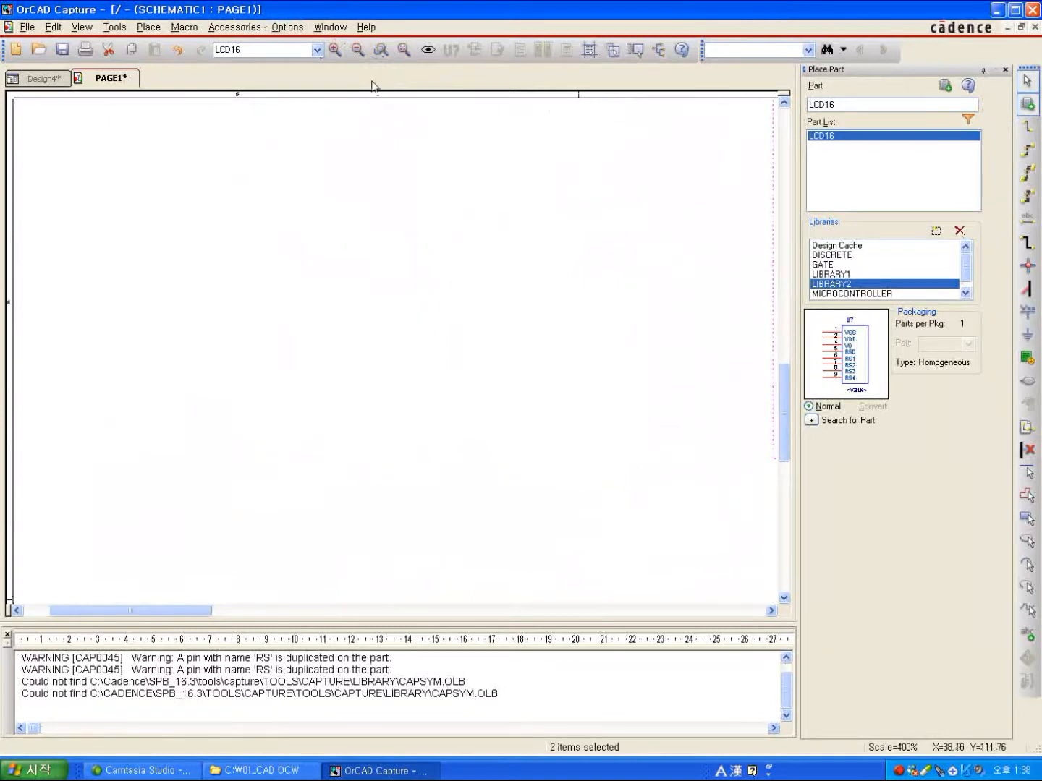
pyautogui.click(403, 51)
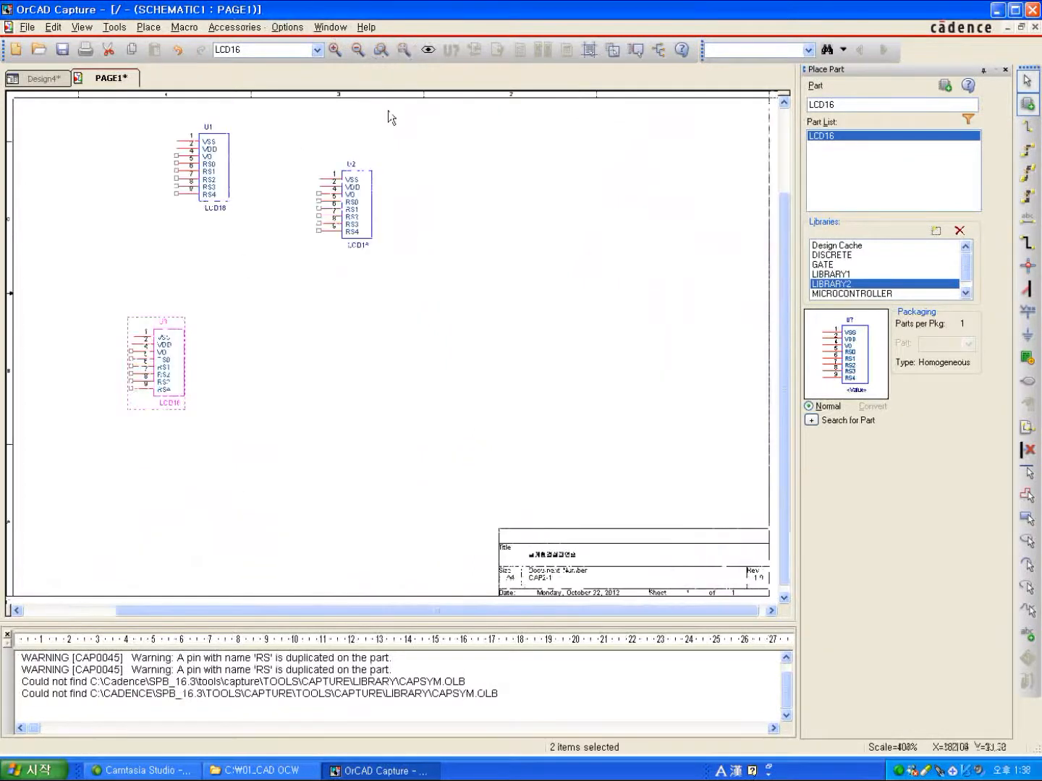
pyautogui.click(335, 49)
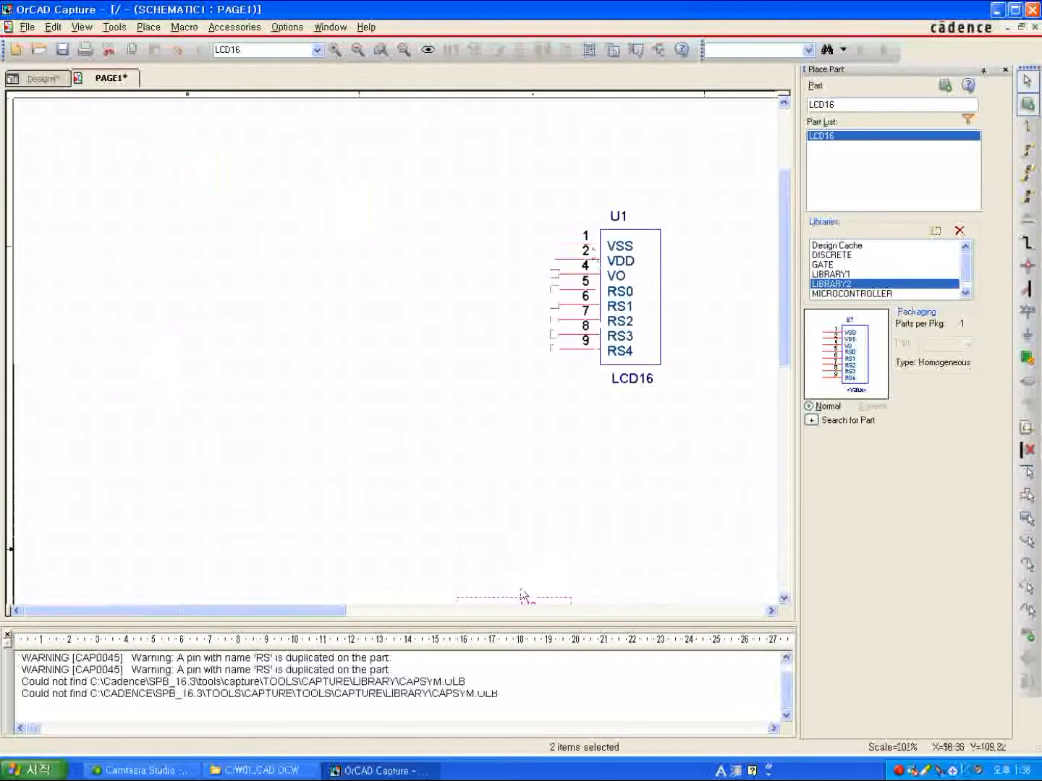
pyautogui.scroll(1, 478, 516)
pyautogui.scroll(-1, 477, 513)
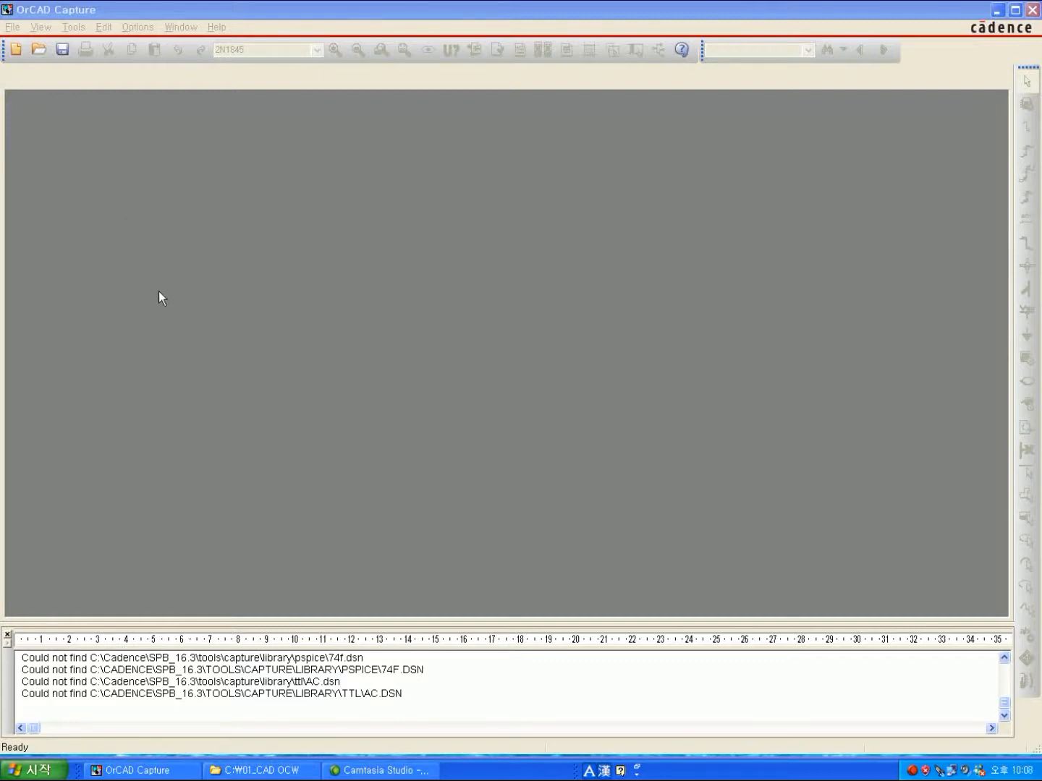
# - Bring up the Open Library dialog for choosing an existing Capture library
pyautogui.click(12, 27)
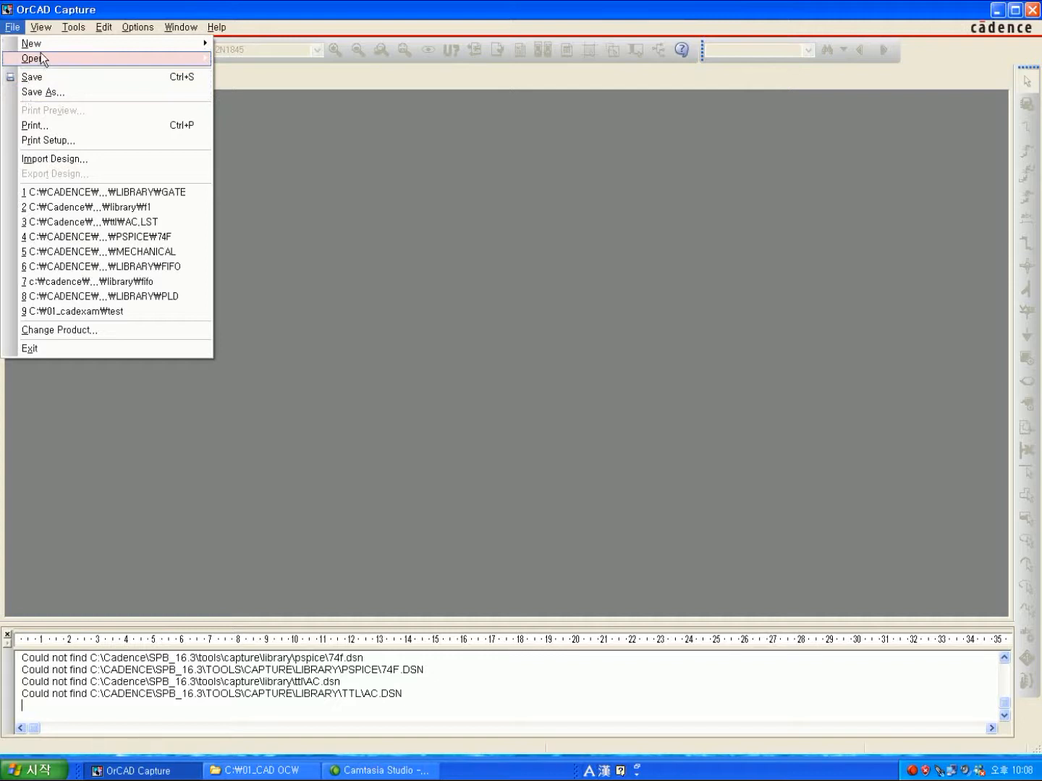
pyautogui.moveTo(42, 60)
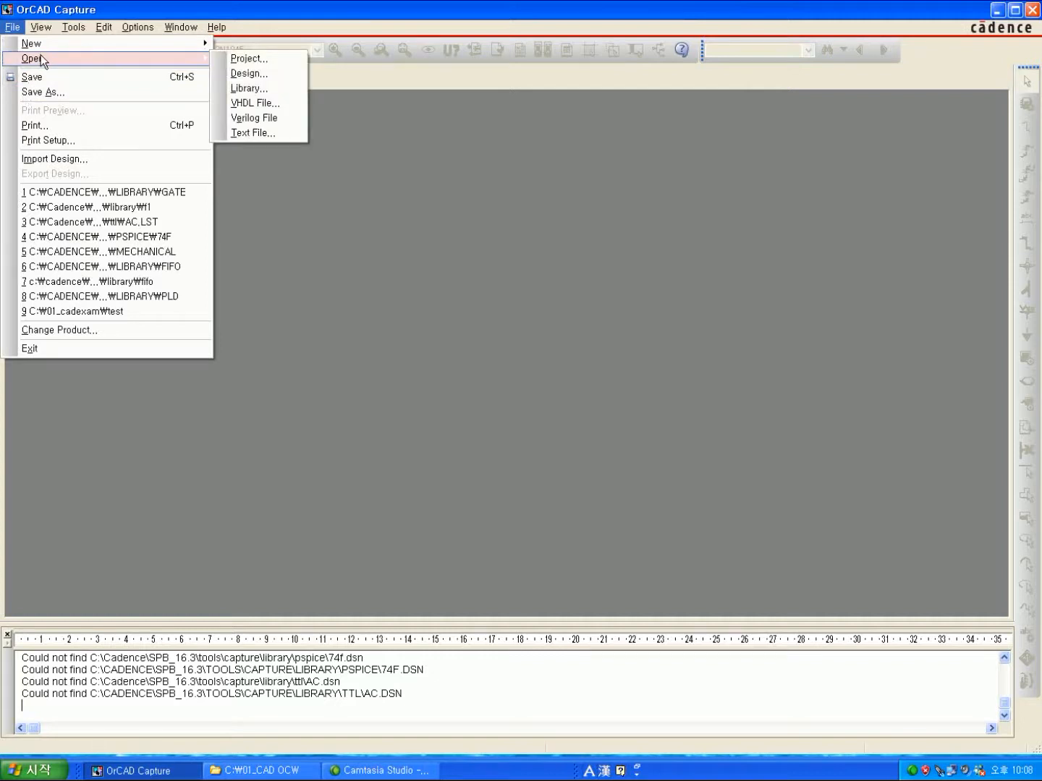
pyautogui.click(246, 89)
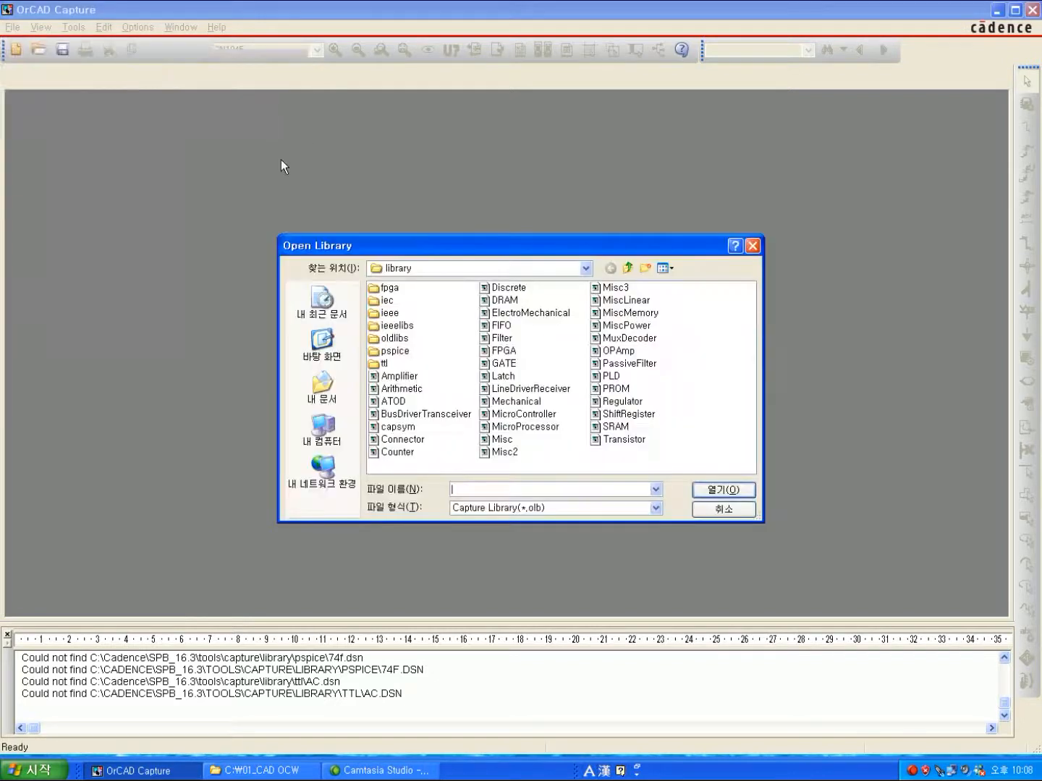
# - Trace the stock library location by going up to the Cadence folder and back down through SPB_16.3, tools and capture to library
pyautogui.click(628, 270)
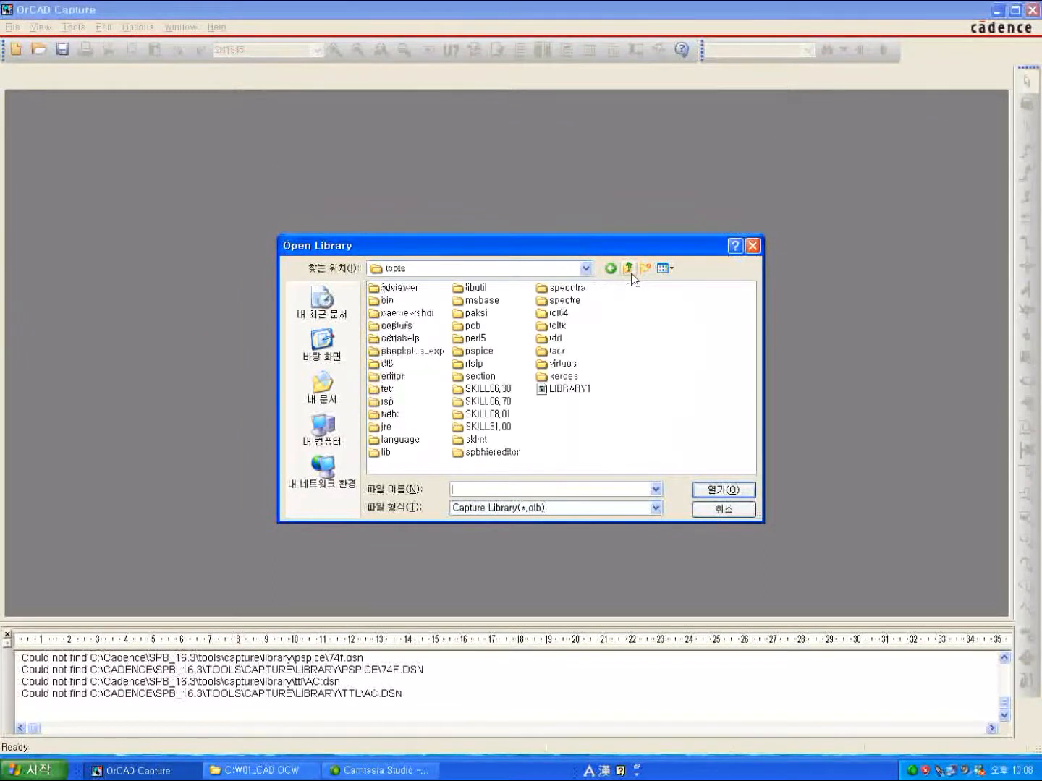
pyautogui.click(628, 270)
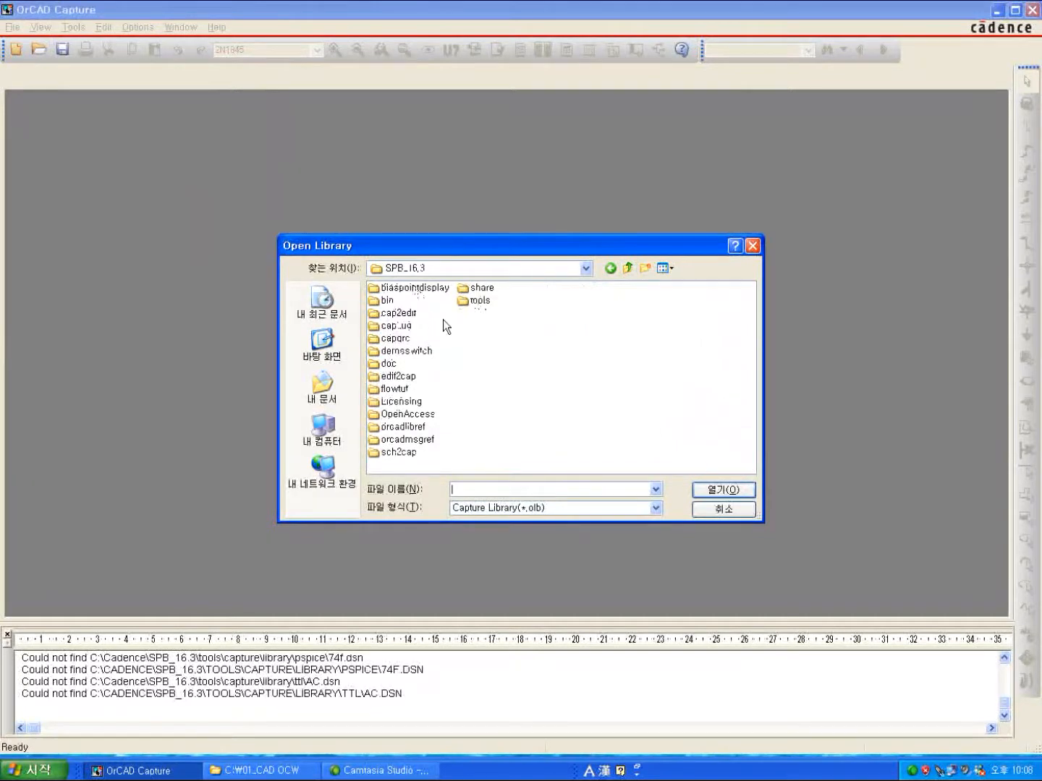
pyautogui.click(628, 269)
pyautogui.click(401, 301)
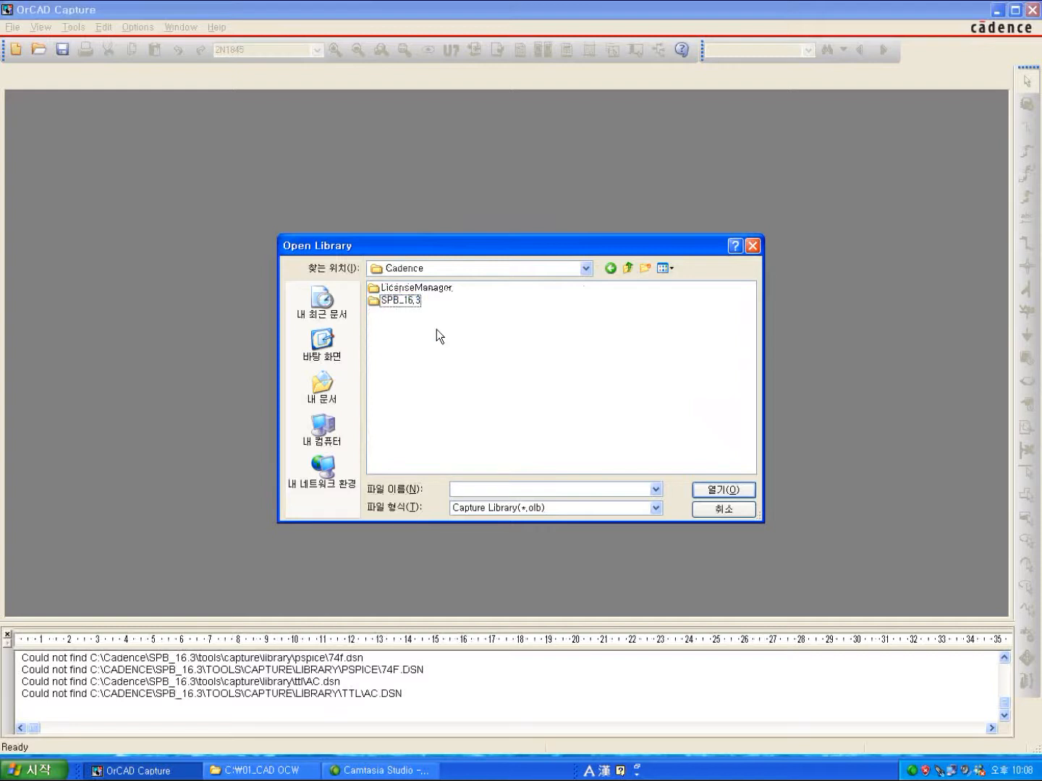
pyautogui.doubleClick(402, 303)
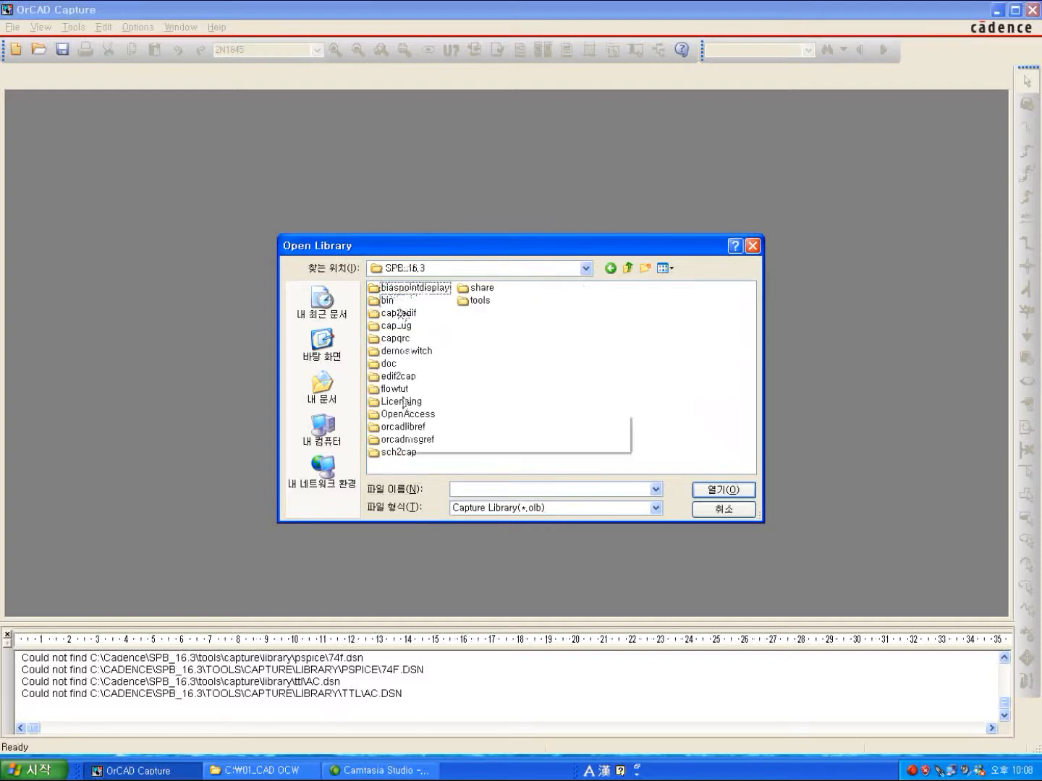
pyautogui.doubleClick(481, 303)
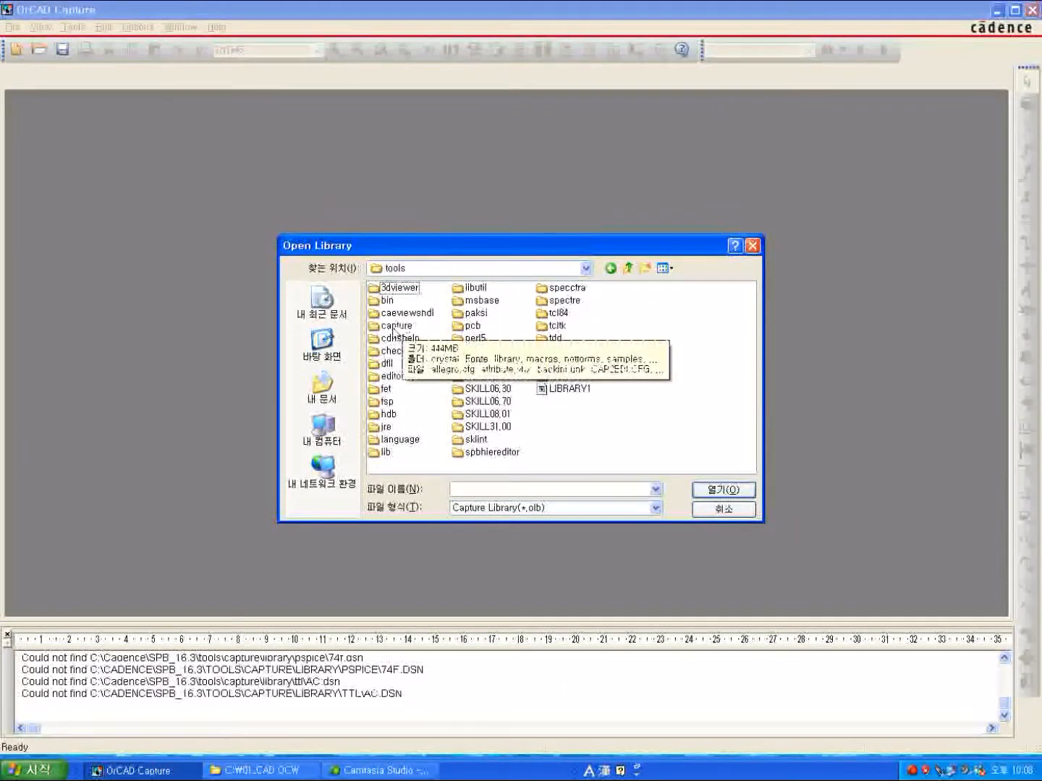
pyautogui.click(395, 328)
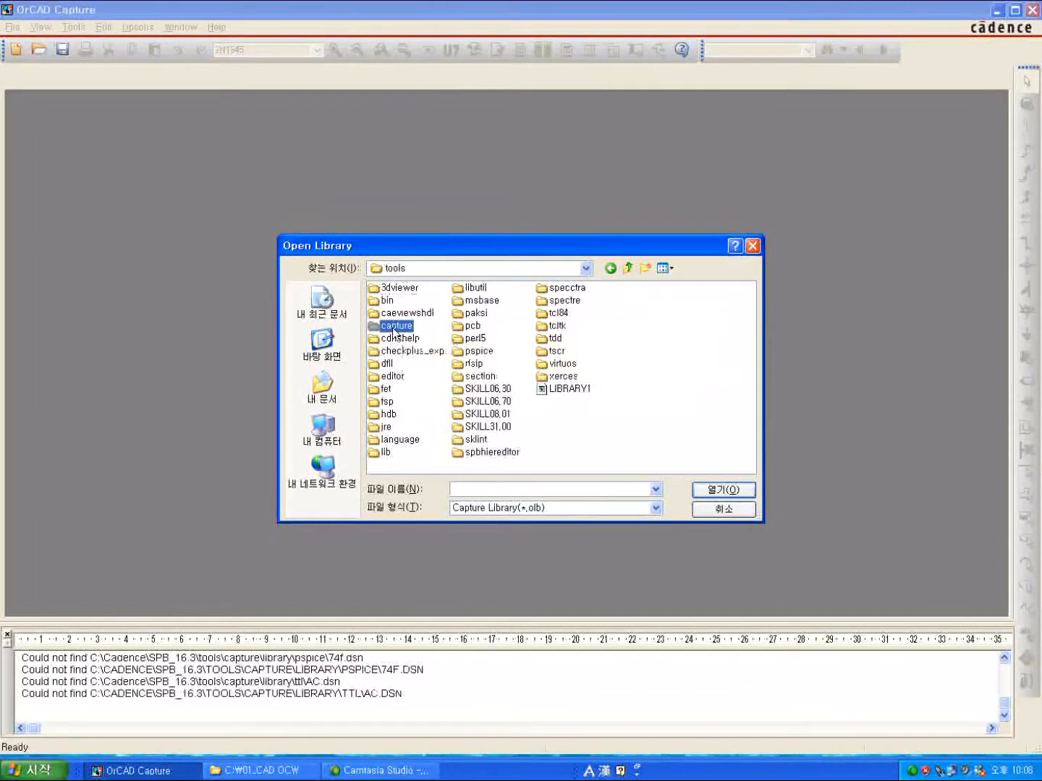
pyautogui.doubleClick(395, 328)
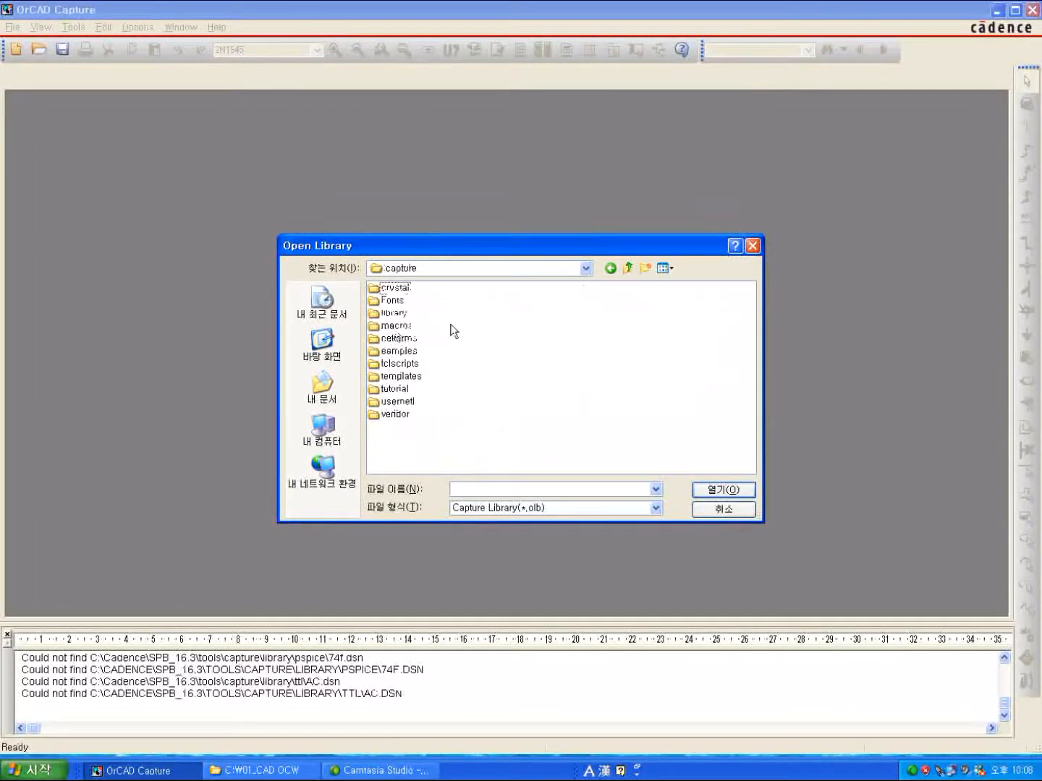
pyautogui.doubleClick(388, 313)
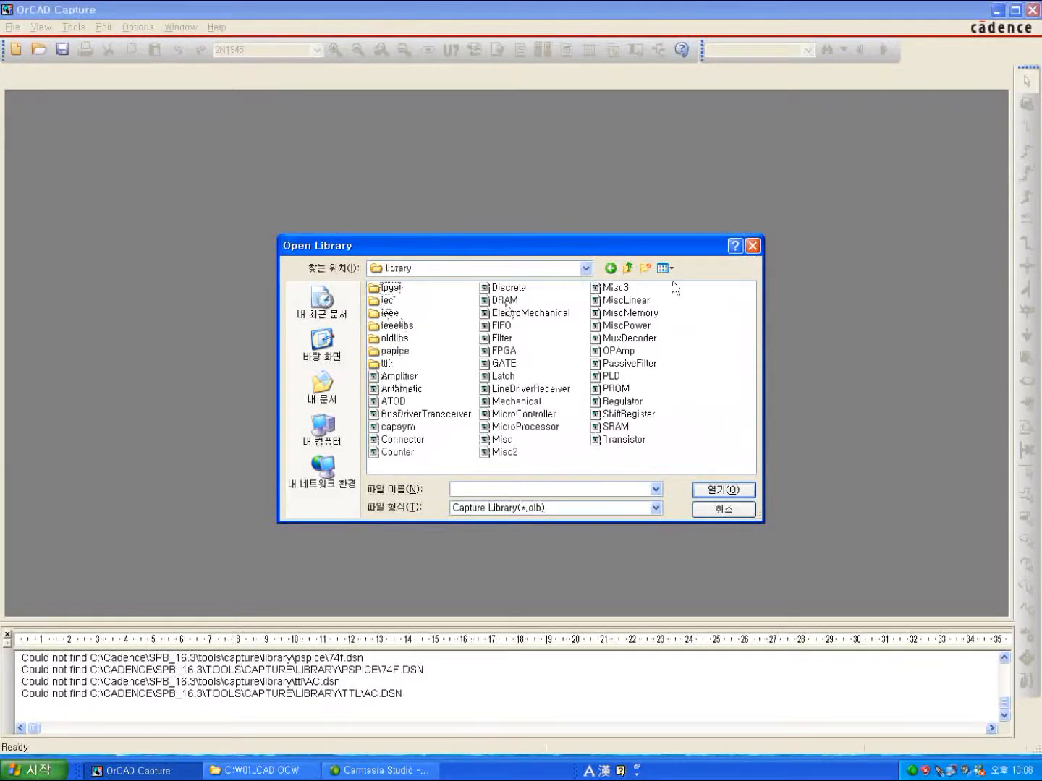
# - Open the Amplifier library from the stock library folder and maximize its project window
pyautogui.moveTo(644, 246); pyautogui.dragTo(504, 132)
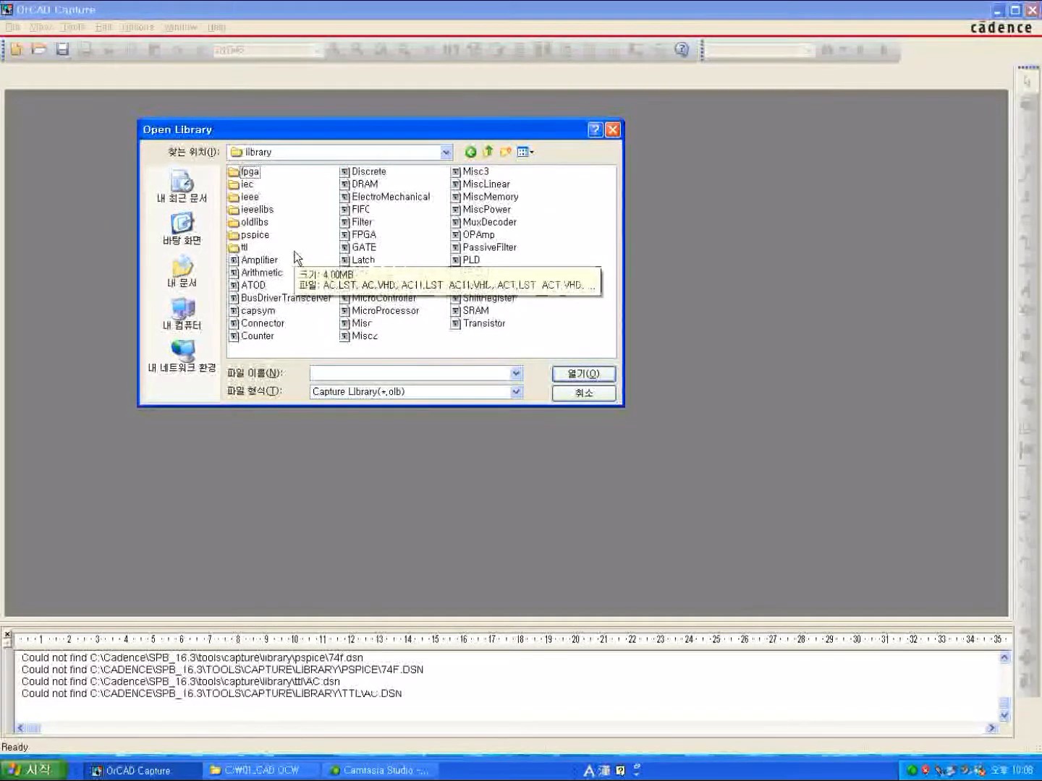
pyautogui.doubleClick(259, 263)
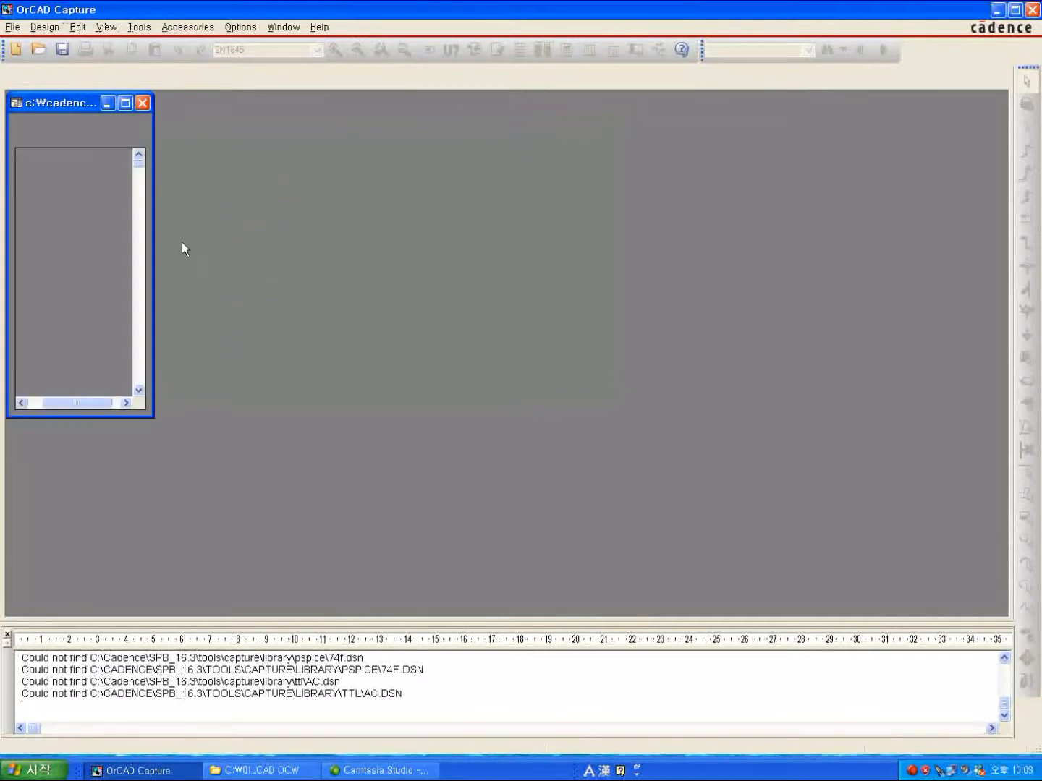
pyautogui.click(123, 104)
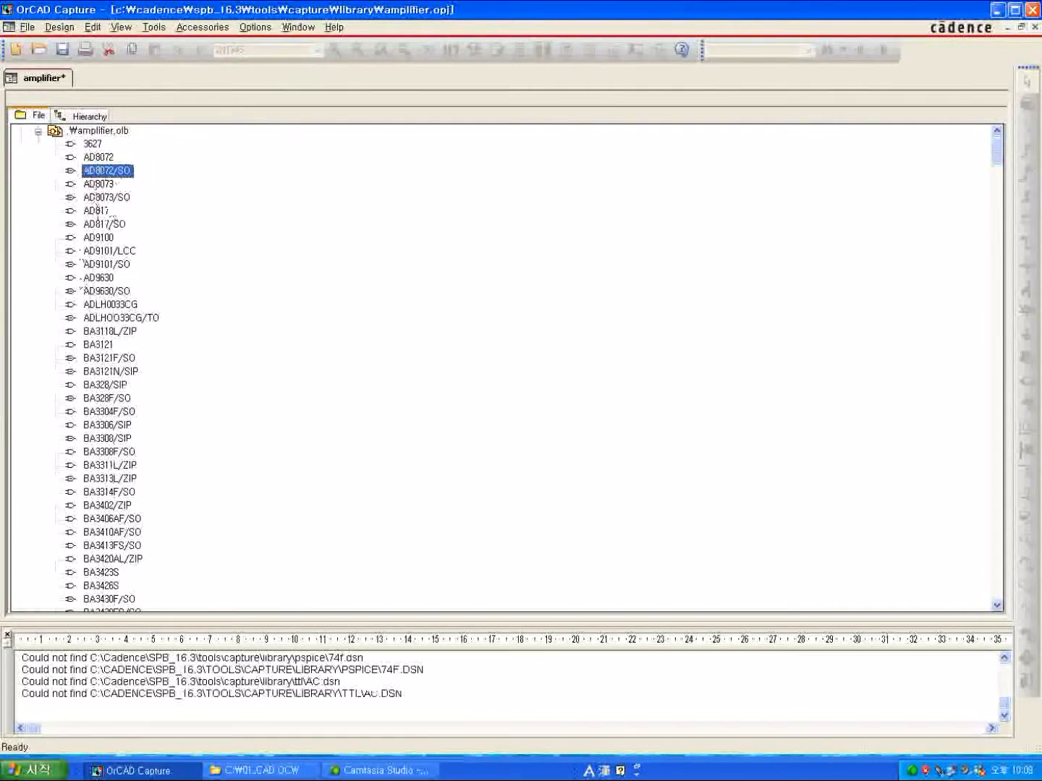
# - View the AD9100 part of the Amplifier library, close it and accept the duplicate pin name warnings
pyautogui.doubleClick(94, 238)
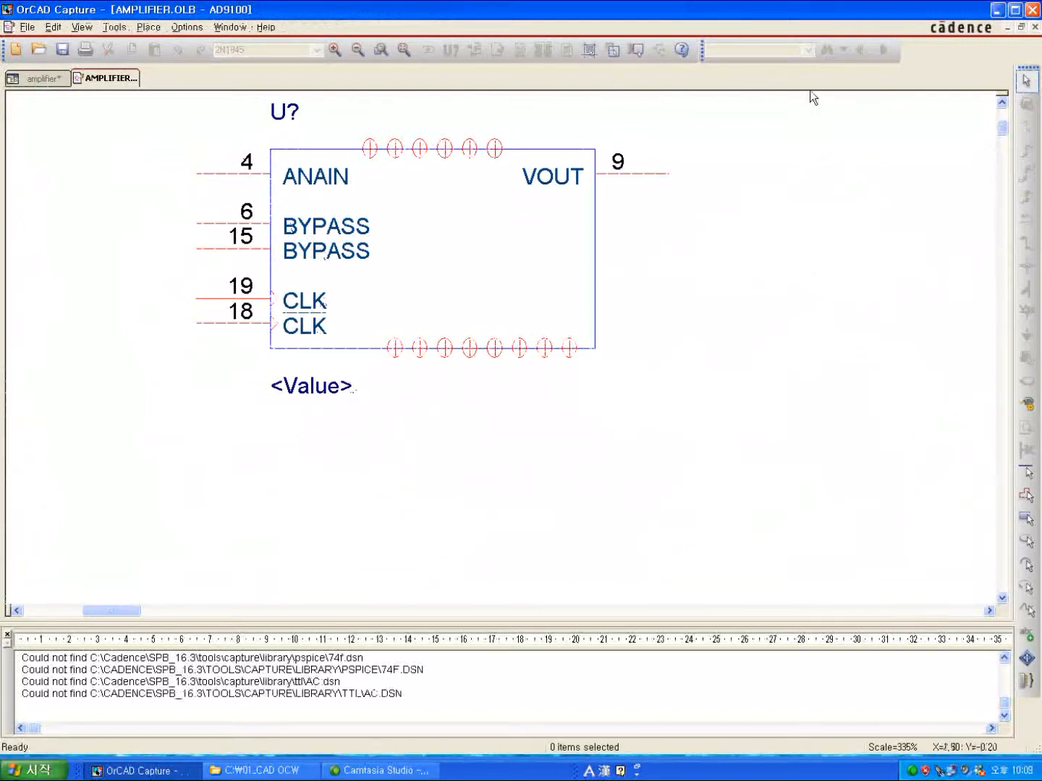
pyautogui.click(1035, 28)
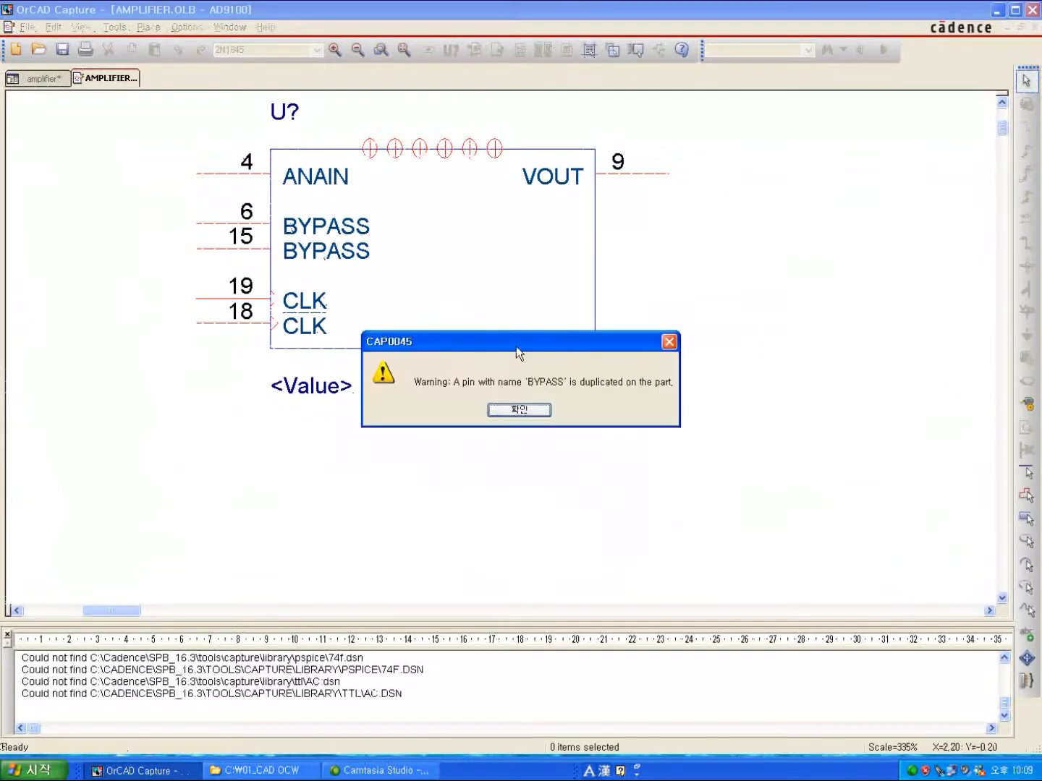
pyautogui.click(508, 410)
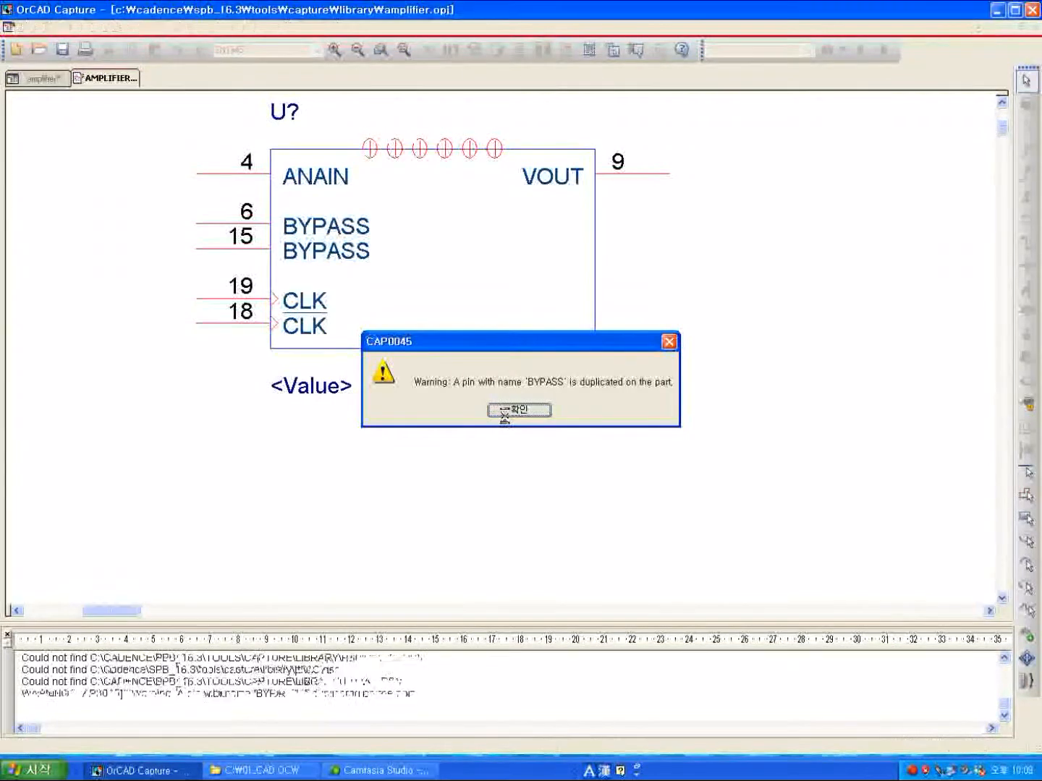
pyautogui.click(505, 416)
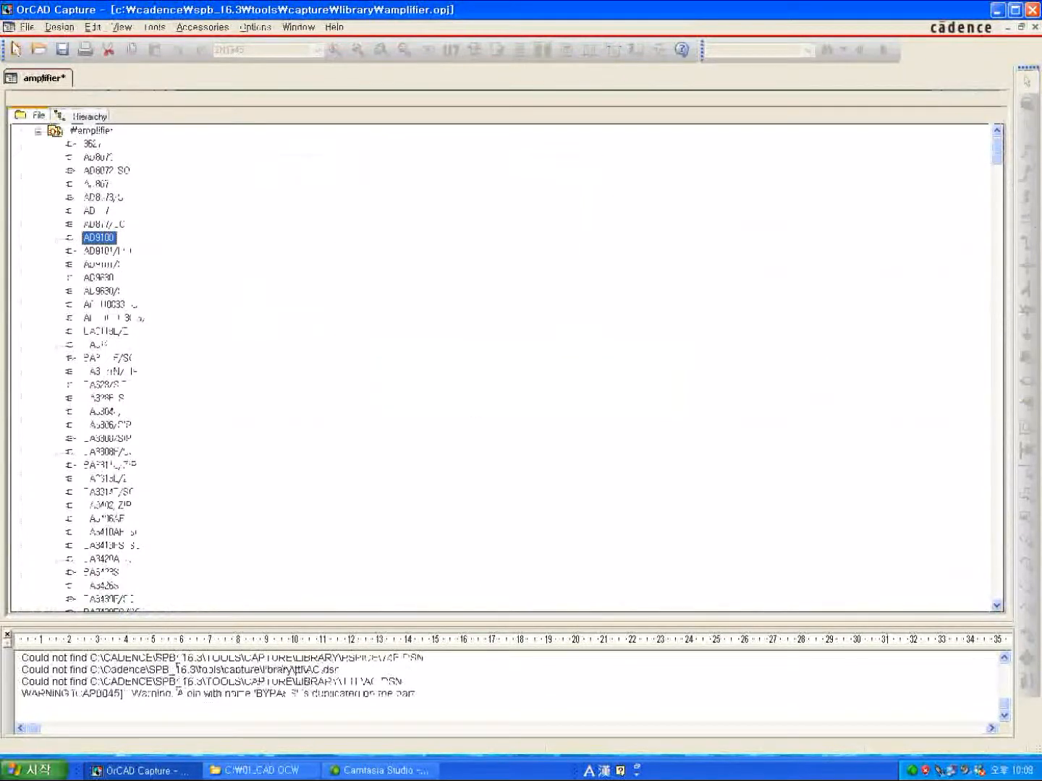
# - Open the Counter library from the stock library folder and view its 4566 part
pyautogui.click(23, 29)
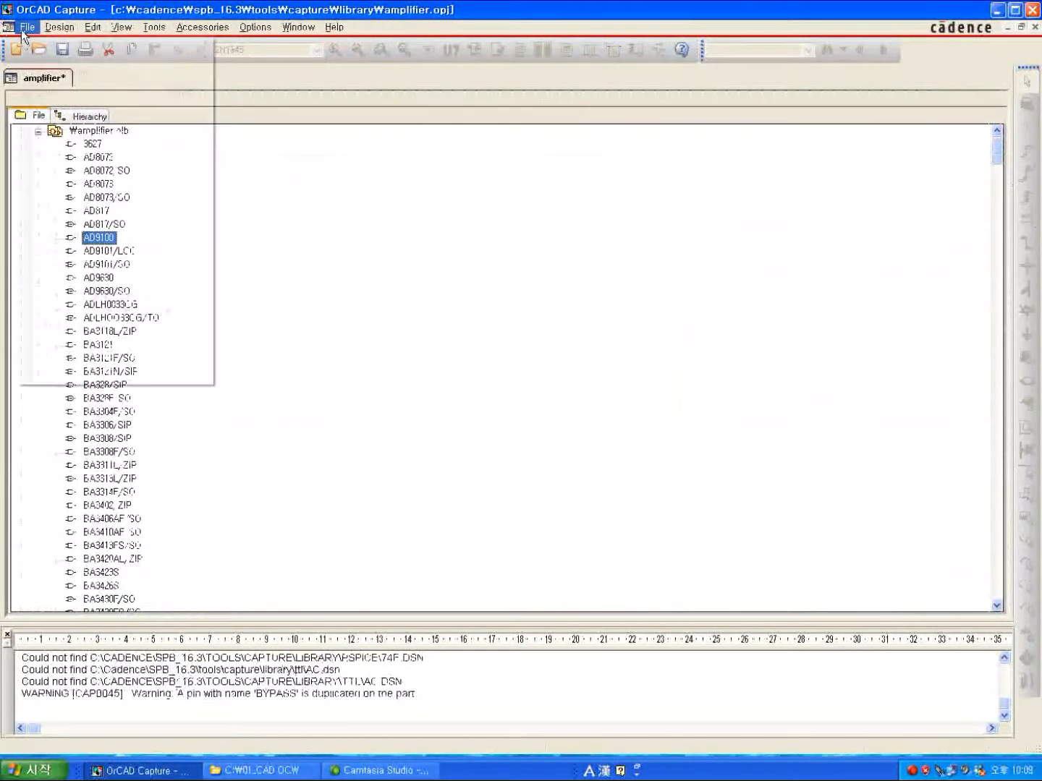
pyautogui.moveTo(49, 63)
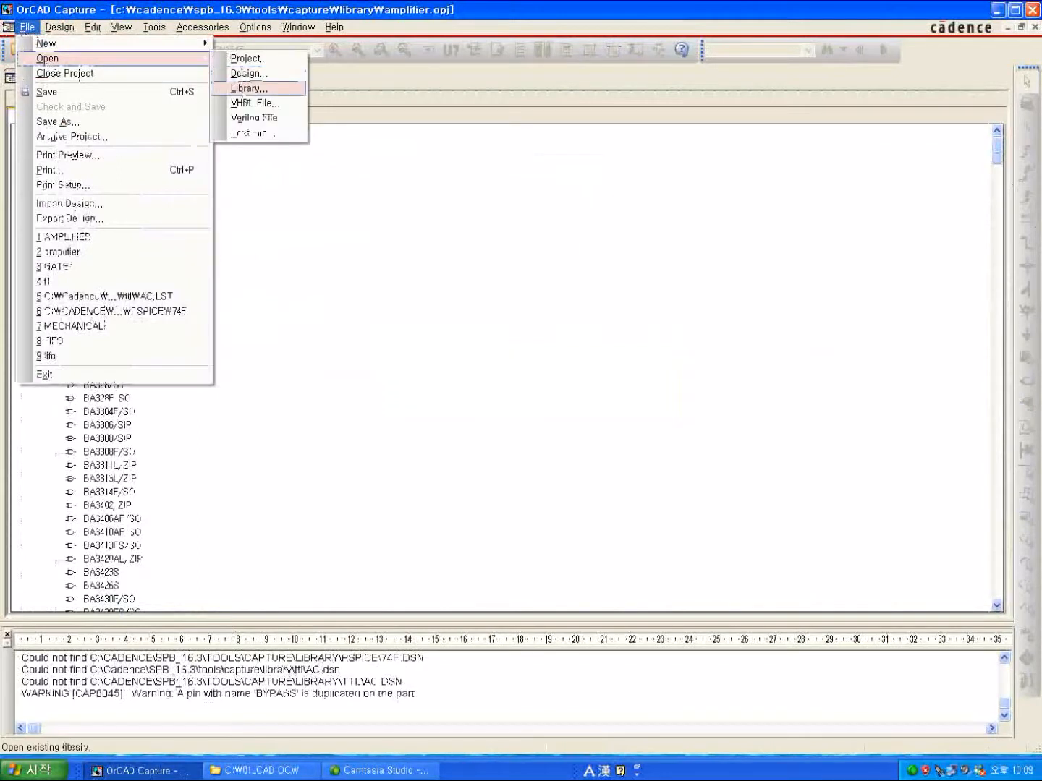
pyautogui.click(244, 87)
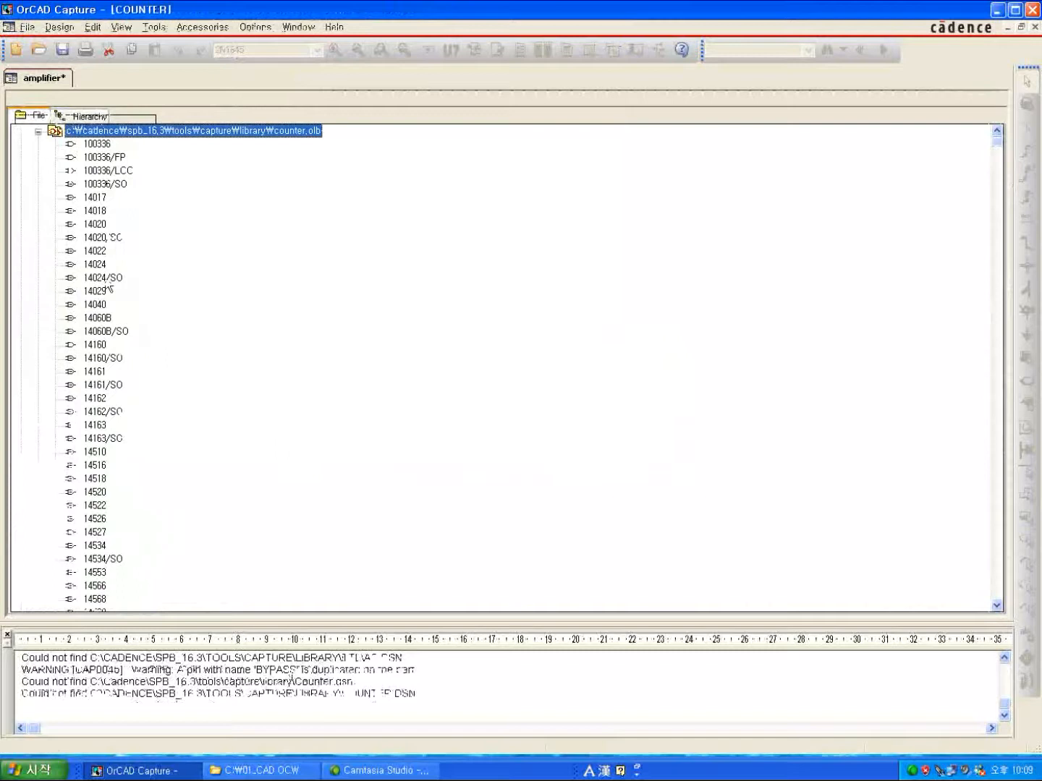
pyautogui.scroll(-15, 120, 316)
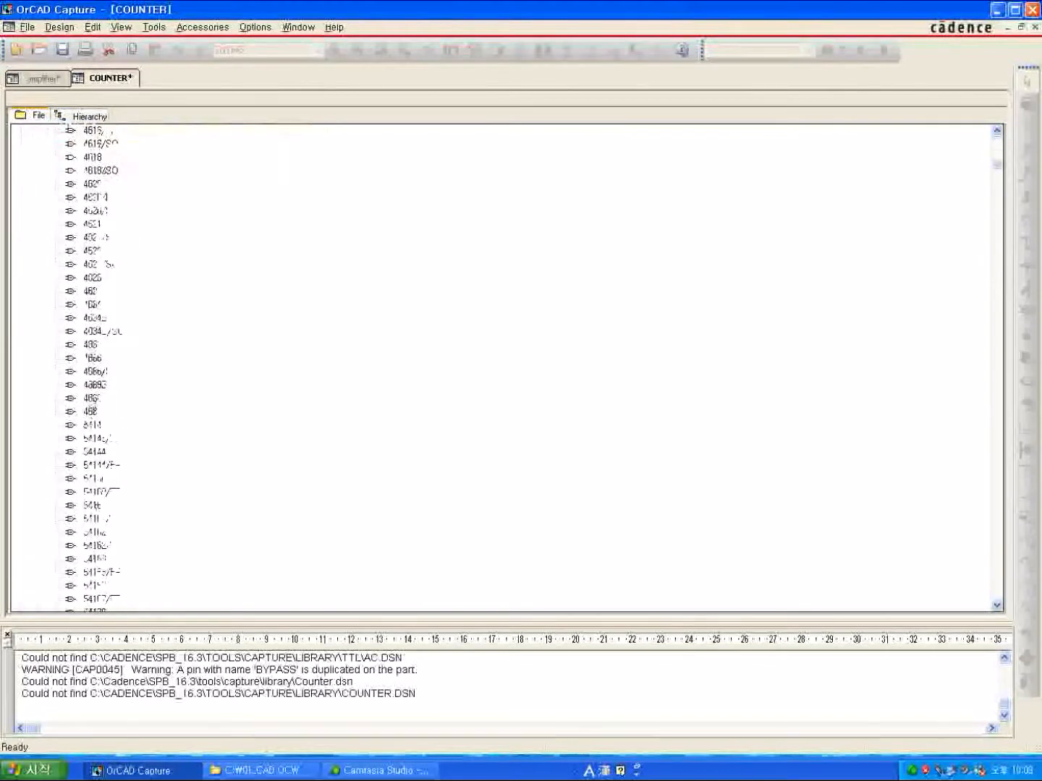
pyautogui.click(92, 399)
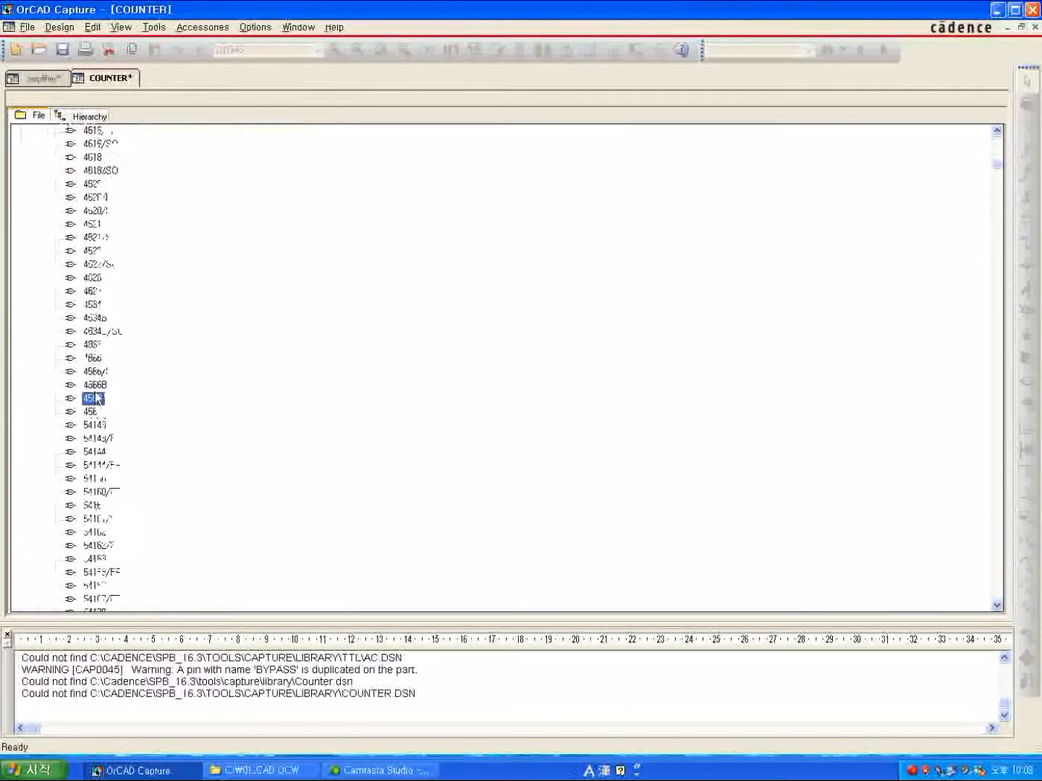
pyautogui.doubleClick(96, 399)
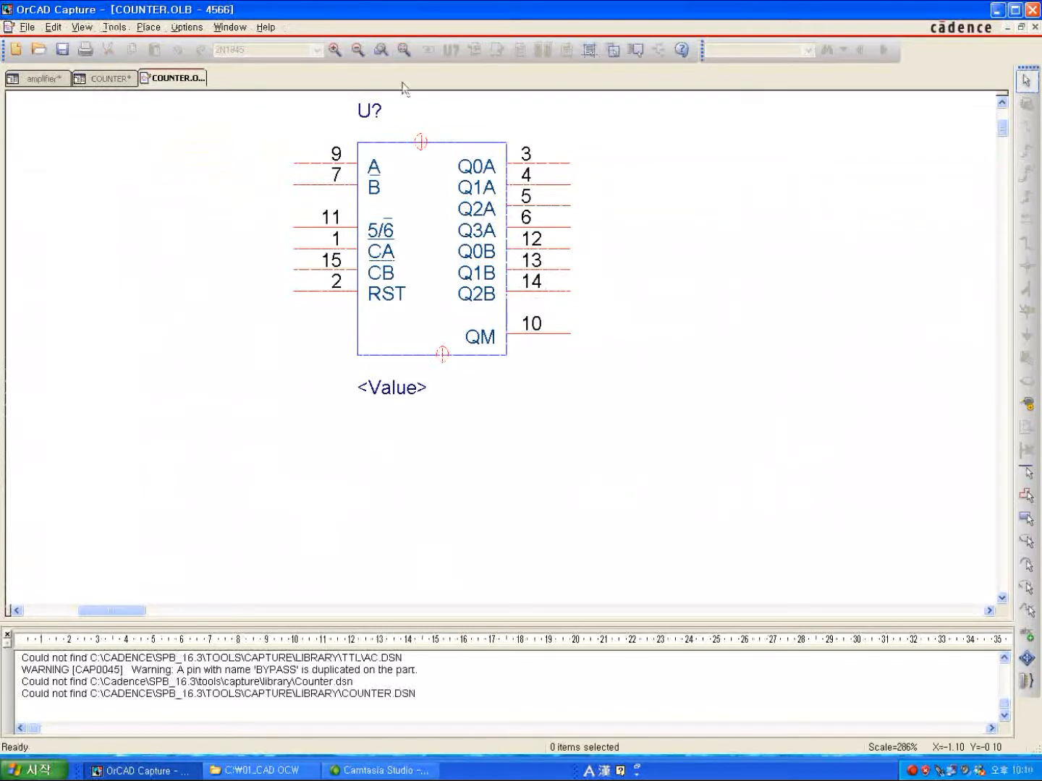
# - Open the Discrete library from the stock library folder and browse through its list of parts
pyautogui.click(29, 28)
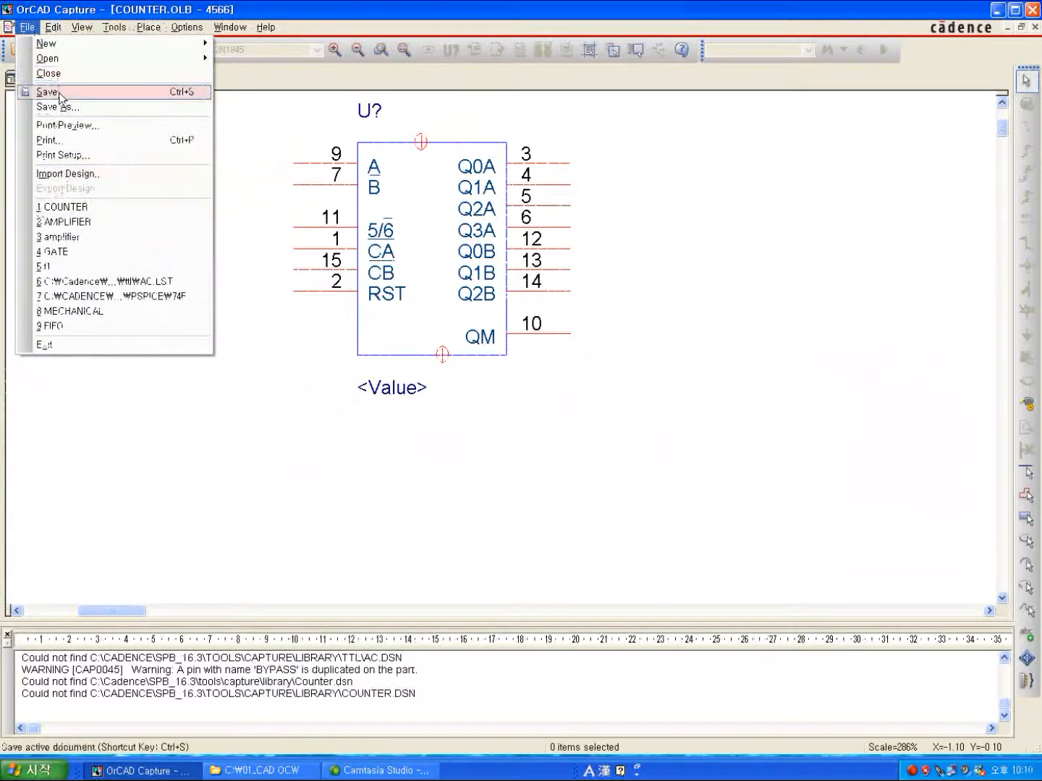
pyautogui.moveTo(57, 63)
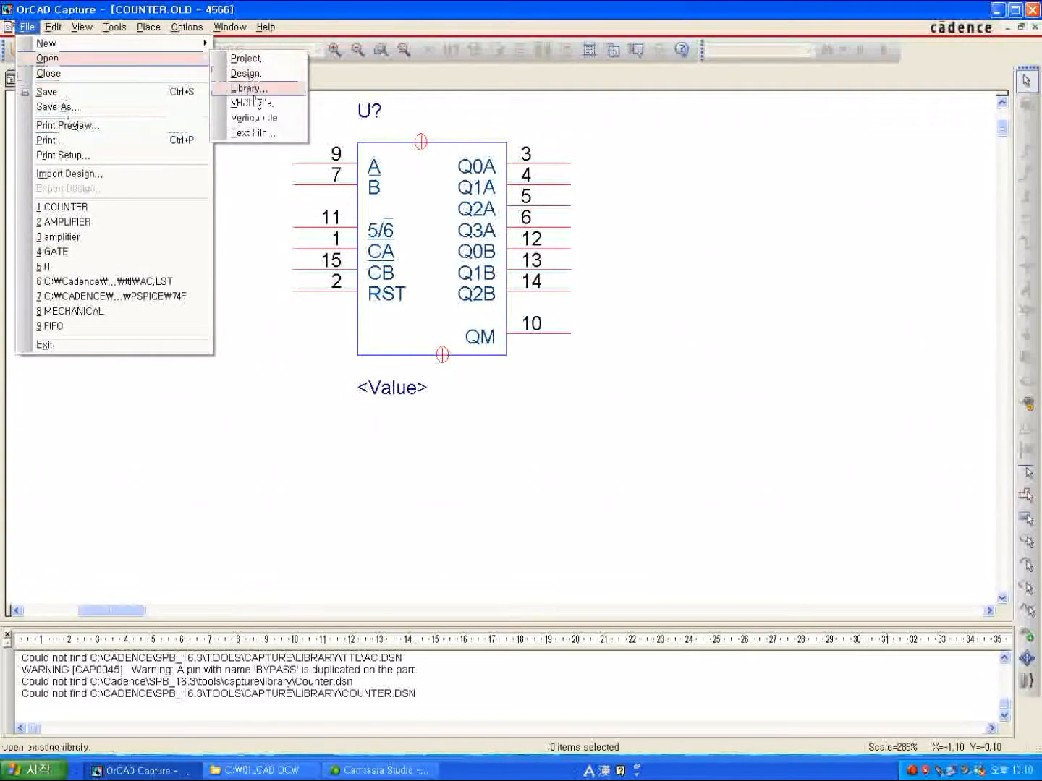
pyautogui.click(256, 90)
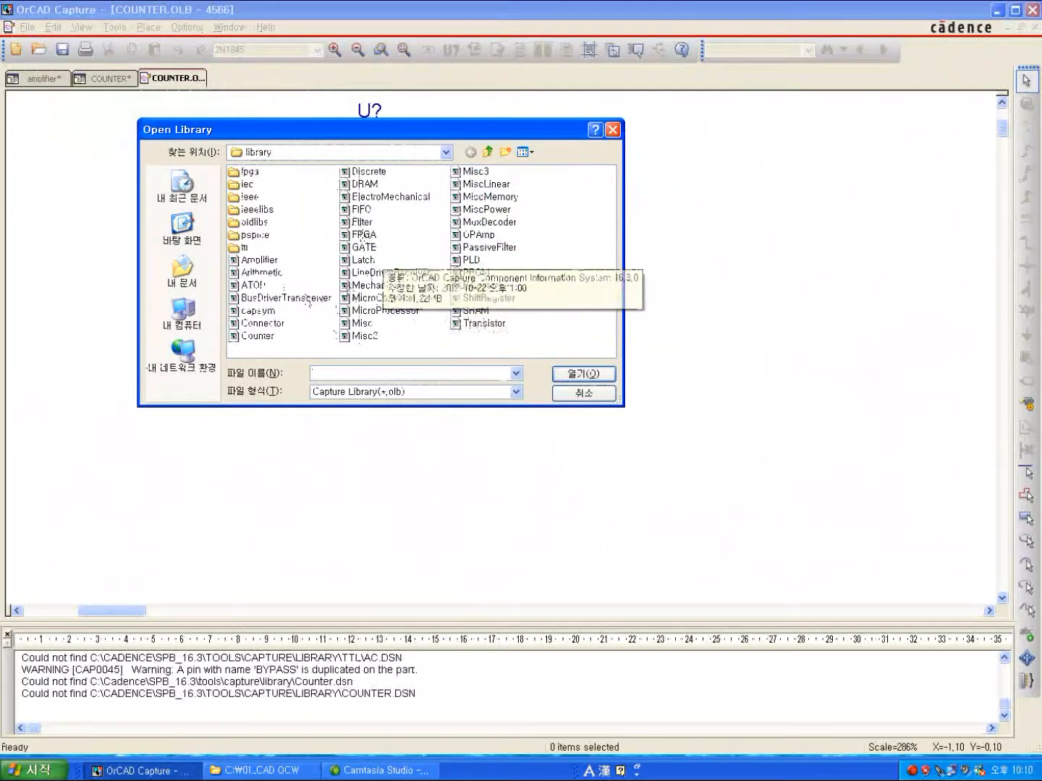
pyautogui.doubleClick(364, 173)
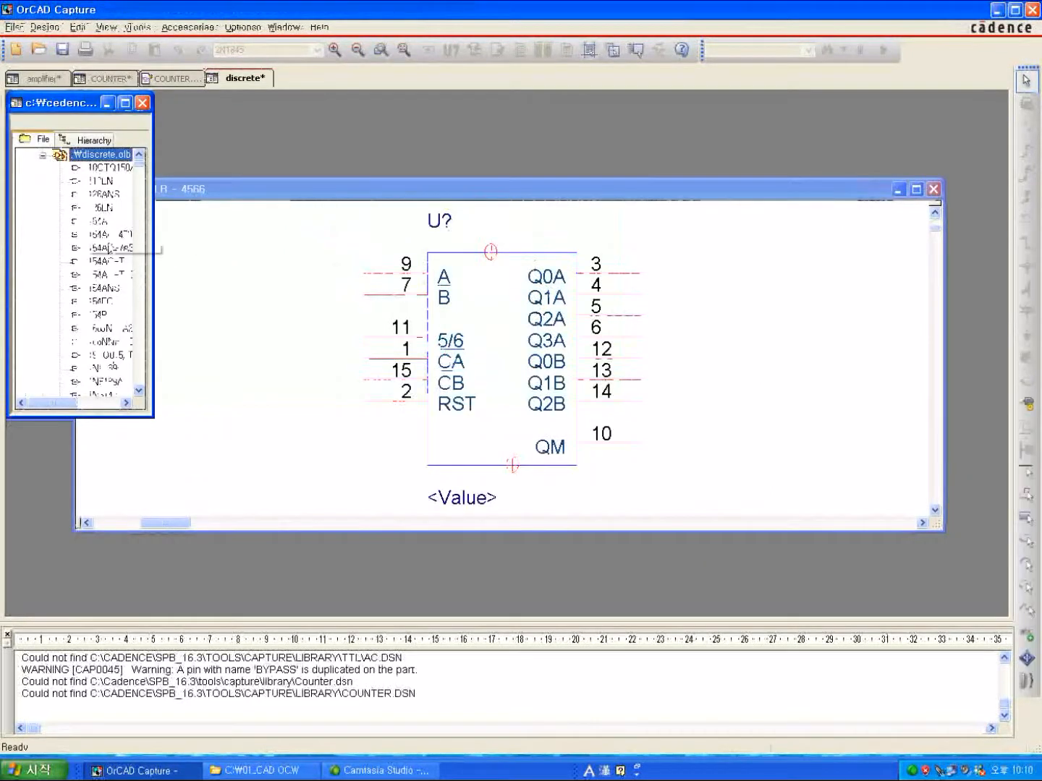
pyautogui.click(108, 248)
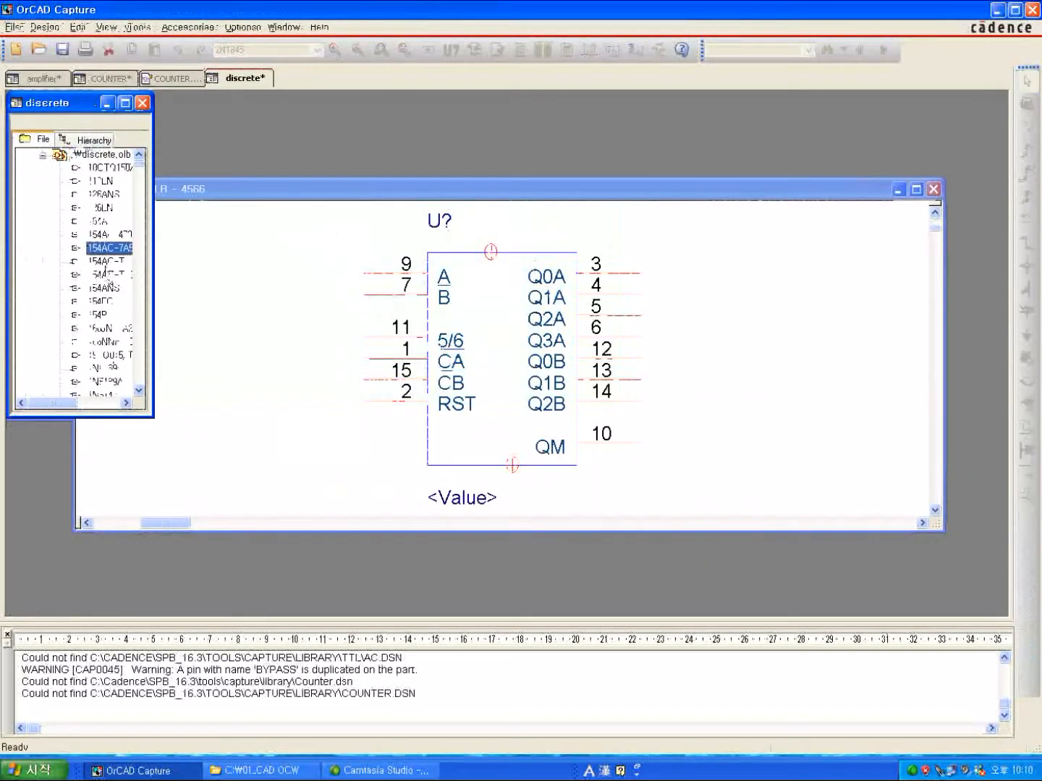
pyautogui.press('Down')
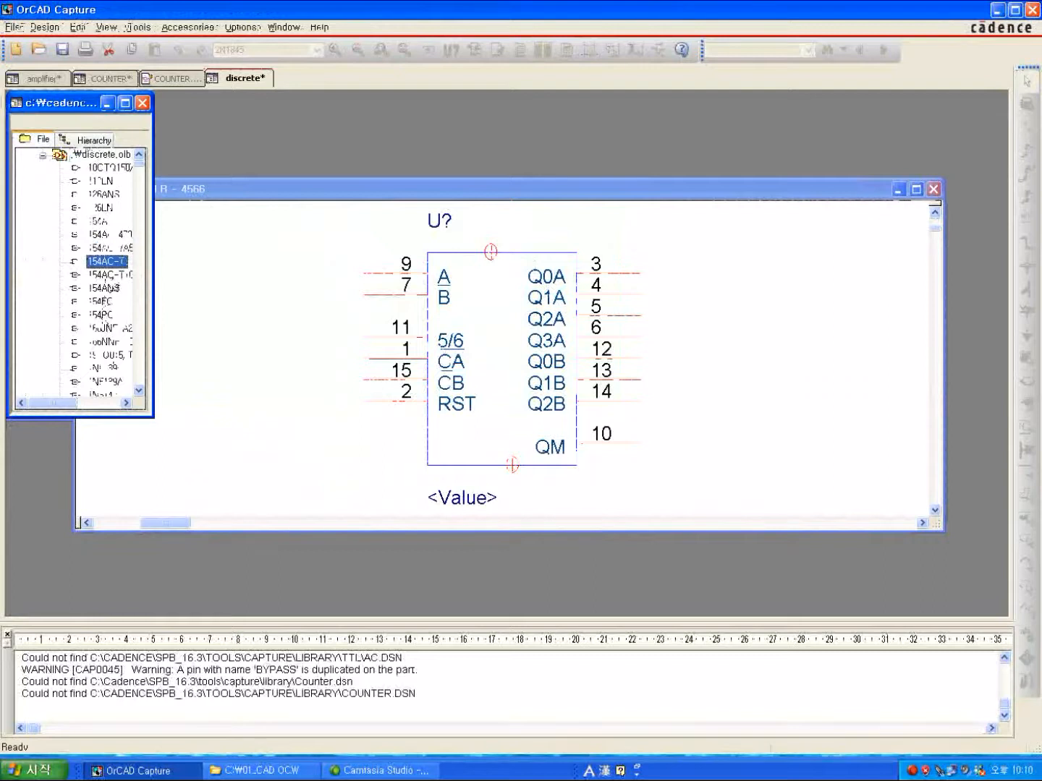
pyautogui.click(140, 184)
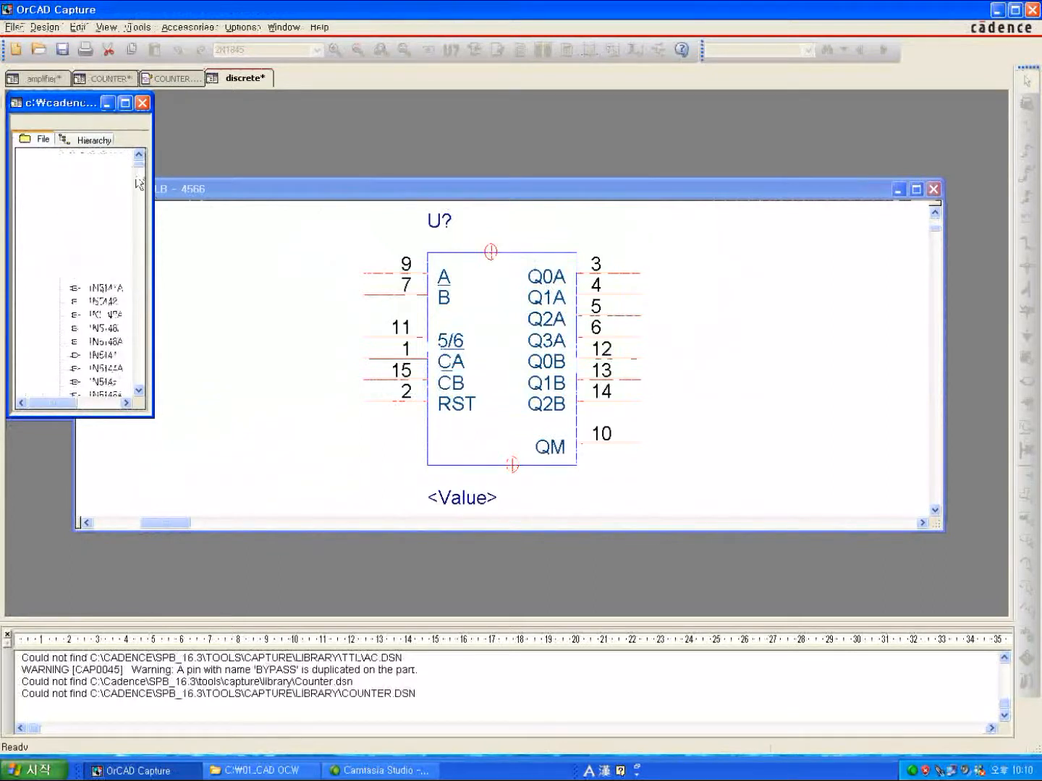
pyautogui.scroll(-17, 98, 279)
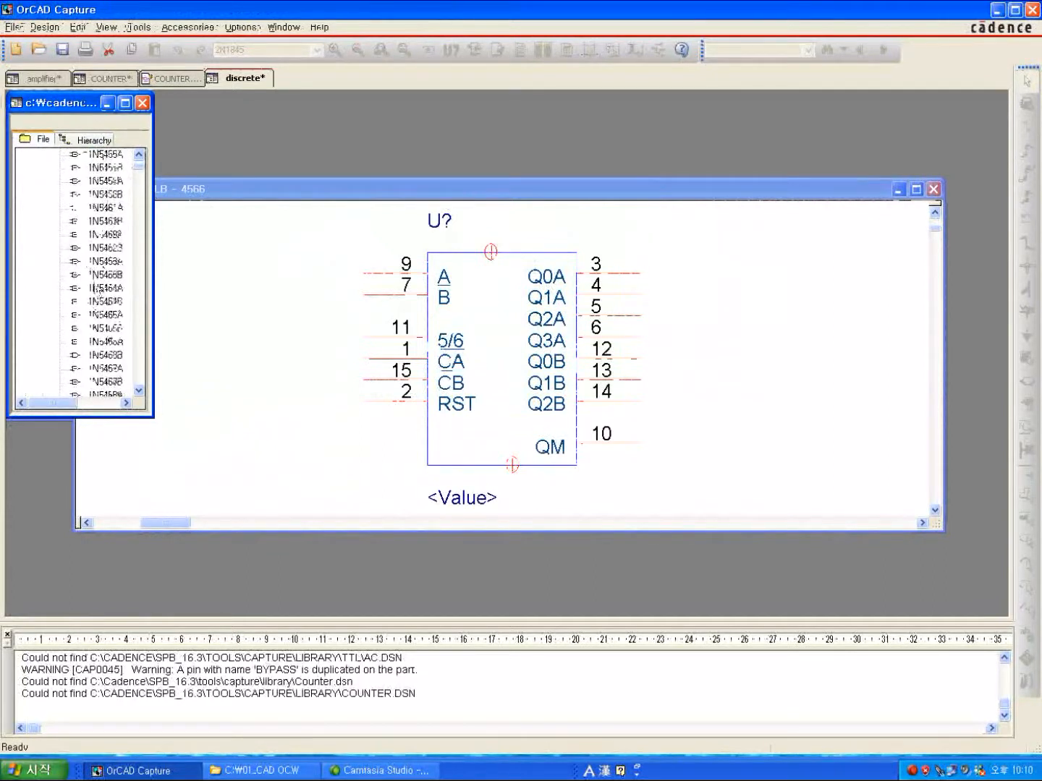
pyautogui.scroll(-20, 98, 288)
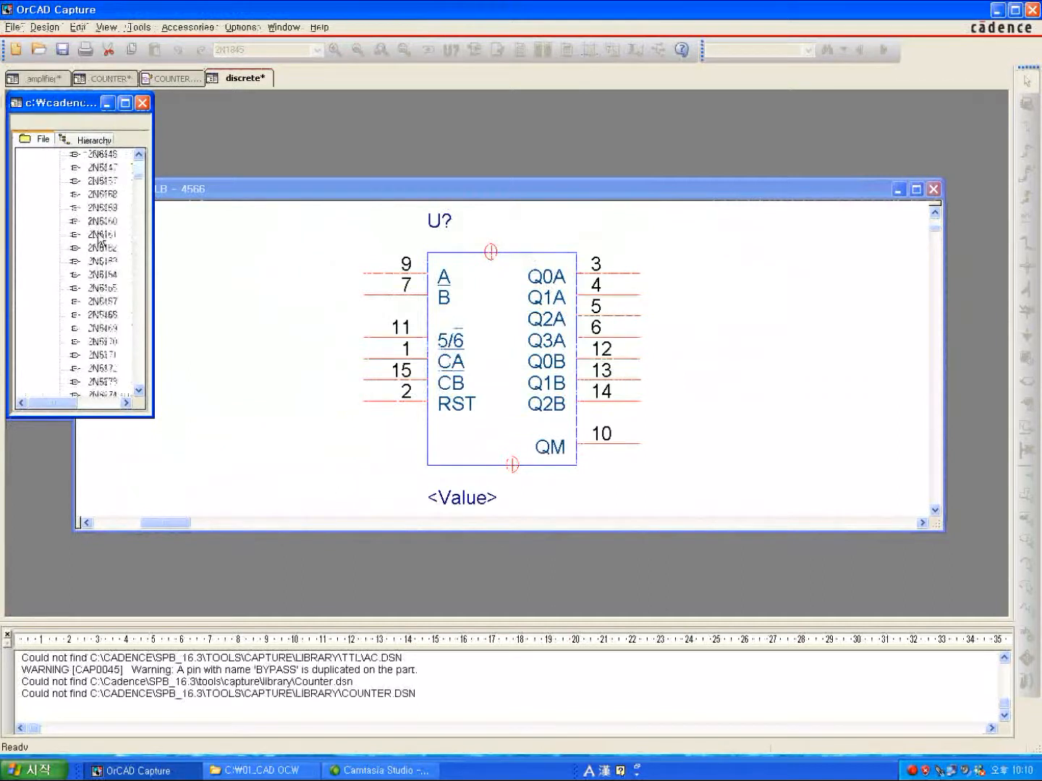
pyautogui.scroll(-10, 101, 240)
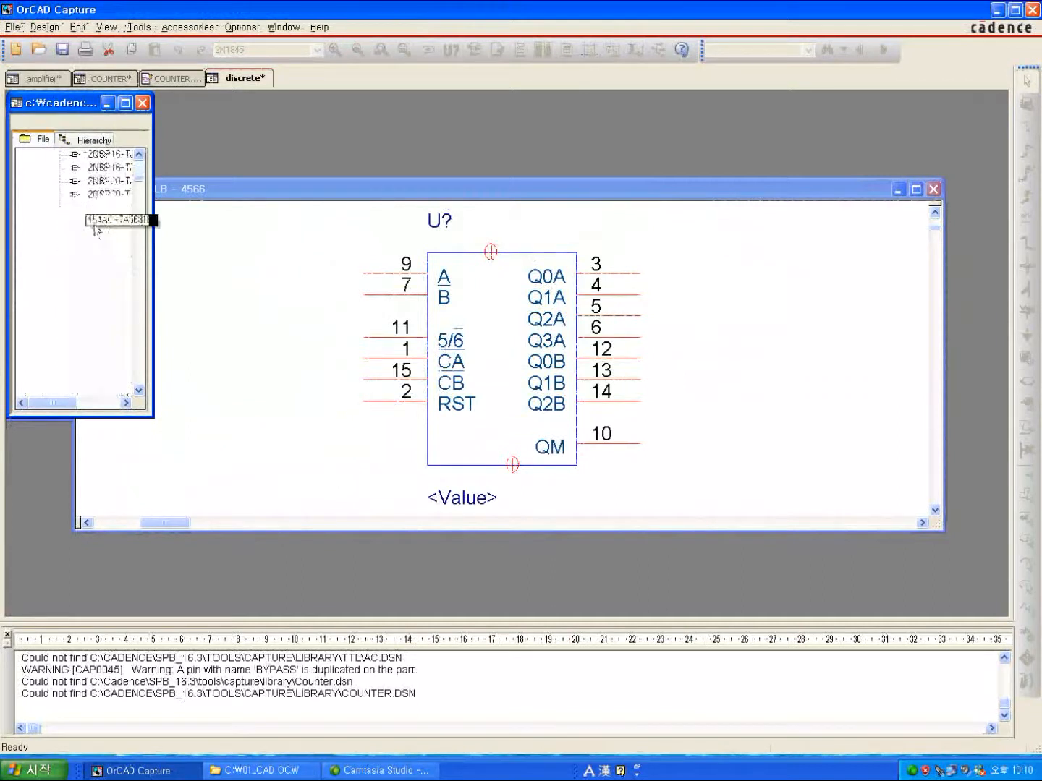
# - Close the Discrete, Counter and Amplifier libraries, declining to save changes to counter.olb and amplifier.olb
pyautogui.click(150, 106)
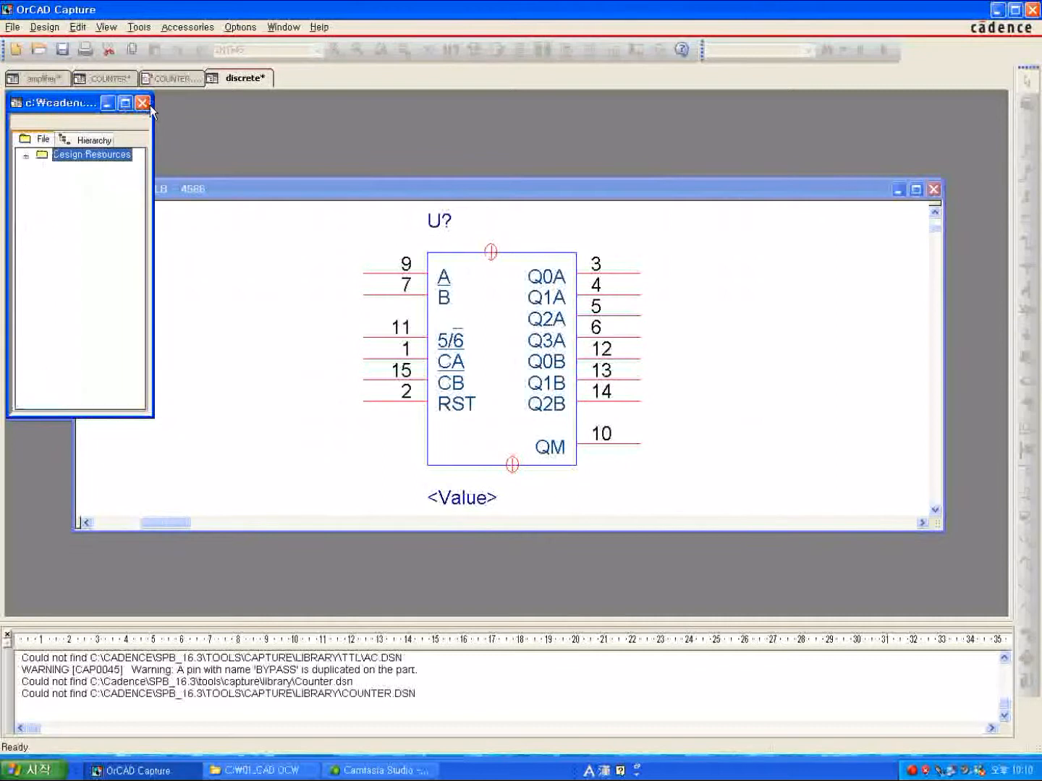
pyautogui.click(148, 105)
pyautogui.click(144, 103)
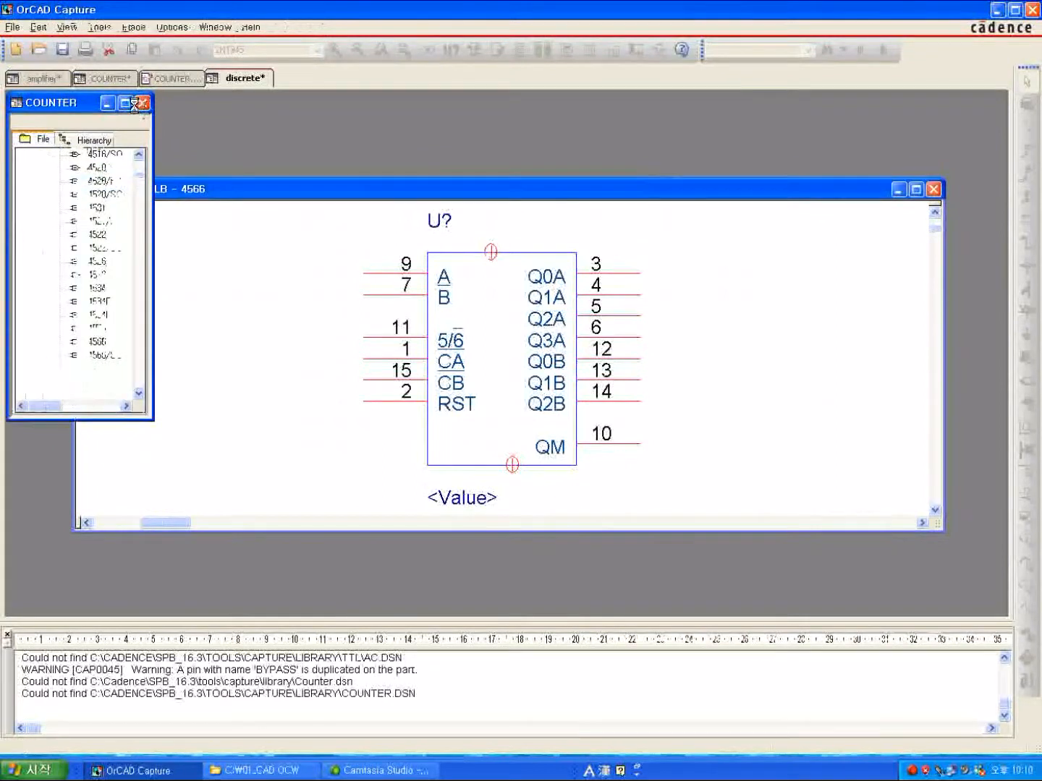
pyautogui.click(14, 29)
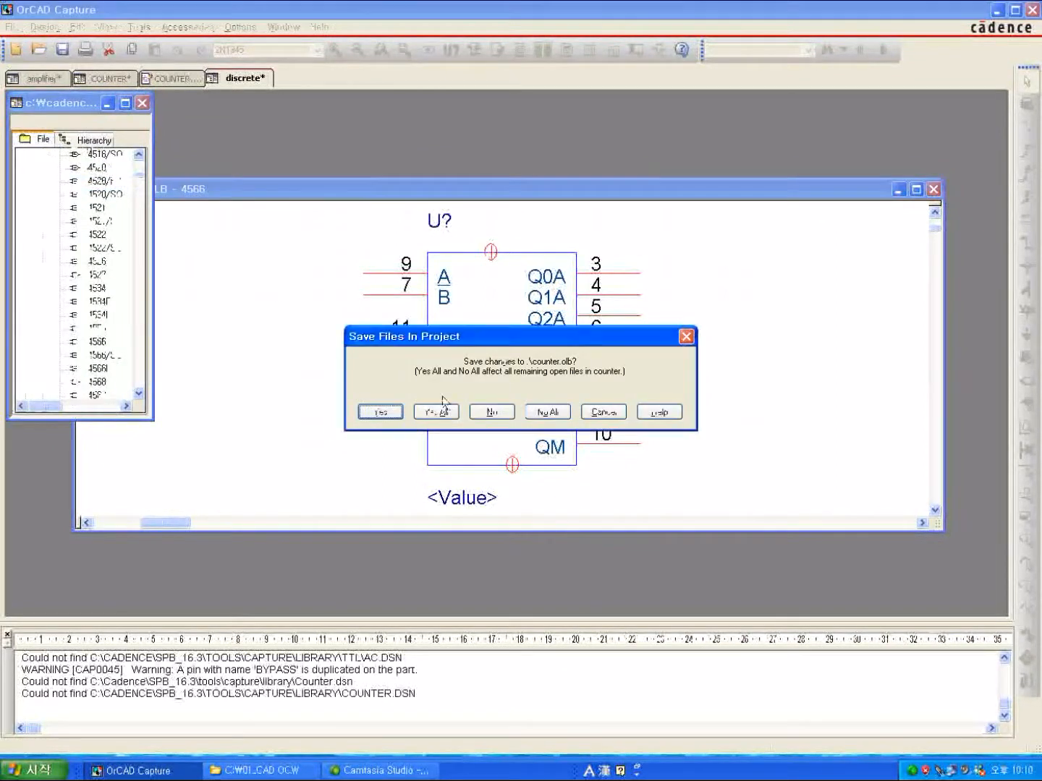
pyautogui.click(491, 413)
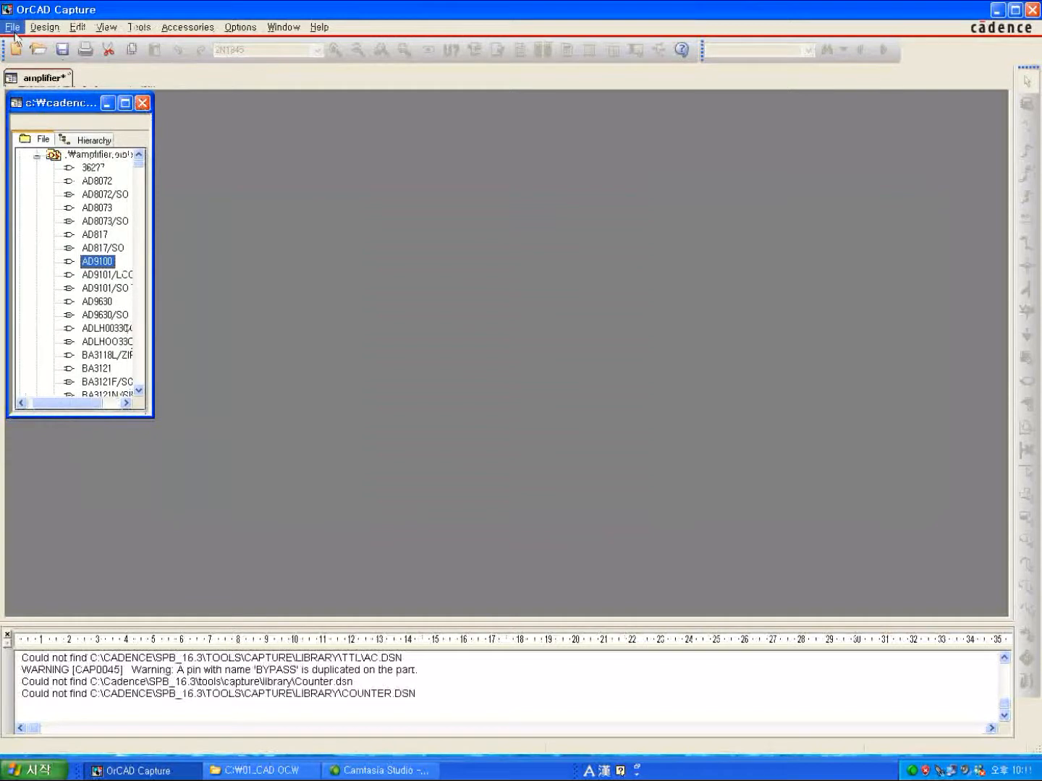
pyautogui.click(142, 103)
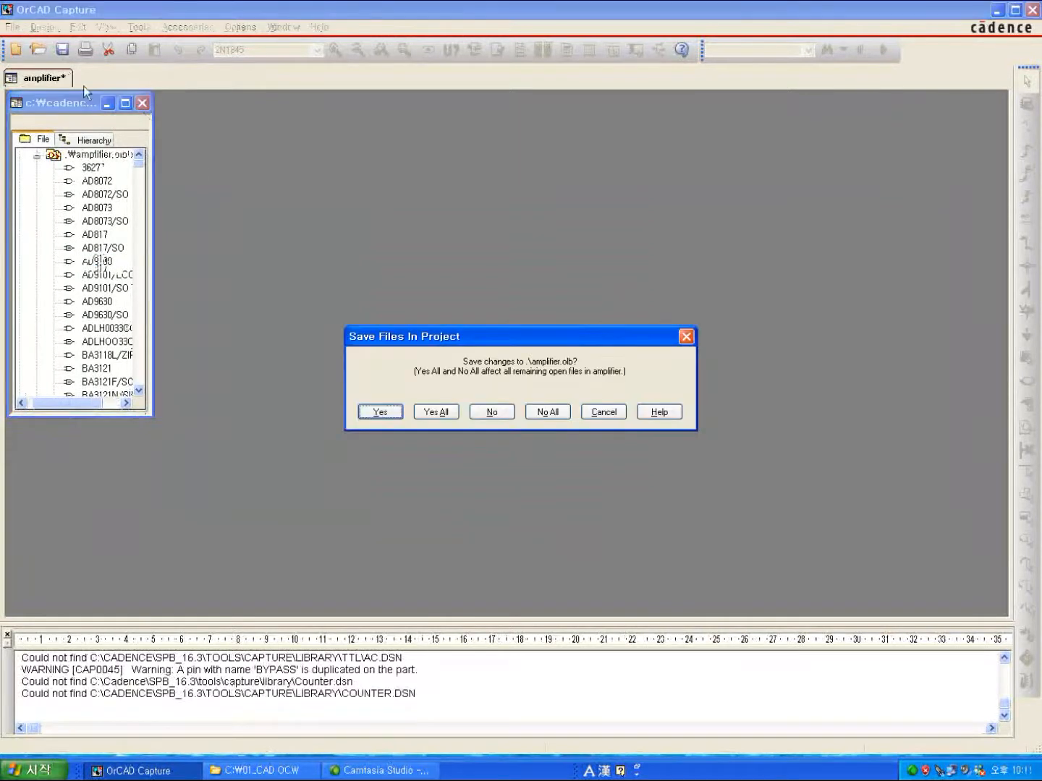
pyautogui.click(492, 413)
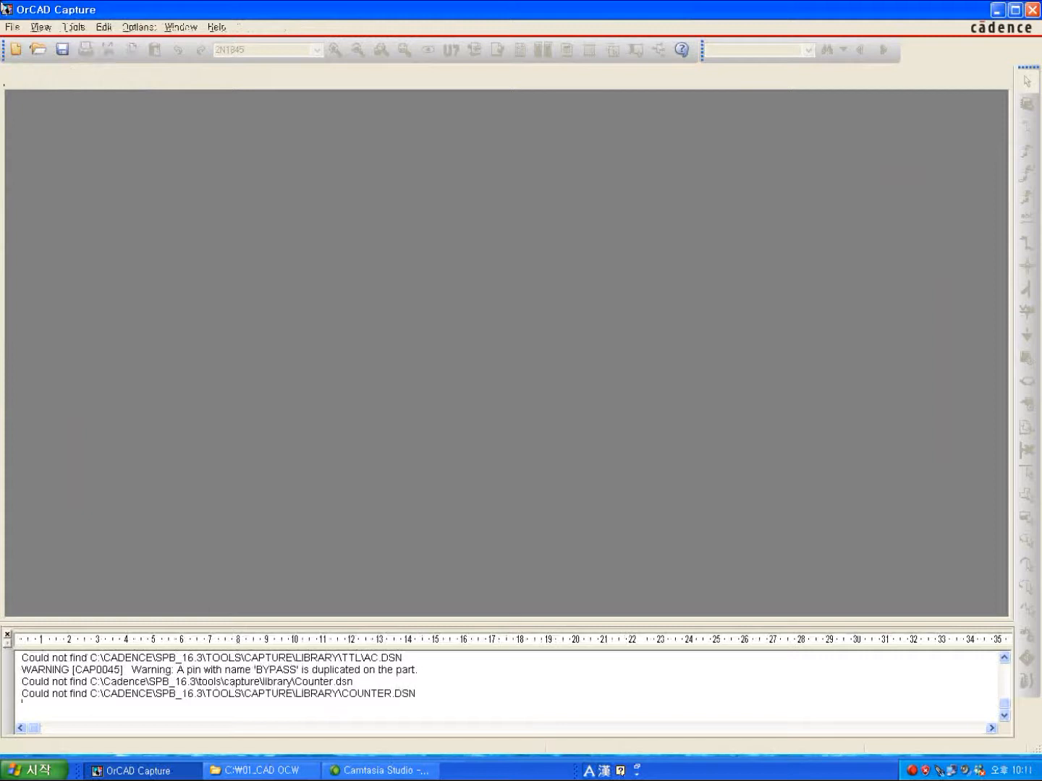
# - Bring up the Open Library dialog again on the stock library folder
pyautogui.click(14, 29)
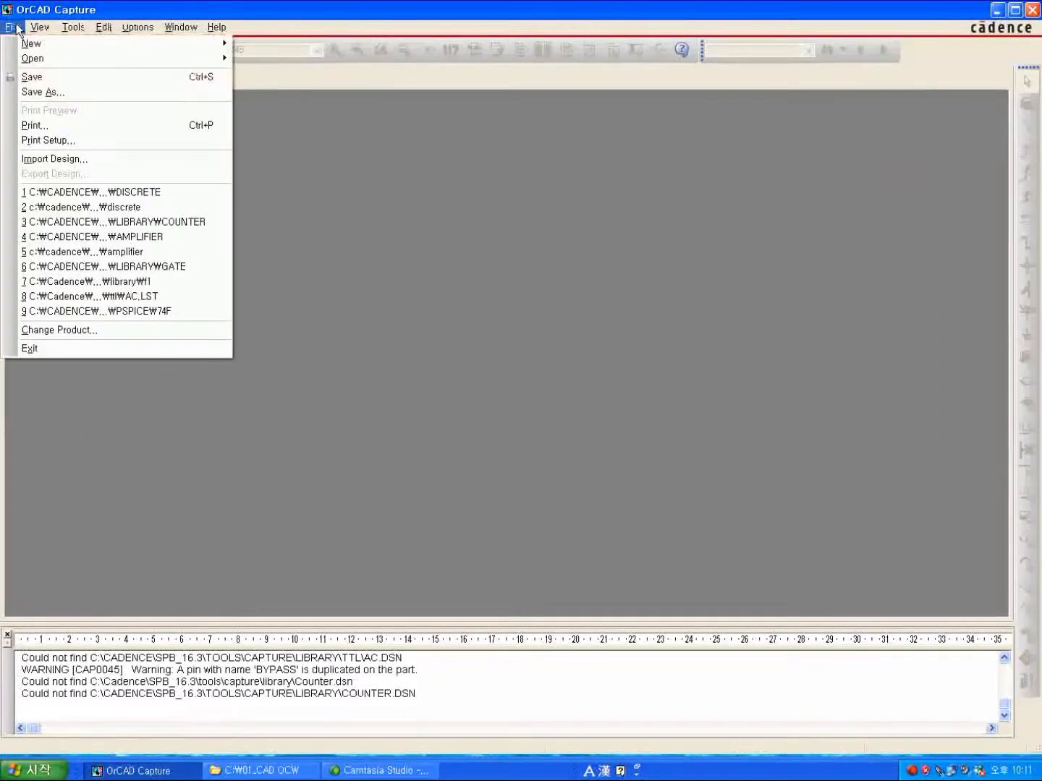
pyautogui.click(17, 28)
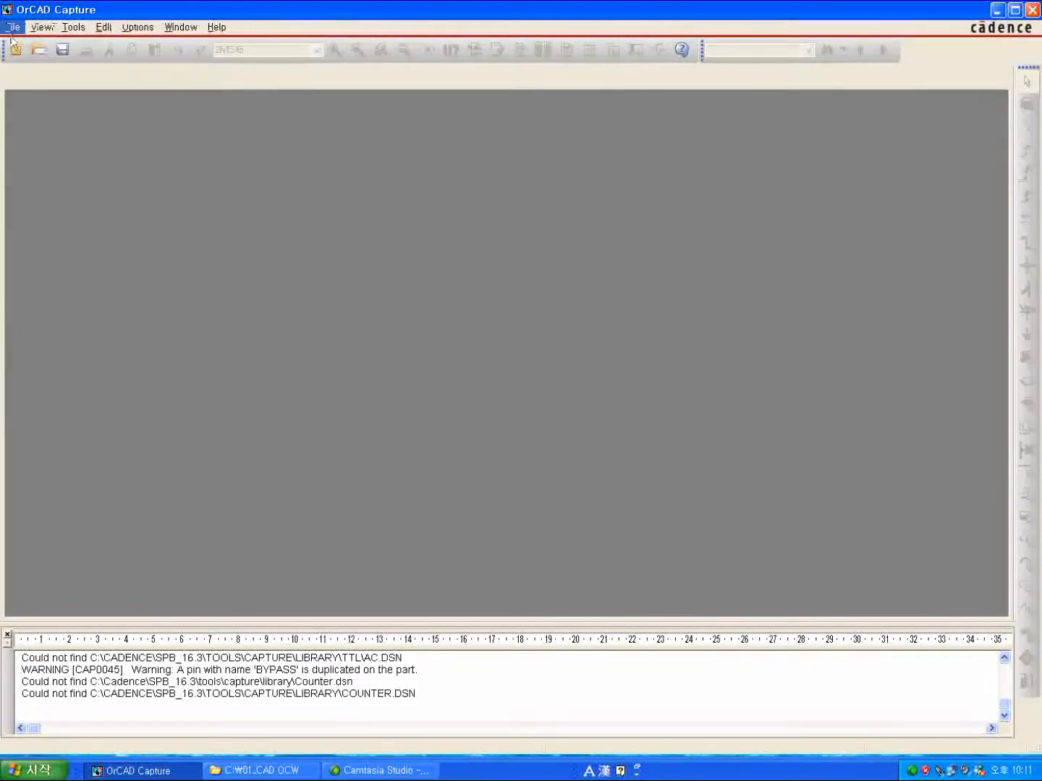
pyautogui.click(15, 28)
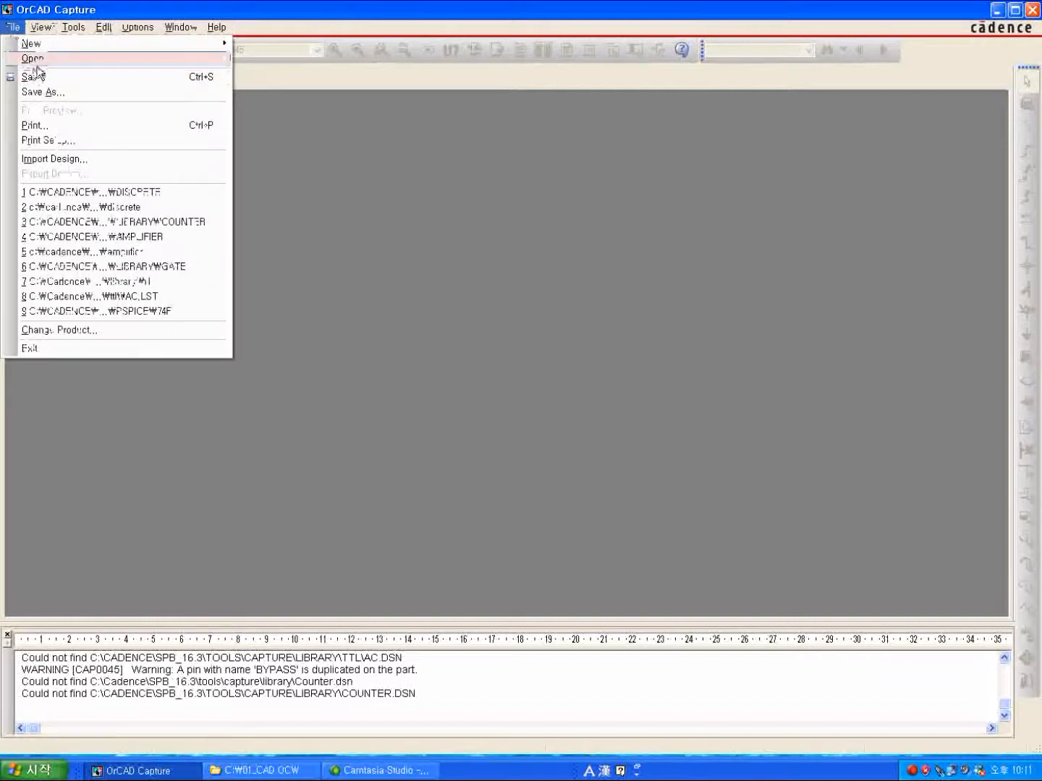
pyautogui.moveTo(33, 58)
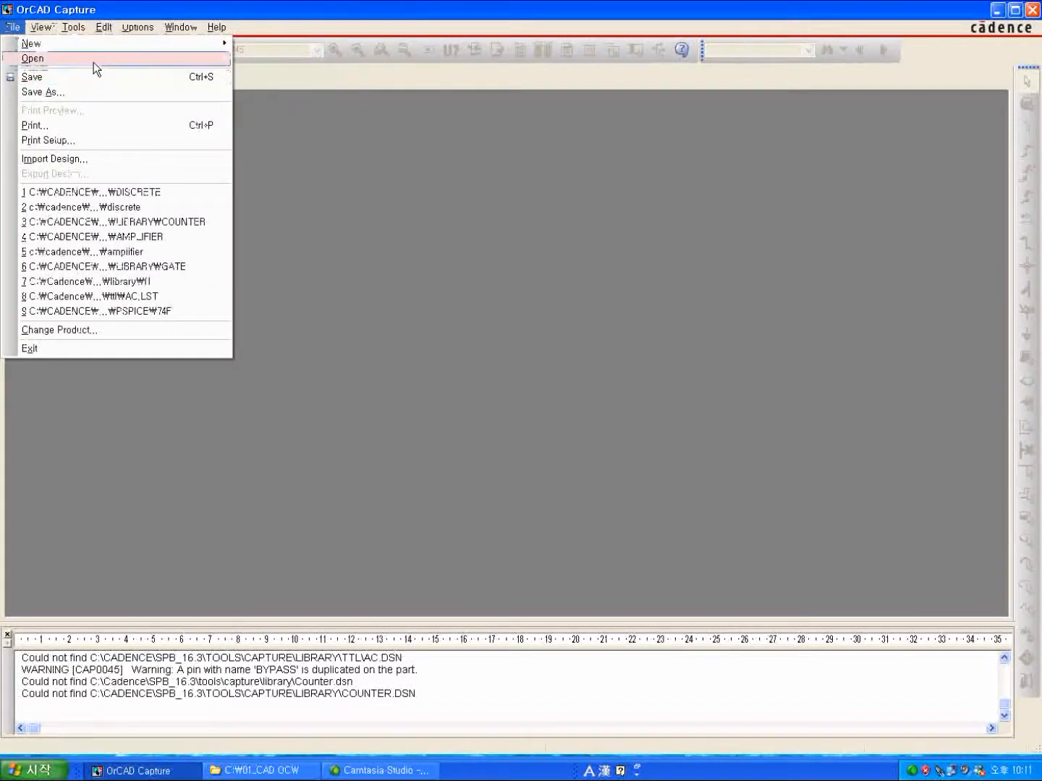
pyautogui.moveTo(93, 62)
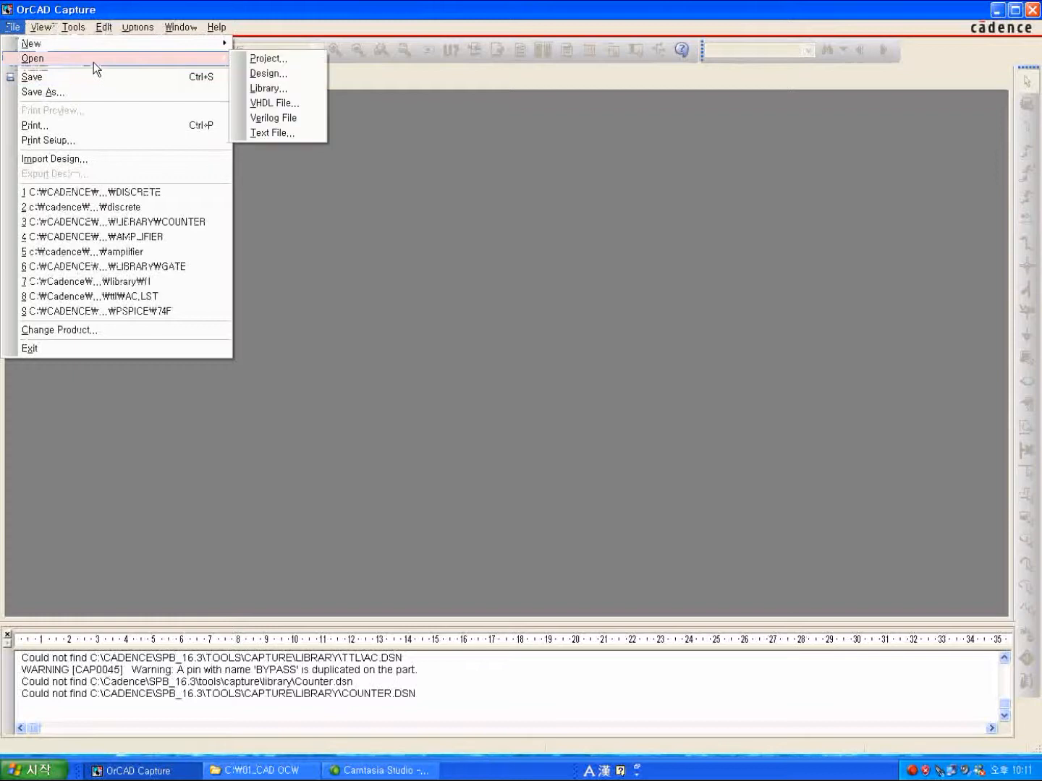
pyautogui.click(267, 87)
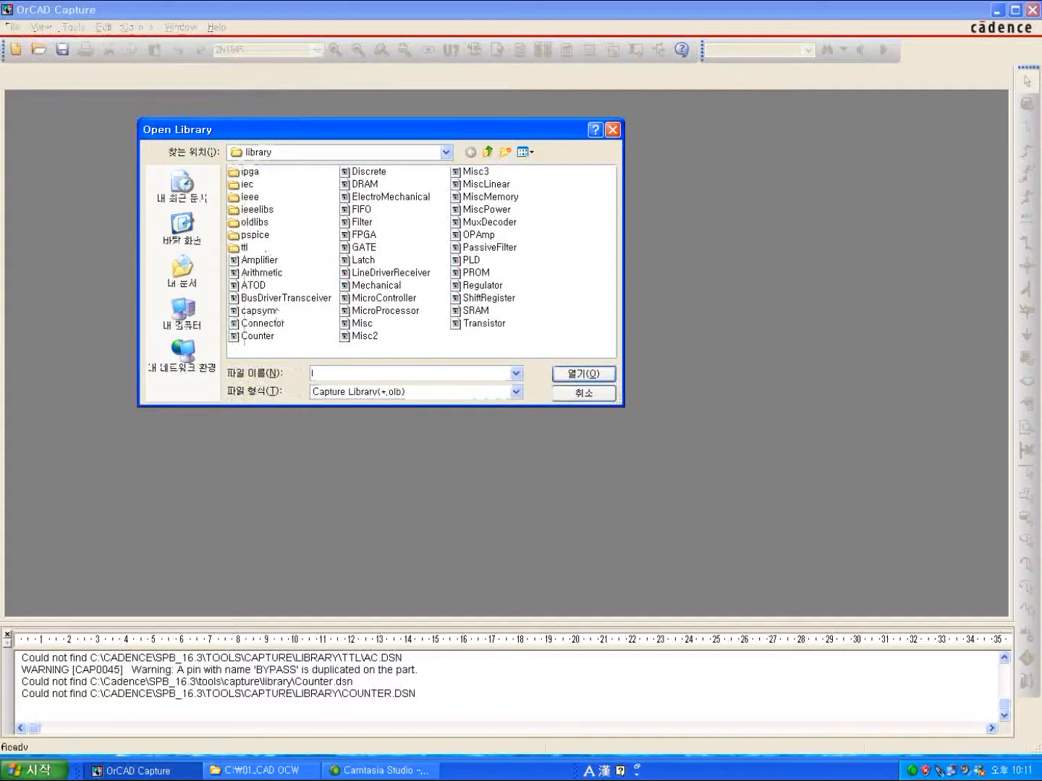
# - Open the GATE library from the stock library folder and view its 7400 part, dismissing the User Properties dialog
pyautogui.click(365, 248)
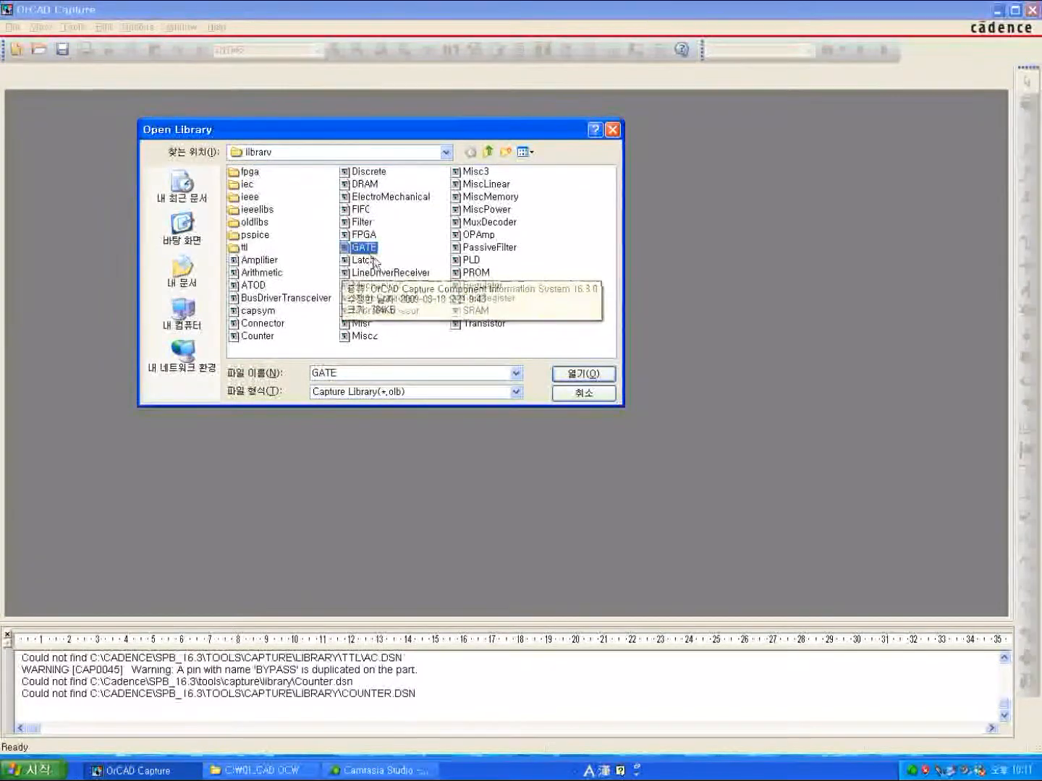
pyautogui.doubleClick(378, 248)
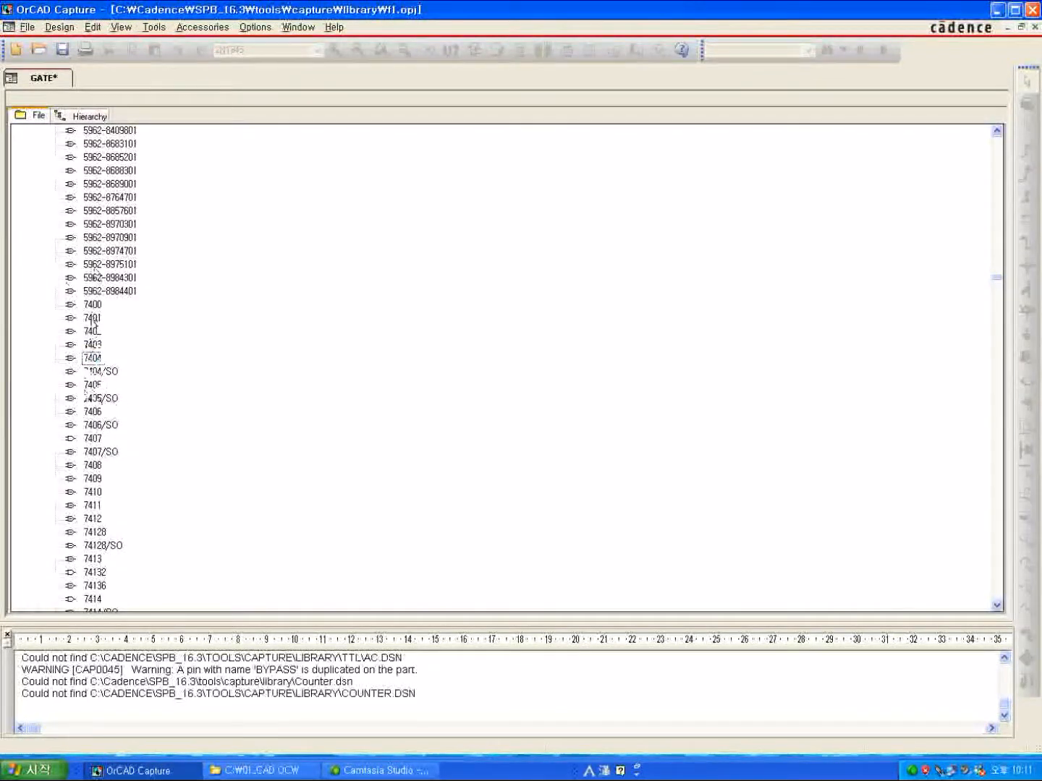
pyautogui.doubleClick(94, 304)
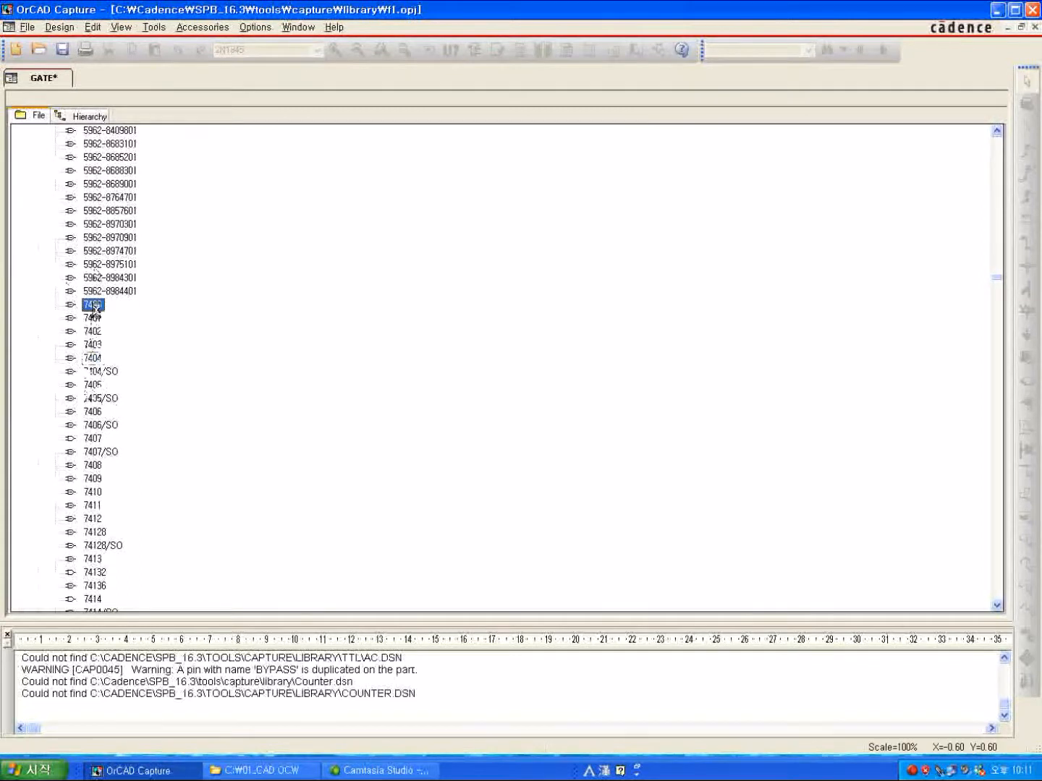
pyautogui.doubleClick(437, 260)
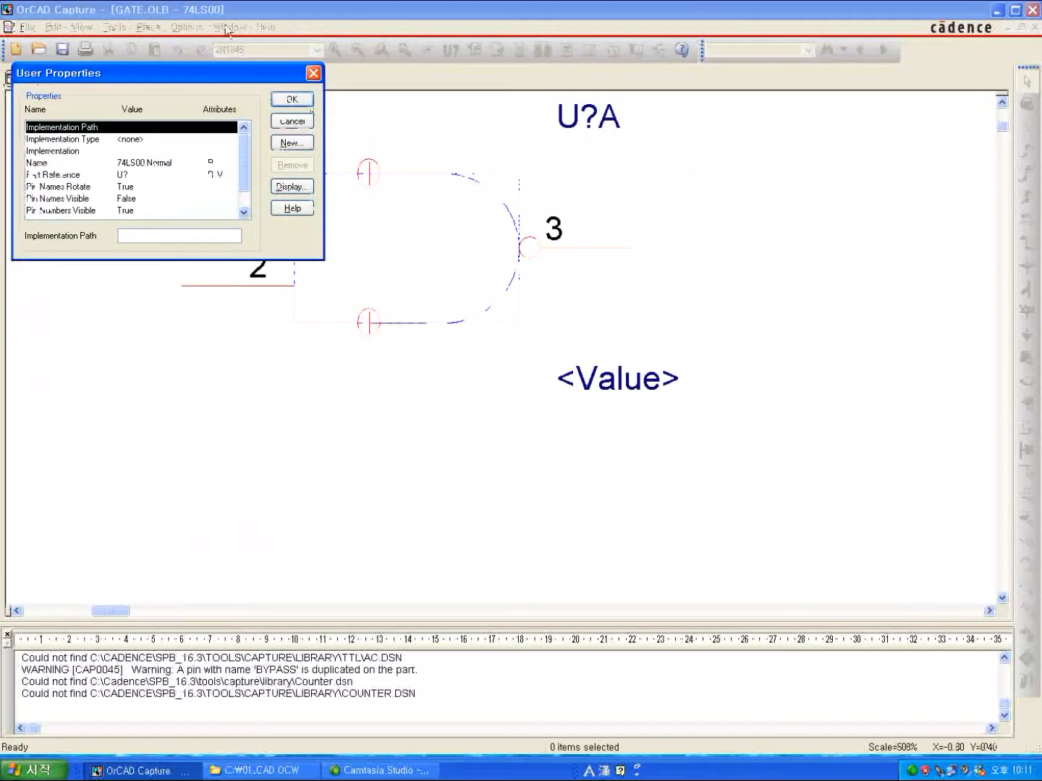
pyautogui.click(313, 74)
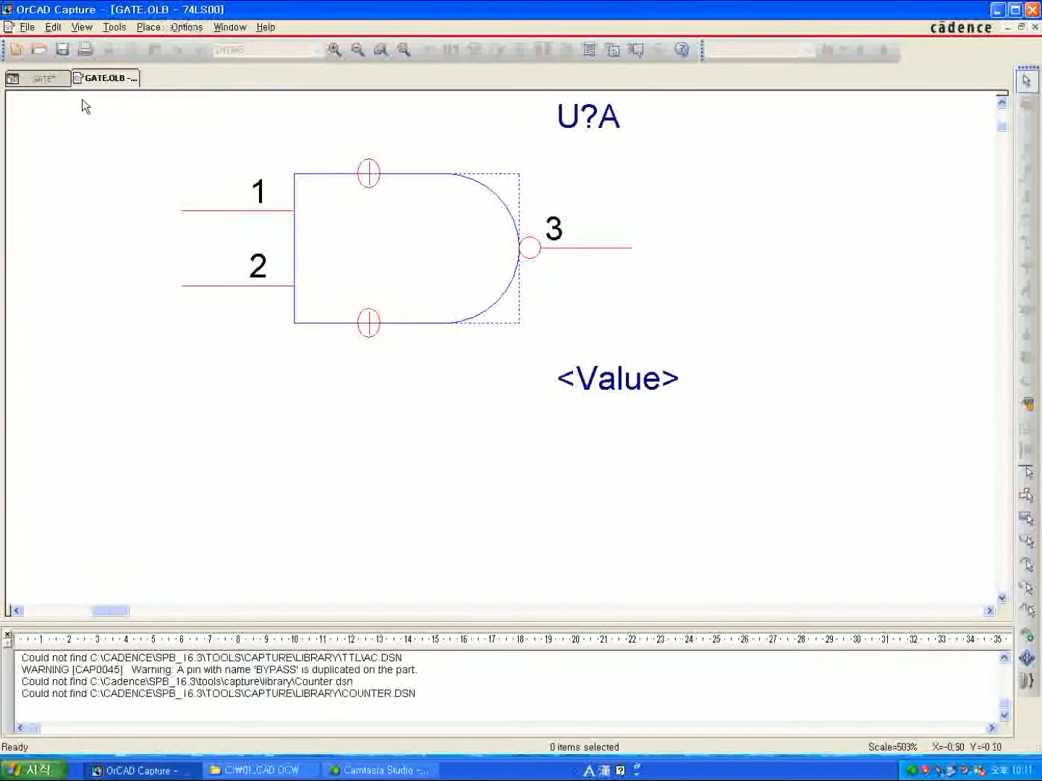
# - Open the 74f library from the pspice subfolder and view its 74F00 part
pyautogui.click(28, 28)
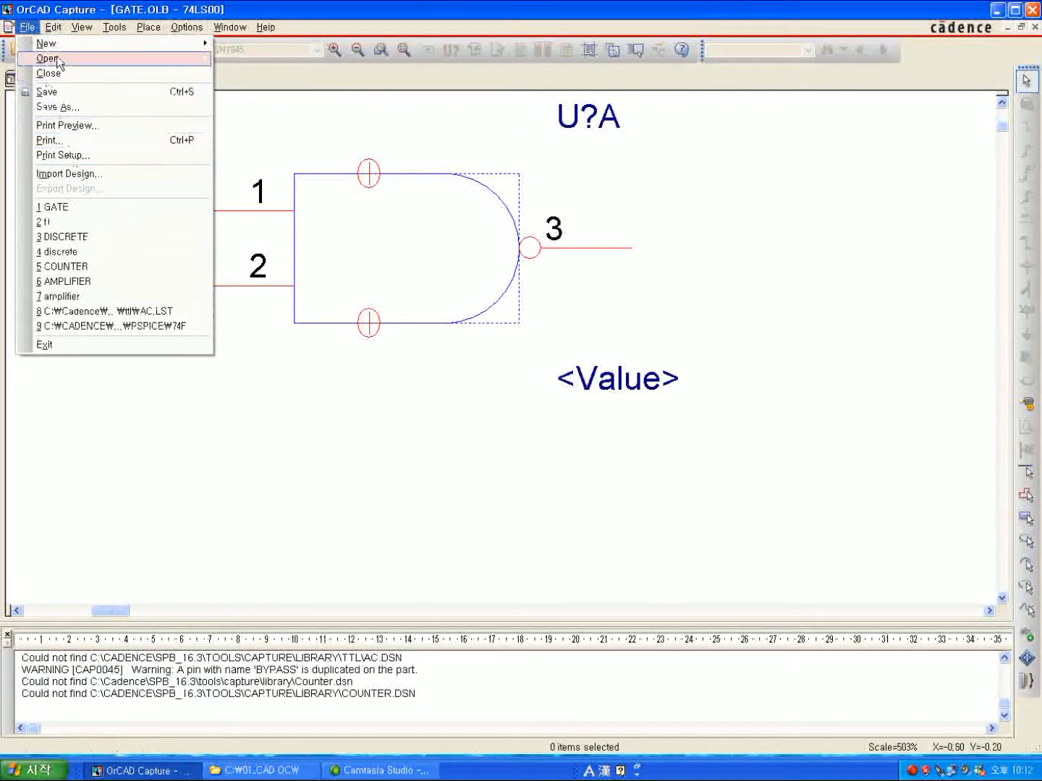
pyautogui.moveTo(57, 63)
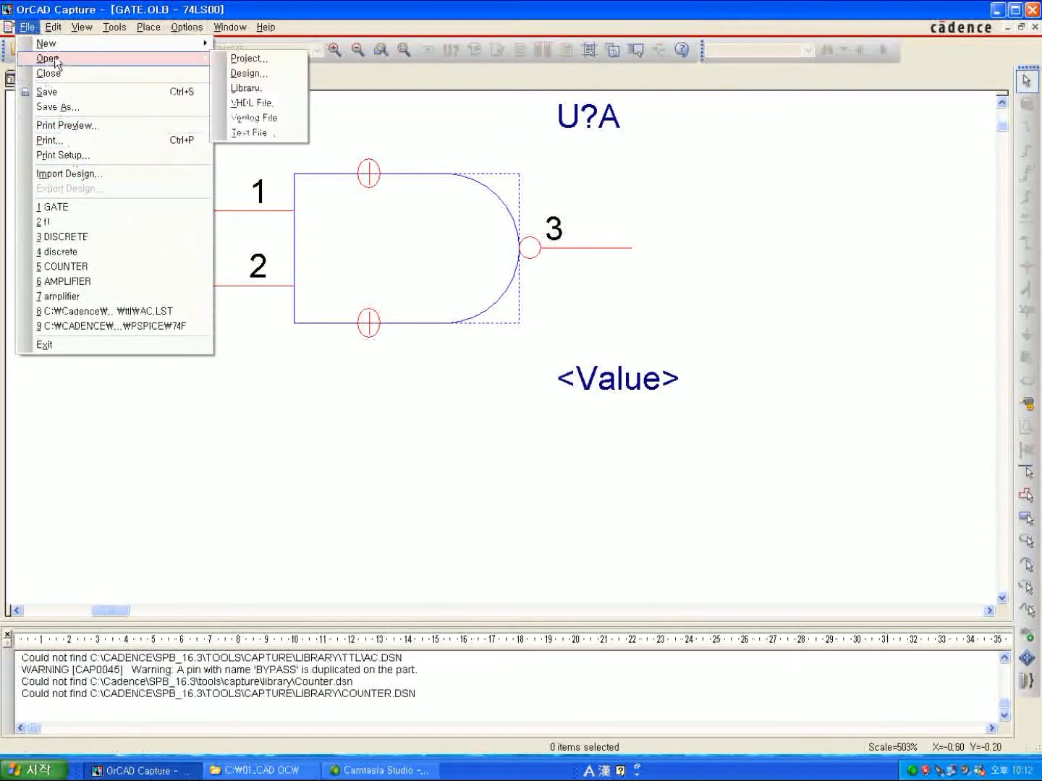
pyautogui.click(233, 90)
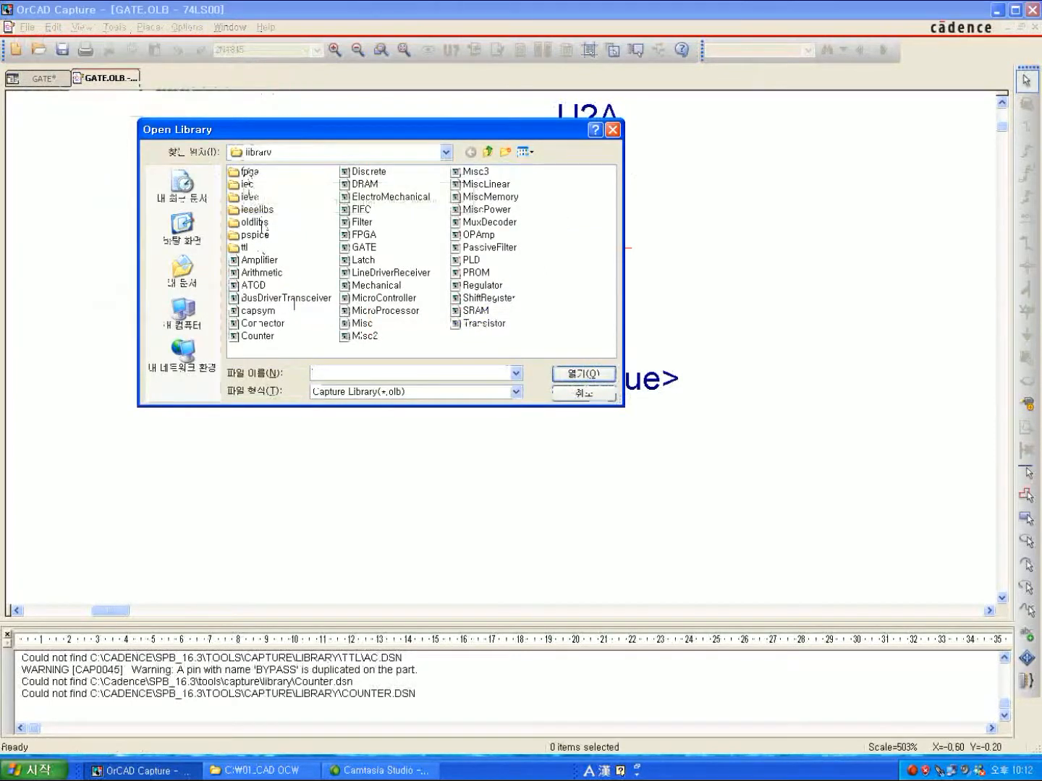
pyautogui.doubleClick(253, 238)
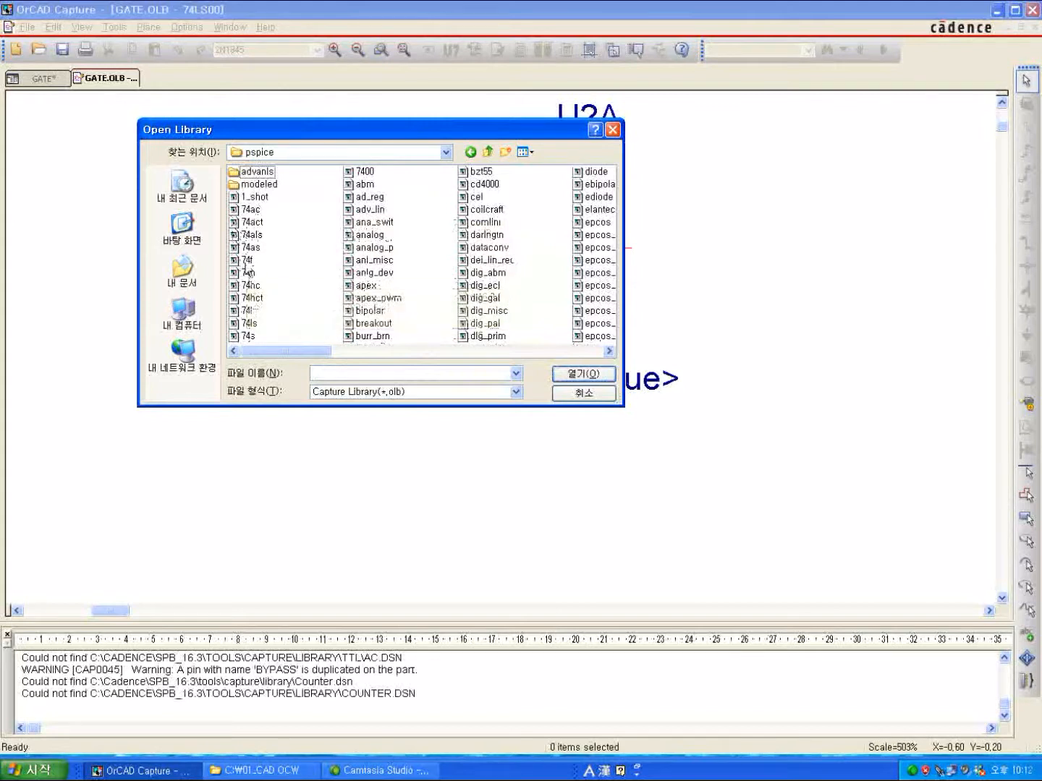
pyautogui.doubleClick(249, 261)
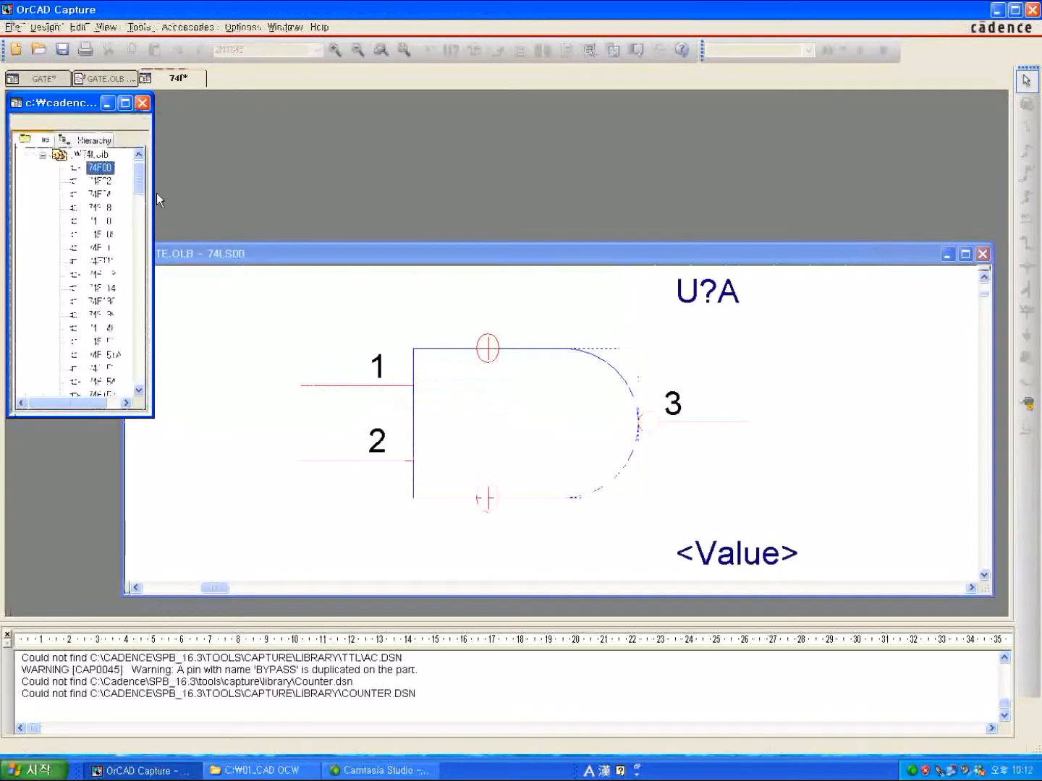
pyautogui.doubleClick(105, 173)
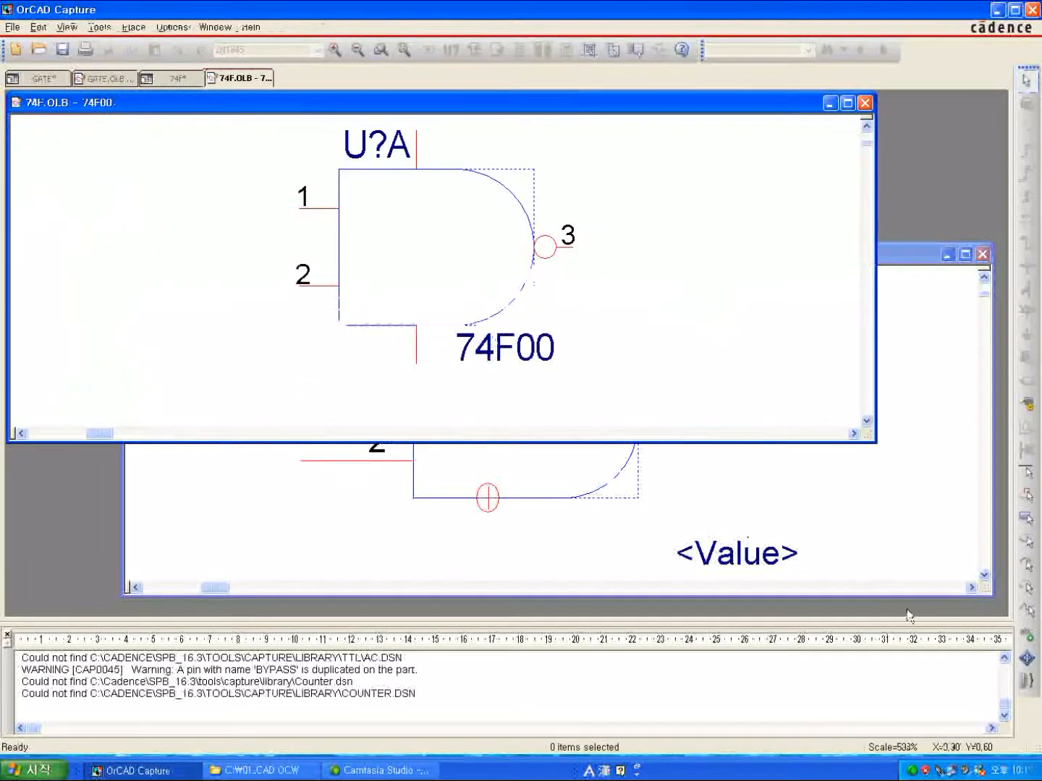
# - Compare the 74LS00 gate symbol from GATE with the 74F00 symbol from 74F, and close both part windows
pyautogui.click(886, 519)
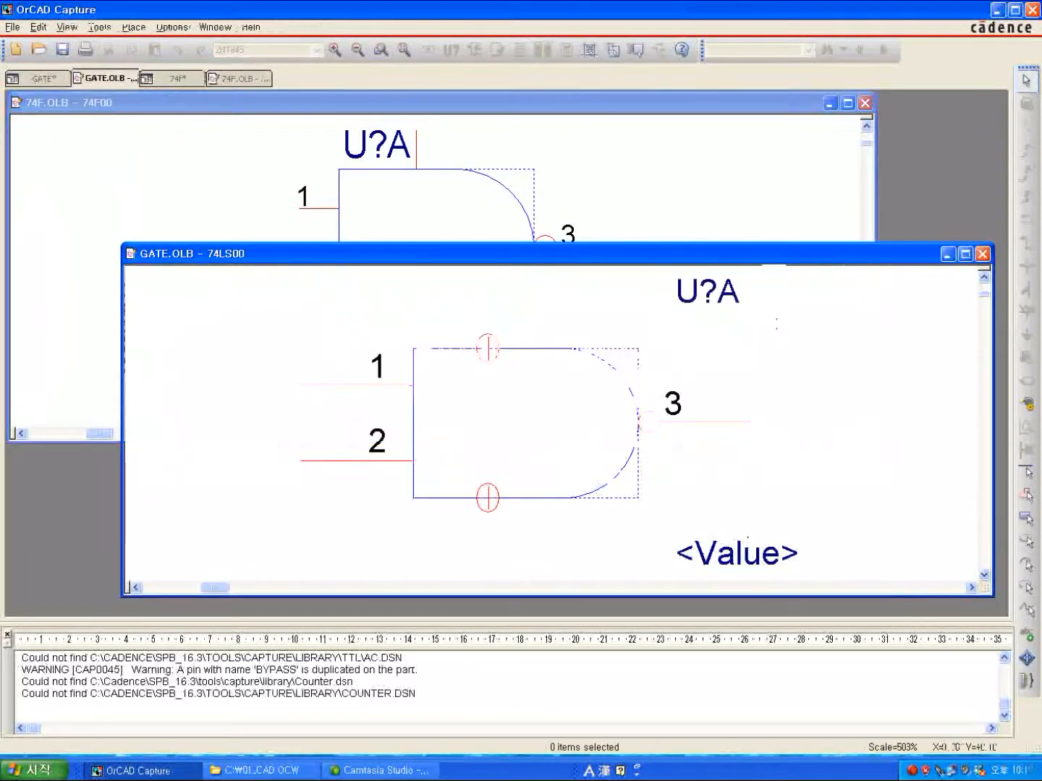
pyautogui.moveTo(752, 273); pyautogui.dragTo(673, 387)
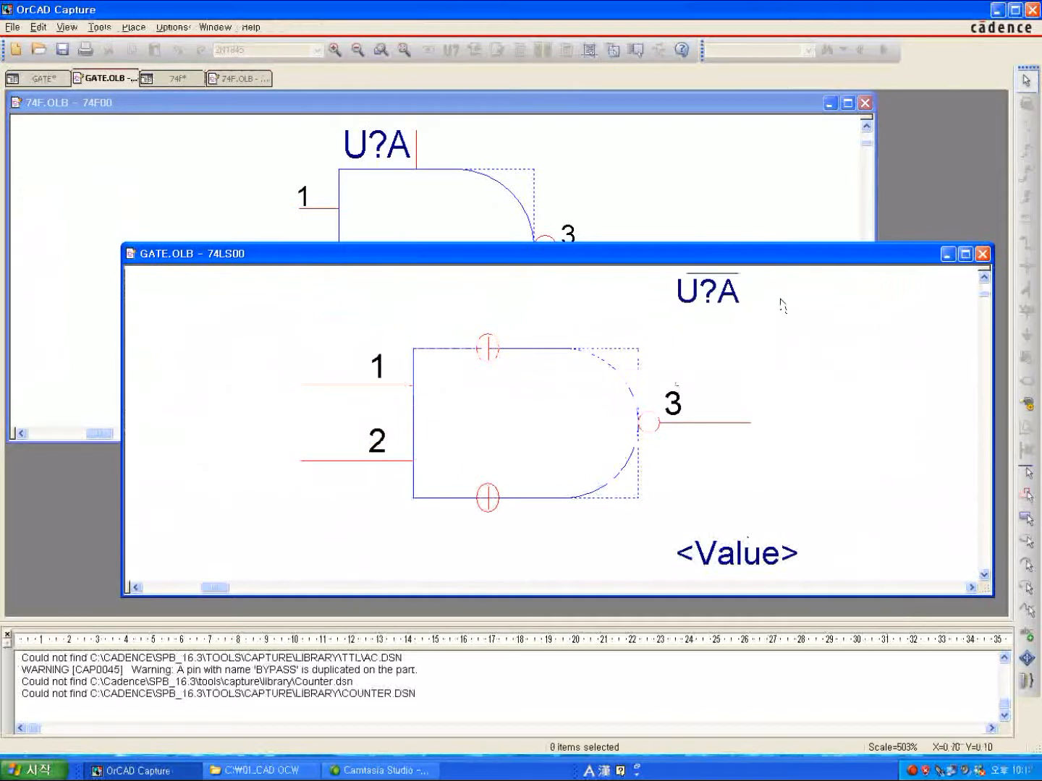
pyautogui.moveTo(773, 262); pyautogui.dragTo(755, 292)
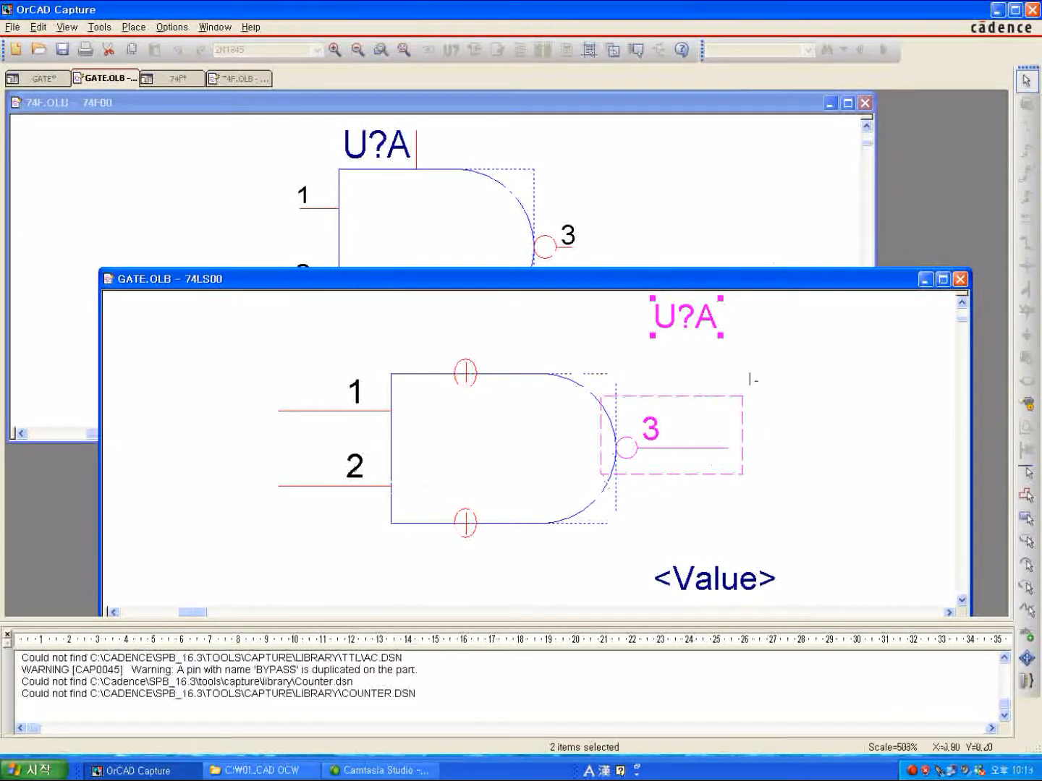
pyautogui.click(726, 244)
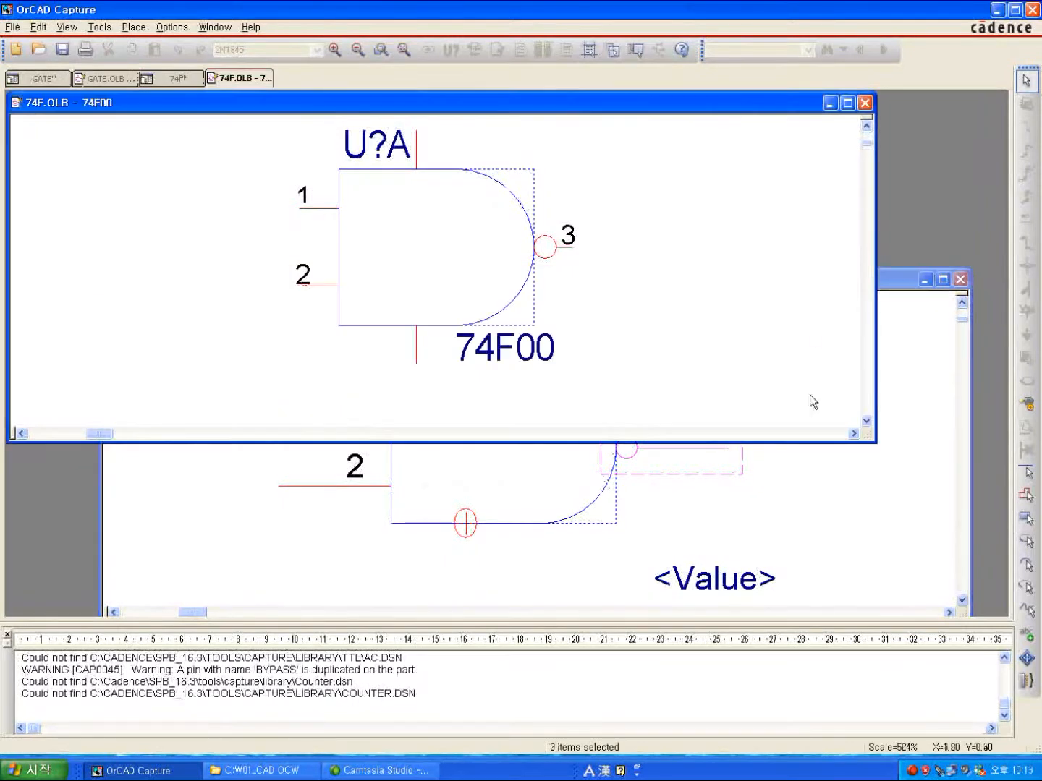
pyautogui.click(870, 483)
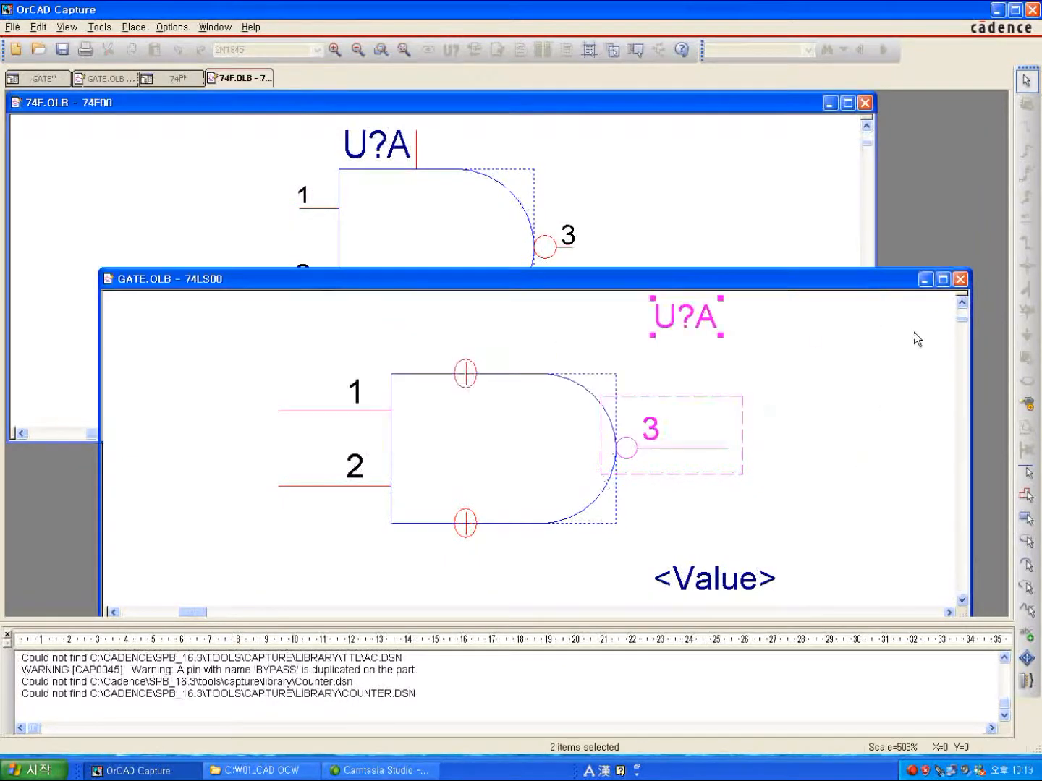
pyautogui.click(959, 280)
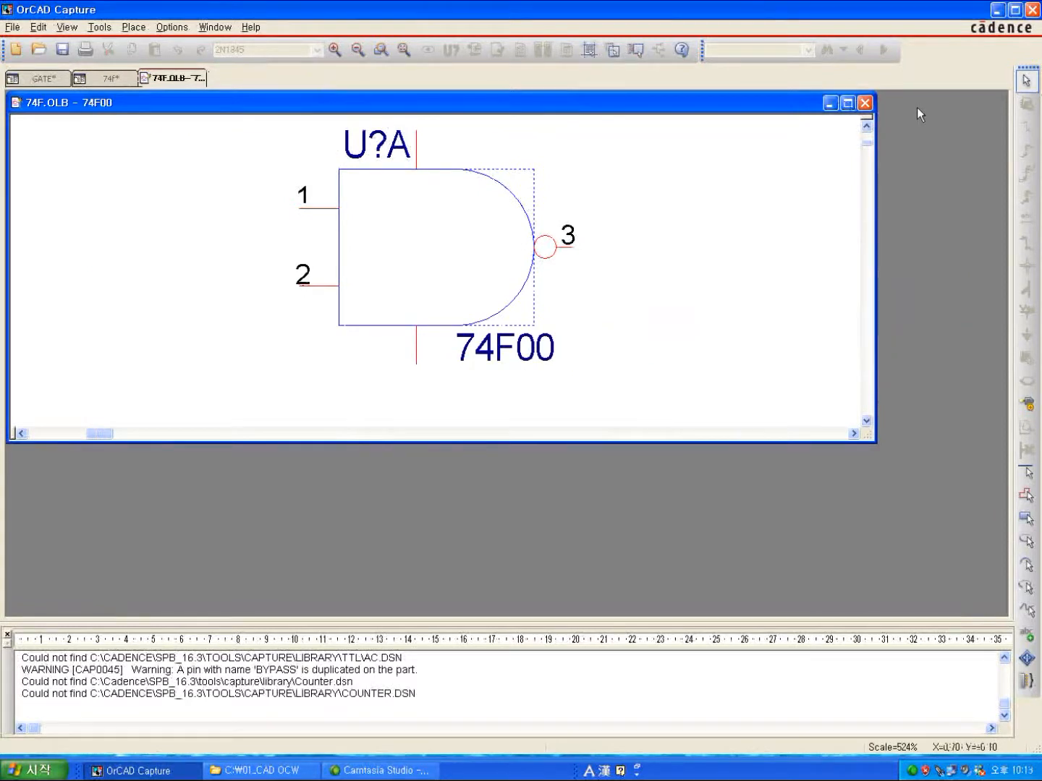
pyautogui.click(865, 104)
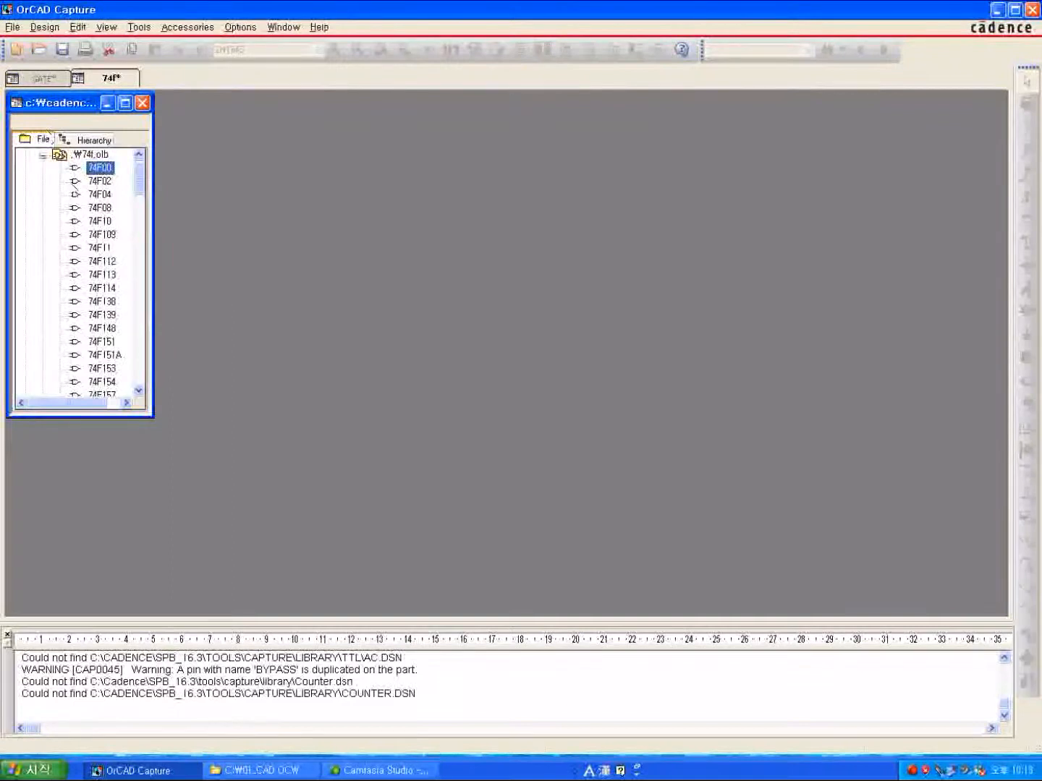
# - Look through the pspice library folder, and open the AMD_LS library from the amd folder inside fpga
pyautogui.click(11, 30)
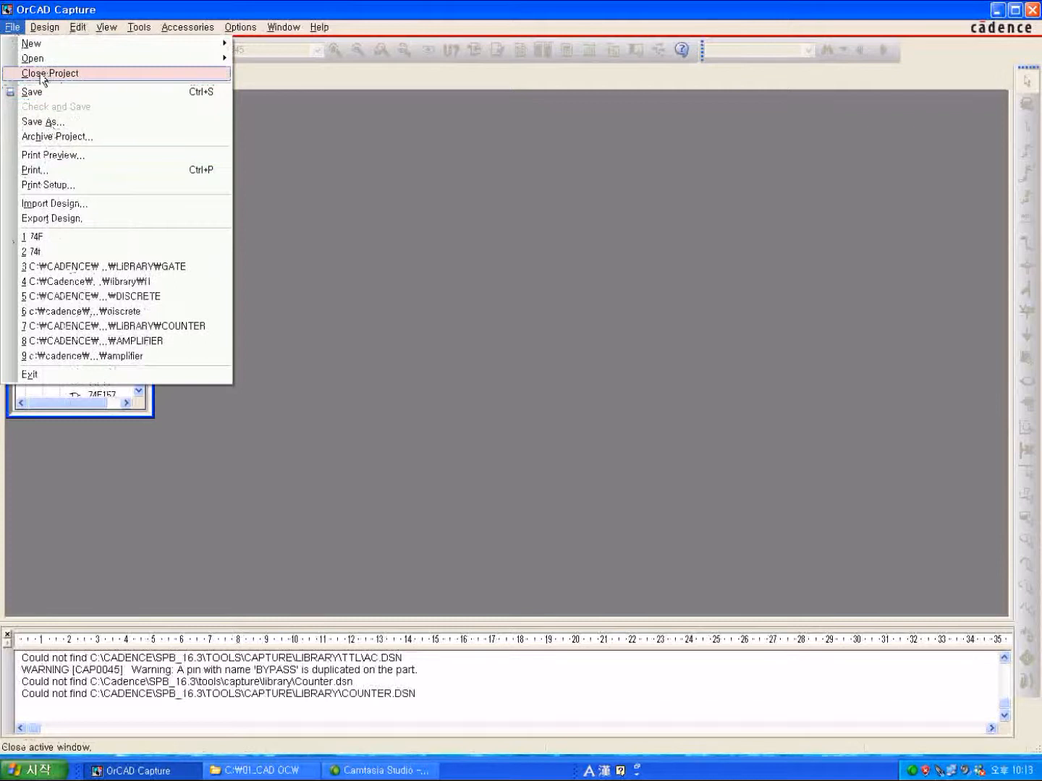
pyautogui.moveTo(41, 64)
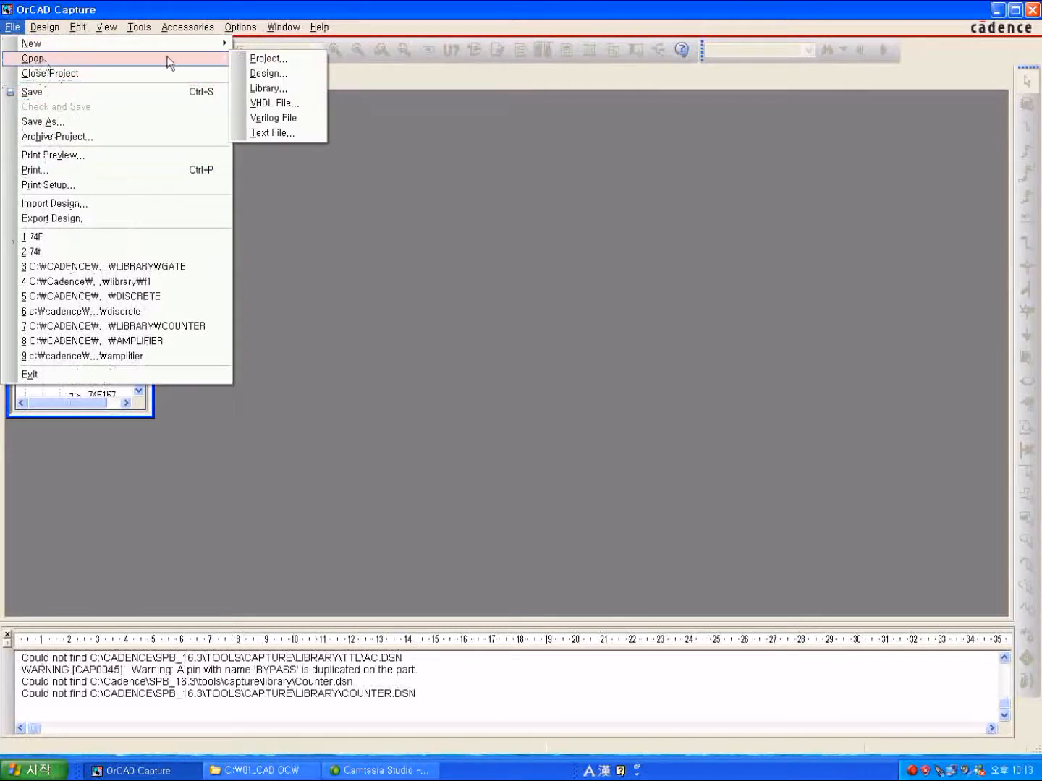
pyautogui.click(276, 90)
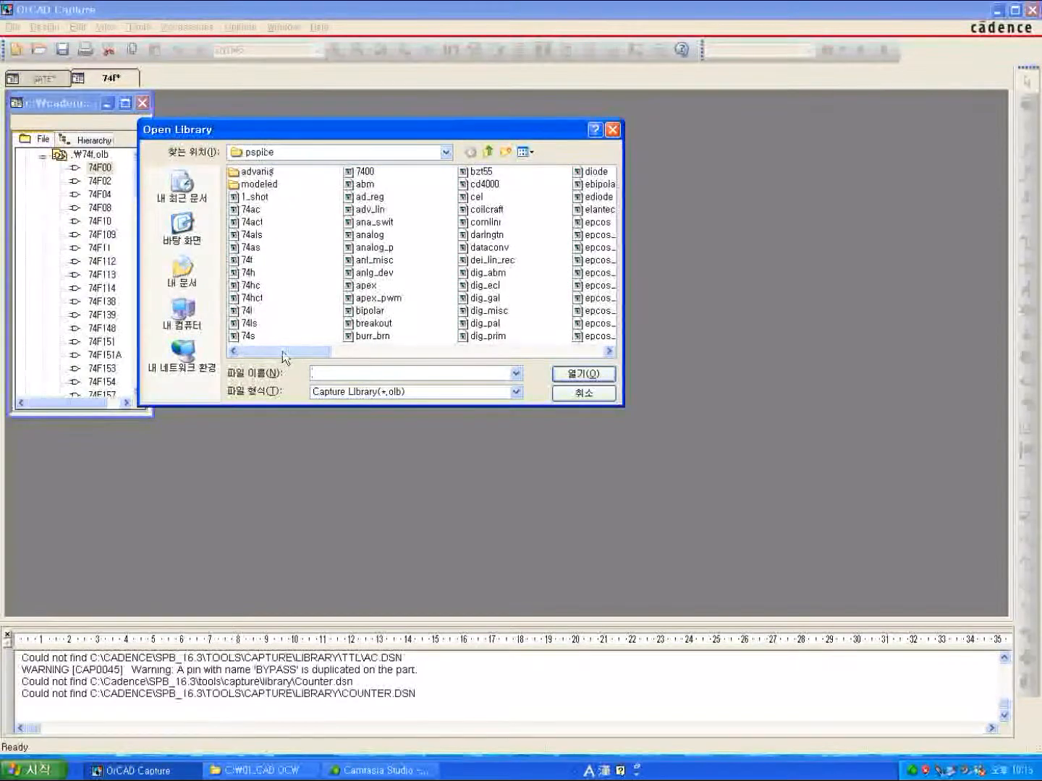
pyautogui.moveTo(282, 350); pyautogui.dragTo(249, 361)
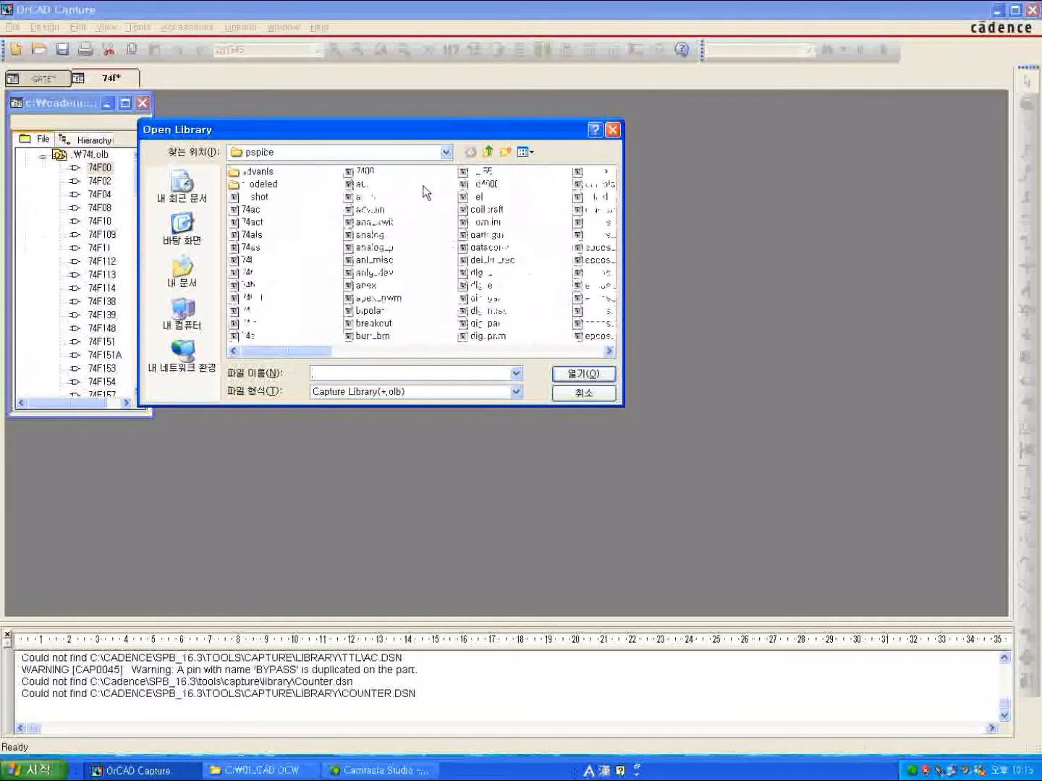
pyautogui.click(488, 153)
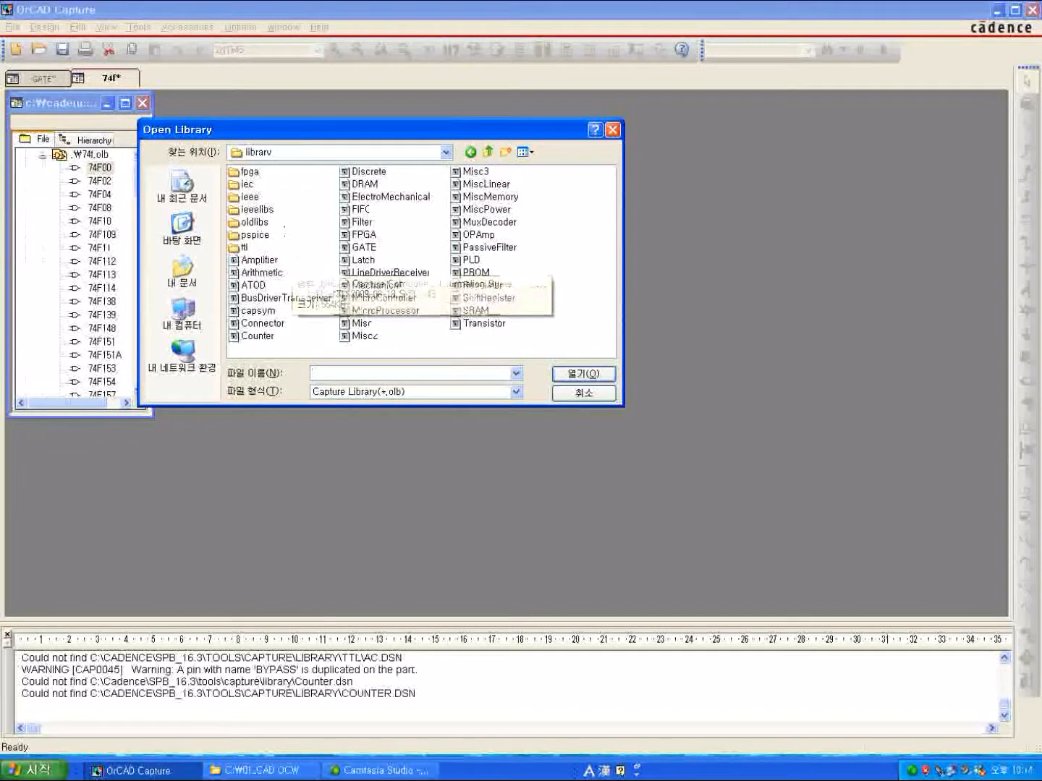
pyautogui.doubleClick(248, 173)
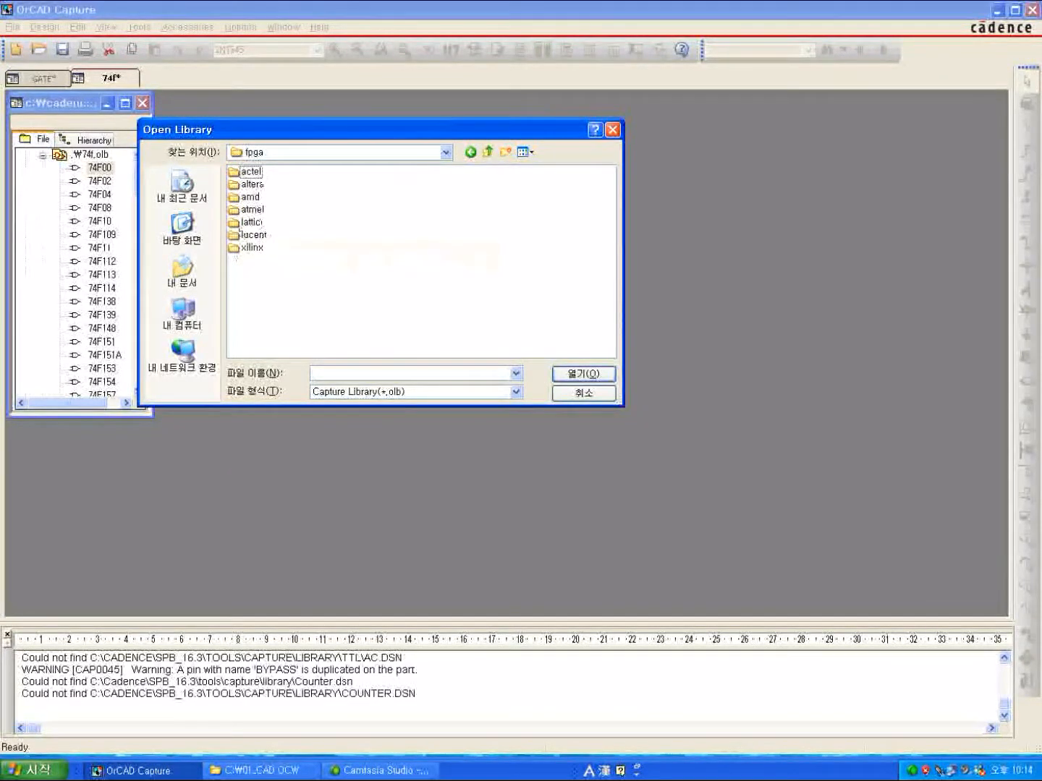
pyautogui.doubleClick(250, 198)
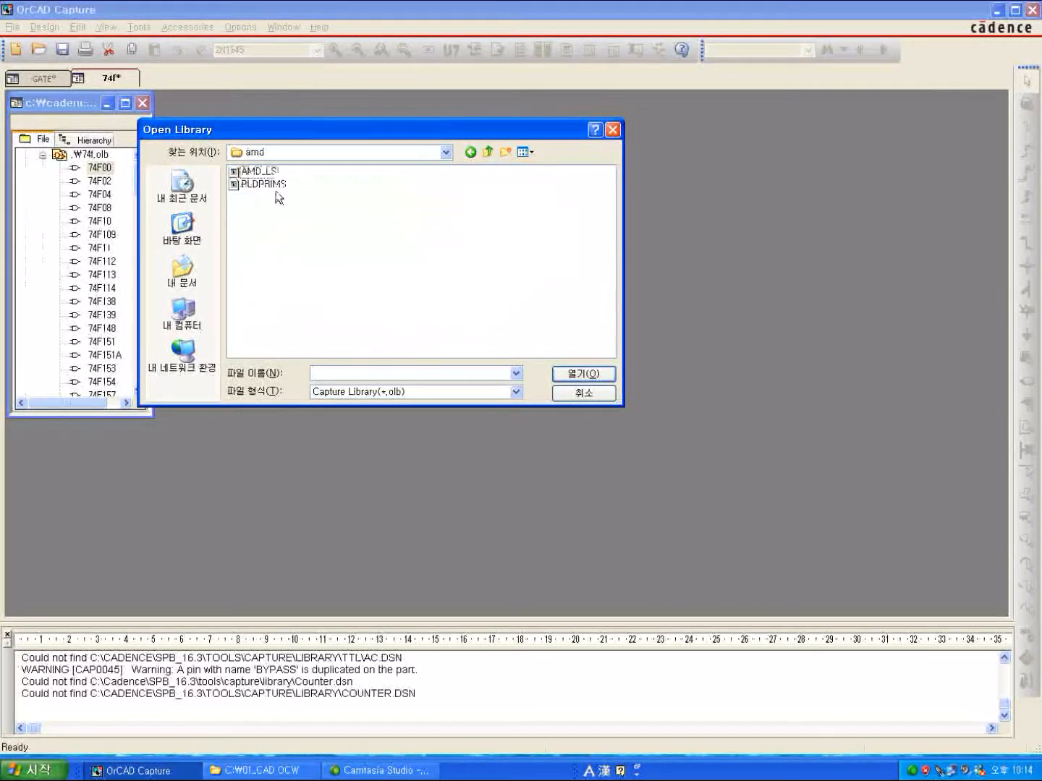
pyautogui.doubleClick(259, 172)
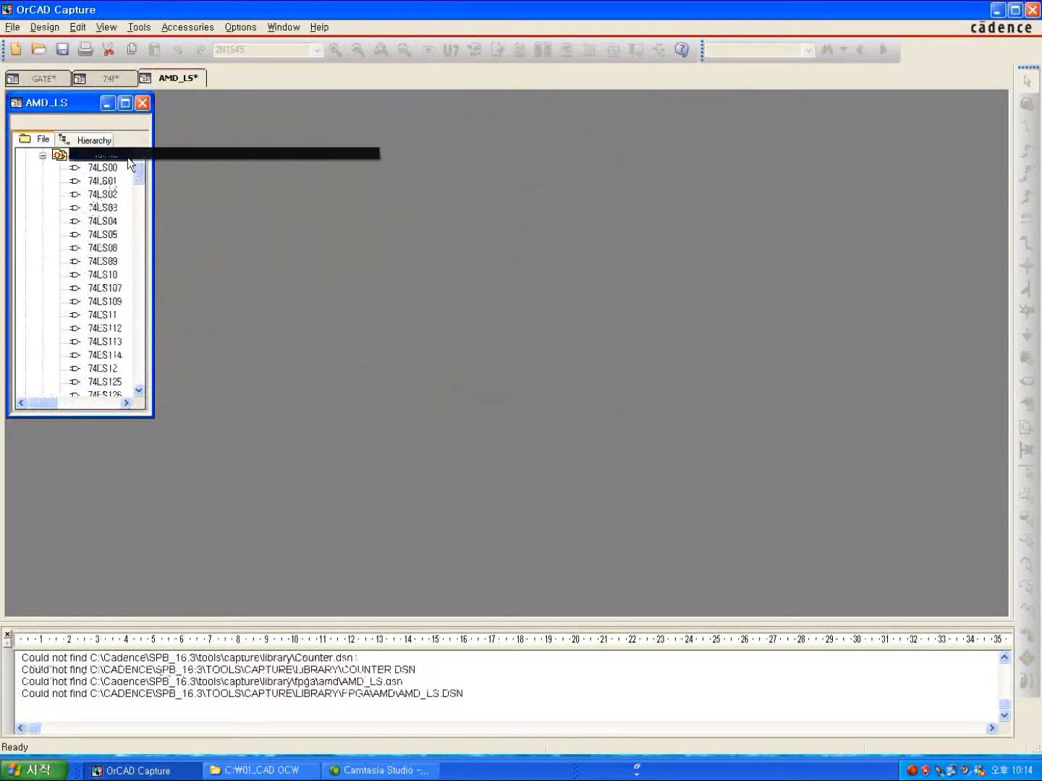
# - Close the AMD_LS and 74f libraries, declining to save changes to 74f.olb
pyautogui.click(143, 106)
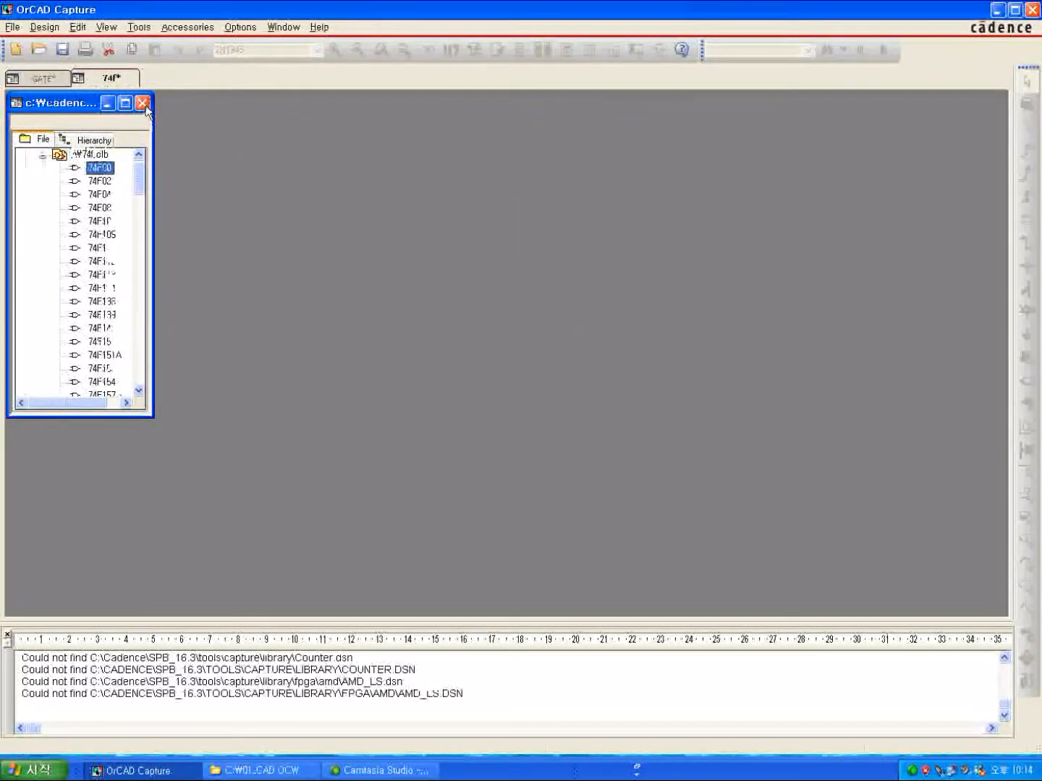
pyautogui.click(144, 105)
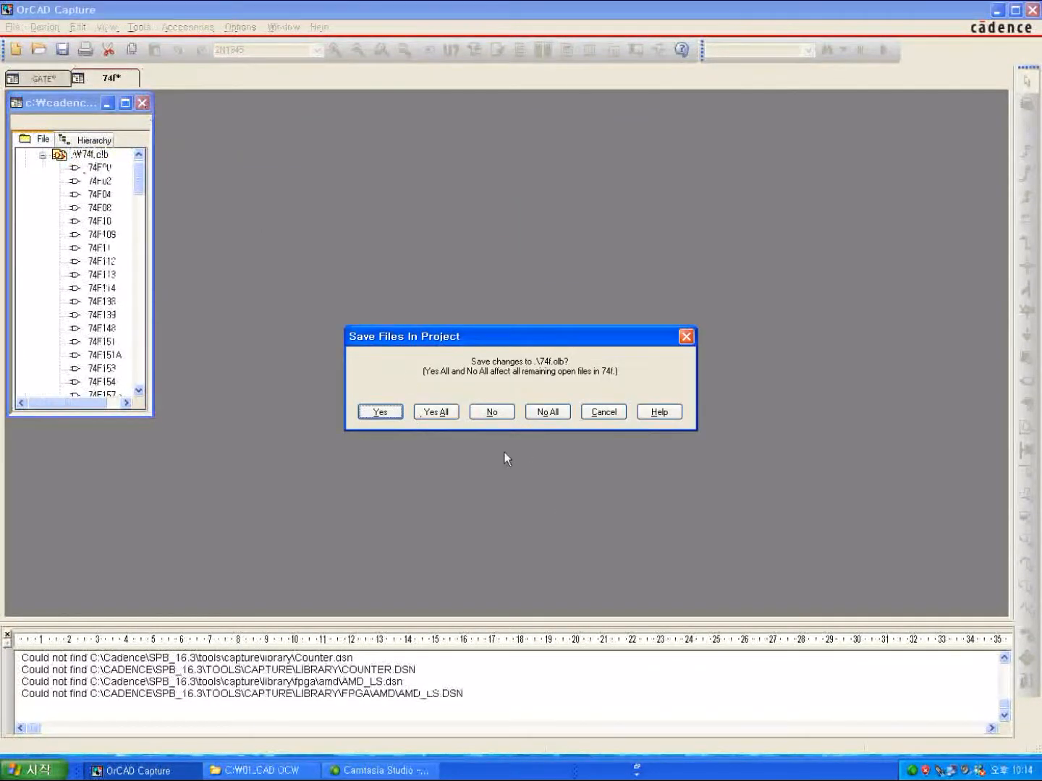
pyautogui.click(492, 412)
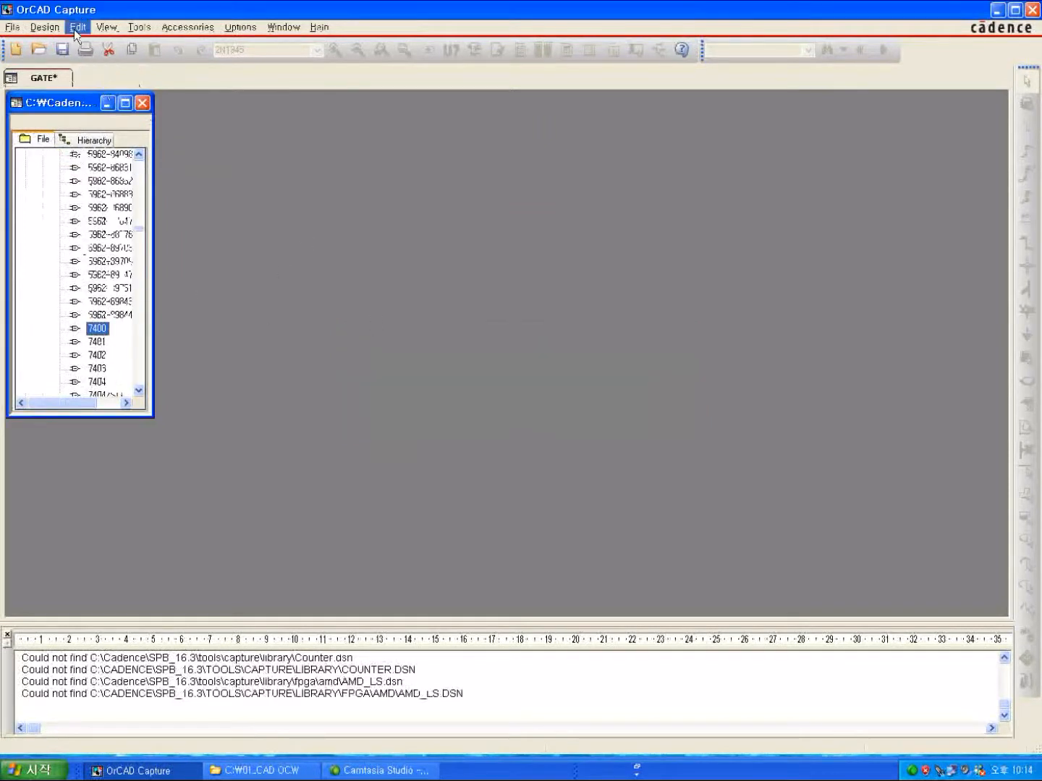
# - Bring up the Open Library dialog, return to the stock library folder and look inside the ieee subfolder
pyautogui.click(12, 28)
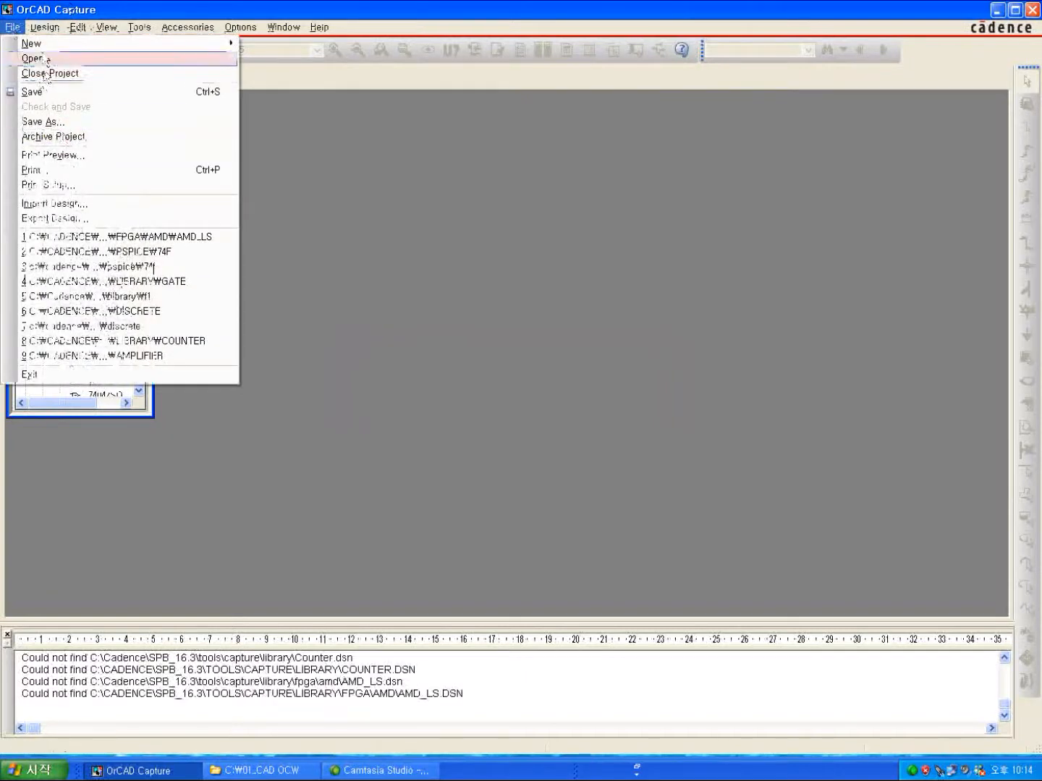
pyautogui.moveTo(36, 58)
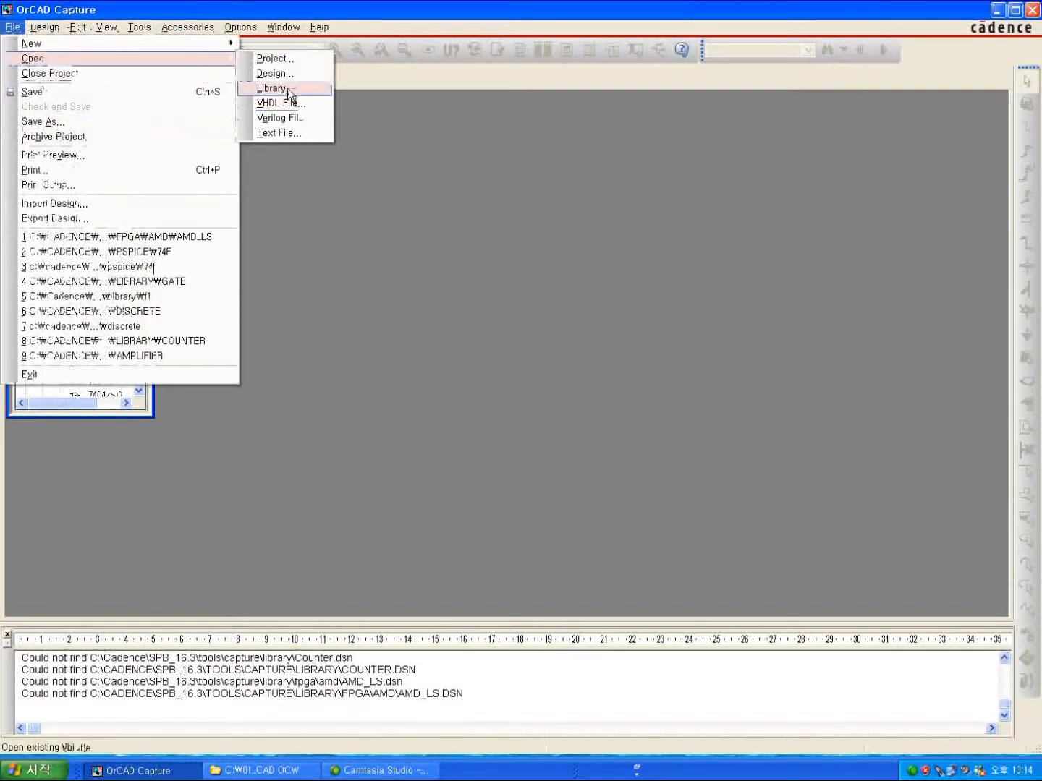
pyautogui.click(282, 88)
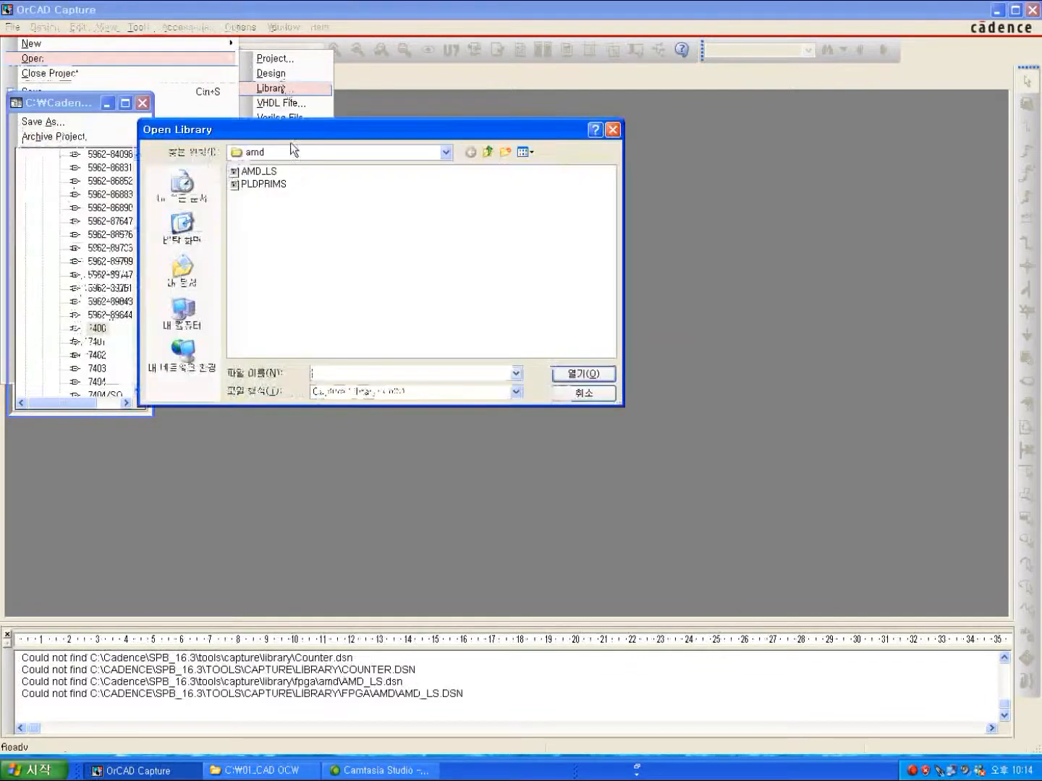
pyautogui.click(483, 153)
pyautogui.click(484, 153)
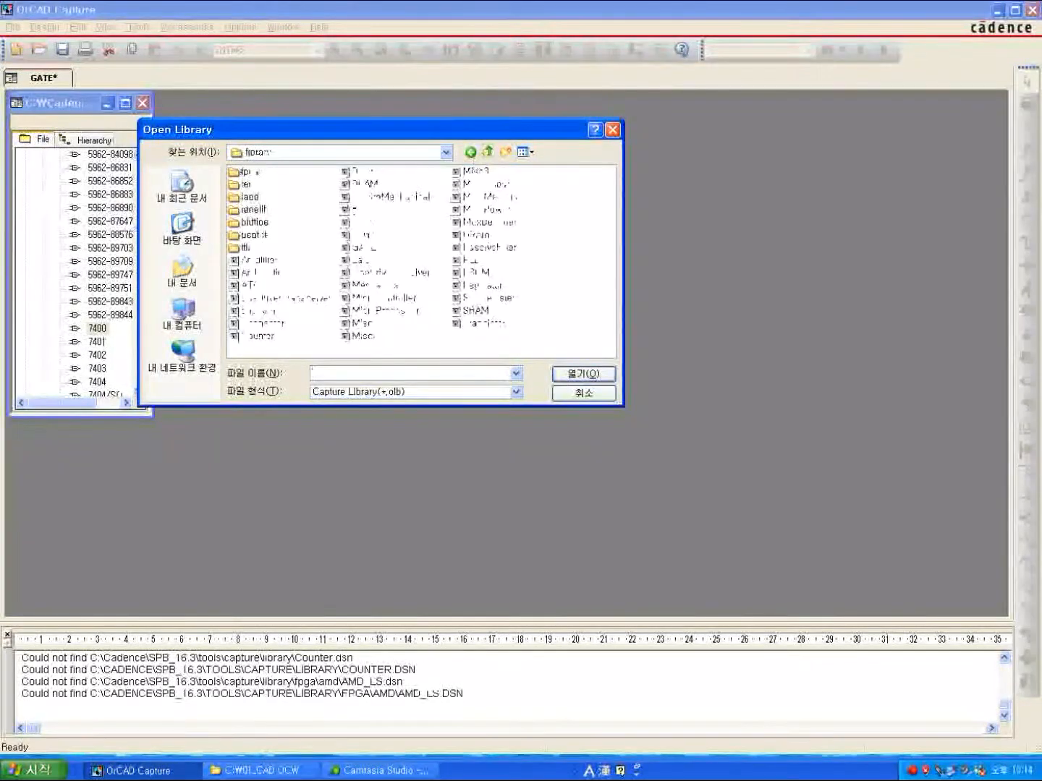
pyautogui.click(248, 186)
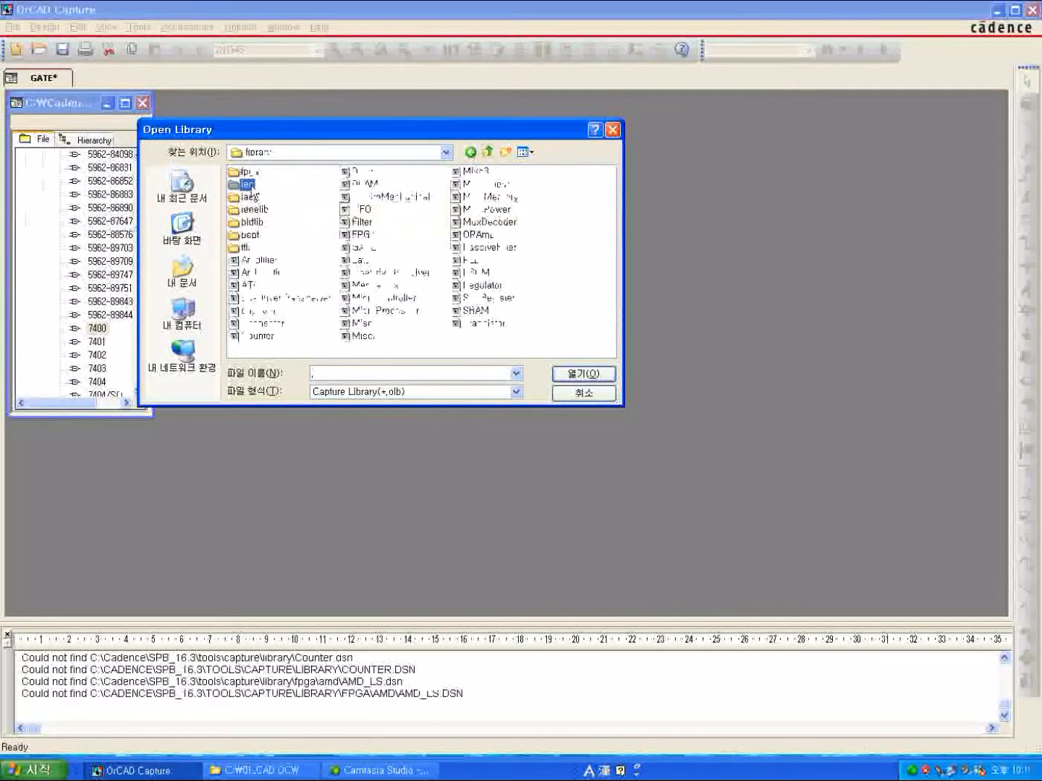
pyautogui.doubleClick(247, 185)
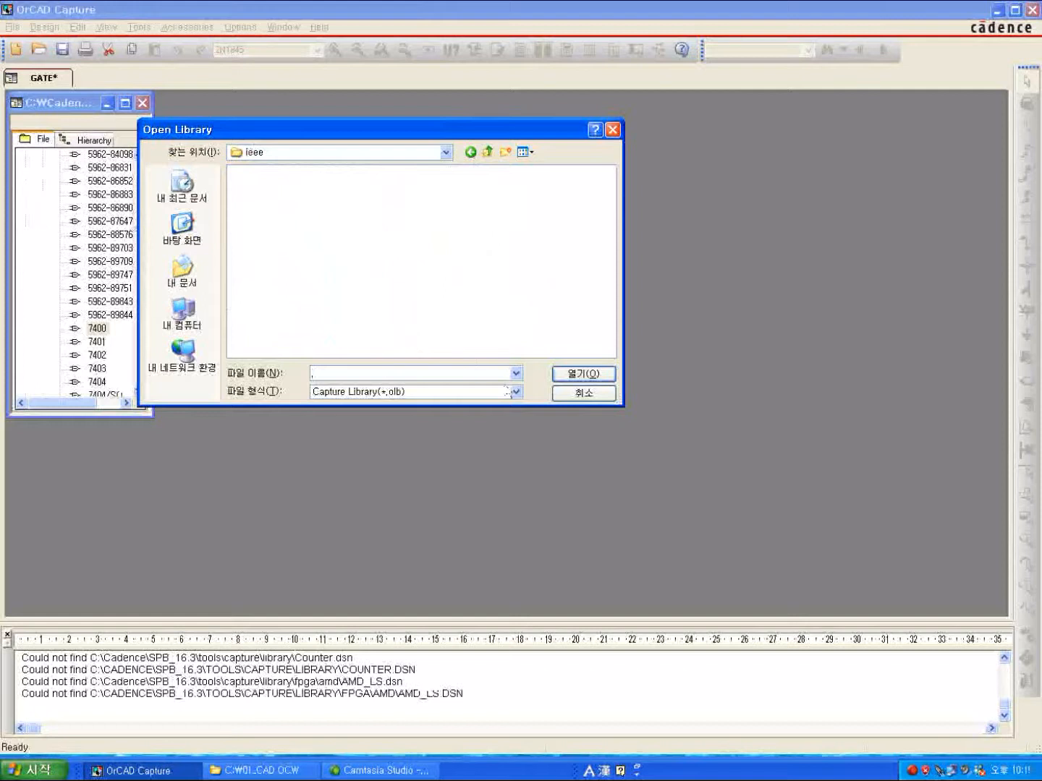
# - List all file types in the ieee folder and return to the parent library folder
pyautogui.click(516, 390)
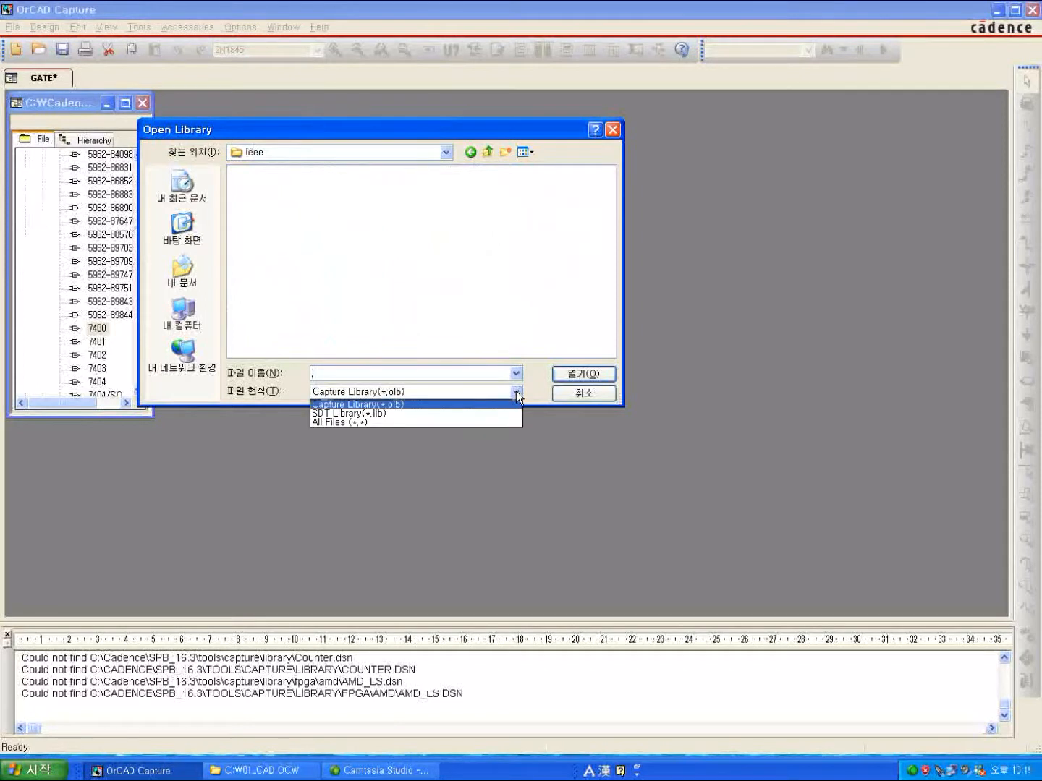
pyautogui.click(435, 421)
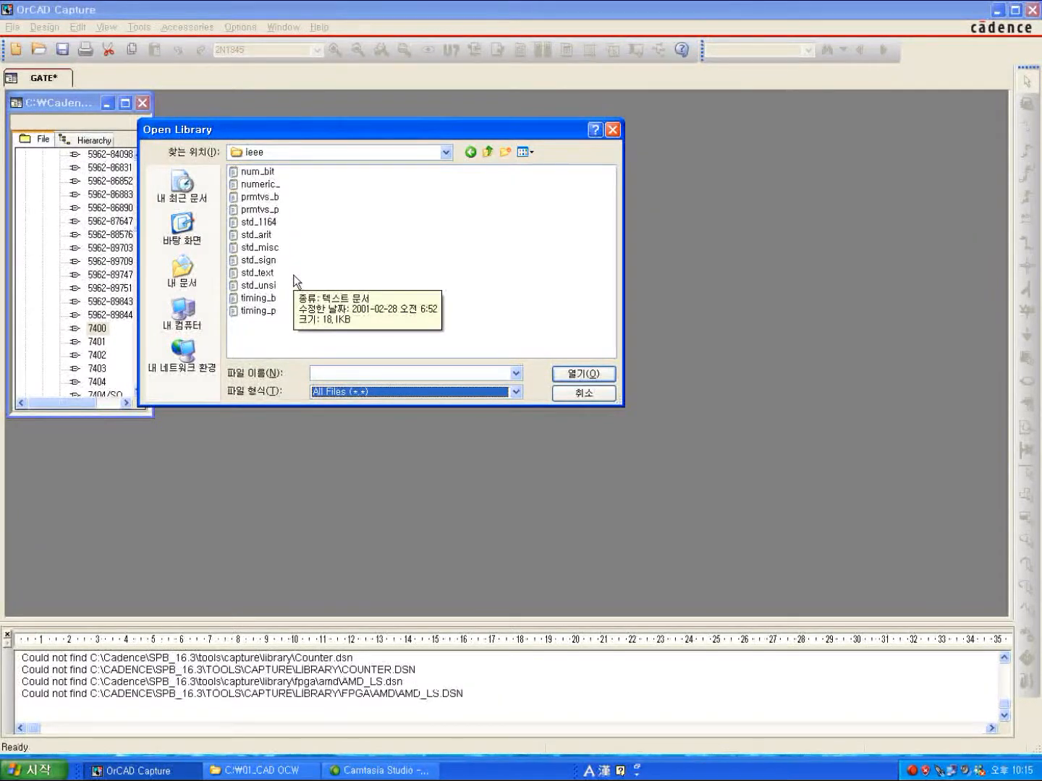
pyautogui.click(486, 152)
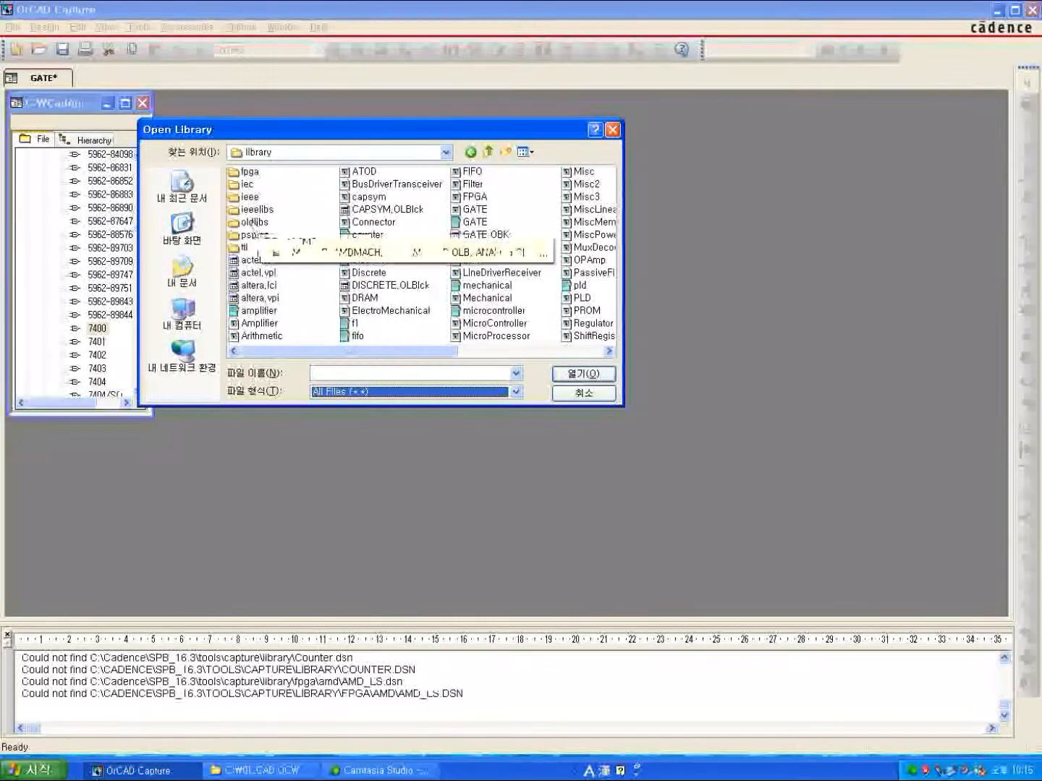
# - Open the IEEE library from the ieeelibs subfolder
pyautogui.doubleClick(258, 209)
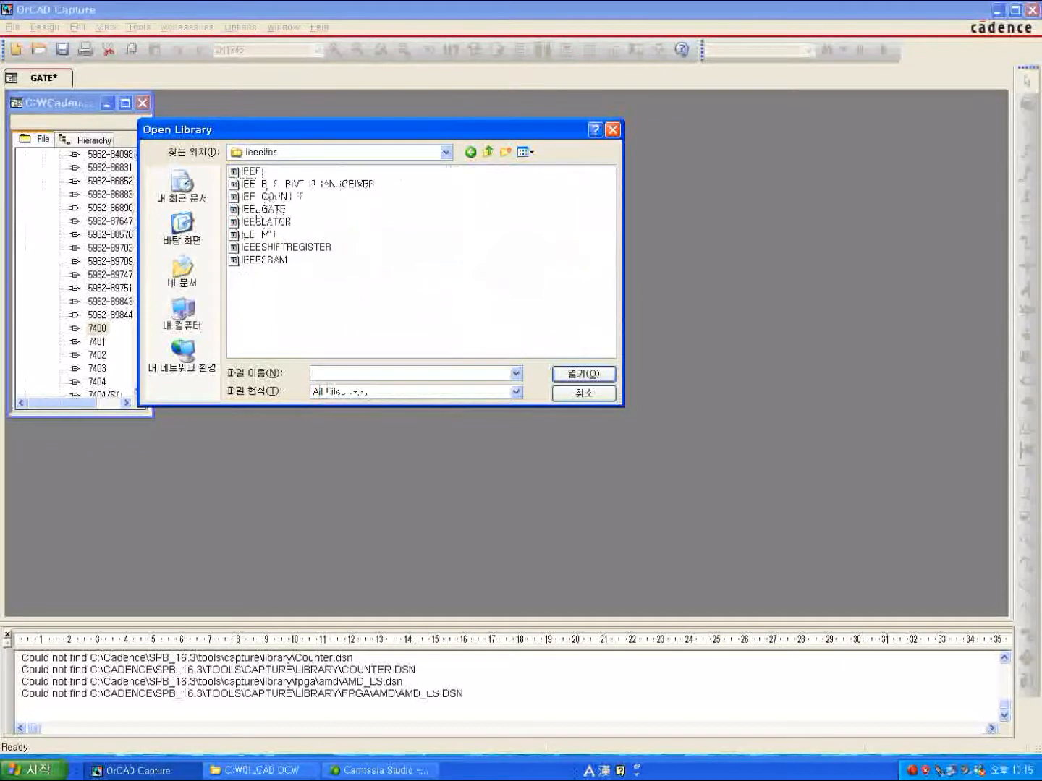
pyautogui.click(257, 173)
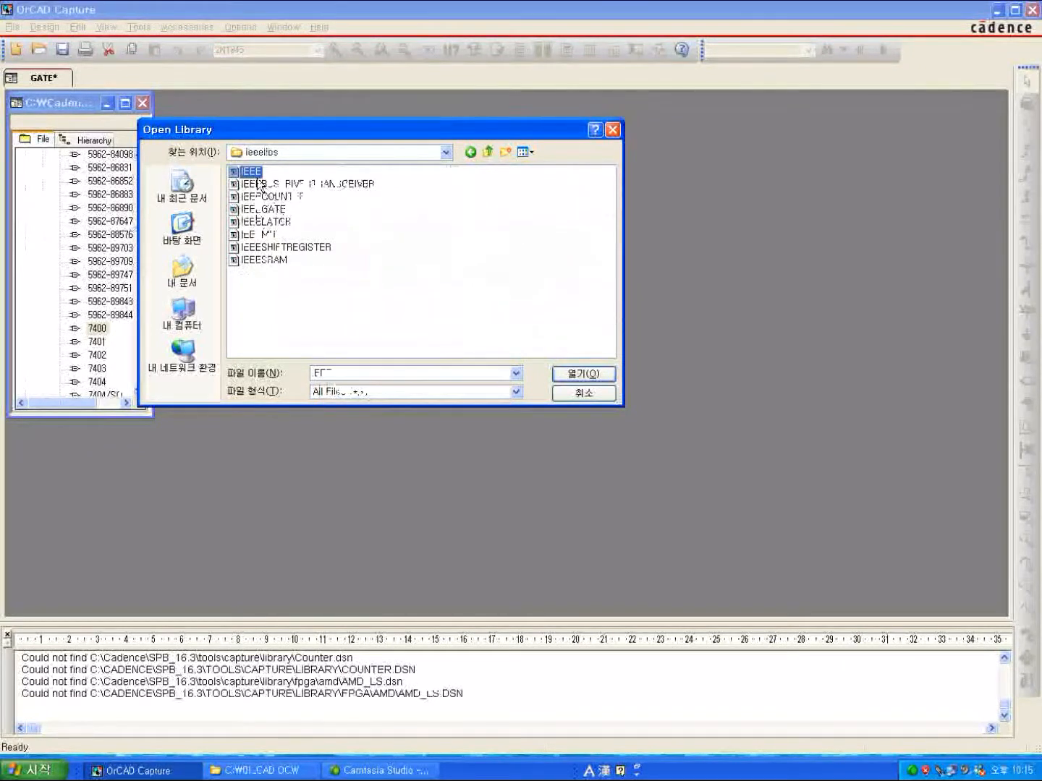
pyautogui.doubleClick(258, 178)
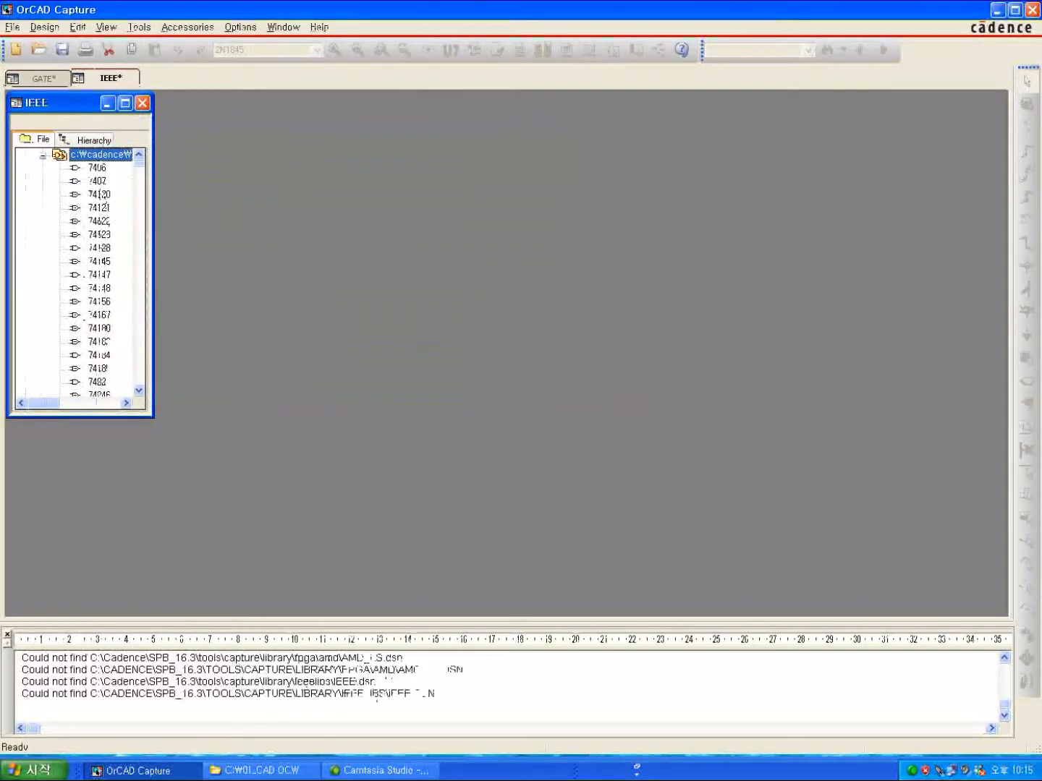
# - Open the 7407 part from the IEEE library and examine its symbol and user properties
pyautogui.doubleClick(99, 181)
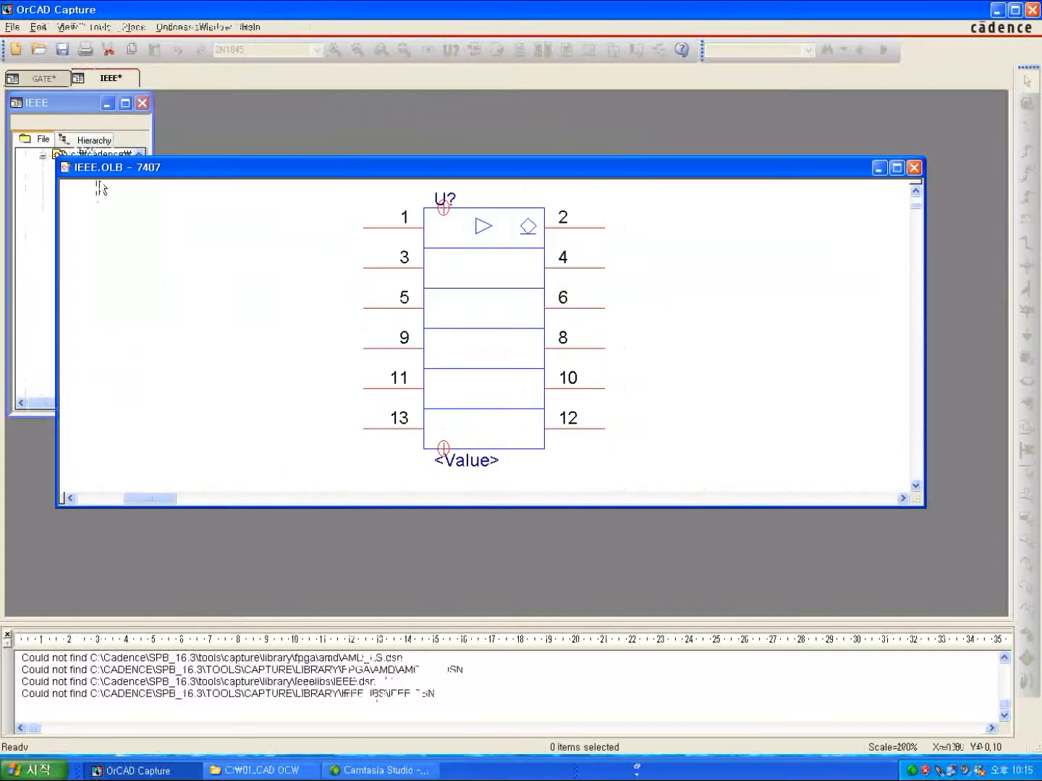
pyautogui.doubleClick(530, 338)
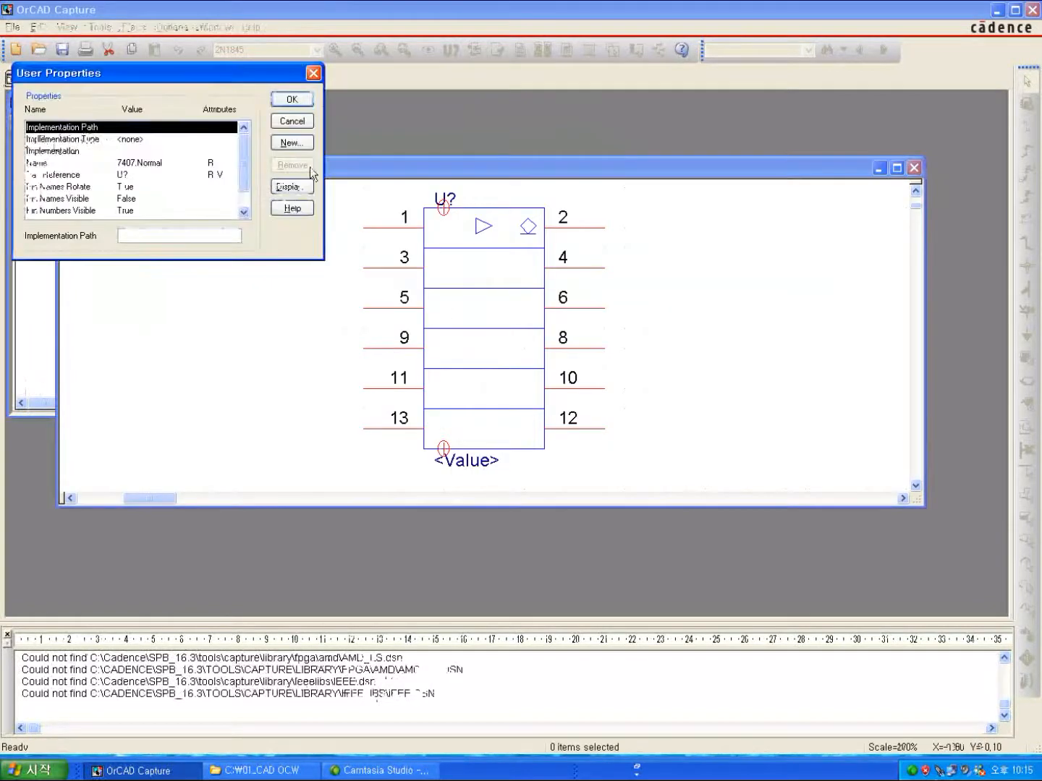
pyautogui.click(310, 76)
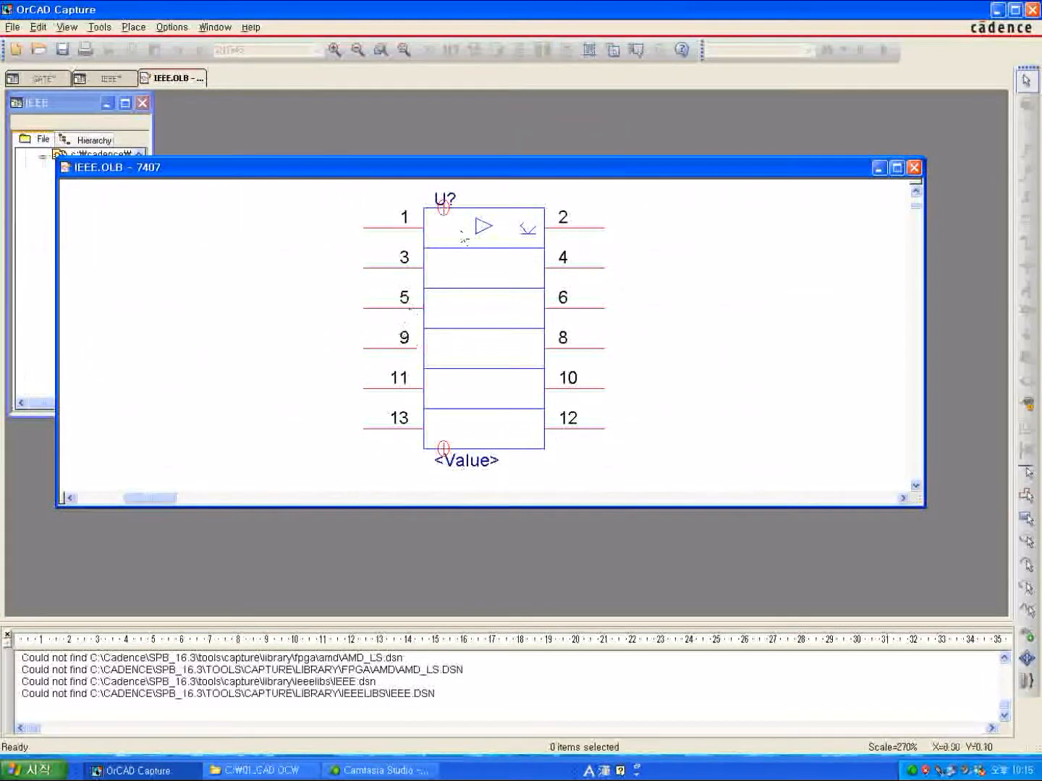
pyautogui.moveTo(511, 175); pyautogui.dragTo(612, 163)
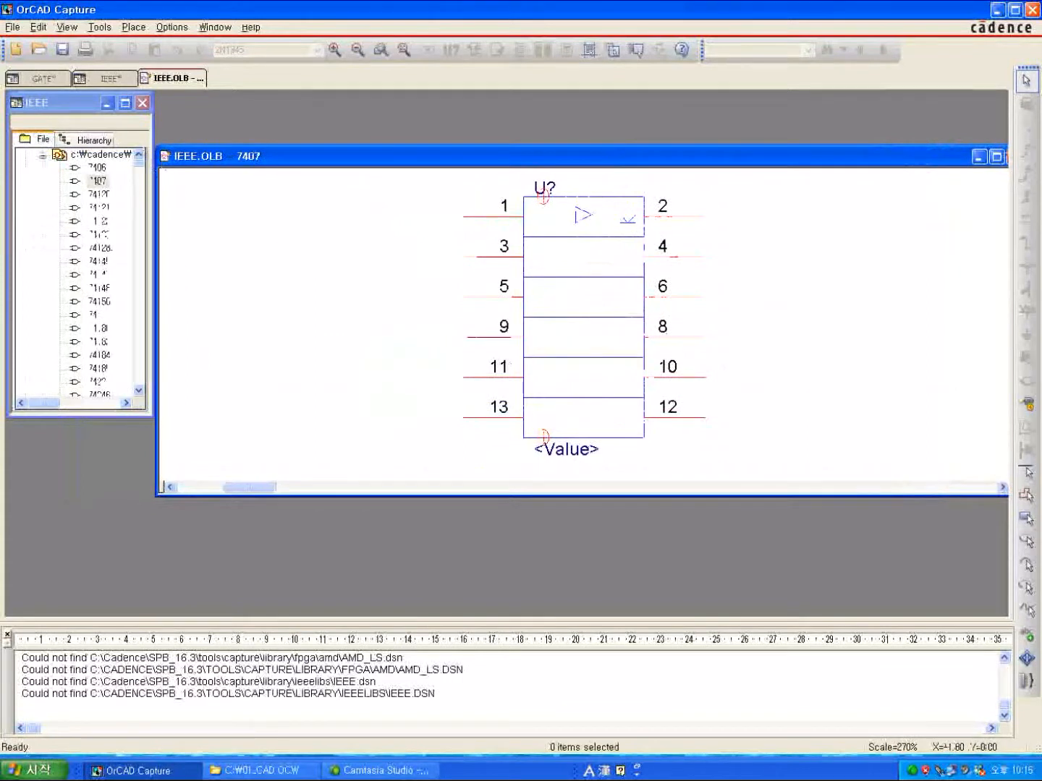
pyautogui.scroll(-3, 106, 313)
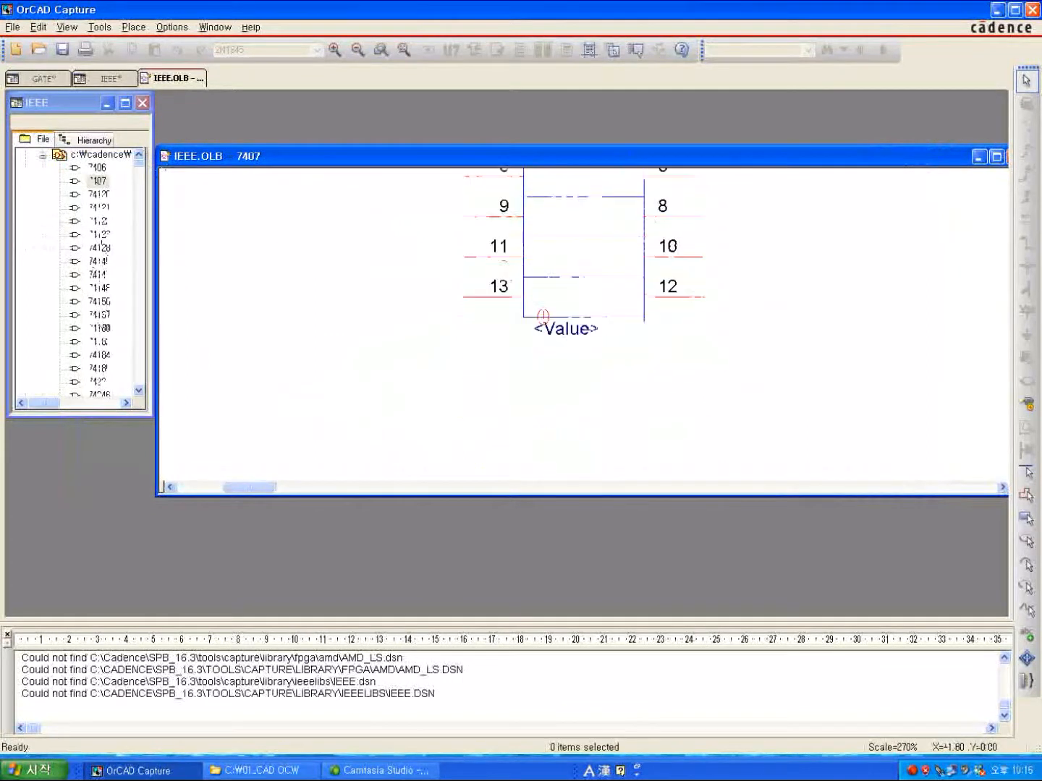
# - Look through the IEEE part list, open the 7406 symbol to compare it with 7407, and close both part windows
pyautogui.click(139, 385)
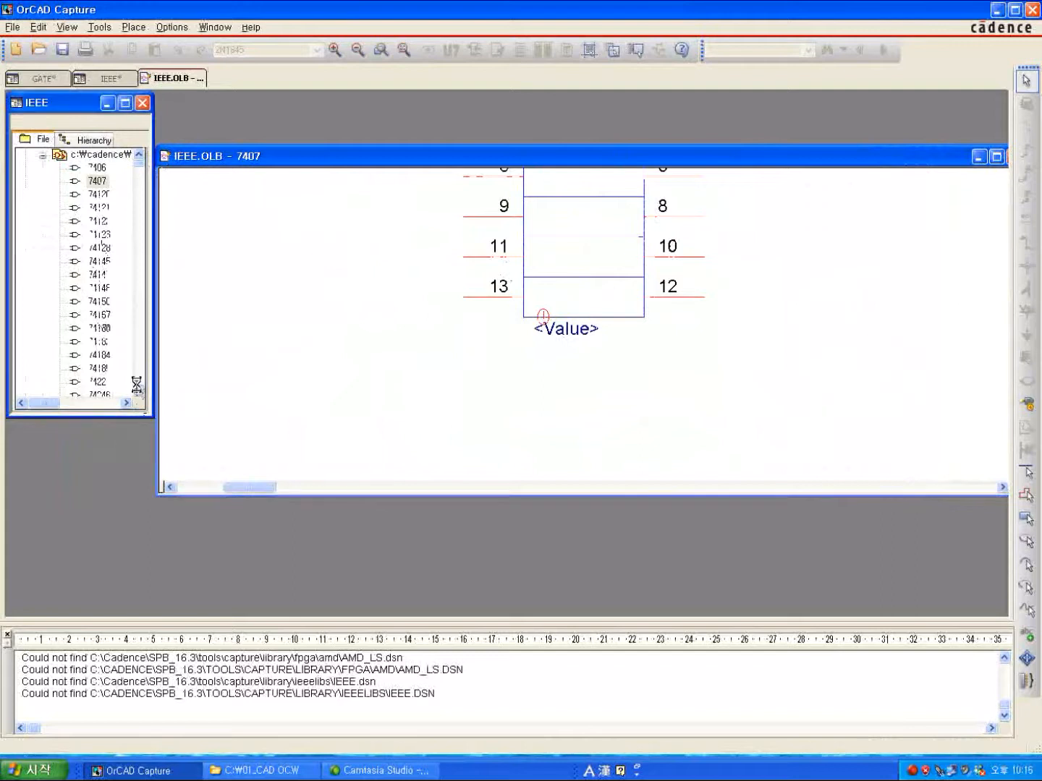
pyautogui.scroll(-1, 140, 391)
pyautogui.click(140, 391)
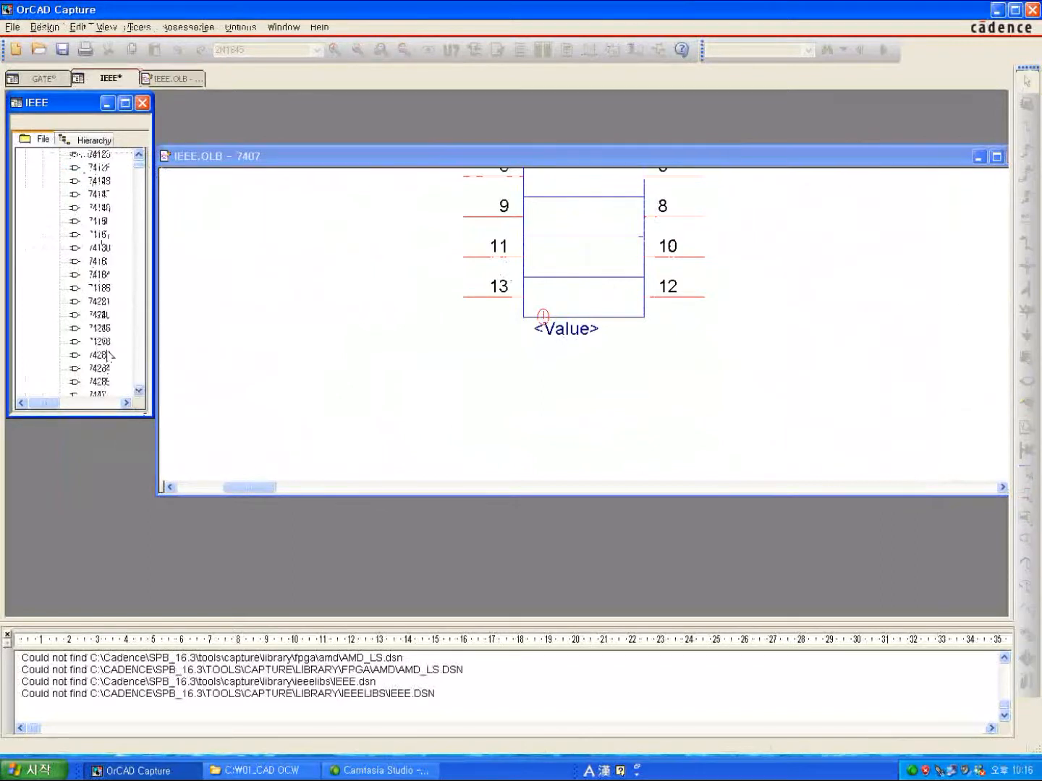
pyautogui.scroll(2, 101, 329)
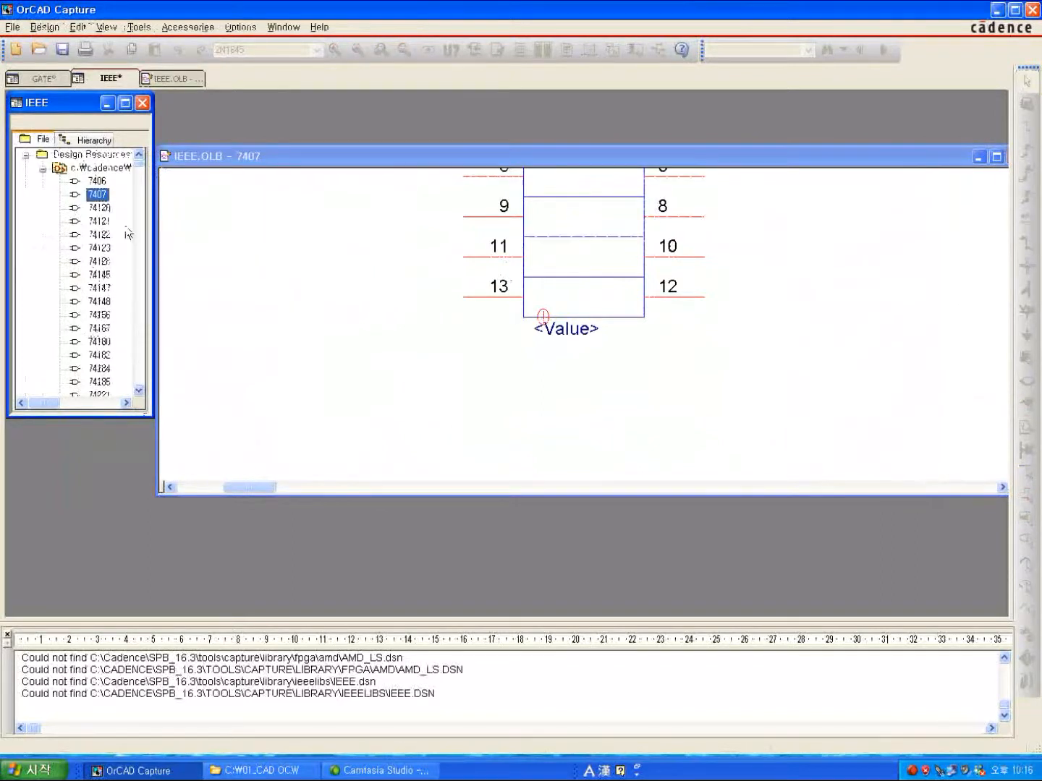
pyautogui.click(101, 181)
pyautogui.doubleClick(98, 181)
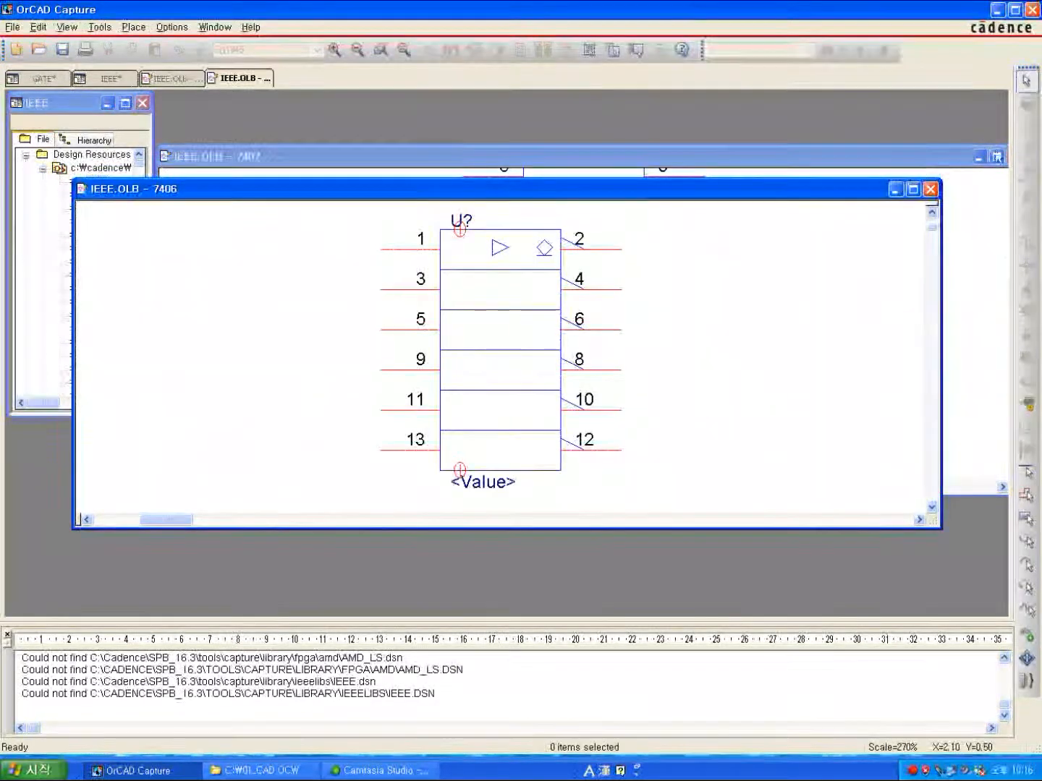
pyautogui.click(929, 189)
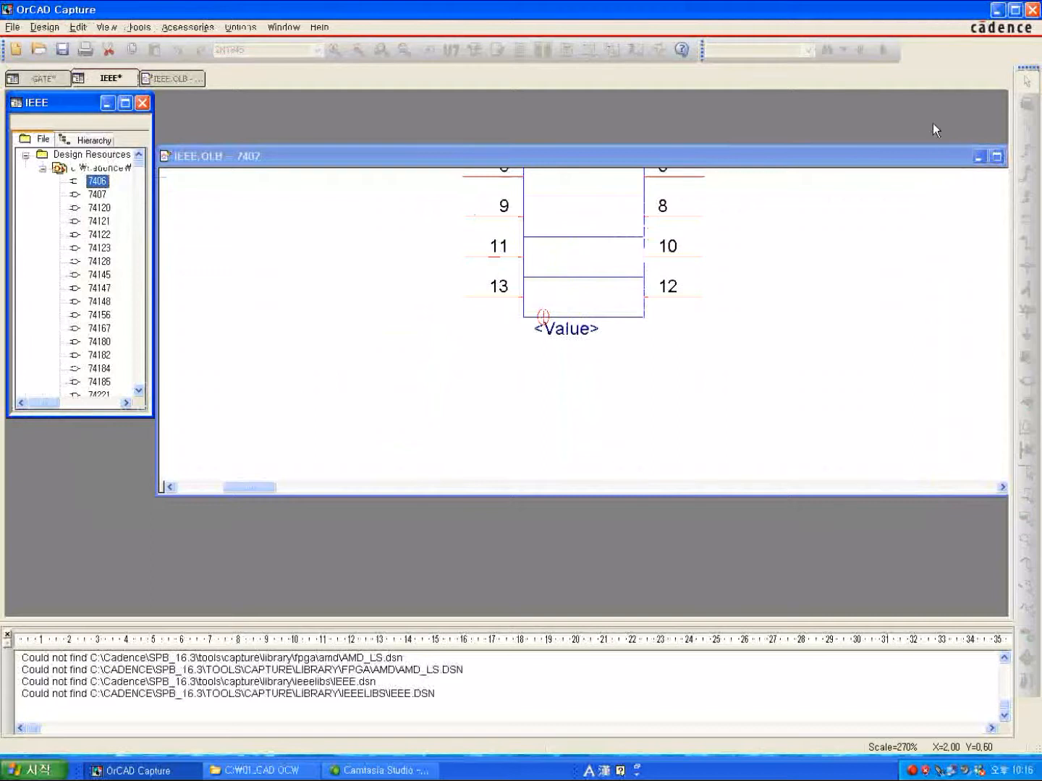
pyautogui.moveTo(909, 156); pyautogui.dragTo(797, 154)
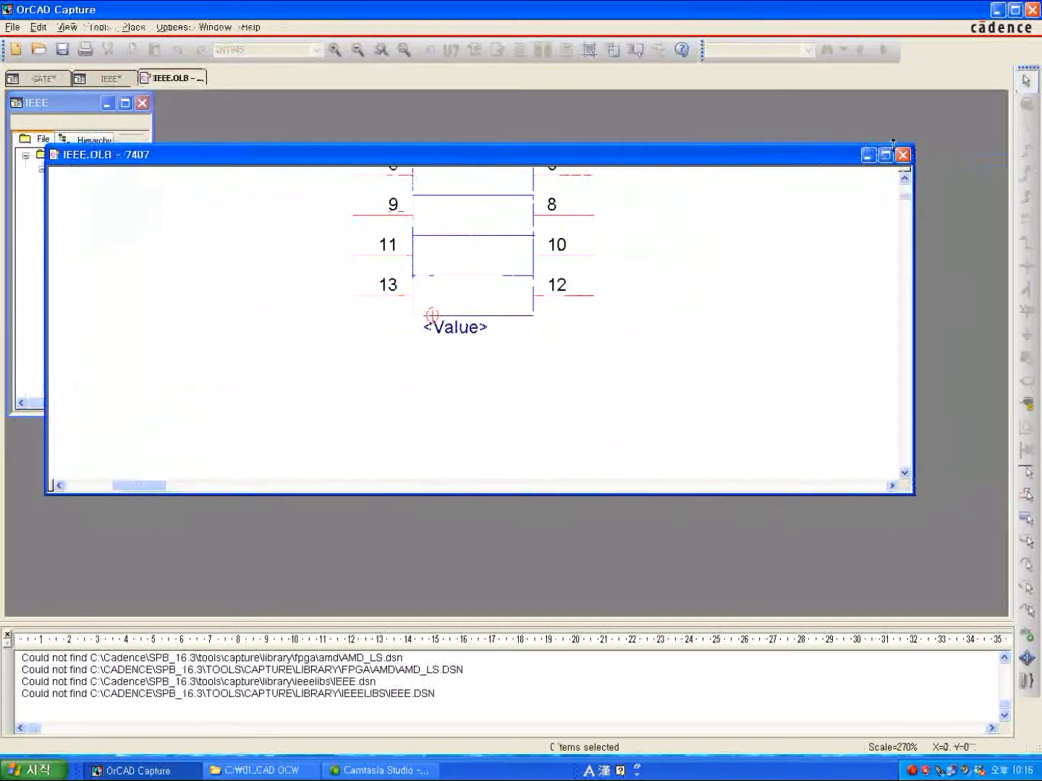
pyautogui.click(902, 156)
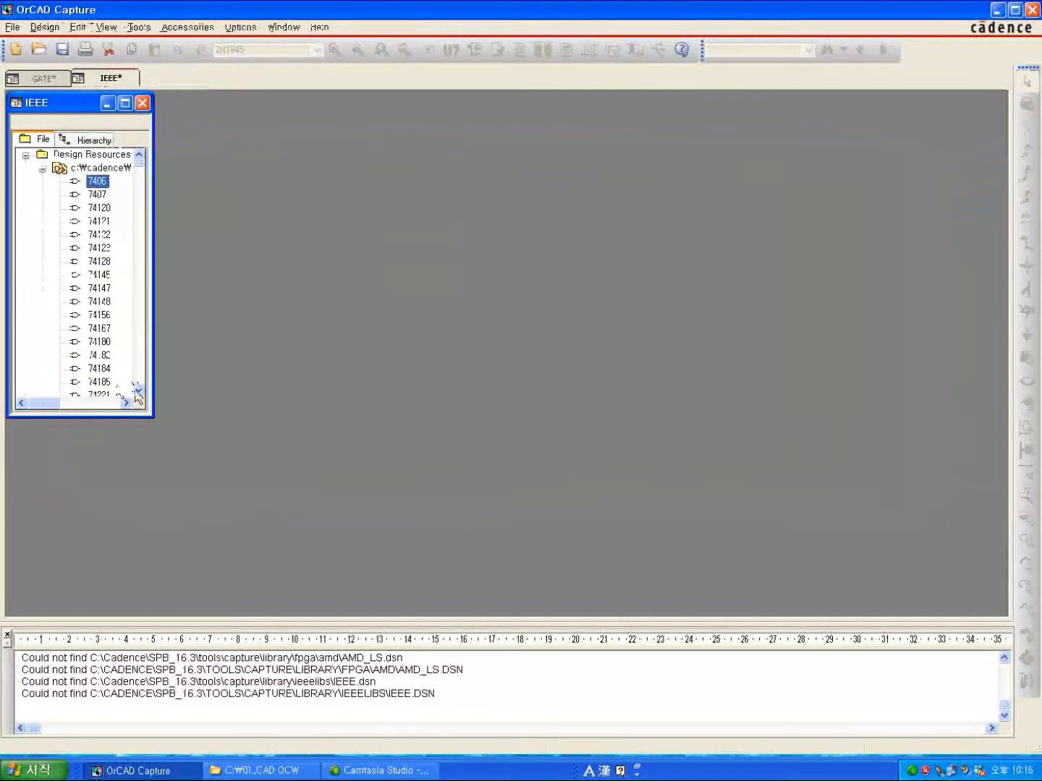
# - Close the IEEE library after a look through its part list, declining to save changes to ieee.olb
pyautogui.click(138, 392)
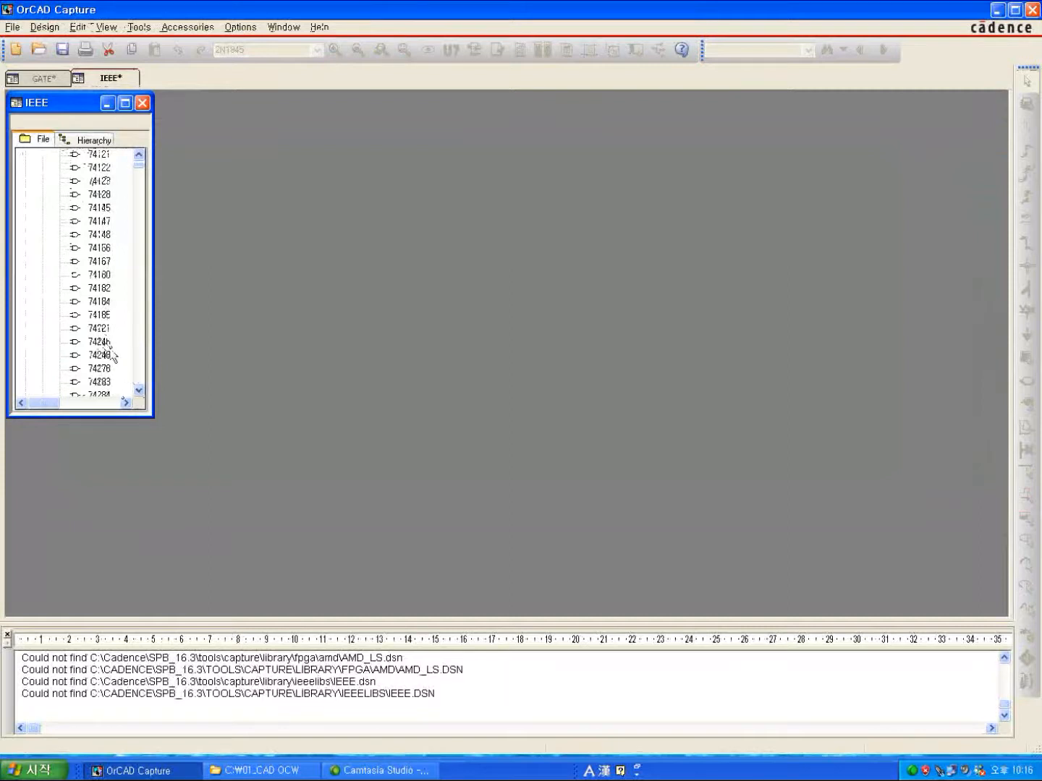
pyautogui.click(142, 104)
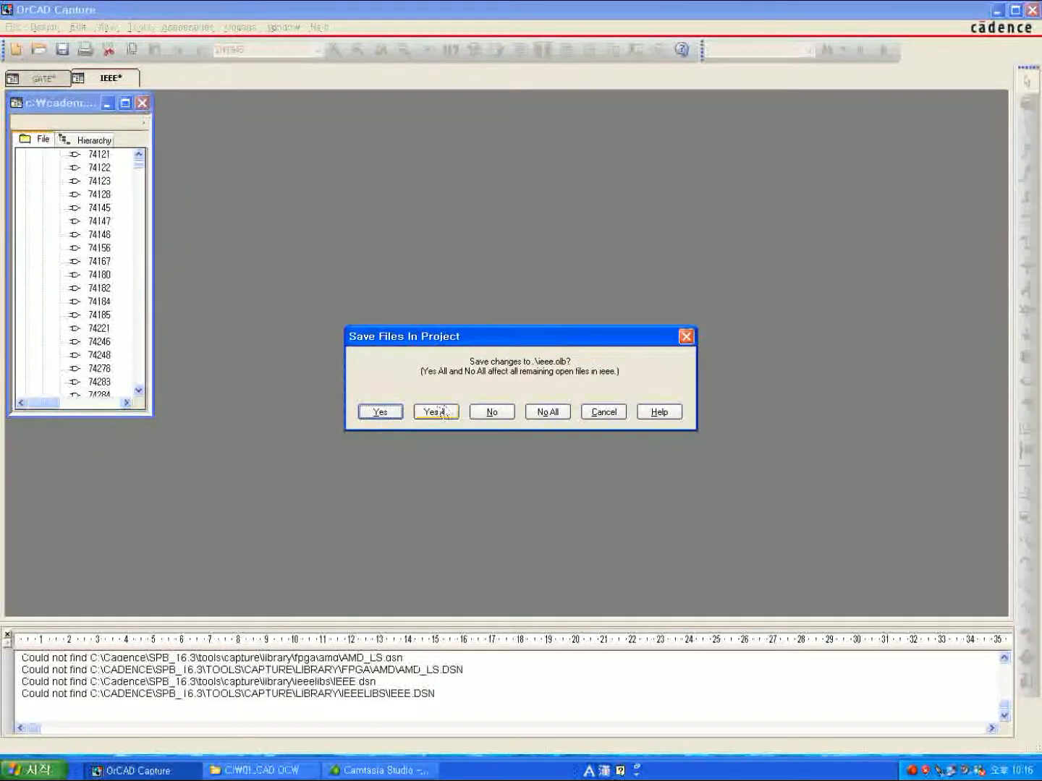
pyautogui.click(513, 416)
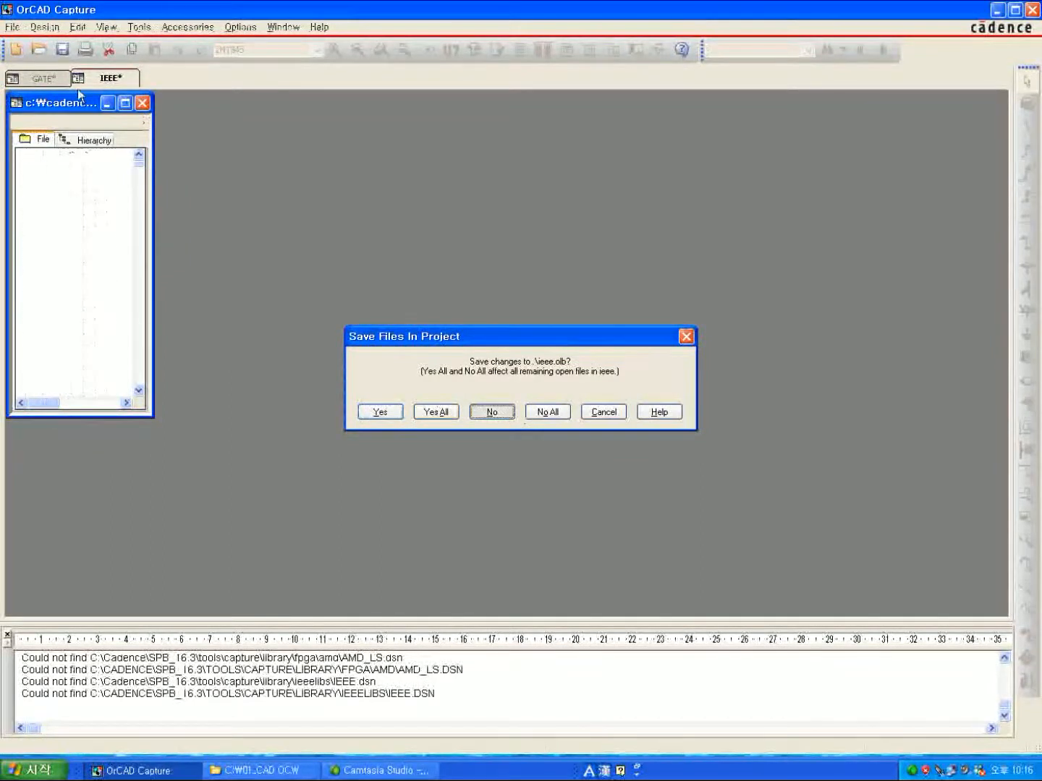
# - Bring up the Open Library dialog, browse up from ieeelibs to the capture folder, and return to library to select the ieee subfolder
pyautogui.click(13, 28)
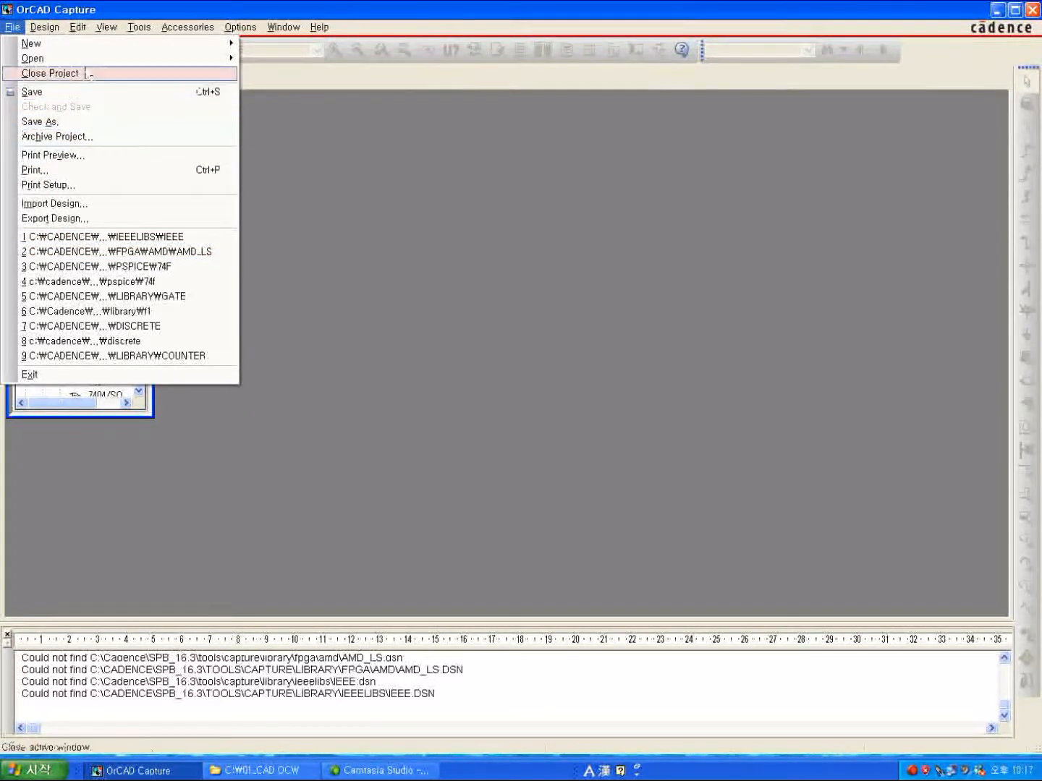
pyautogui.moveTo(83, 60)
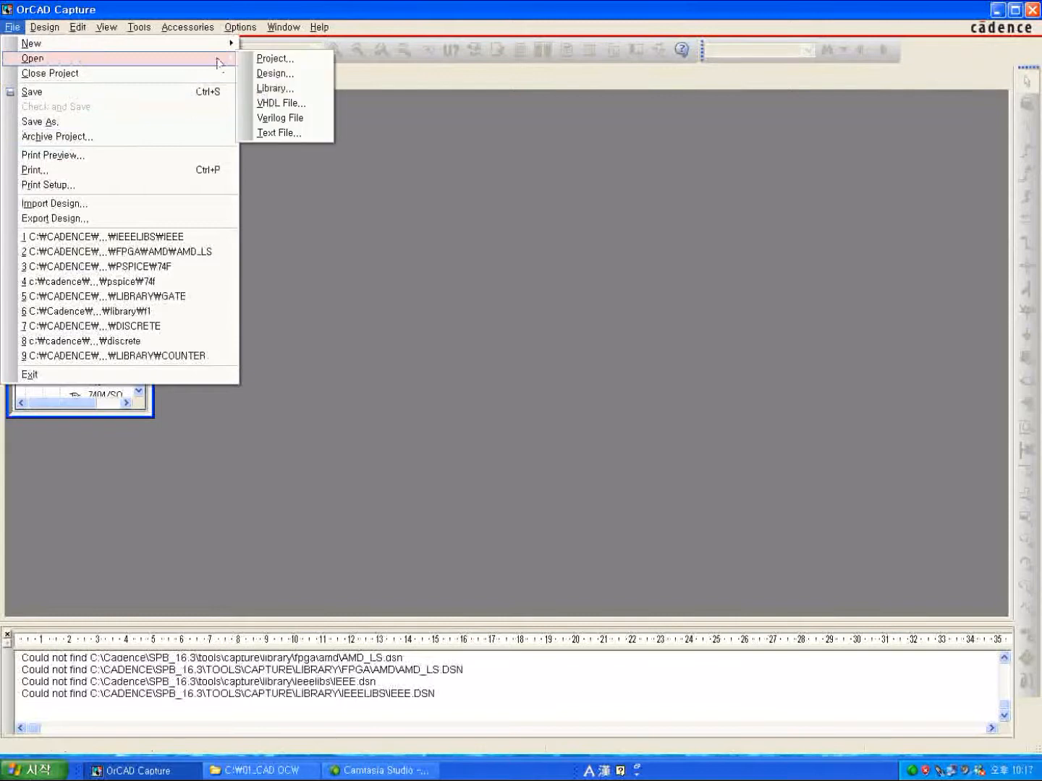
pyautogui.click(281, 93)
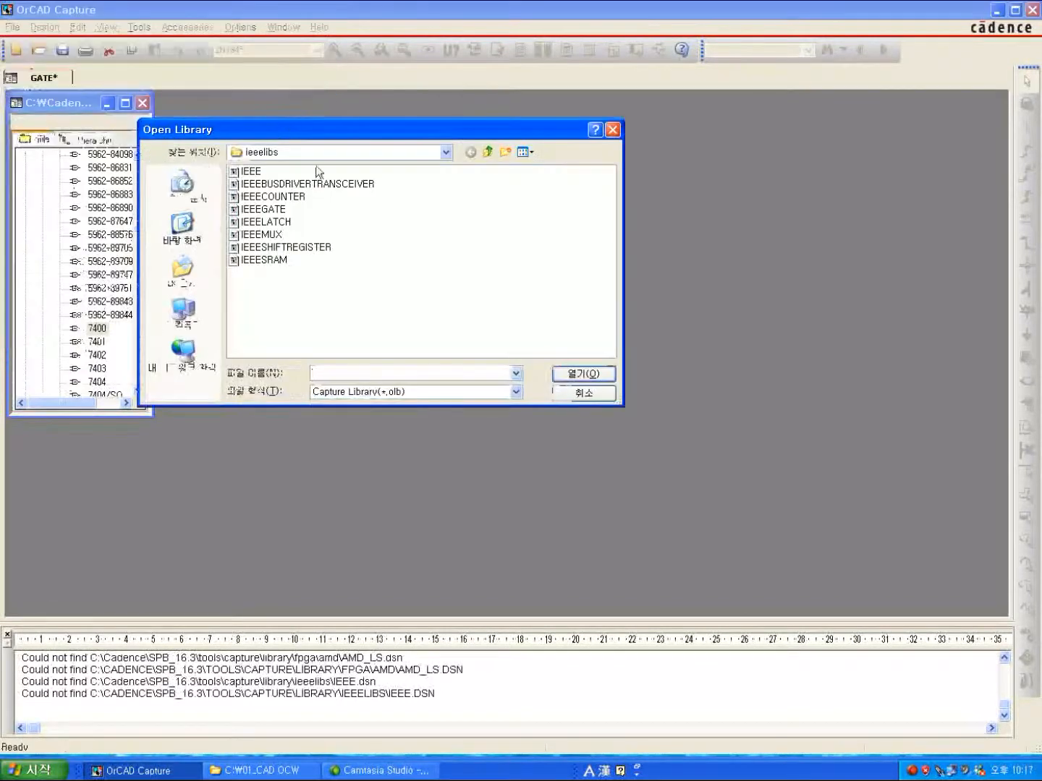
pyautogui.click(488, 152)
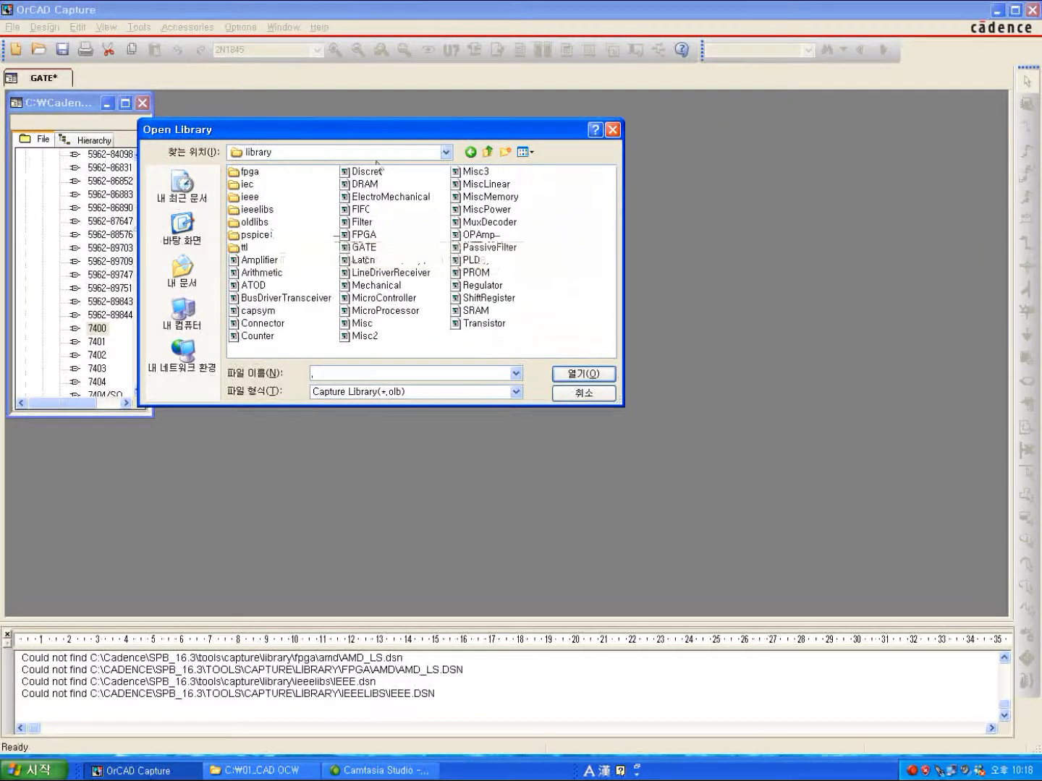
pyautogui.click(489, 151)
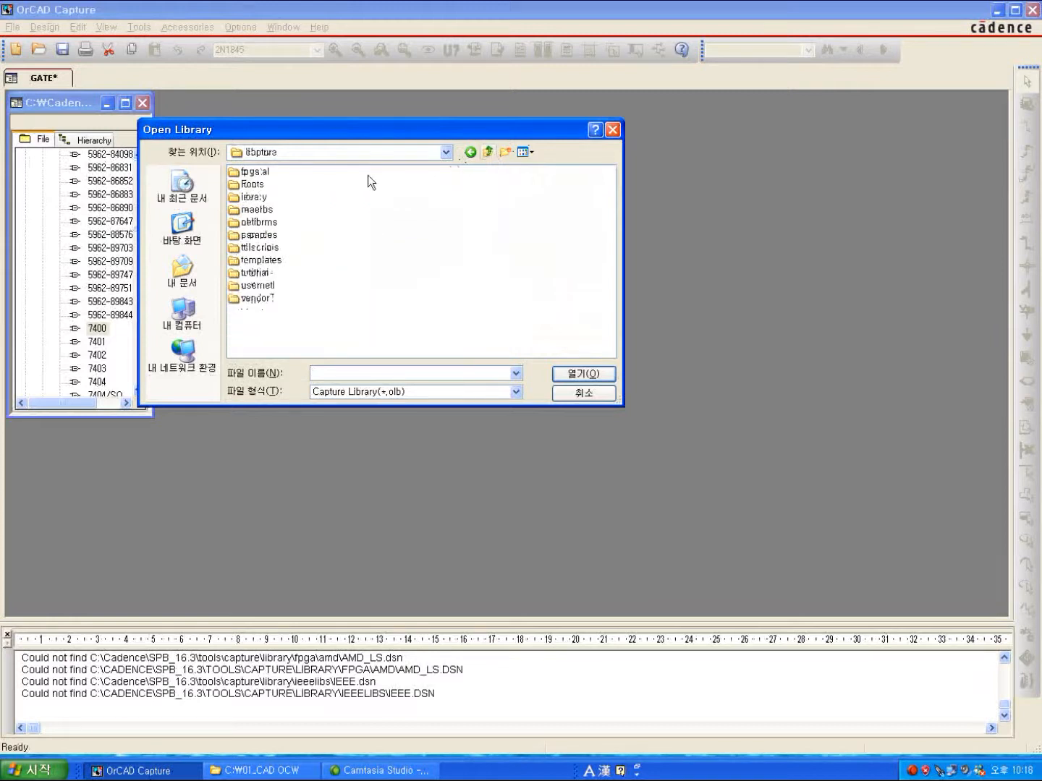
pyautogui.doubleClick(253, 197)
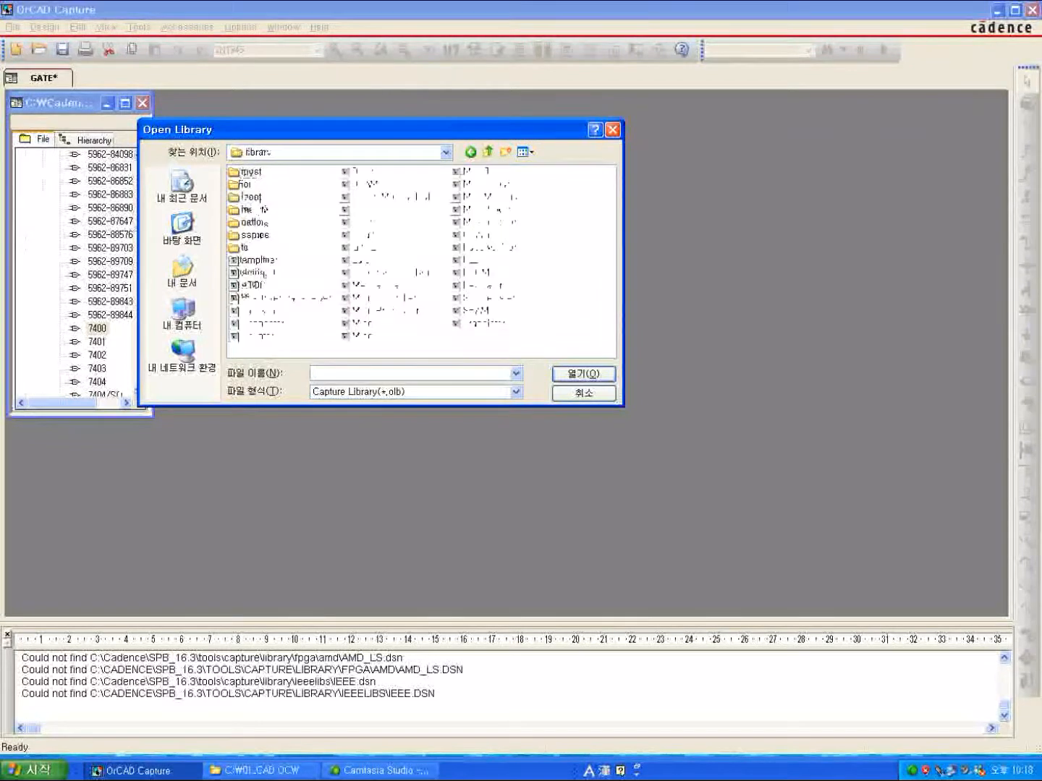
pyautogui.click(250, 197)
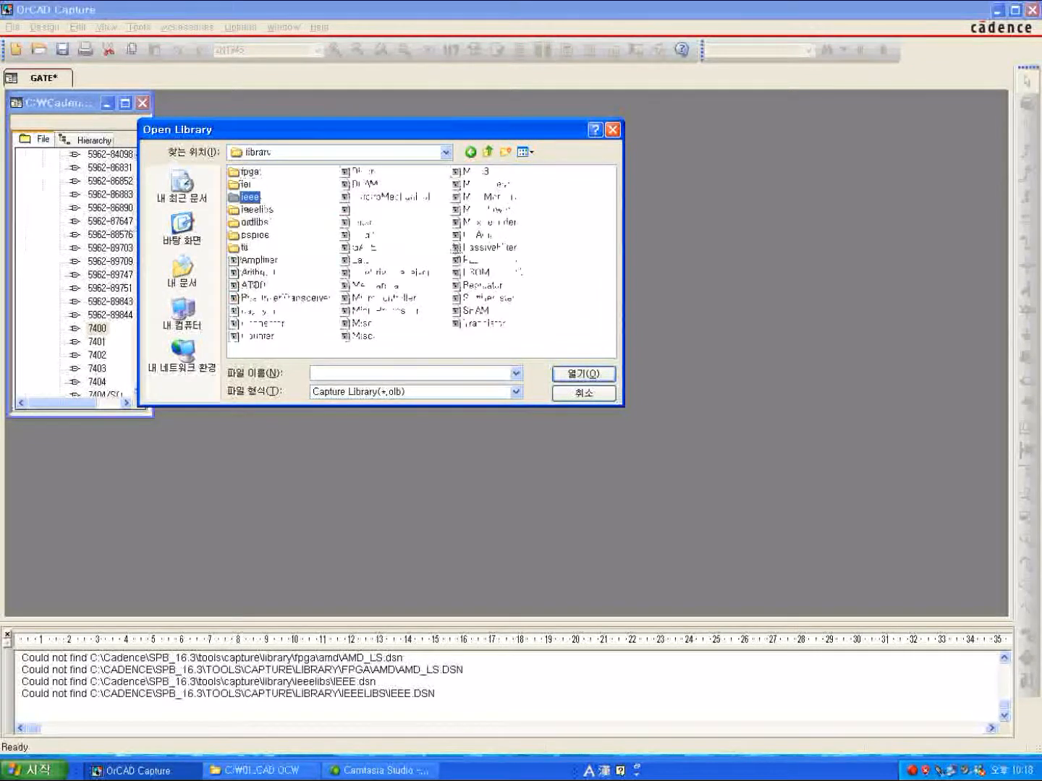